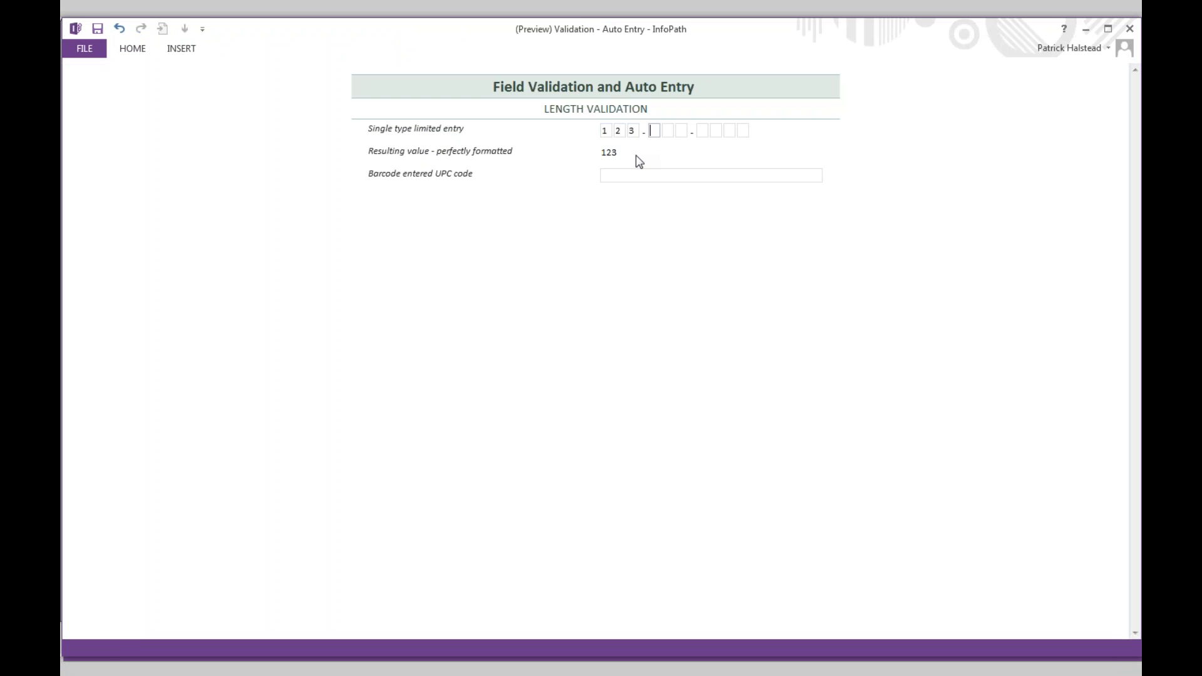
type("456.7899")
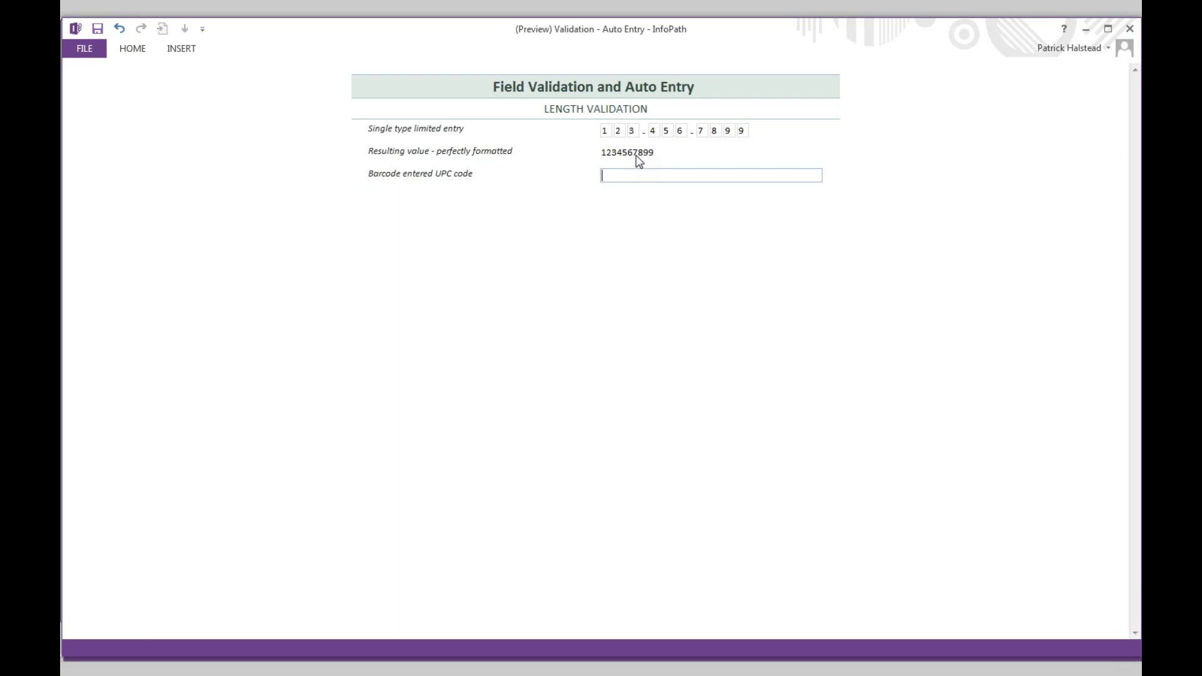
left_click(1128, 30)
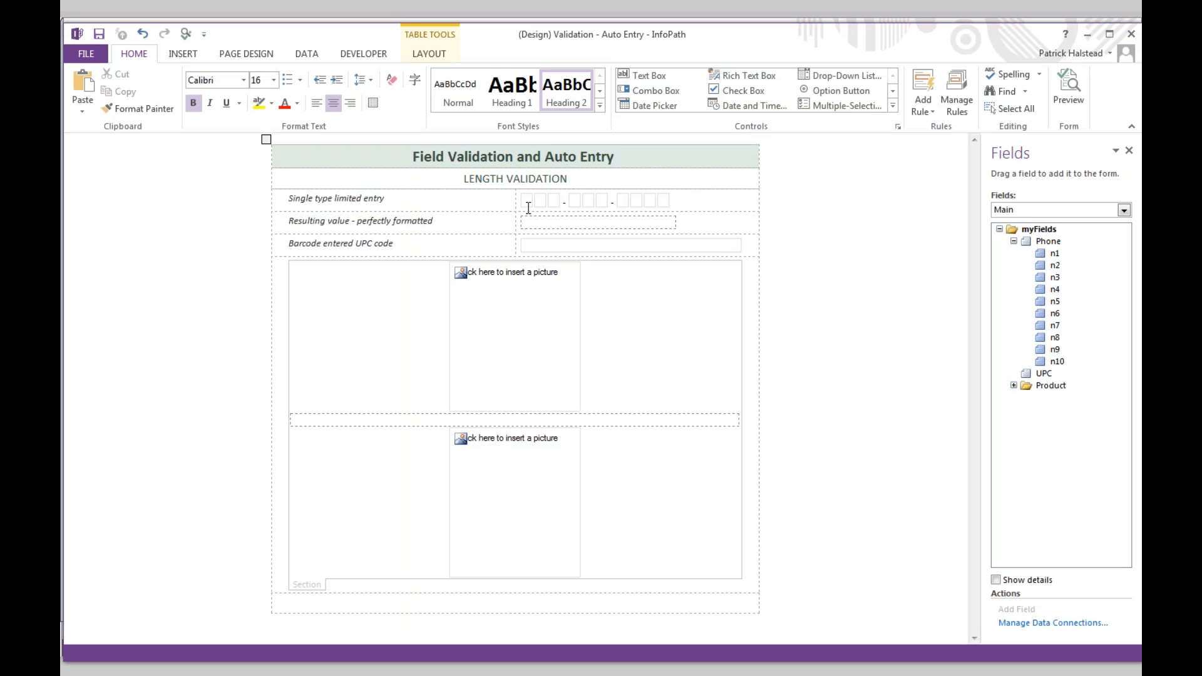
left_click(529, 205)
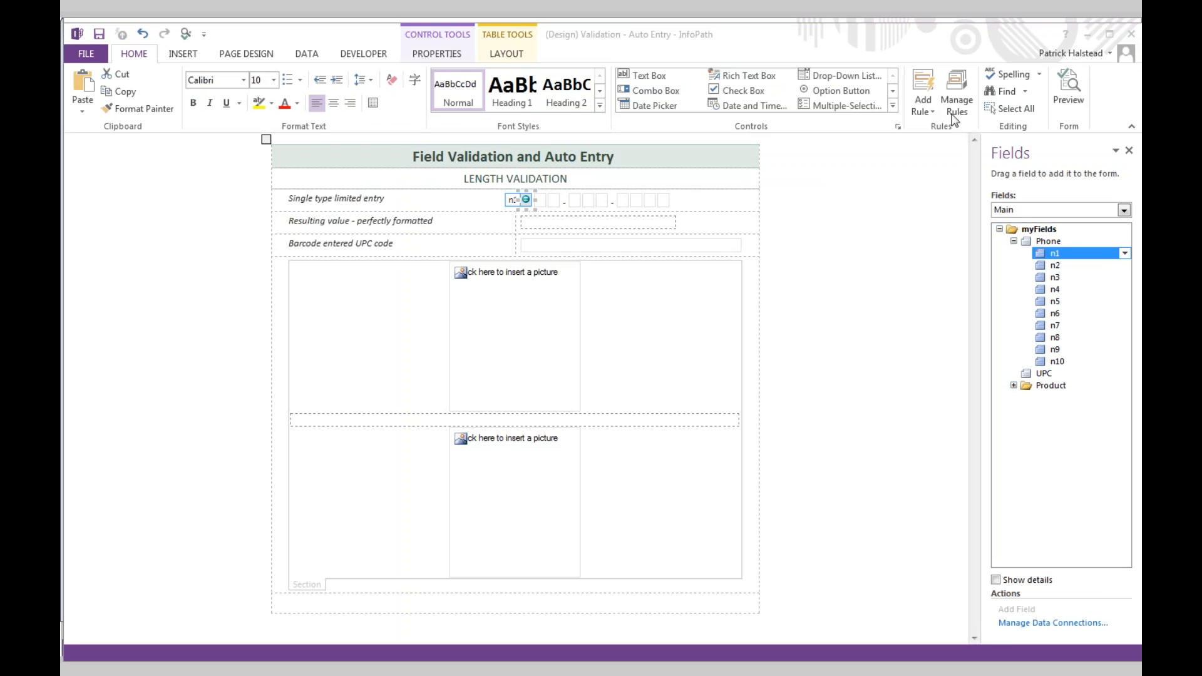
left_click(956, 94)
double_click(1058, 243)
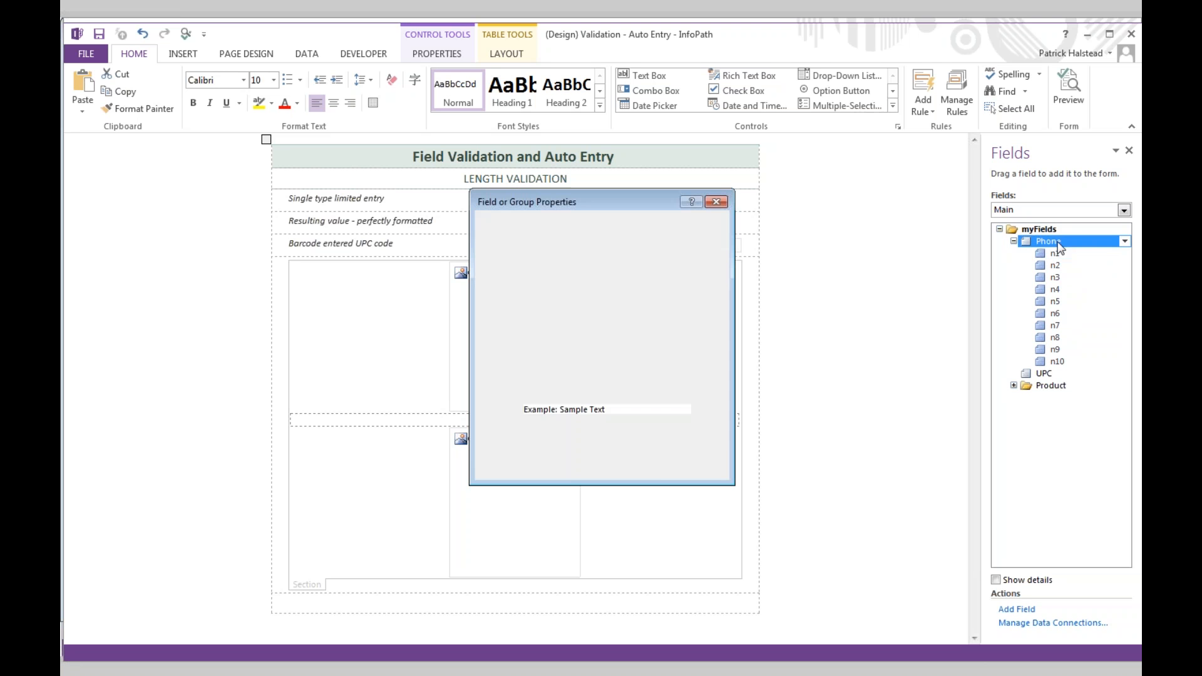
left_click(707, 391)
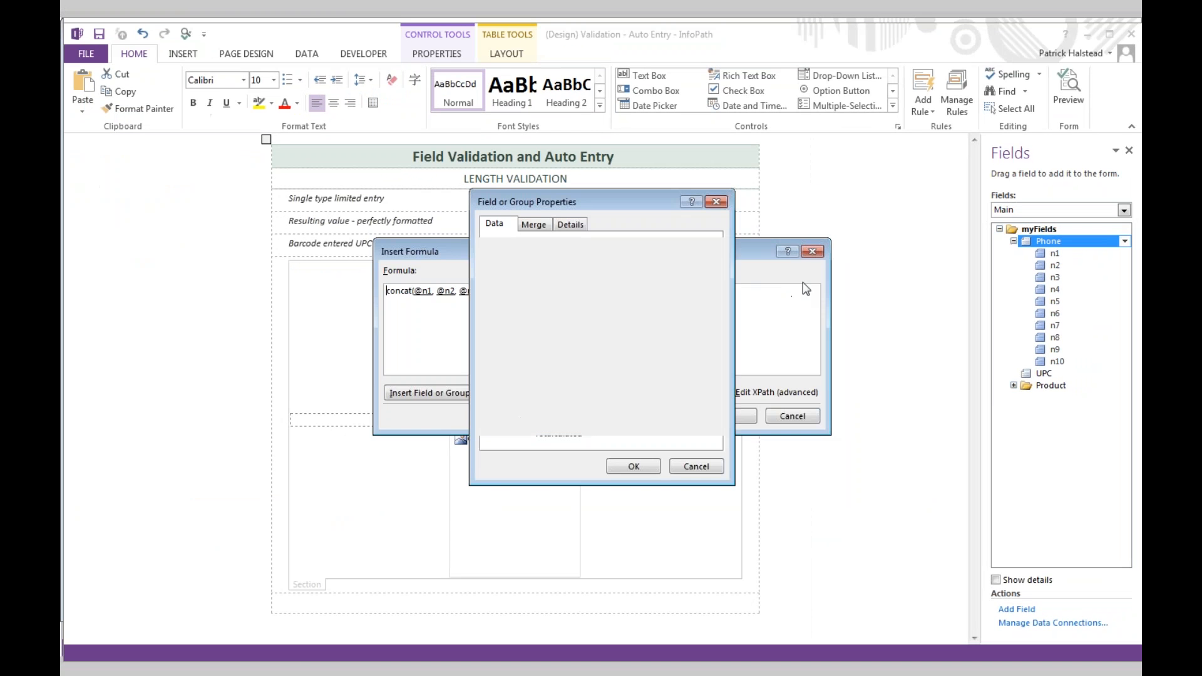
left_click(717, 203)
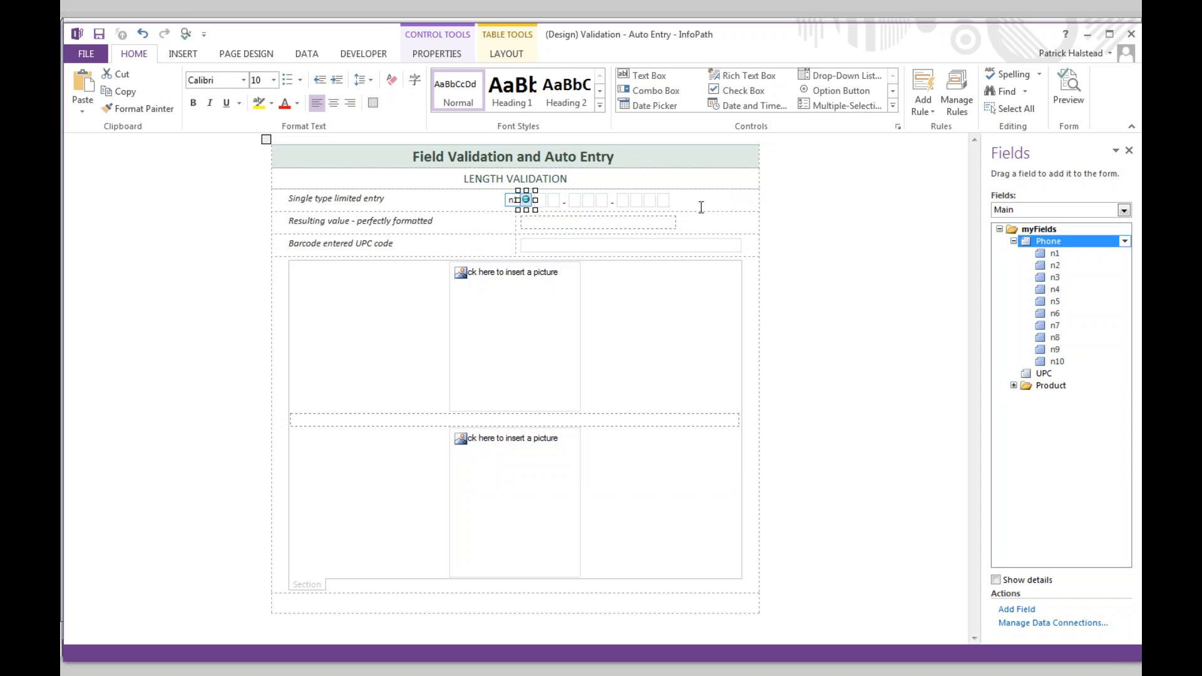
right_click(552, 223)
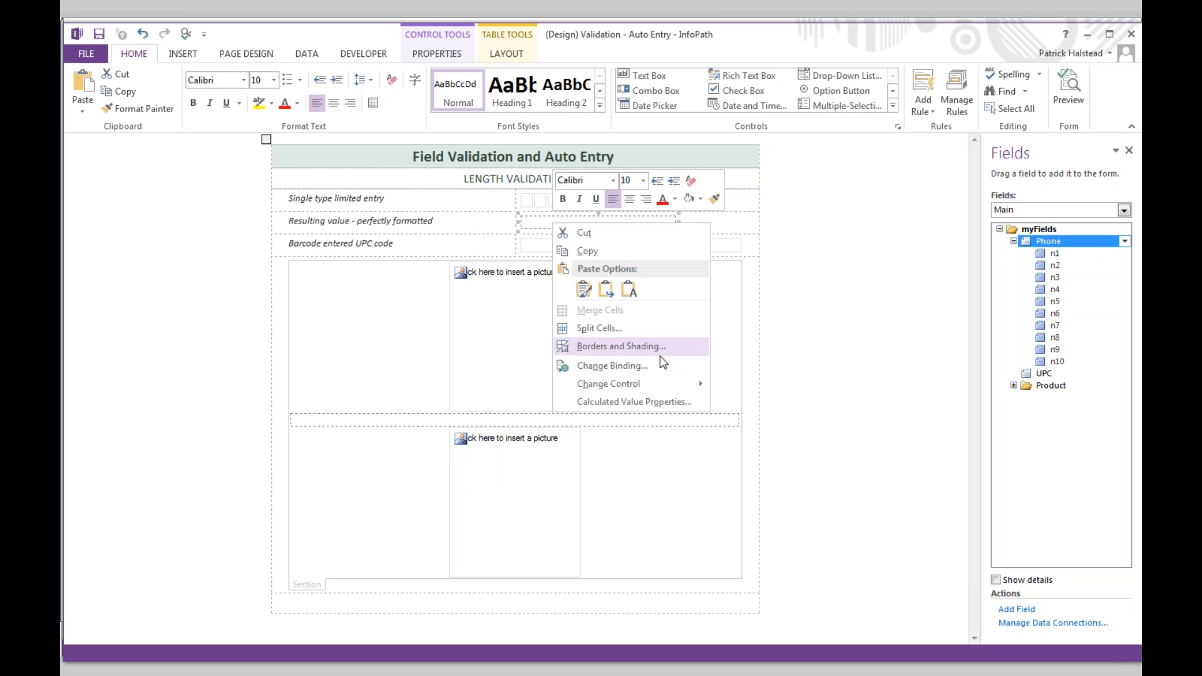
left_click(656, 404)
left_click(721, 207)
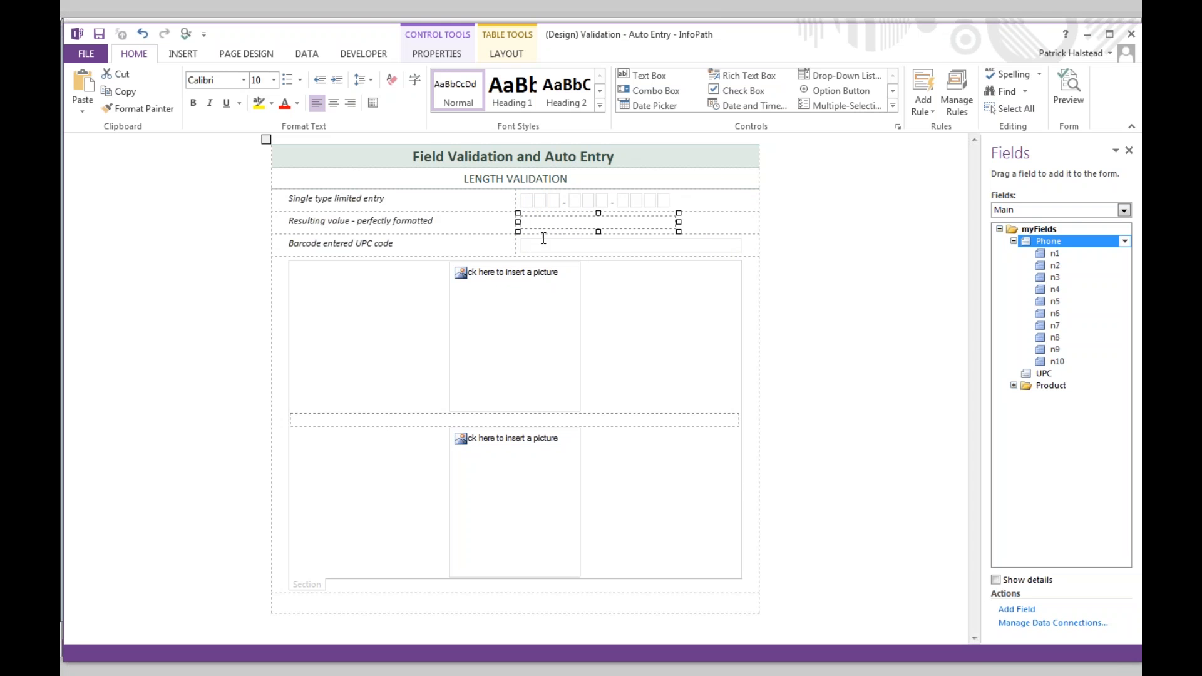
left_click(530, 201)
right_click(531, 202)
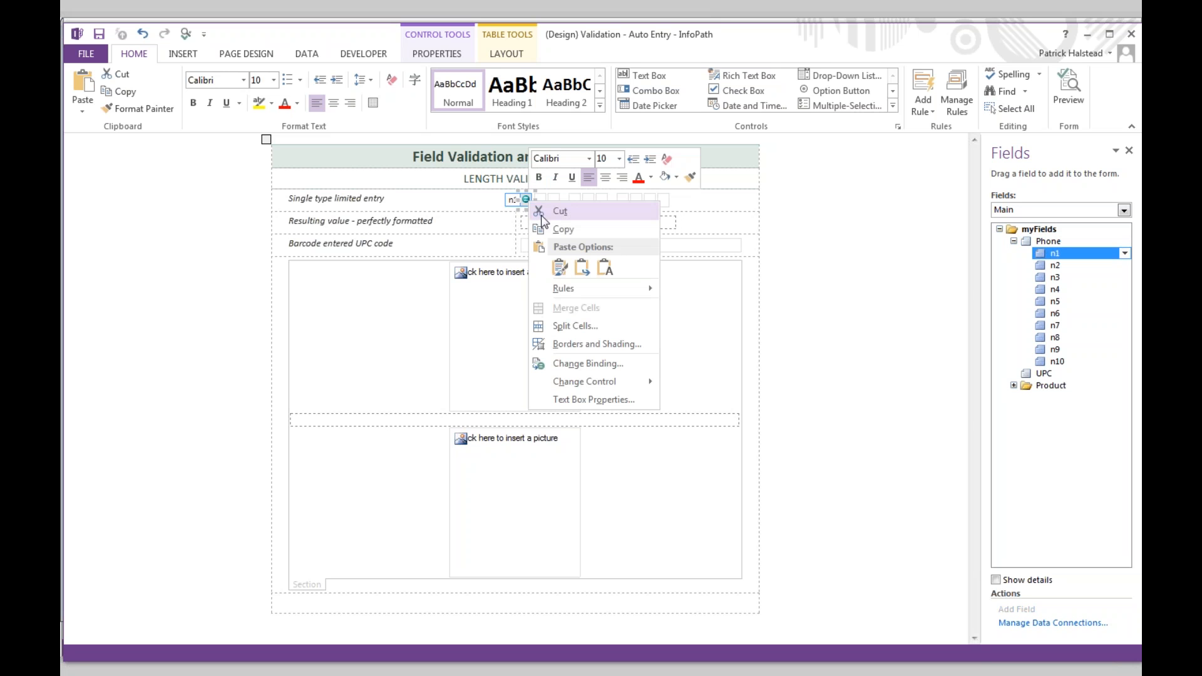
left_click(620, 403)
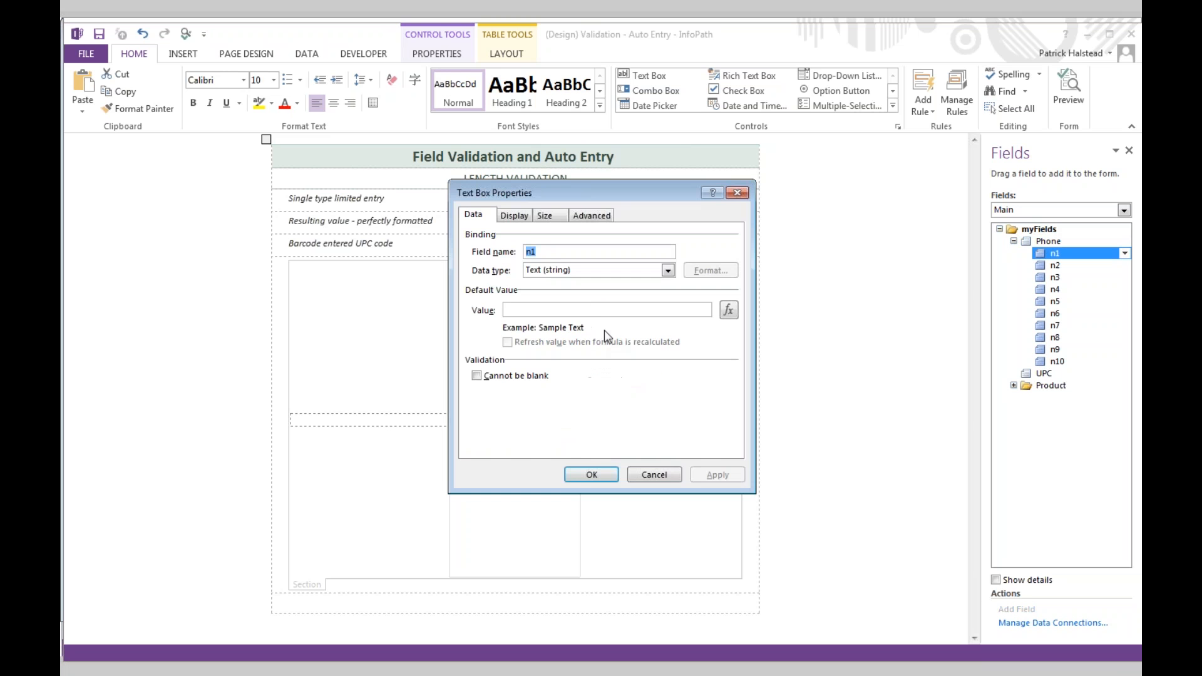
left_click(517, 219)
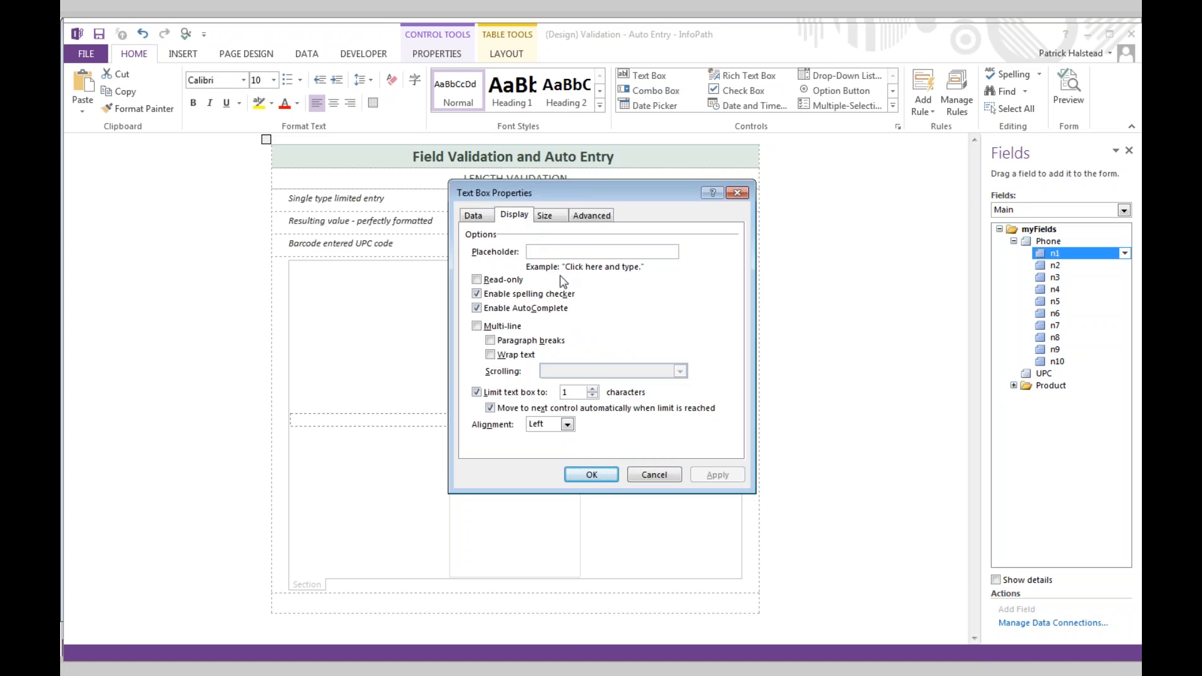
left_click(575, 216)
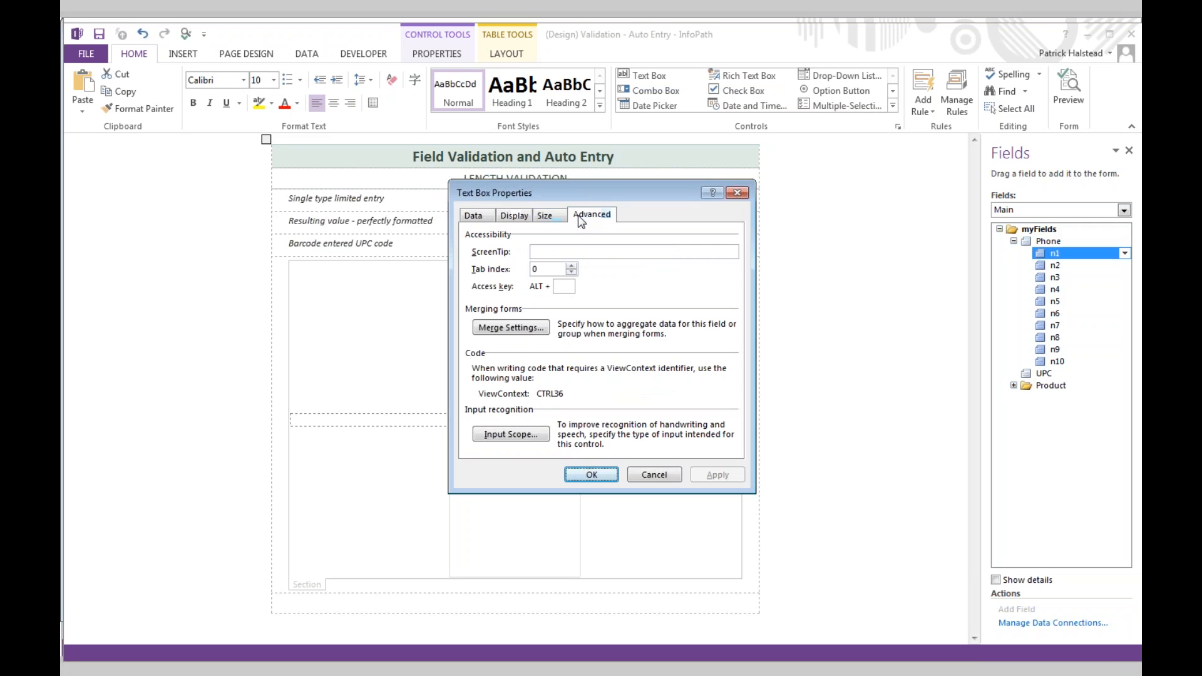
left_click(528, 219)
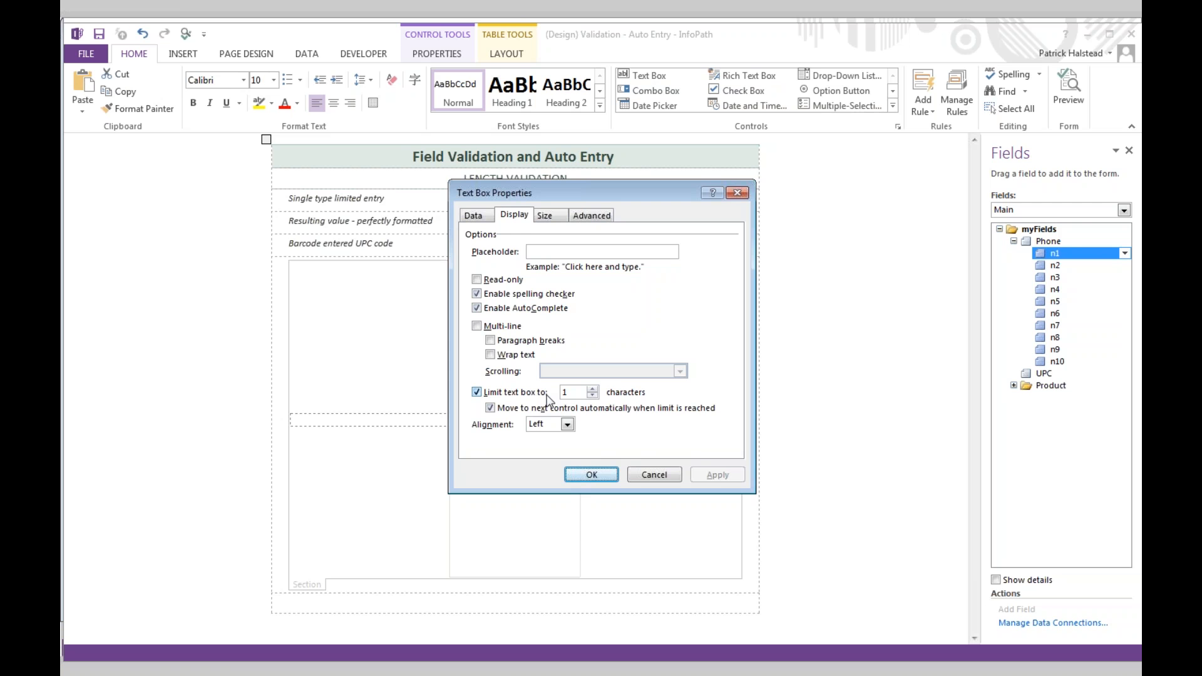
key("ctrl+1")
left_click(526, 416)
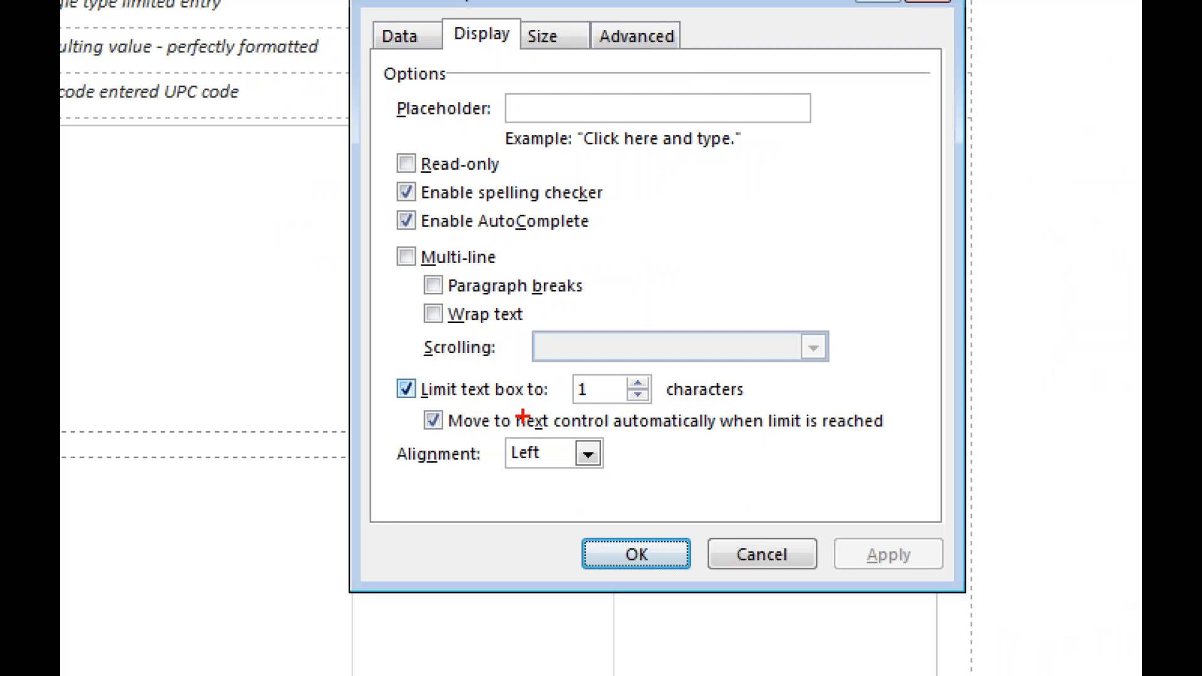
left_click_drag(508, 432, 877, 431)
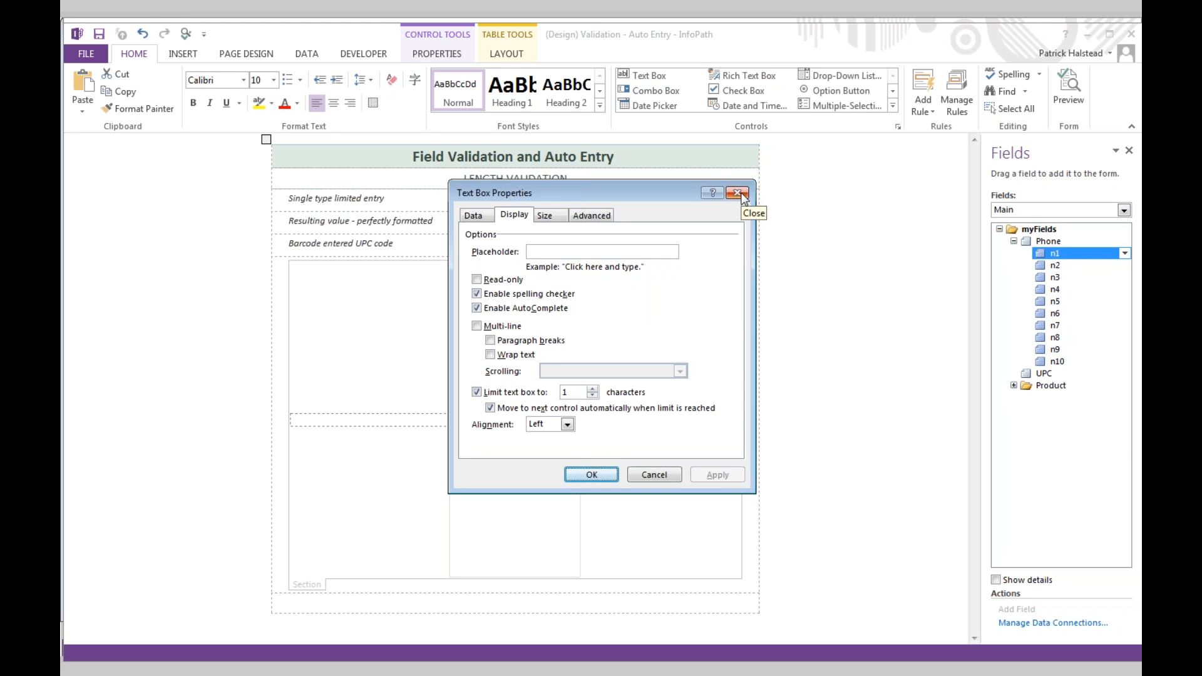
left_click(740, 194)
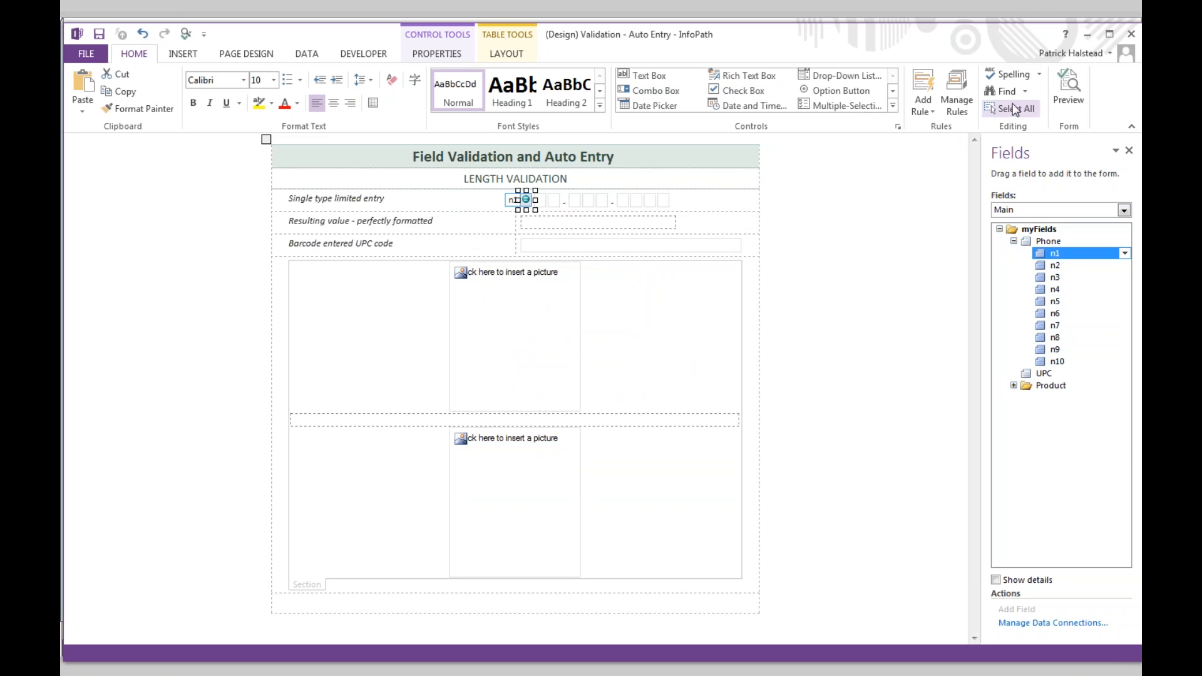
left_click(1059, 86)
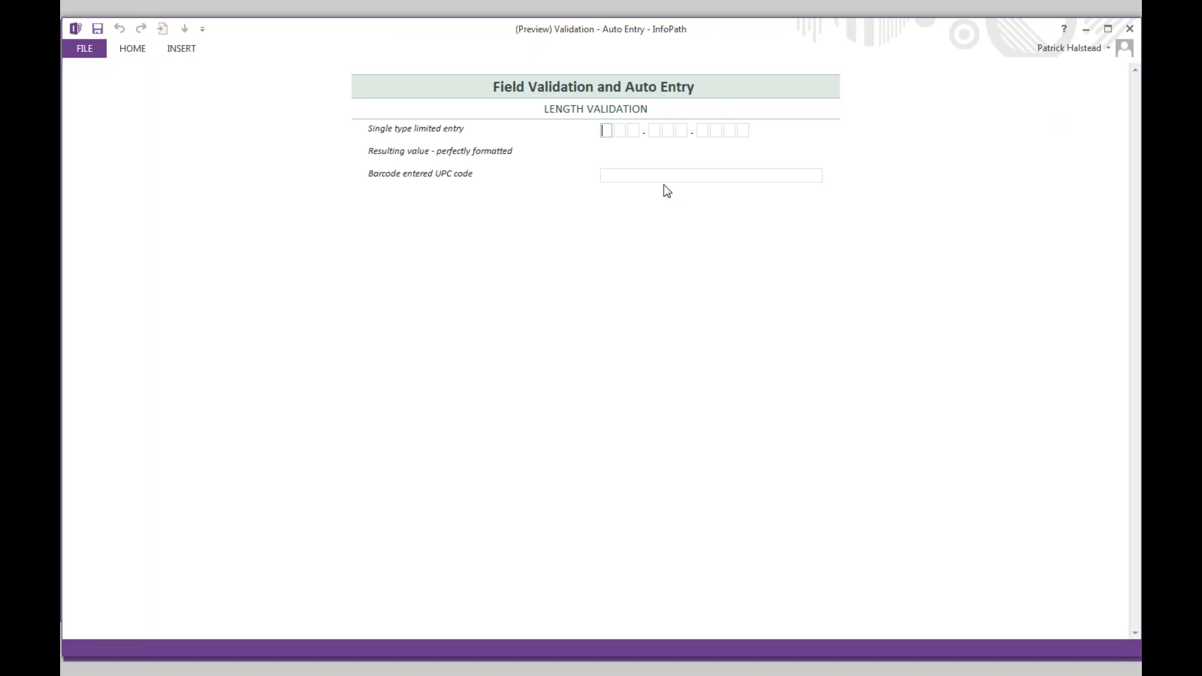
left_click(625, 177)
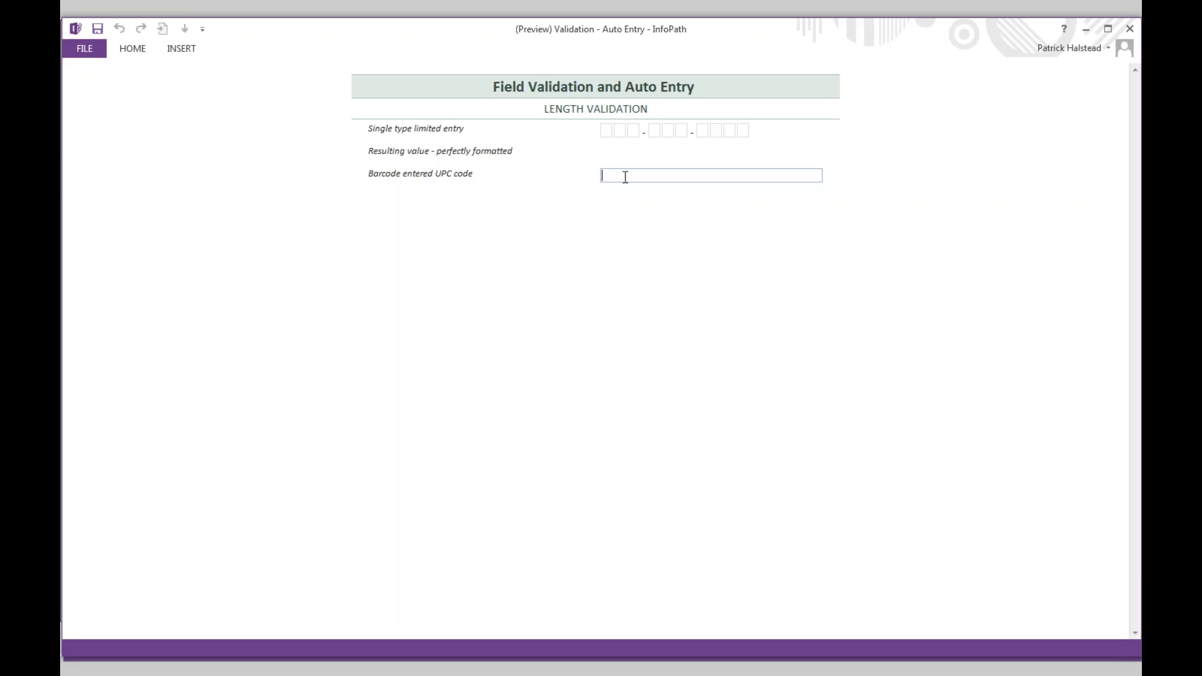
key("Tab")
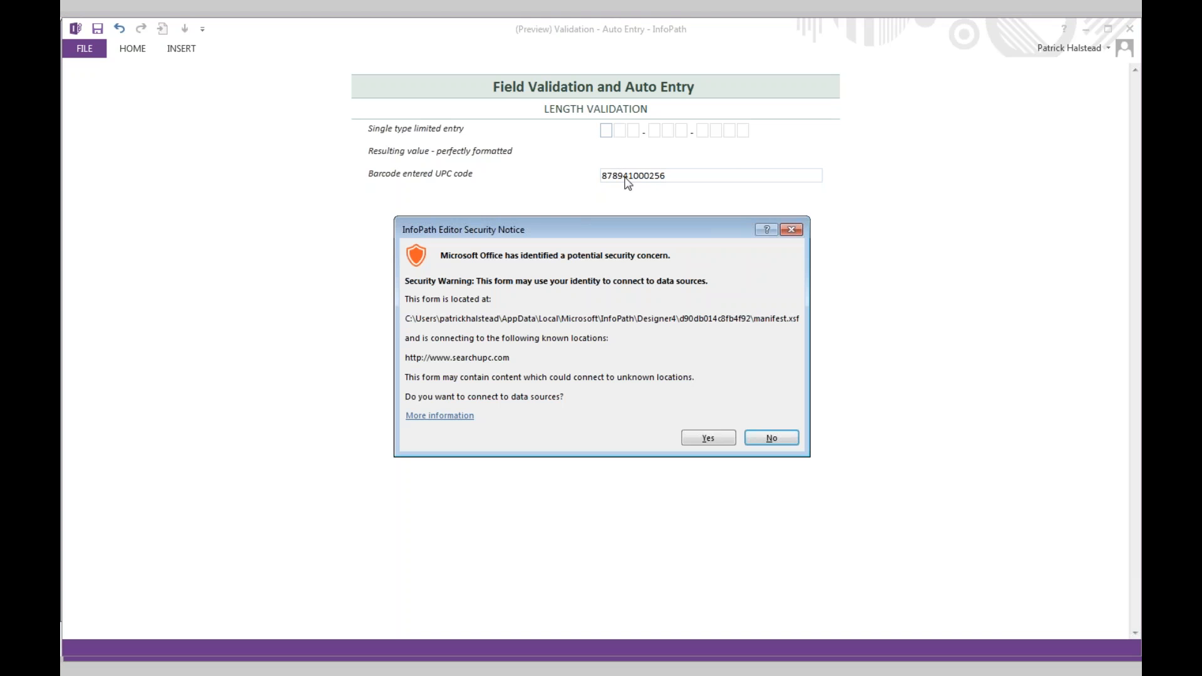
left_click(716, 439)
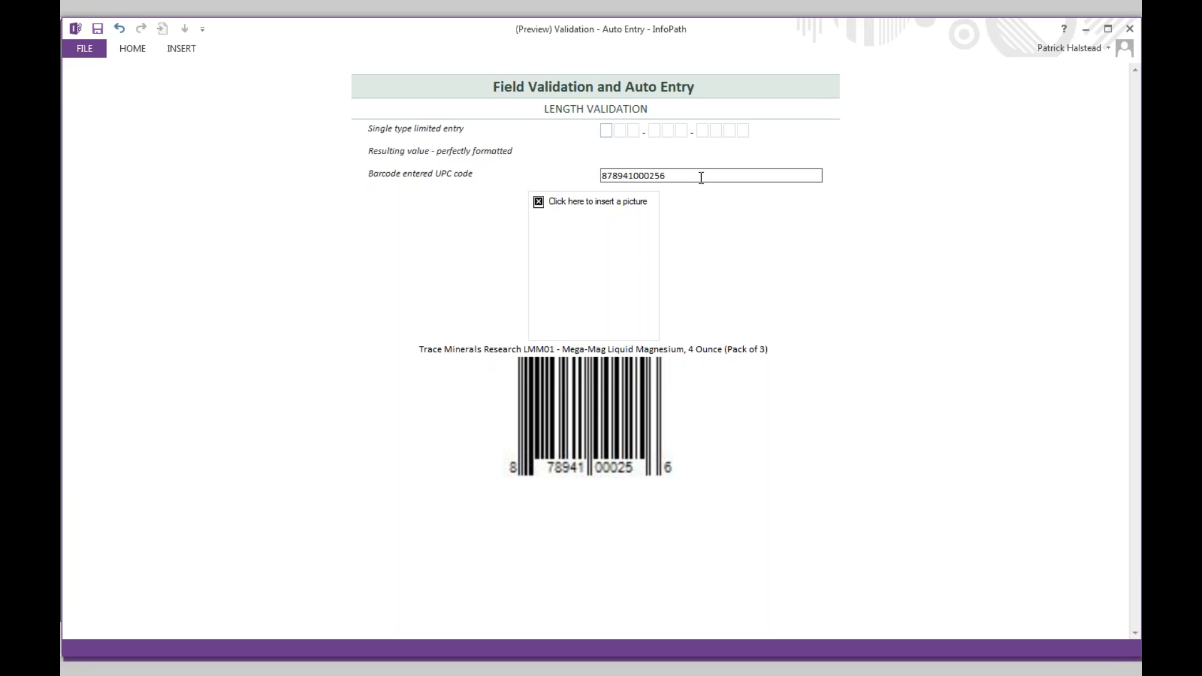
left_click(1129, 29)
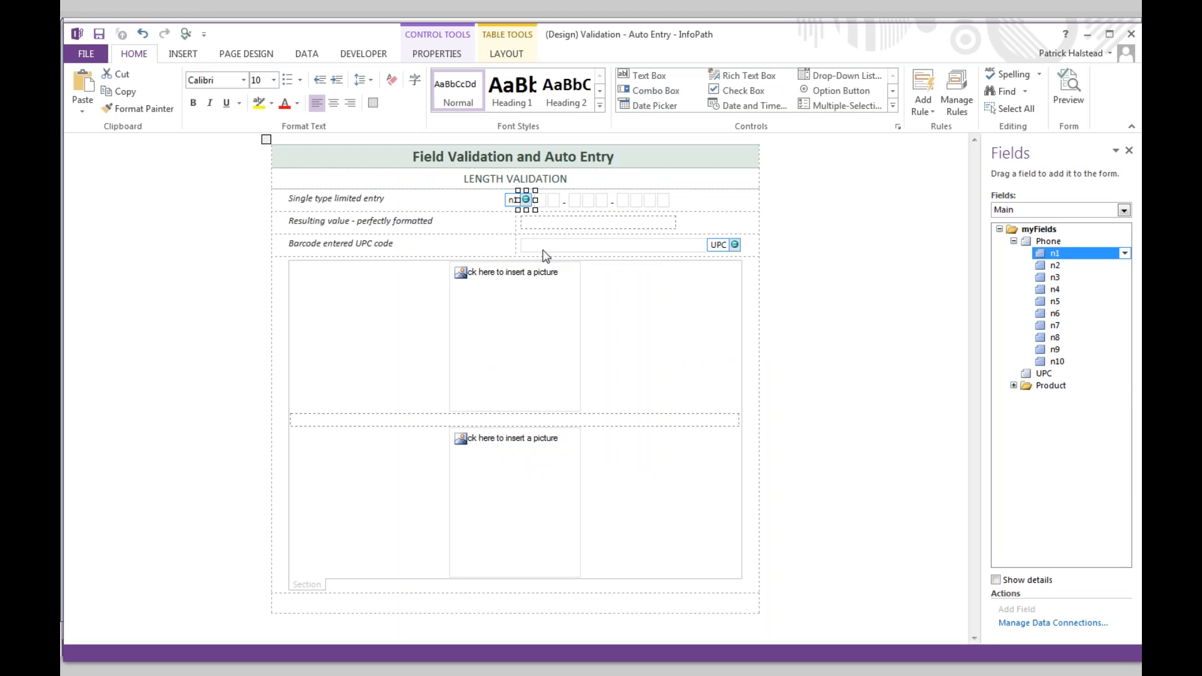
left_click(544, 250)
right_click(544, 251)
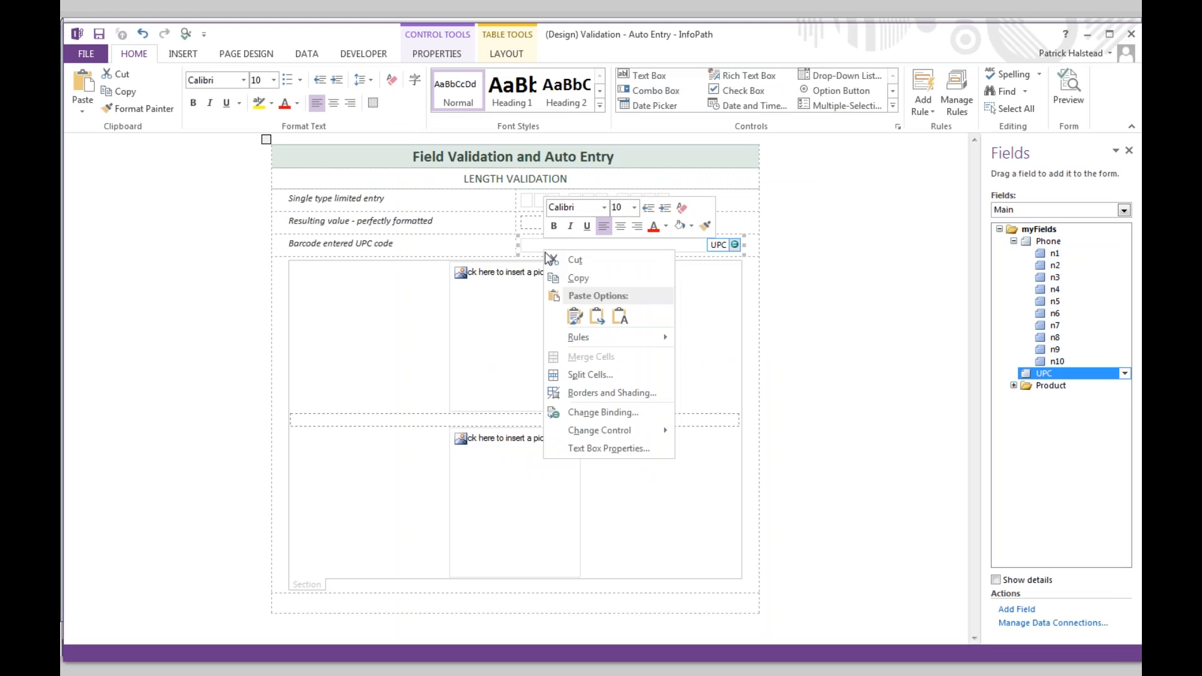
left_click(607, 449)
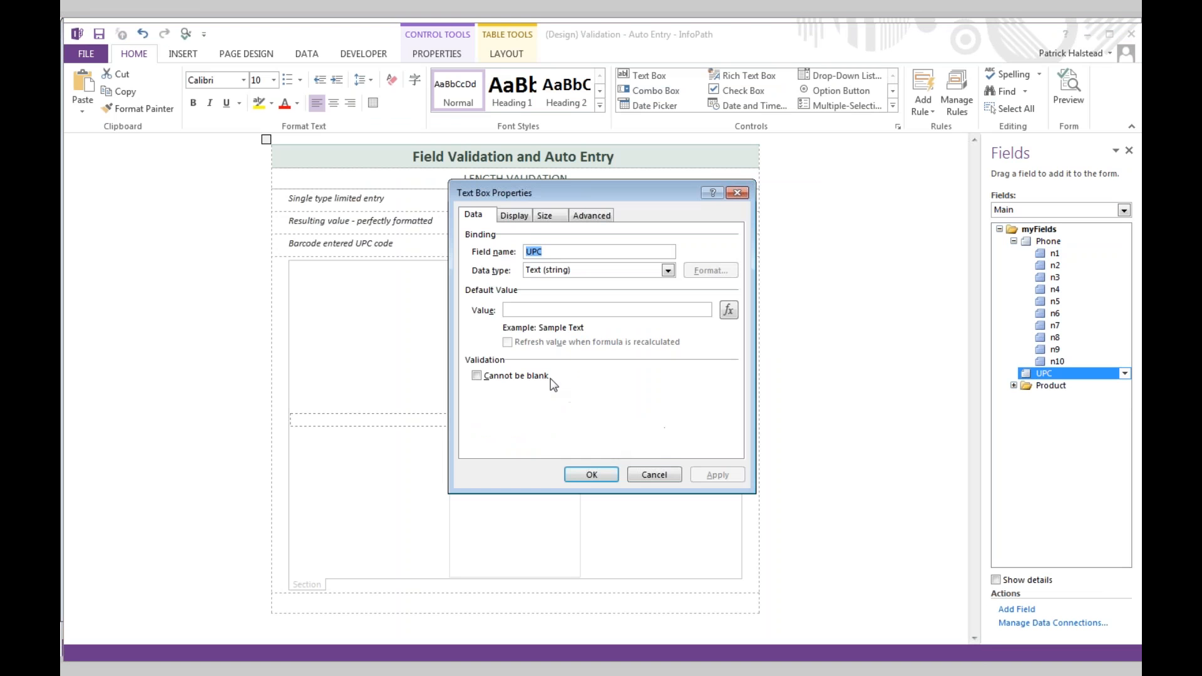
left_click(516, 216)
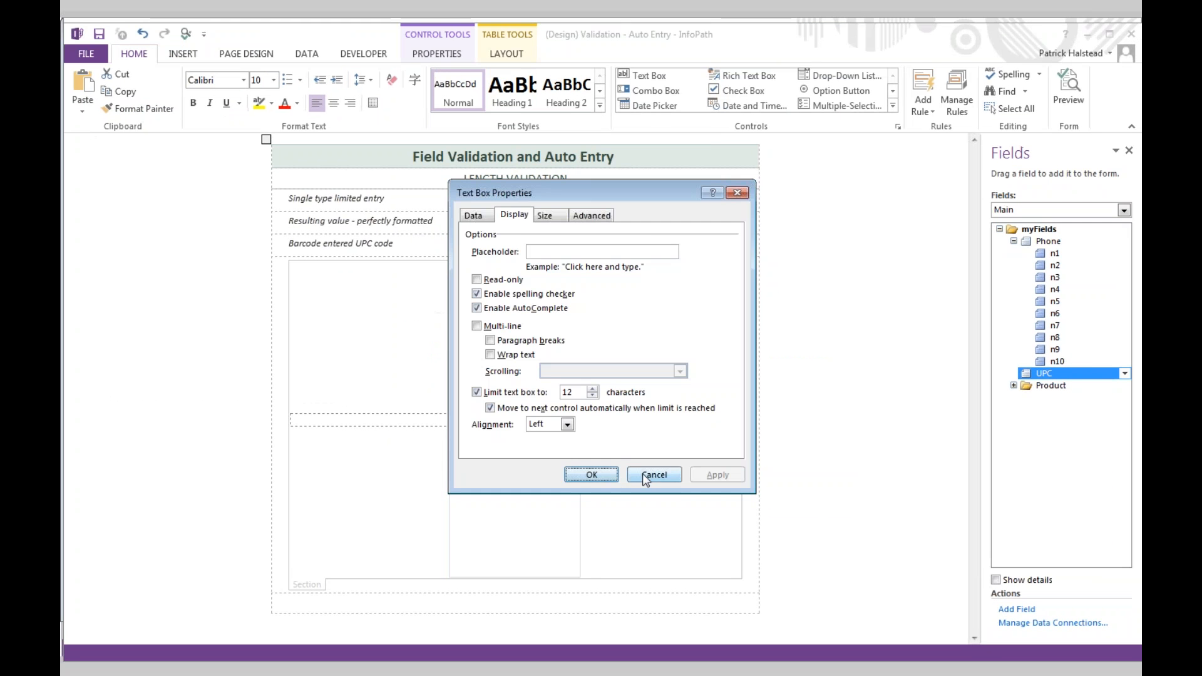
left_click(678, 474)
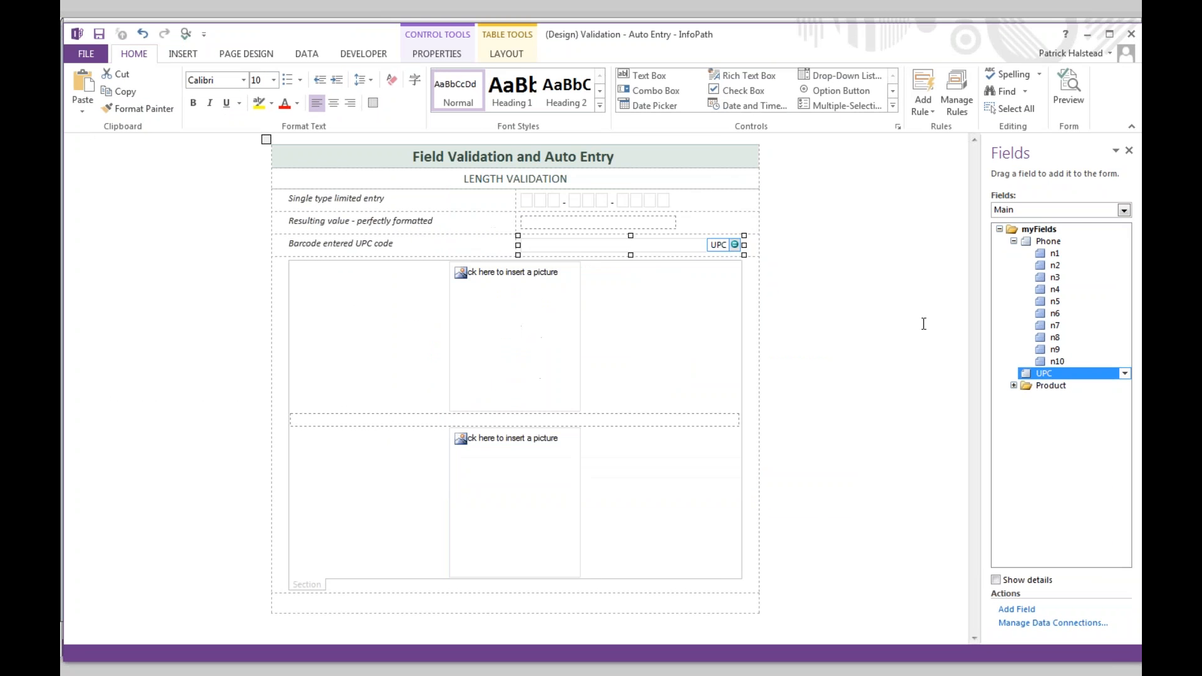
left_click(970, 103)
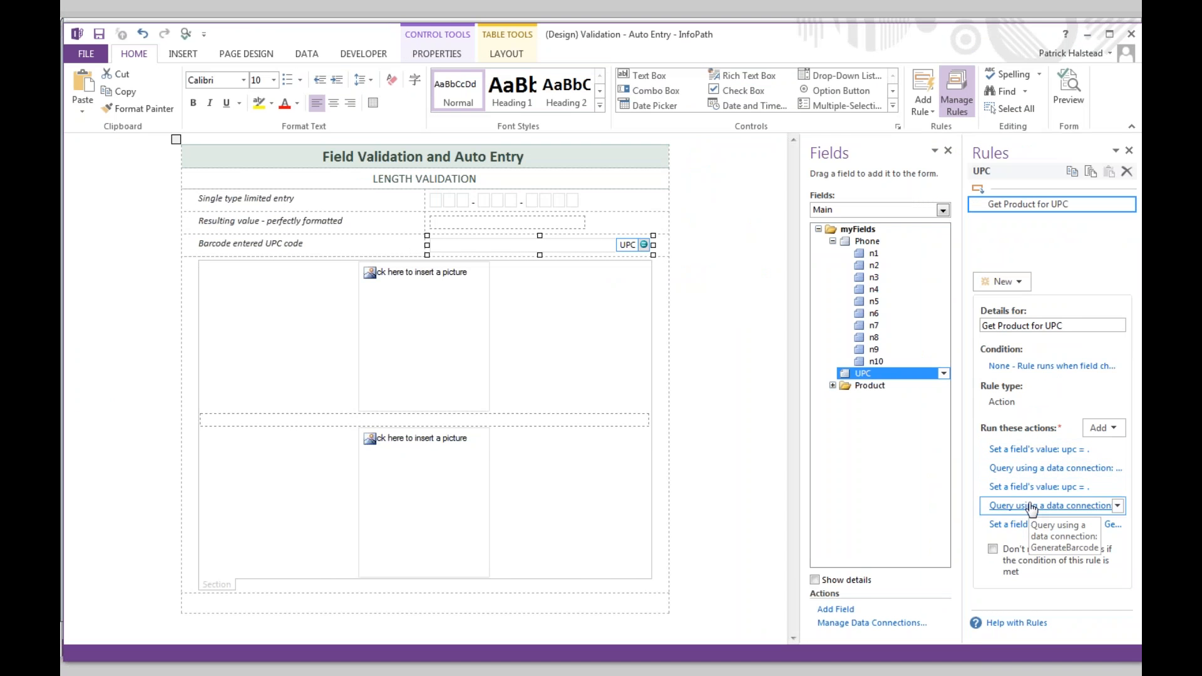
left_click(1039, 468)
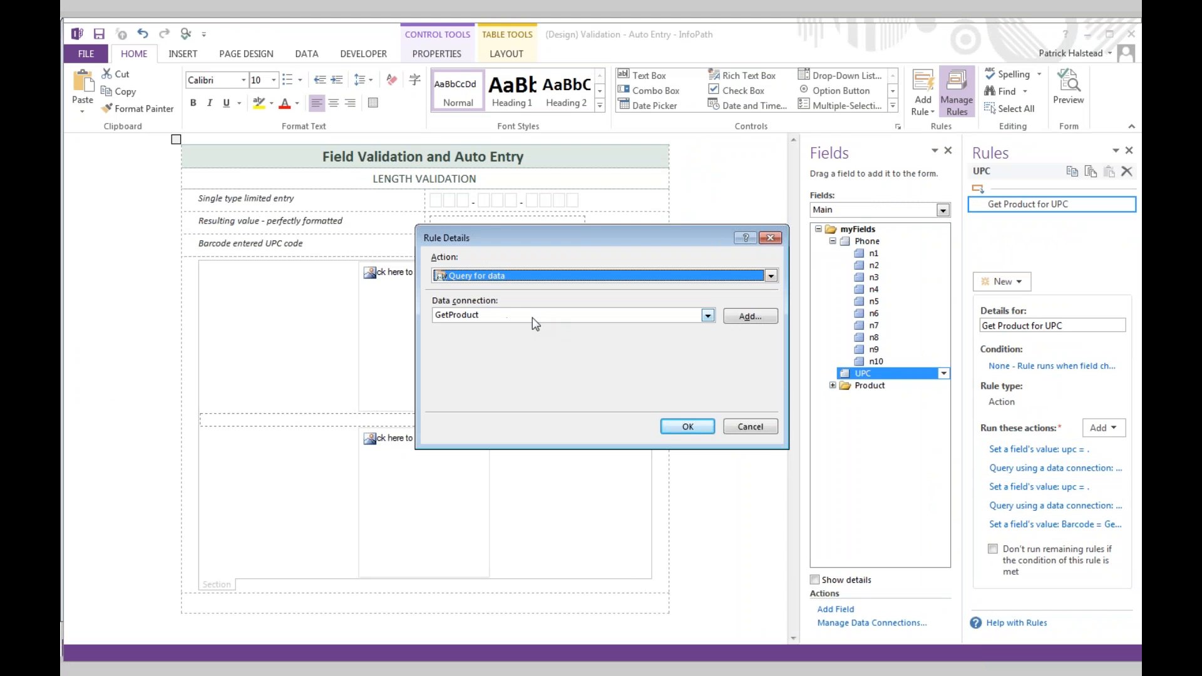
key("Return")
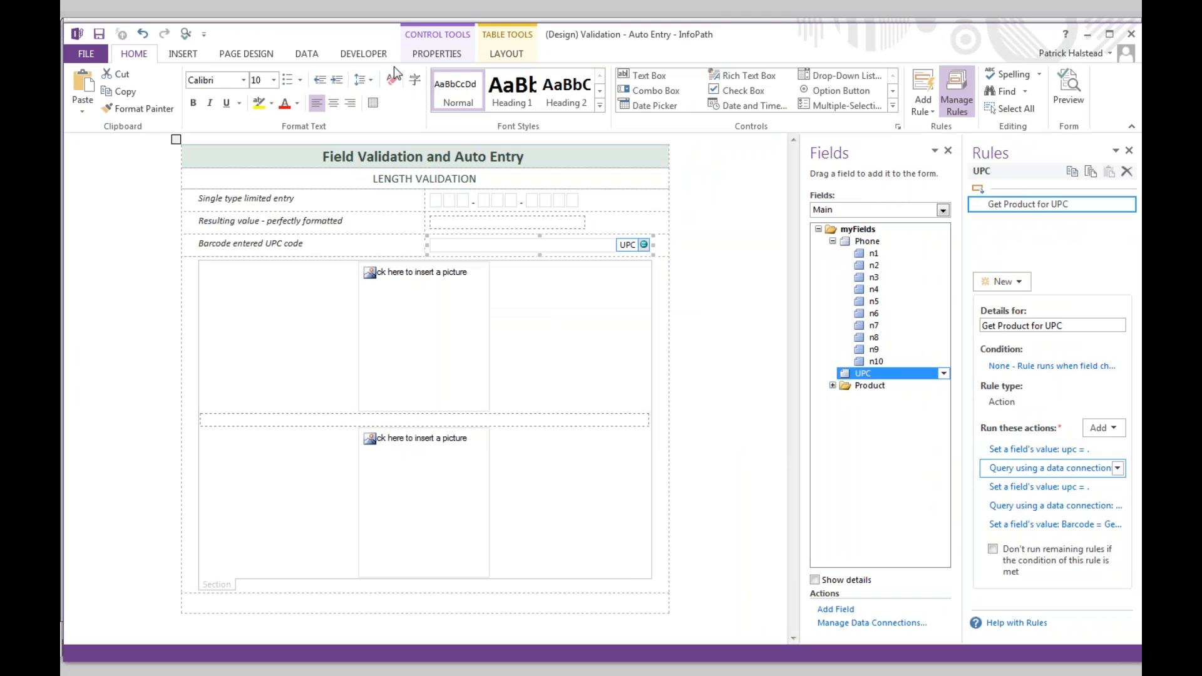
left_click(309, 54)
left_click(451, 93)
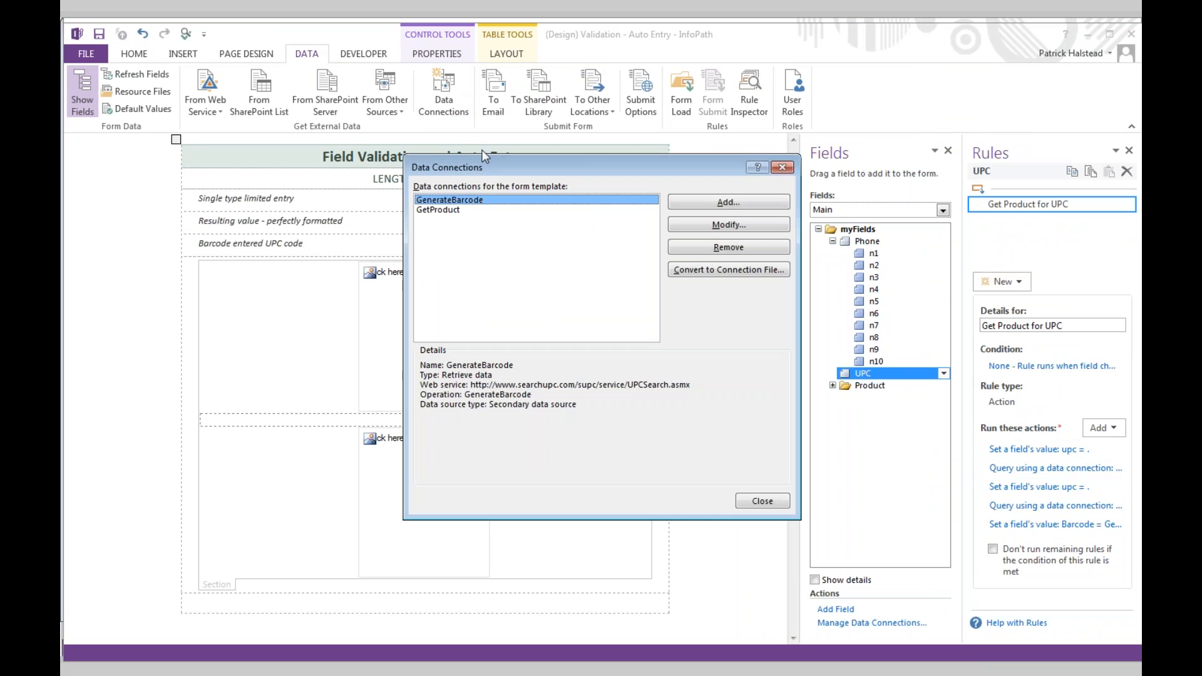
left_click(448, 210)
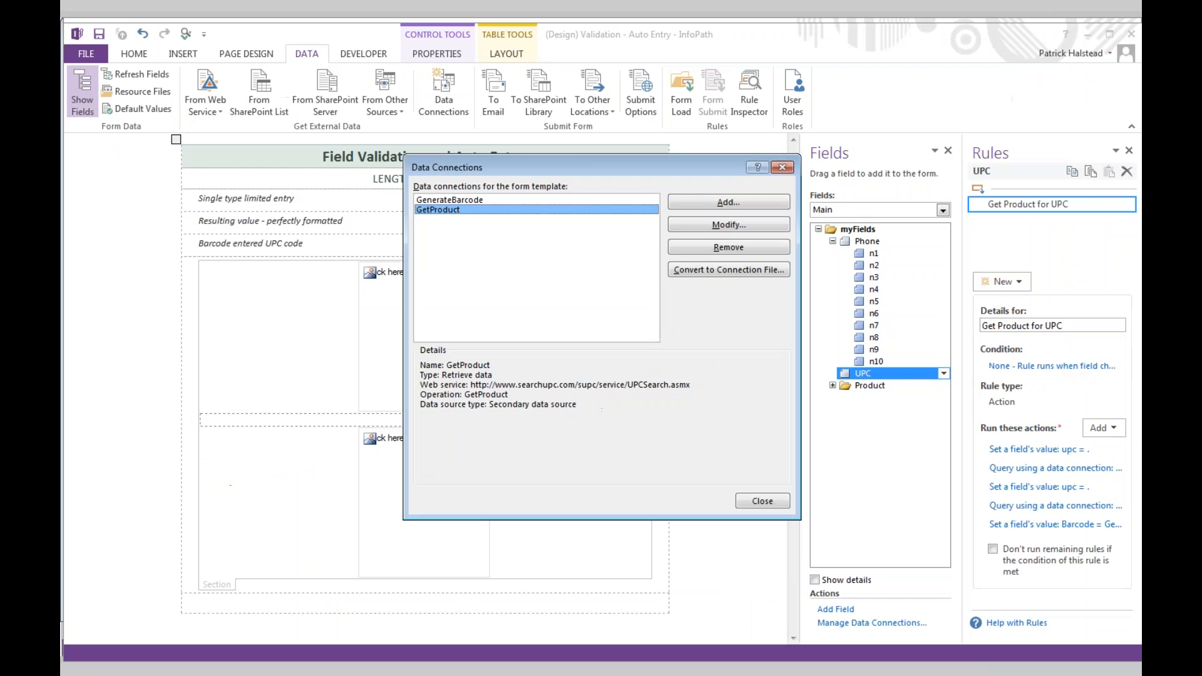
left_click(991, 604)
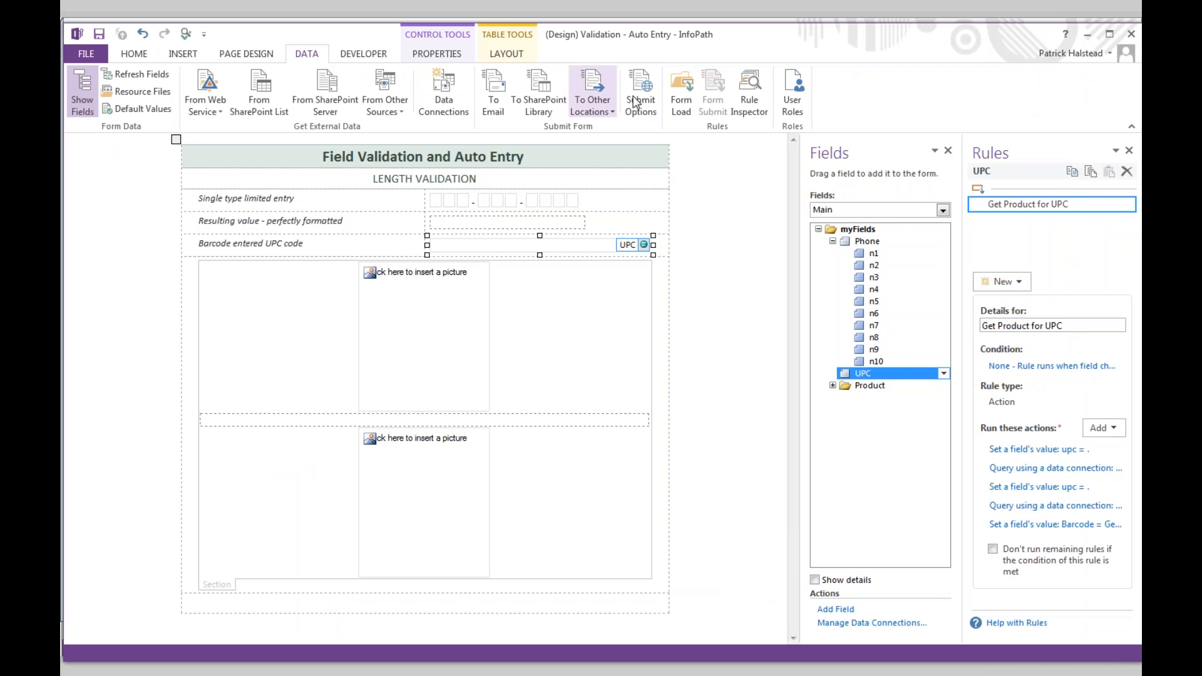
left_click(187, 36)
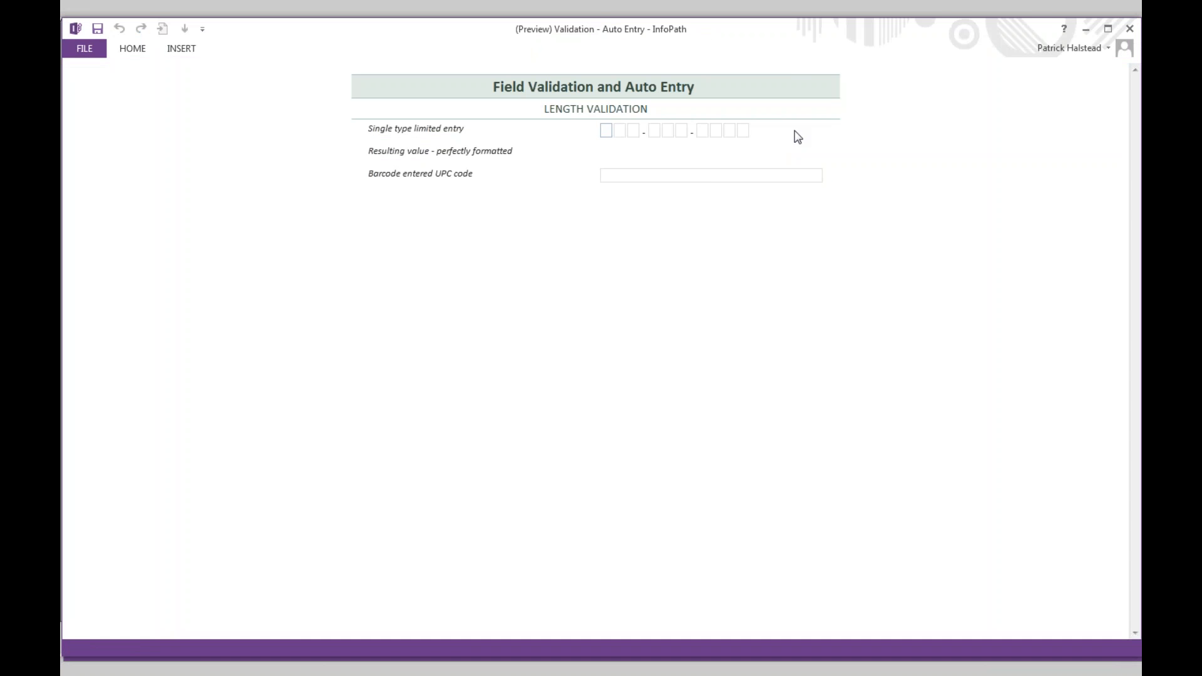
left_click(708, 178)
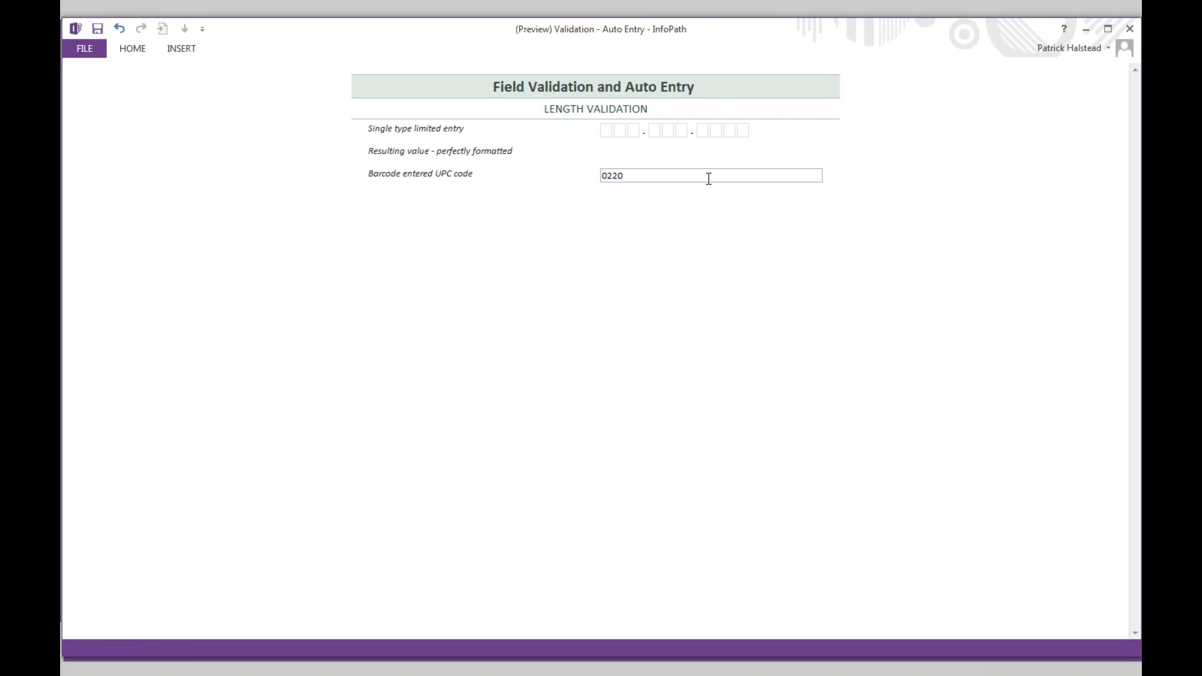
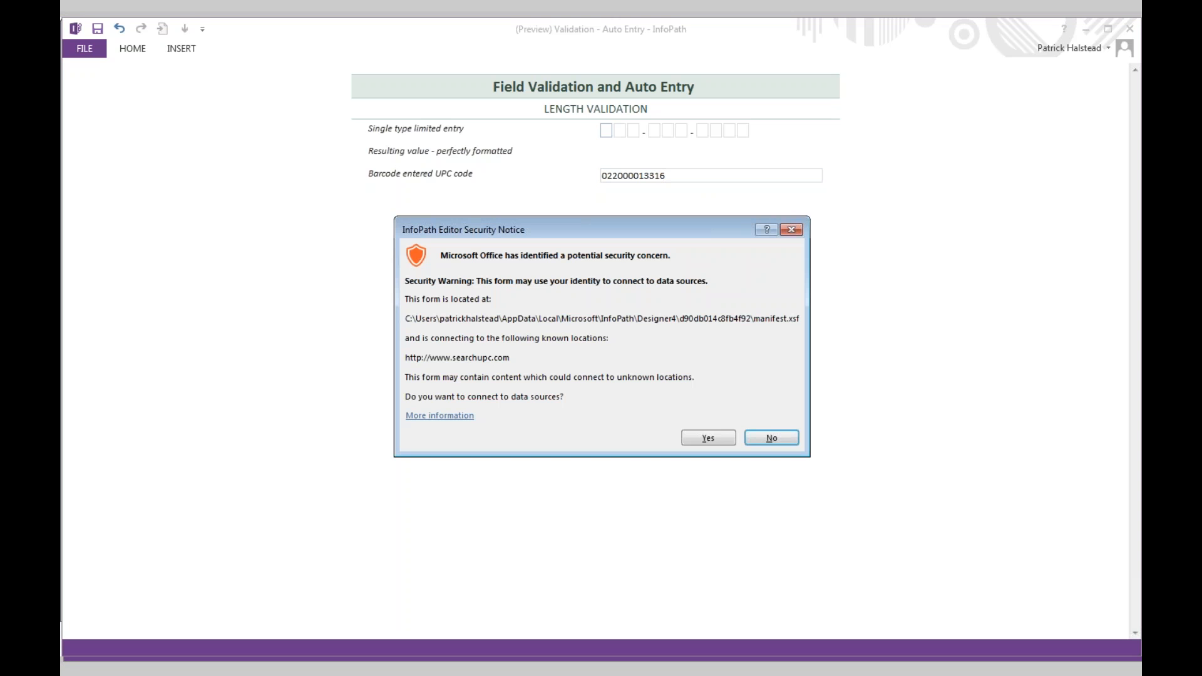
left_click(722, 437)
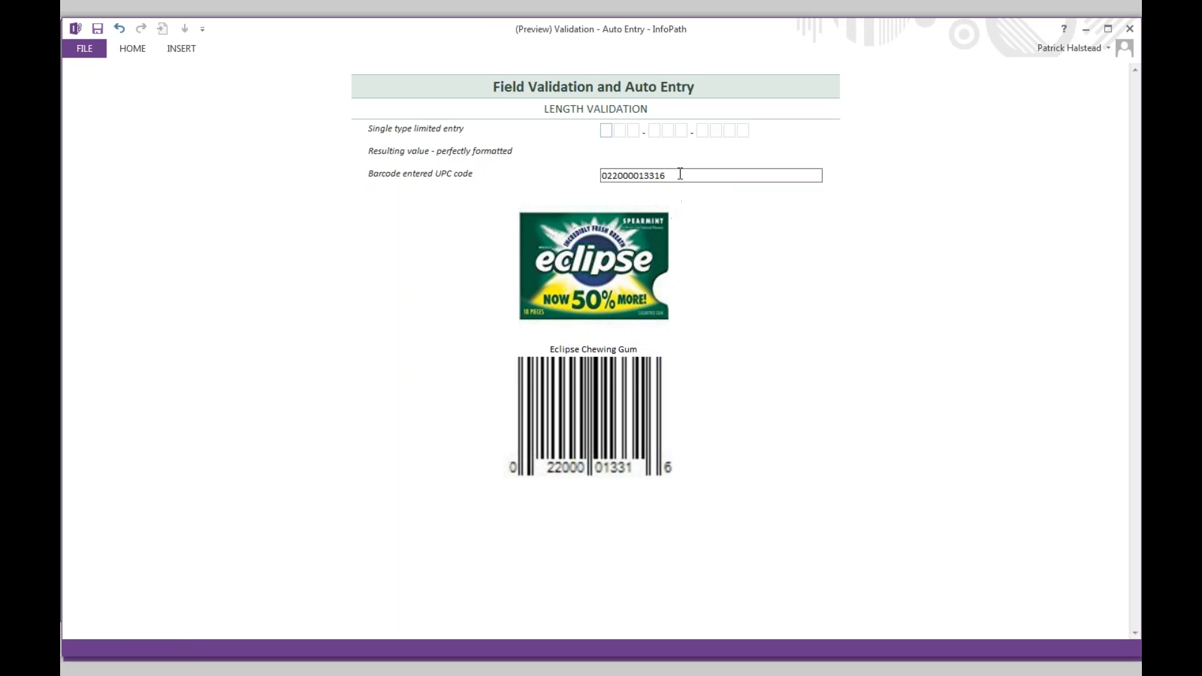
left_click_drag(681, 179, 582, 182)
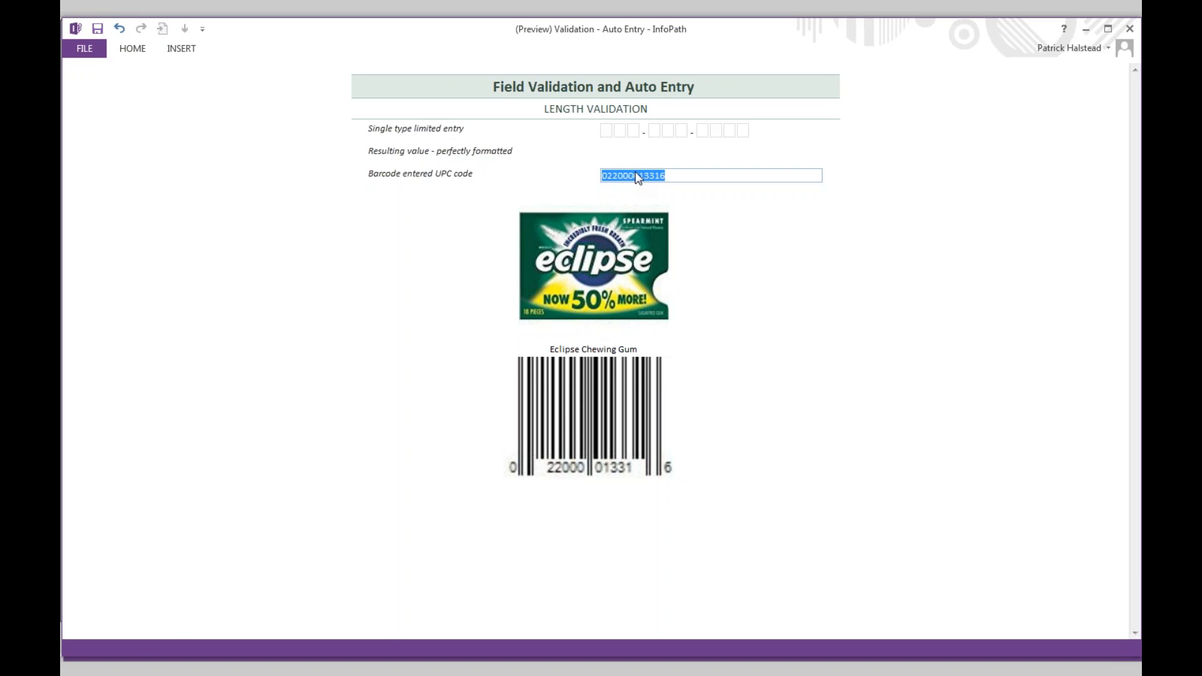
type("0339303")
key("Tab")
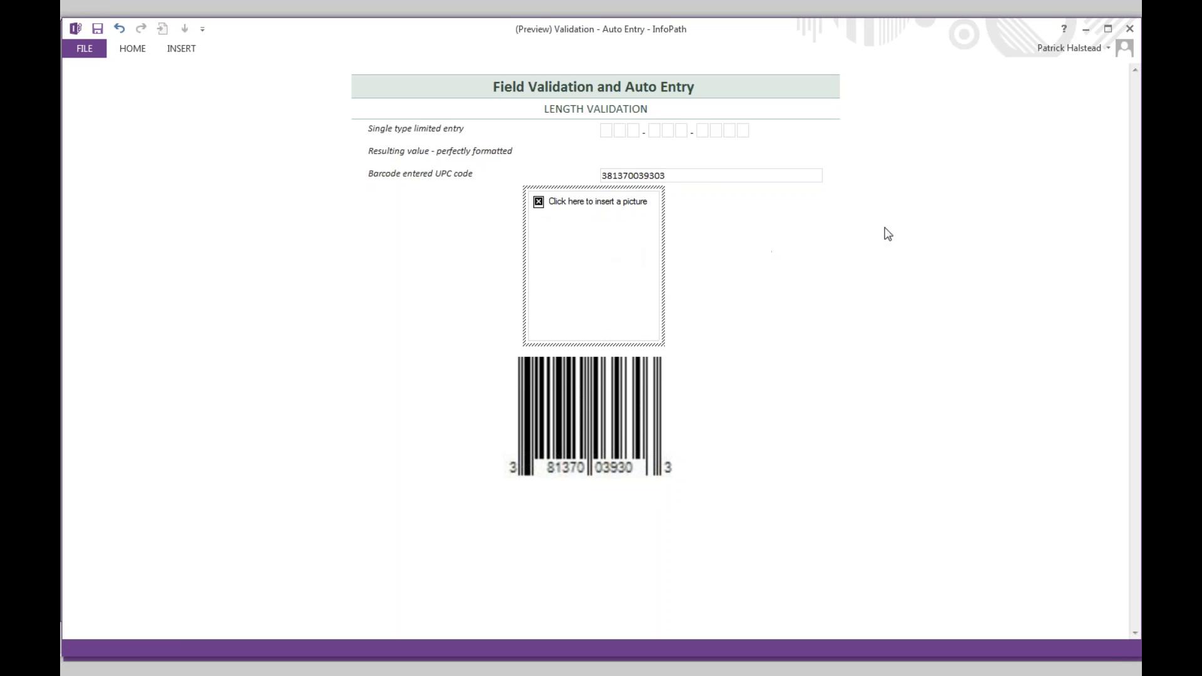
left_click(1135, 31)
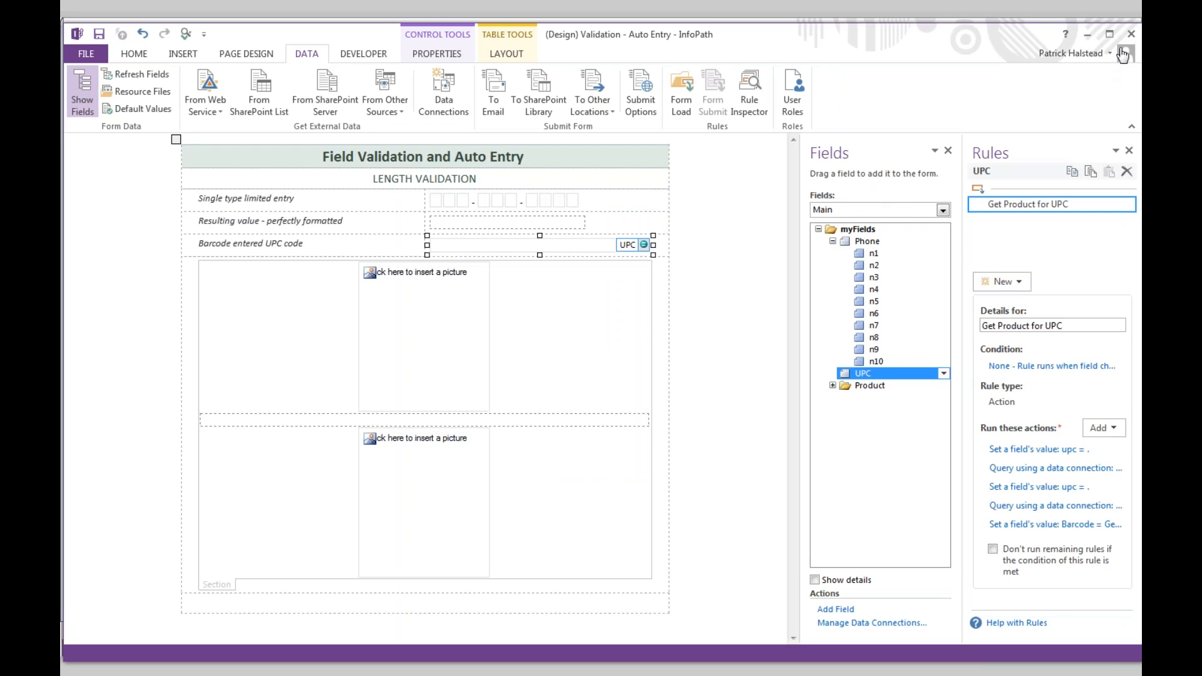
- Close the Auto Entry form designer past the open-dialog warning and switch to PowerPoint
left_click(1129, 35)
left_click(605, 387)
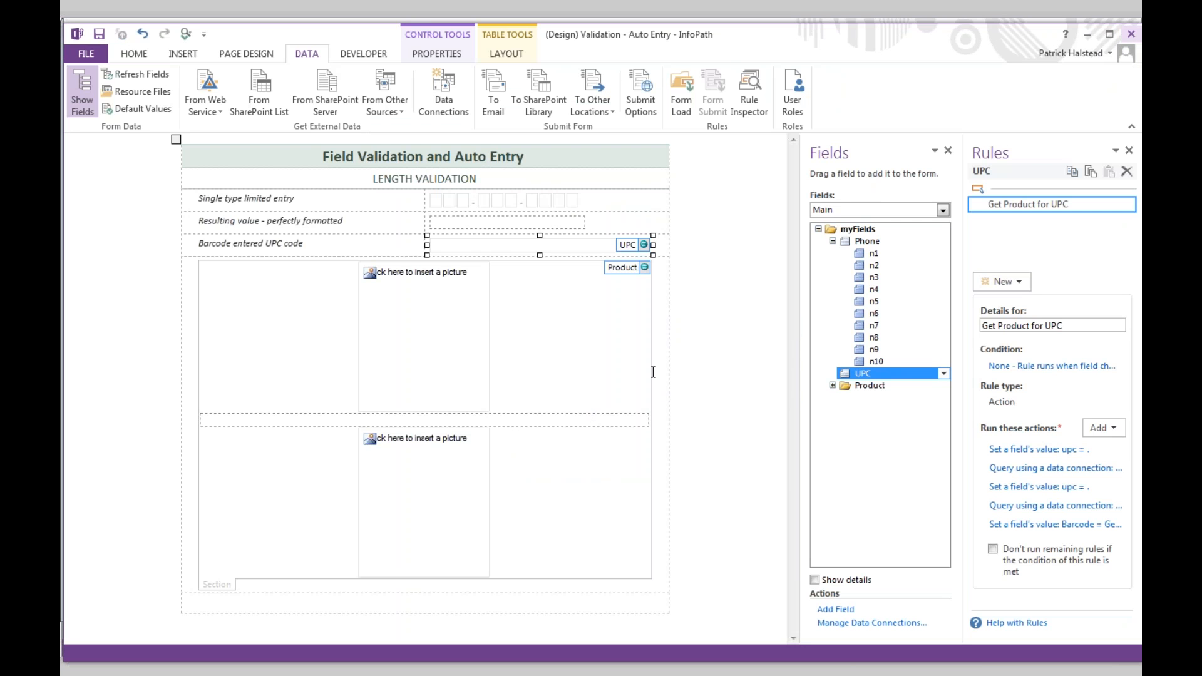
left_click(693, 360)
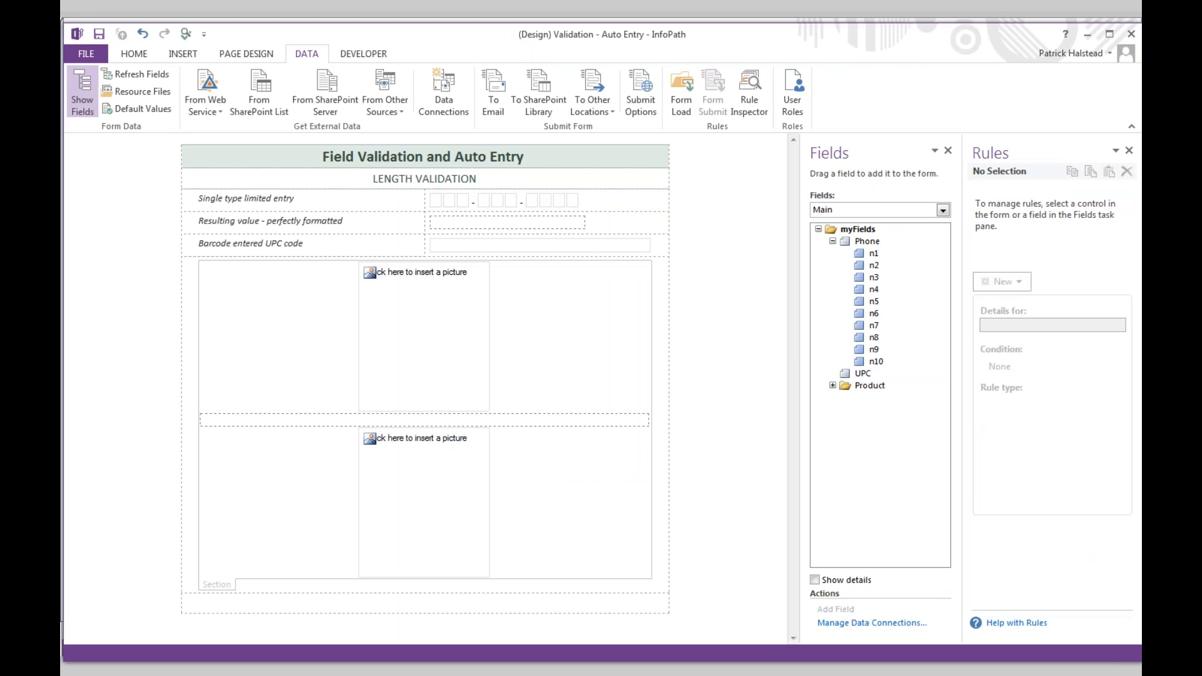
left_click(1130, 34)
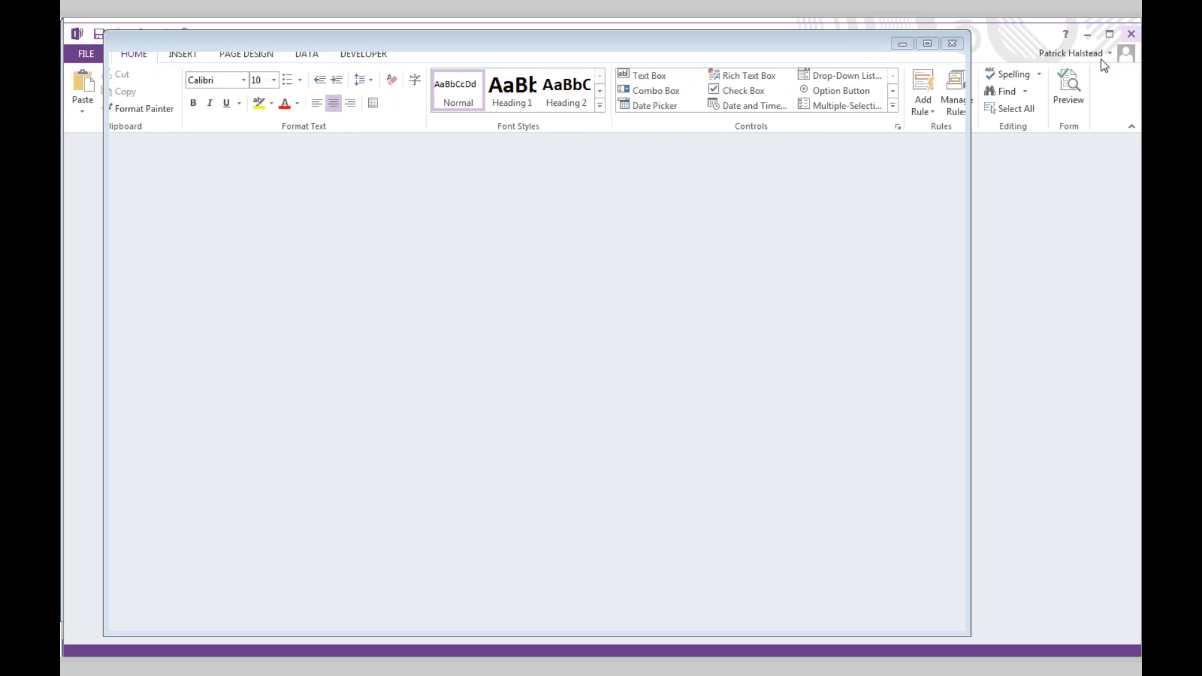
key("alt+Tab")
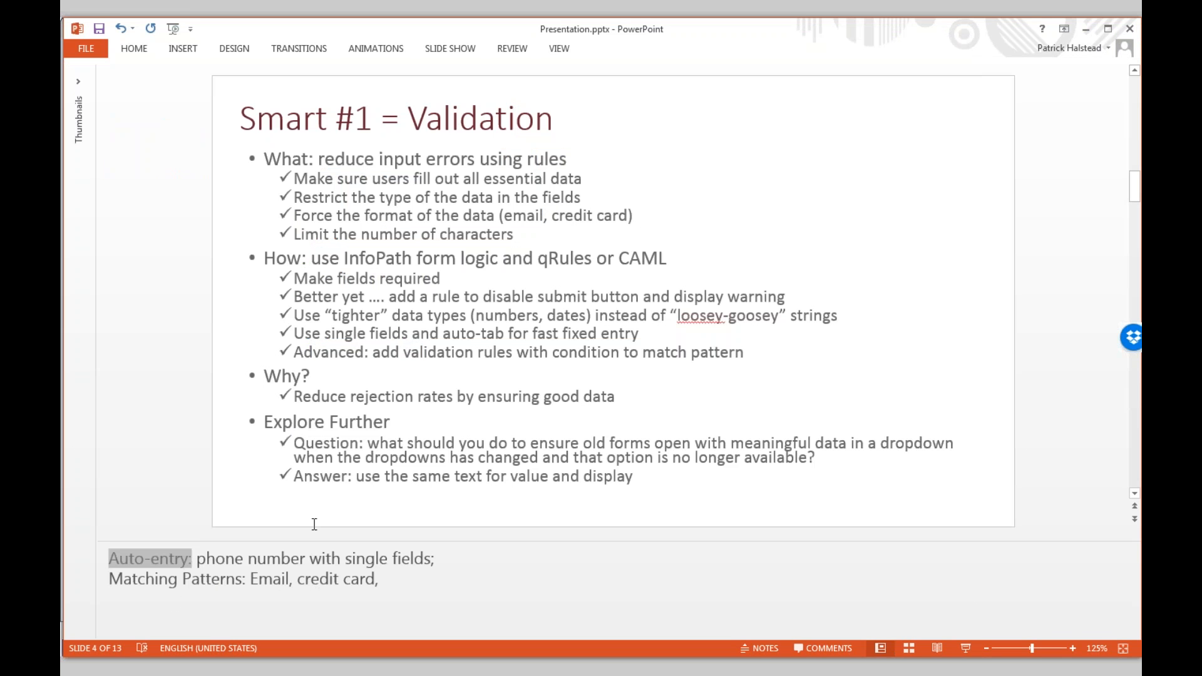
- Switch from PowerPoint to the InfoPath Validation - Matching Patterns design window
key("alt+Tab")
key("alt+Tab")
key("alt+Tab")
key("alt+Tab")
key("alt+Tab")
key("alt+Tab")
key("alt+Tab")
key("alt+Tab")
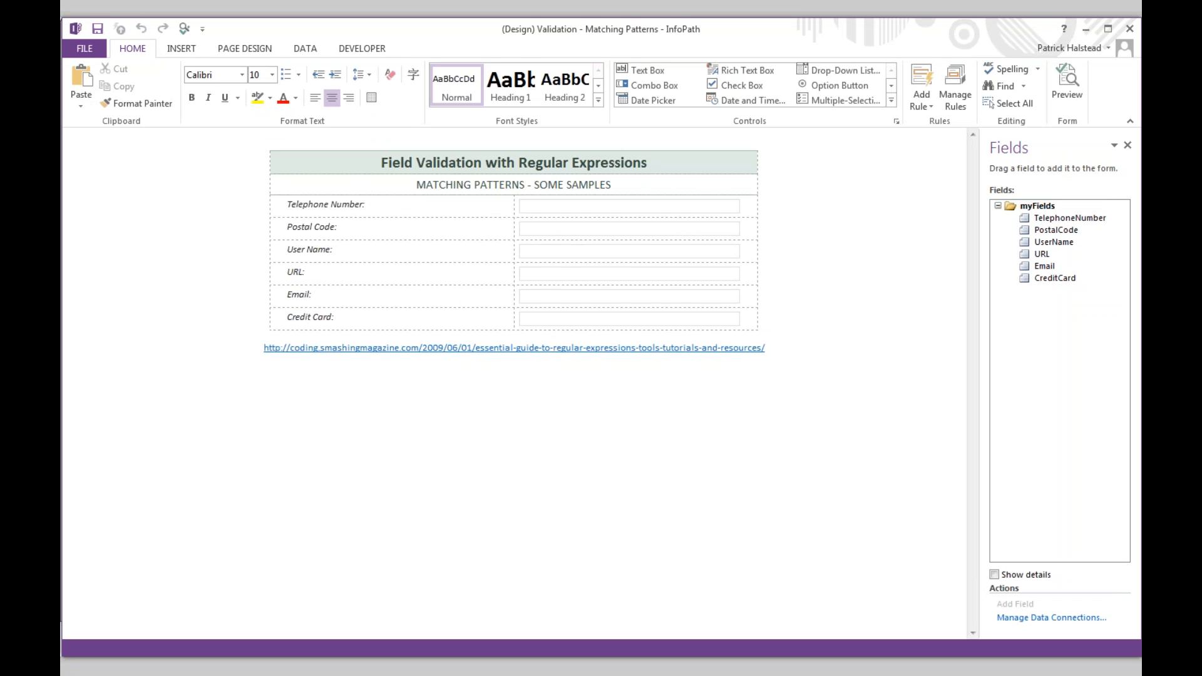
- Select the Telephone Number box, show its rules, and open the validation rule's condition
left_click(542, 209)
left_click(543, 229)
left_click(551, 252)
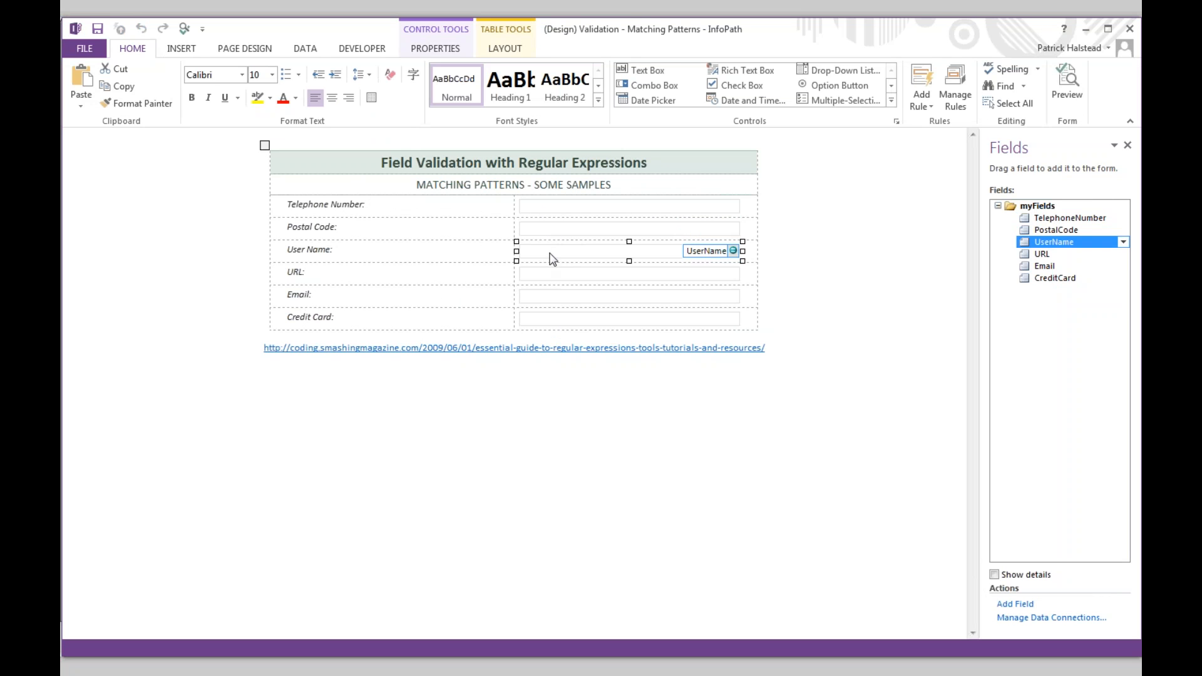
left_click(553, 214)
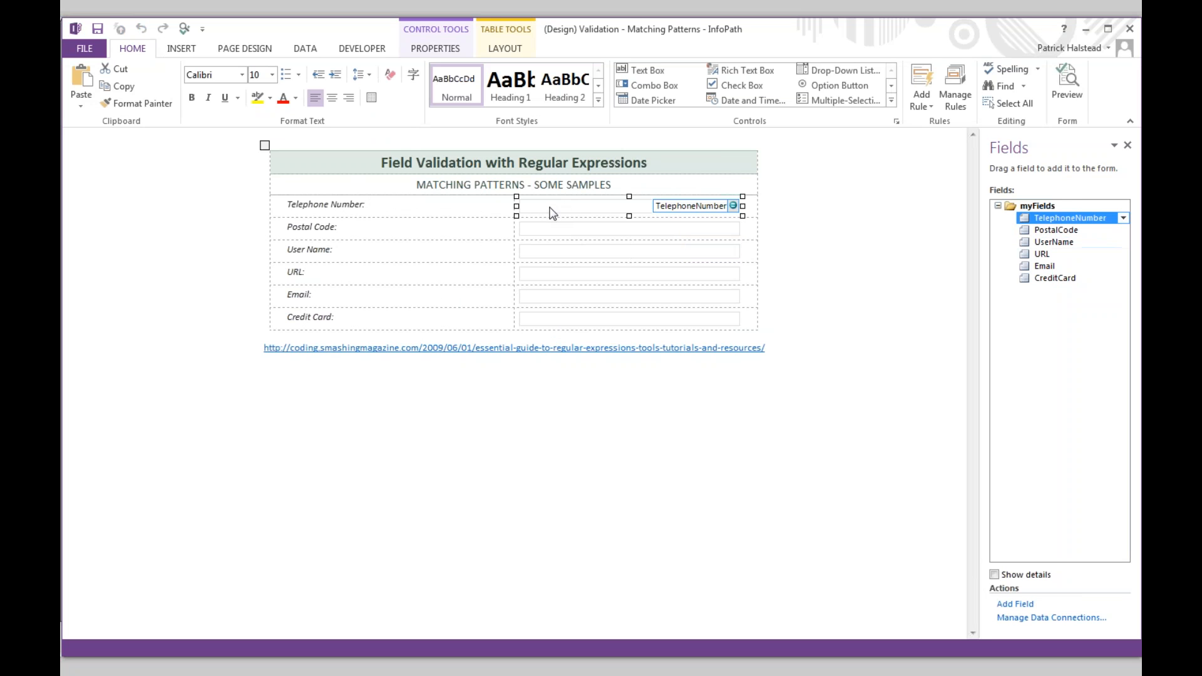
right_click(553, 214)
left_click(528, 209)
left_click(956, 100)
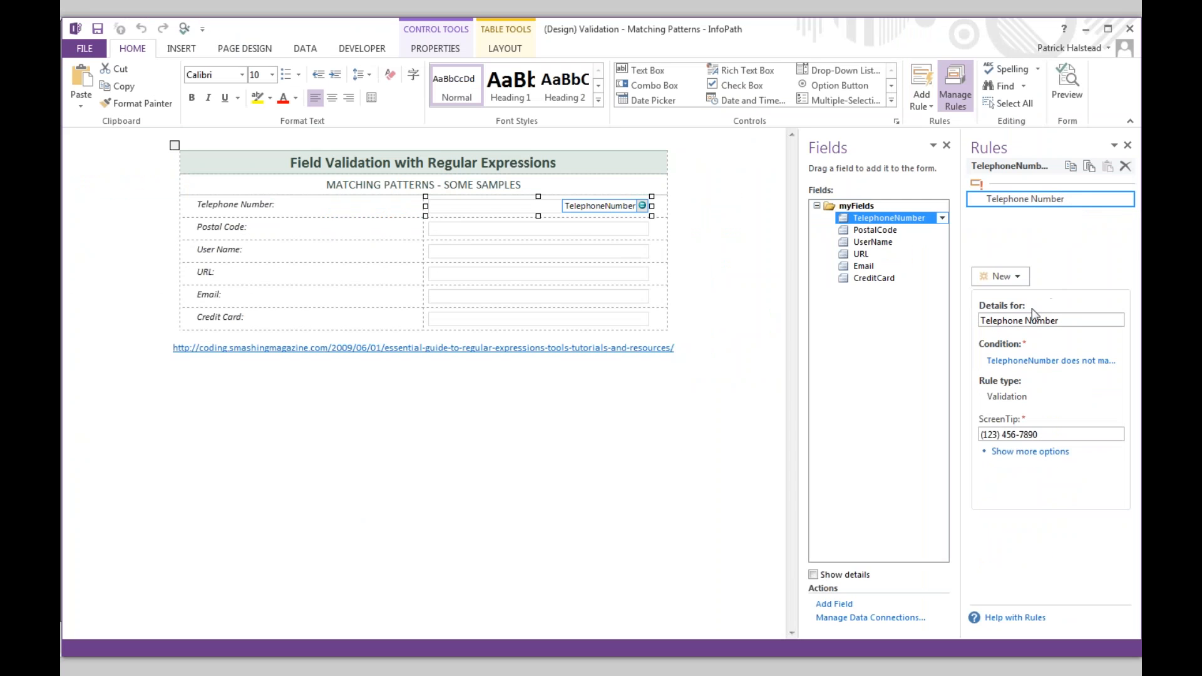
left_click(1026, 363)
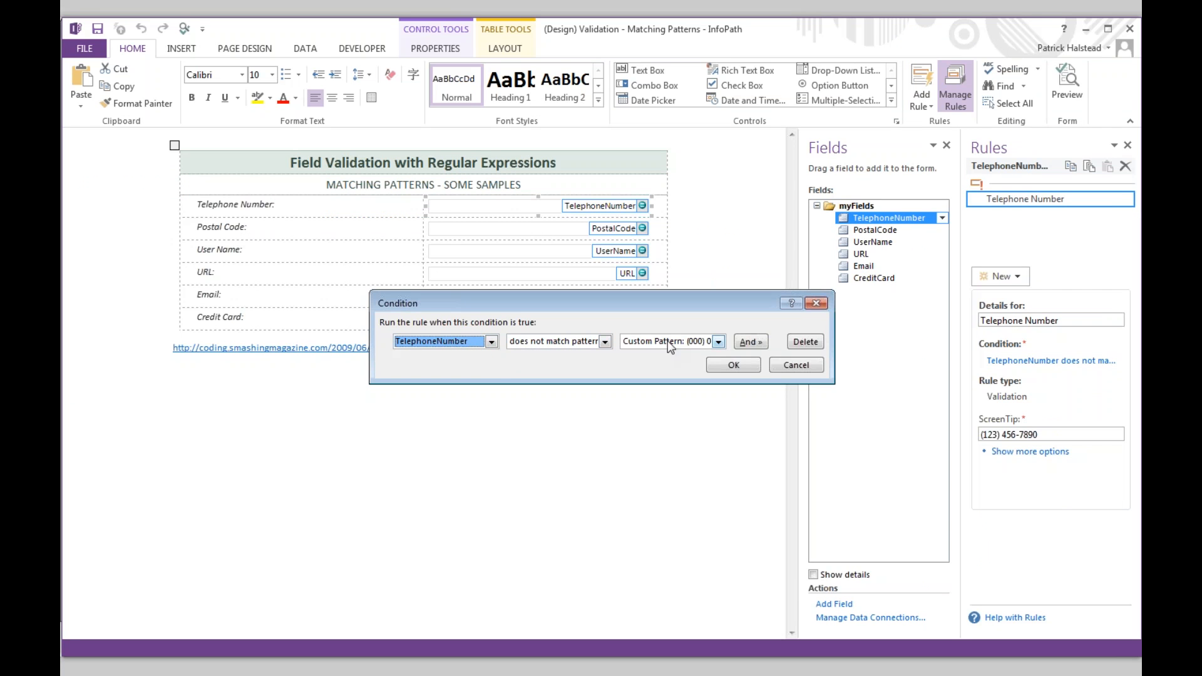
- Inspect the condition's operator list, highlighting the 'does not match pattern' option
left_click(592, 341)
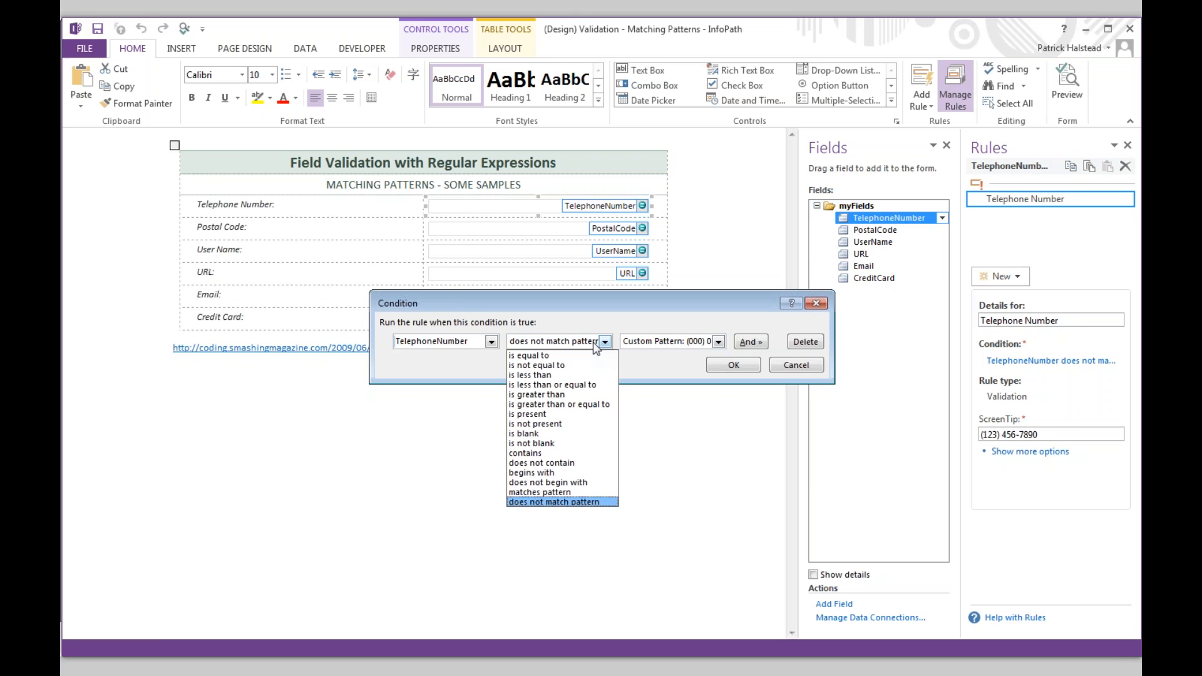
left_click(592, 342)
key("super")
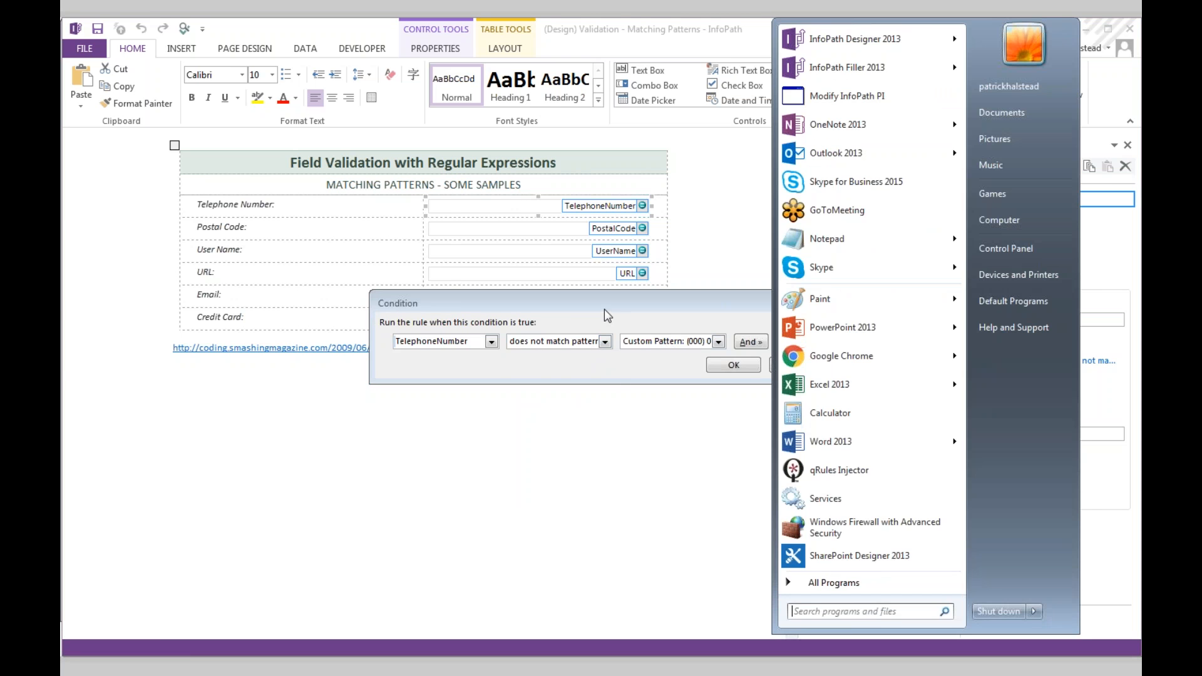
key("Escape")
left_click(605, 341)
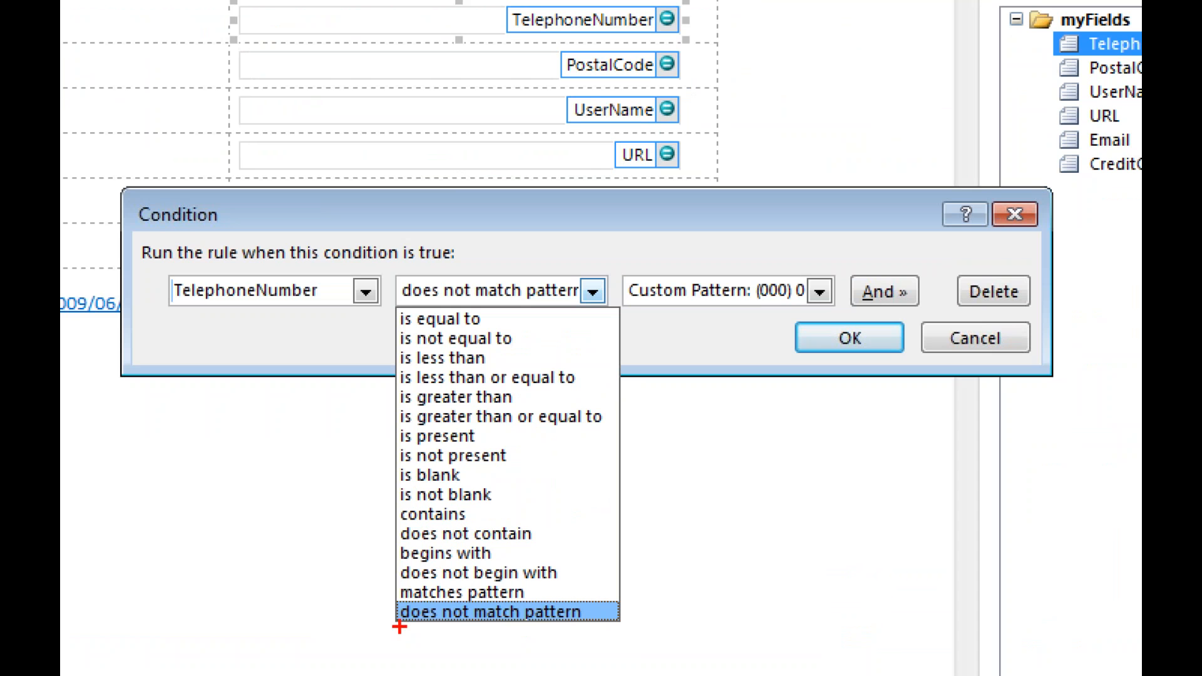
left_click_drag(421, 634, 529, 635)
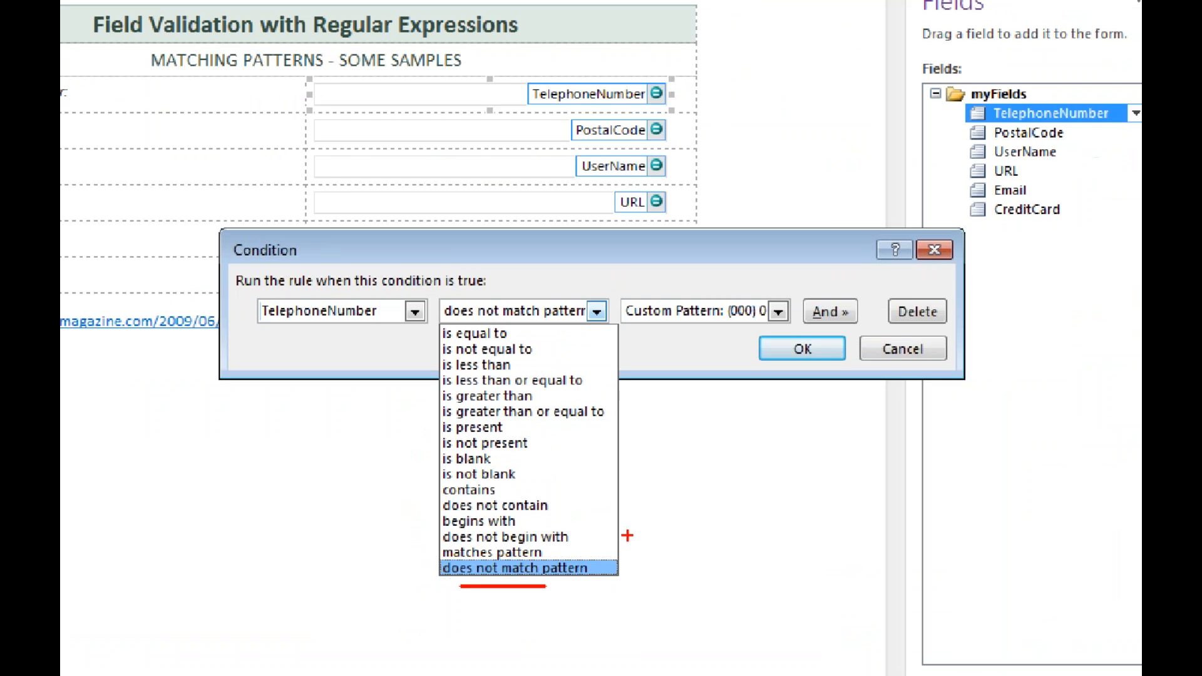
key("Escape")
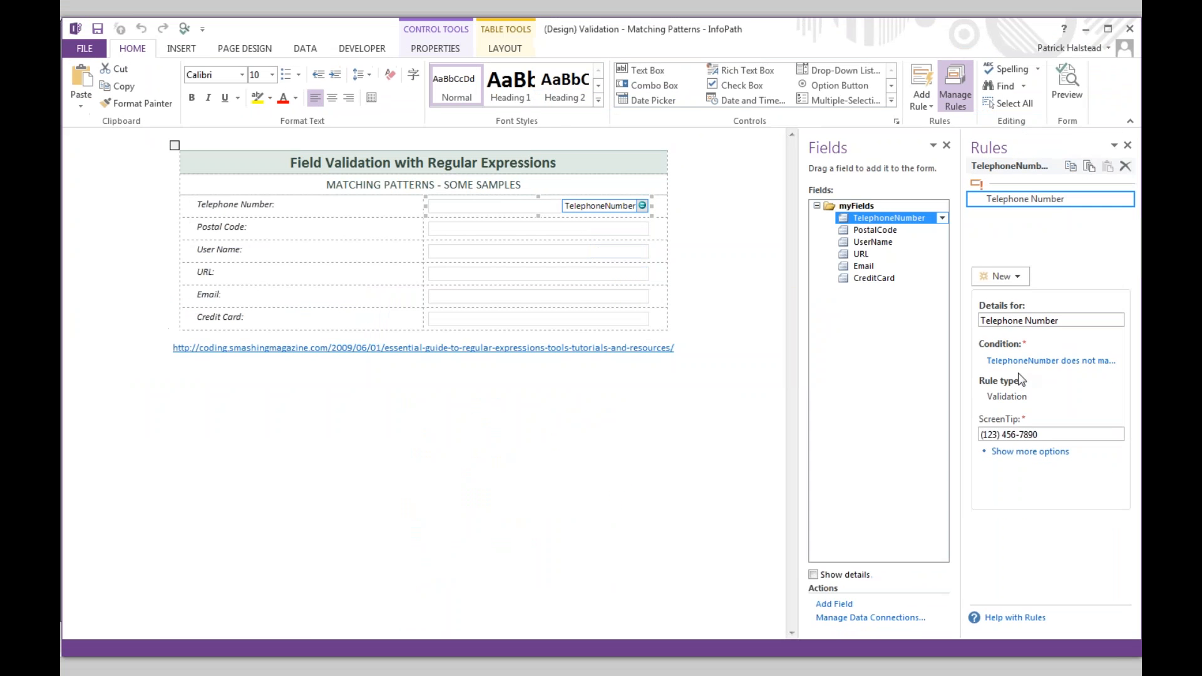
- Replace the custom (000) 0… pattern with the standard Phone number pattern and confirm the condition
left_click(1034, 361)
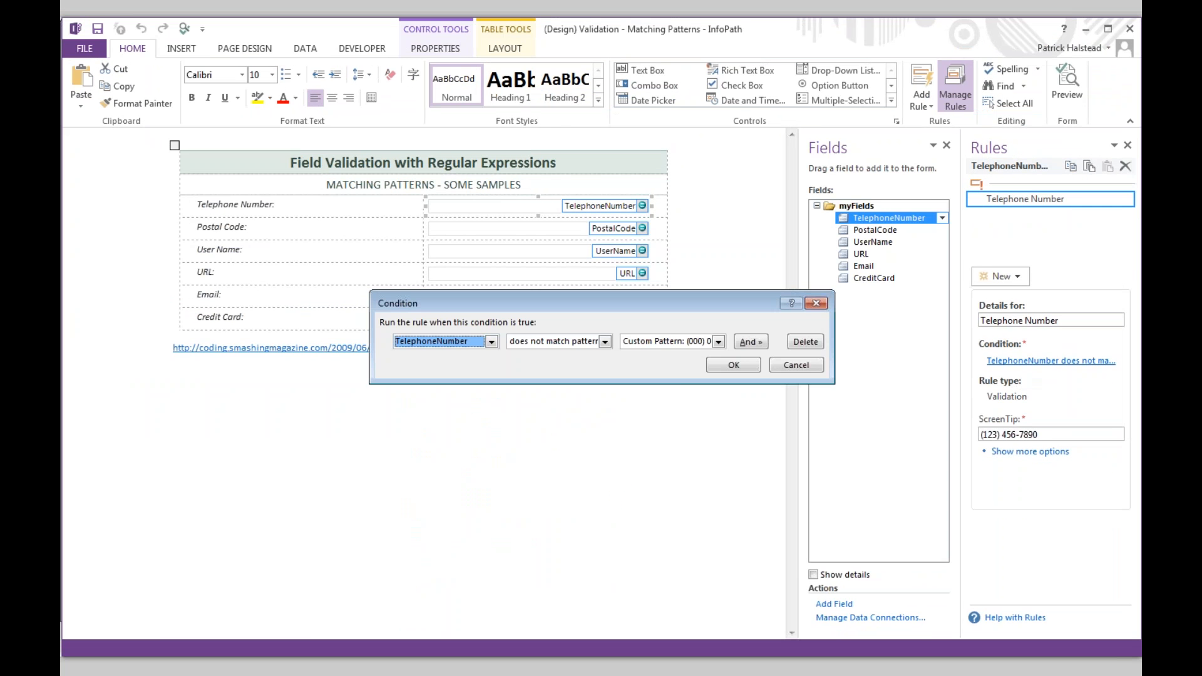
left_click(718, 341)
left_click(685, 363)
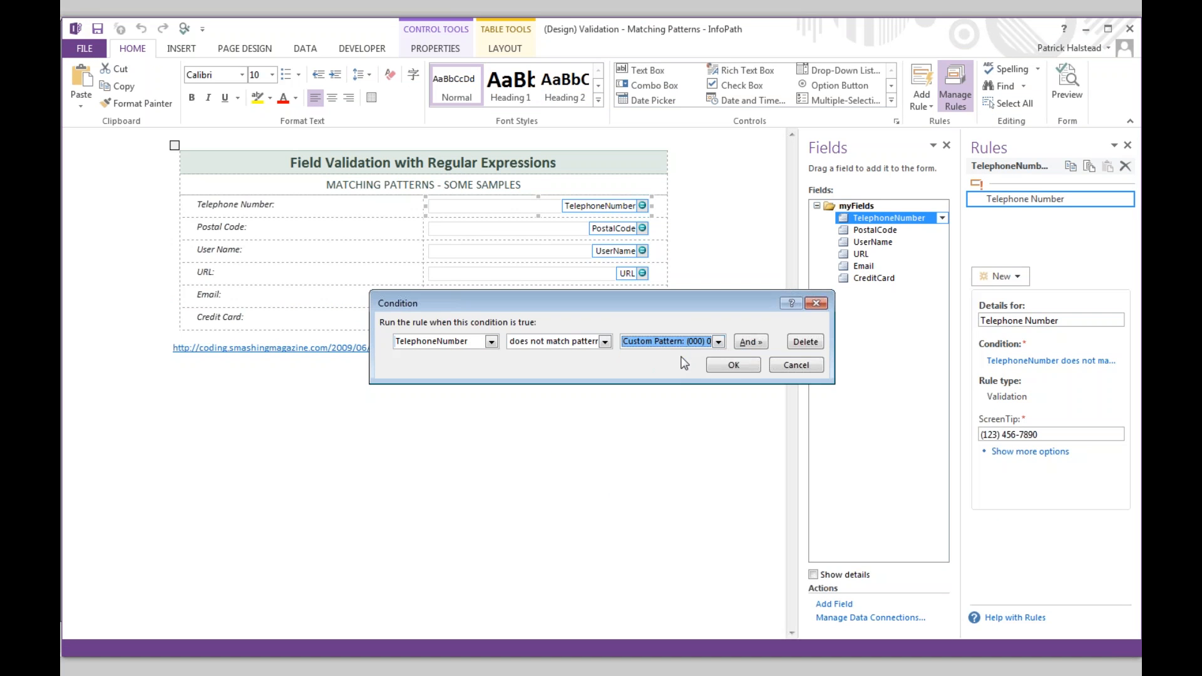
left_click(716, 342)
left_click(664, 364)
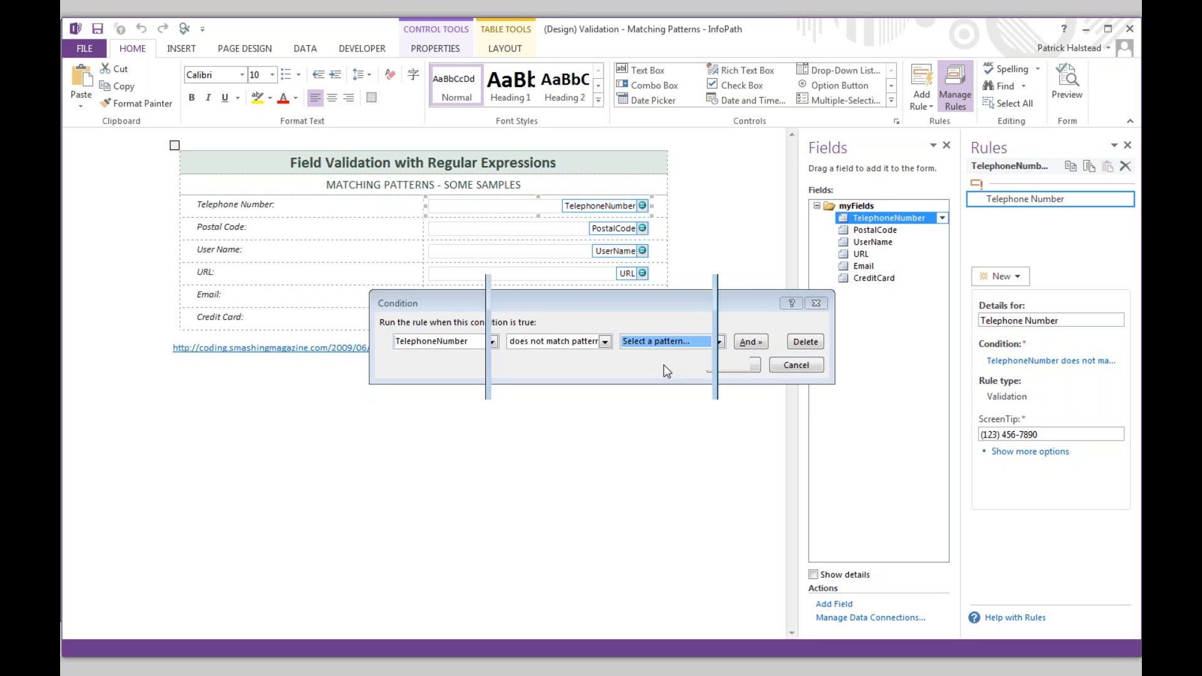
left_click_drag(623, 356, 498, 357)
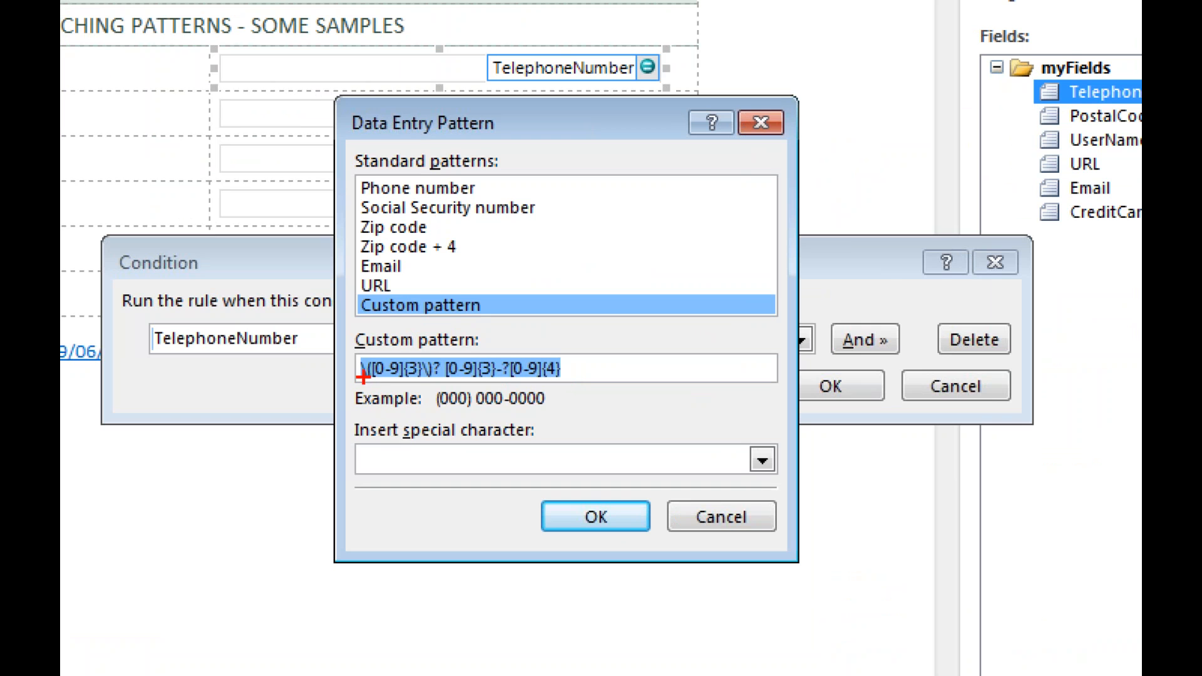
mouse_move(347, 348)
left_mouse_down()
mouse_move(348, 381)
mouse_move(385, 394)
mouse_move(585, 395)
mouse_move(608, 335)
mouse_move(351, 340)
left_mouse_up()
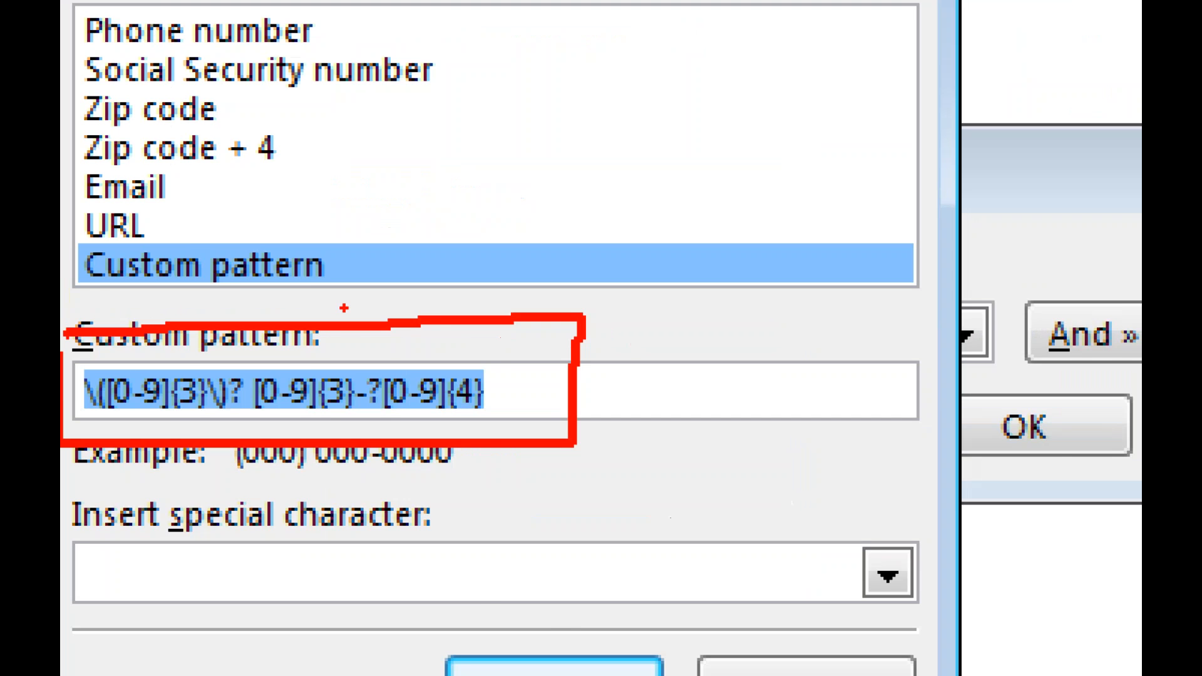
key("Escape")
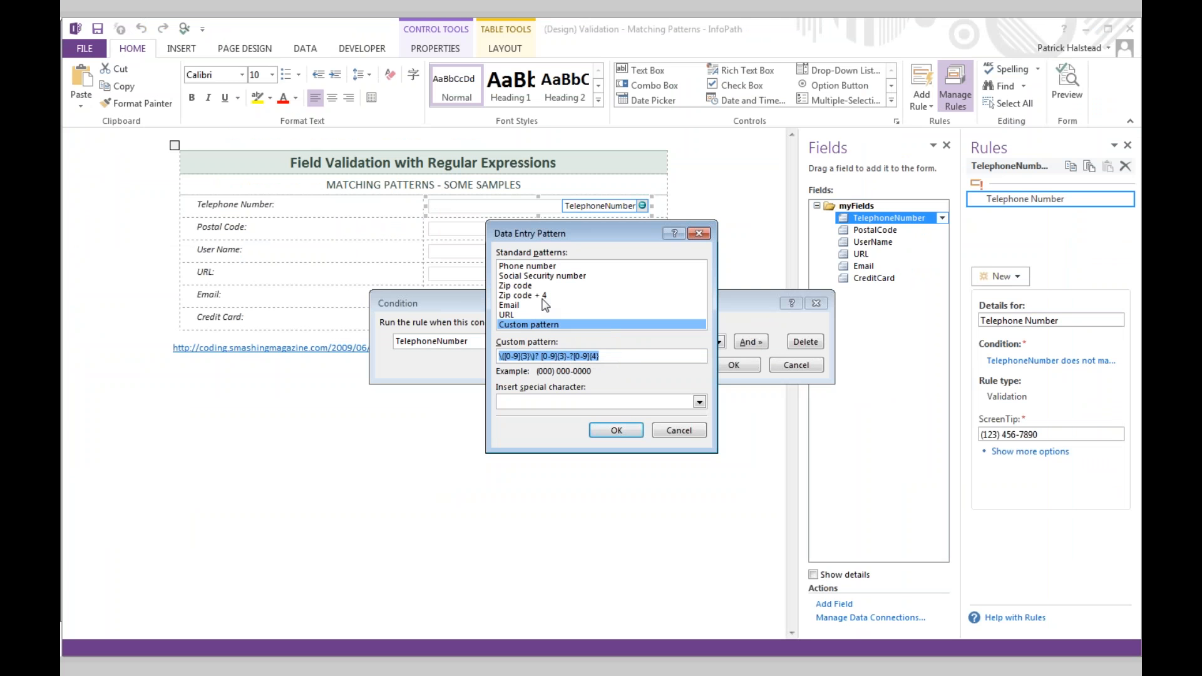
left_click(530, 267)
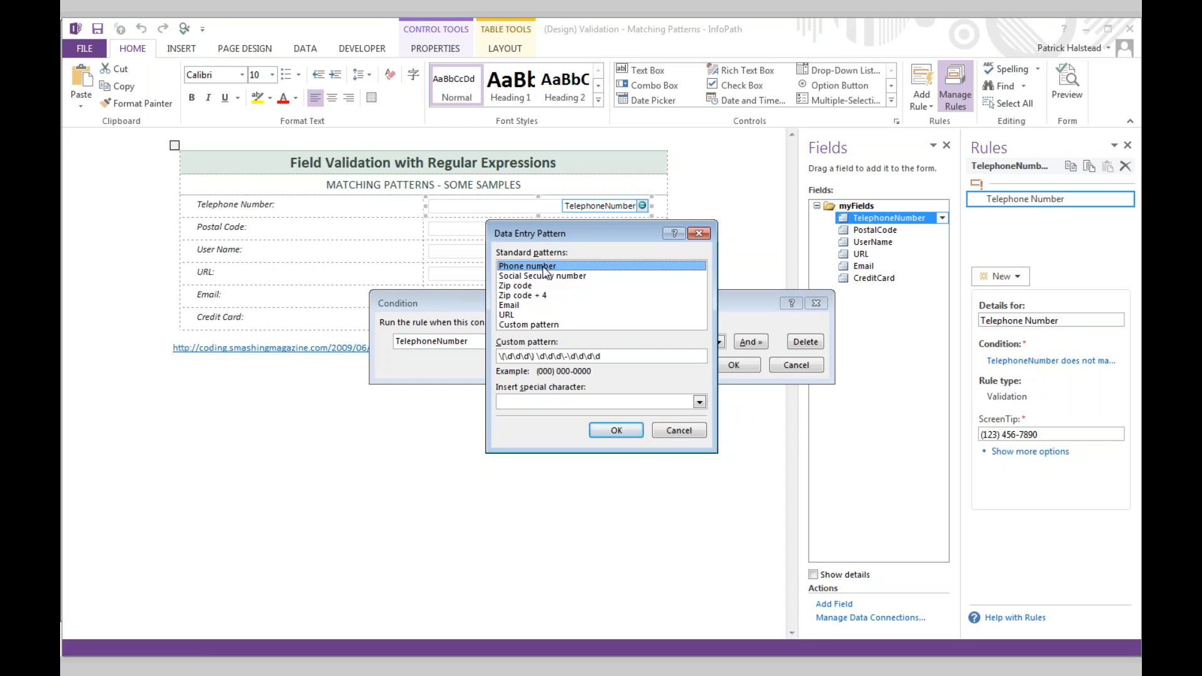
left_click(697, 236)
left_click(776, 365)
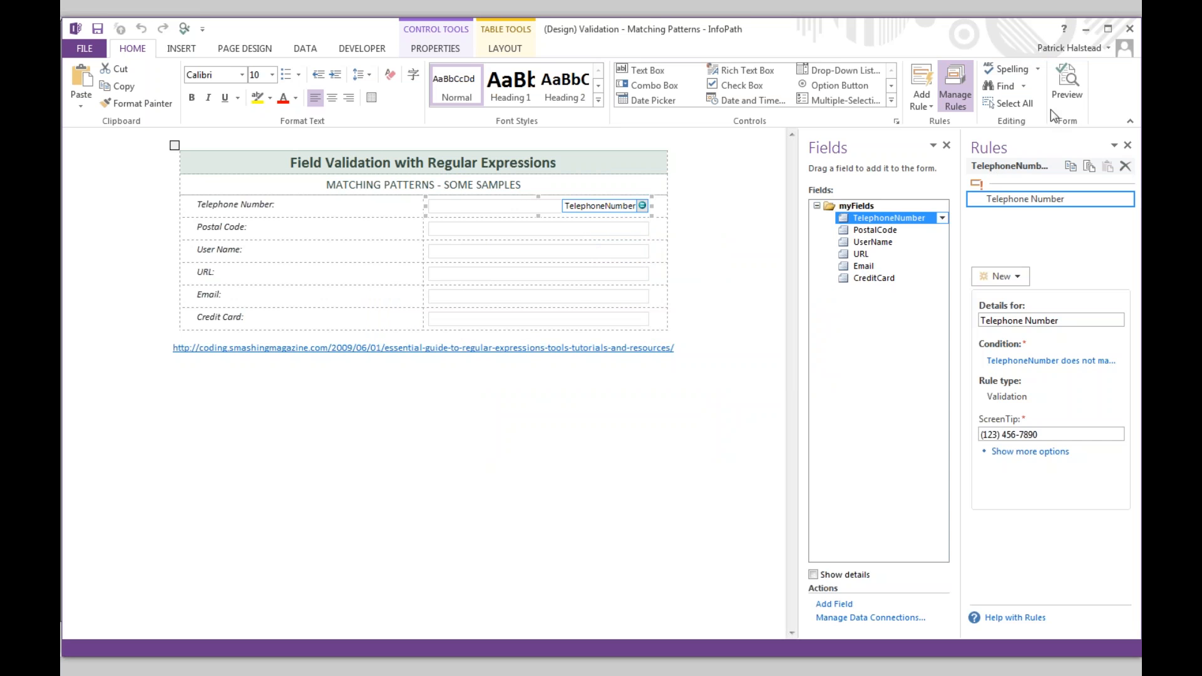
left_click(1066, 82)
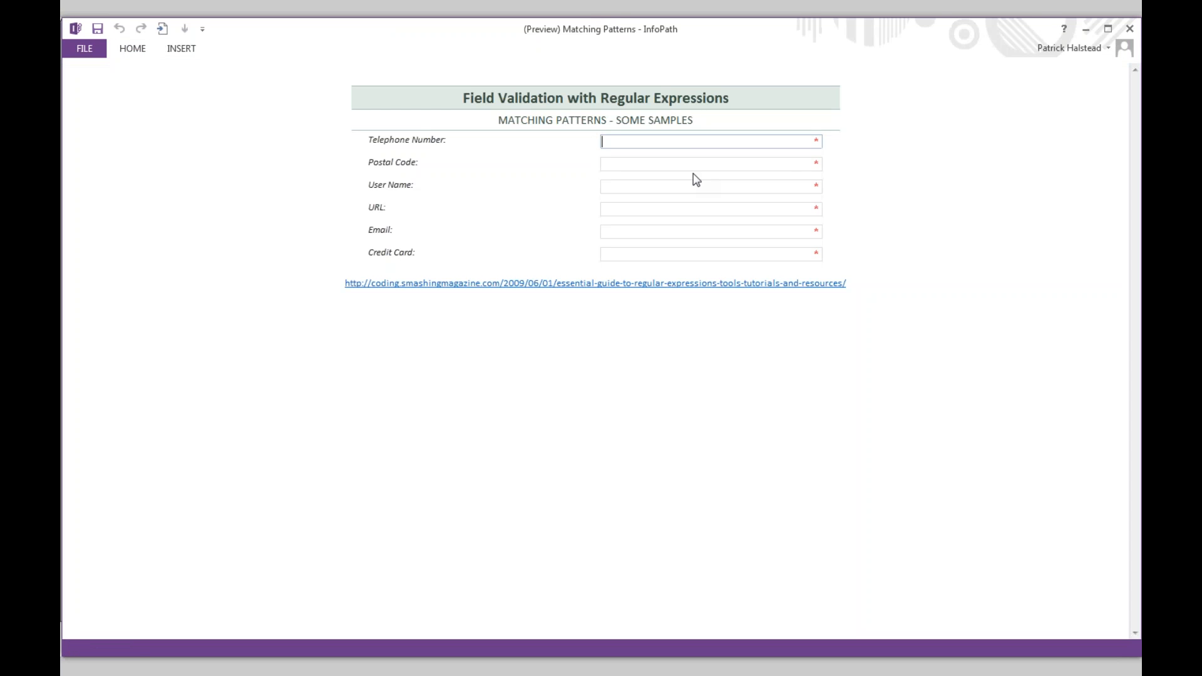
type("123213213213")
key("Tab")
left_click(686, 143)
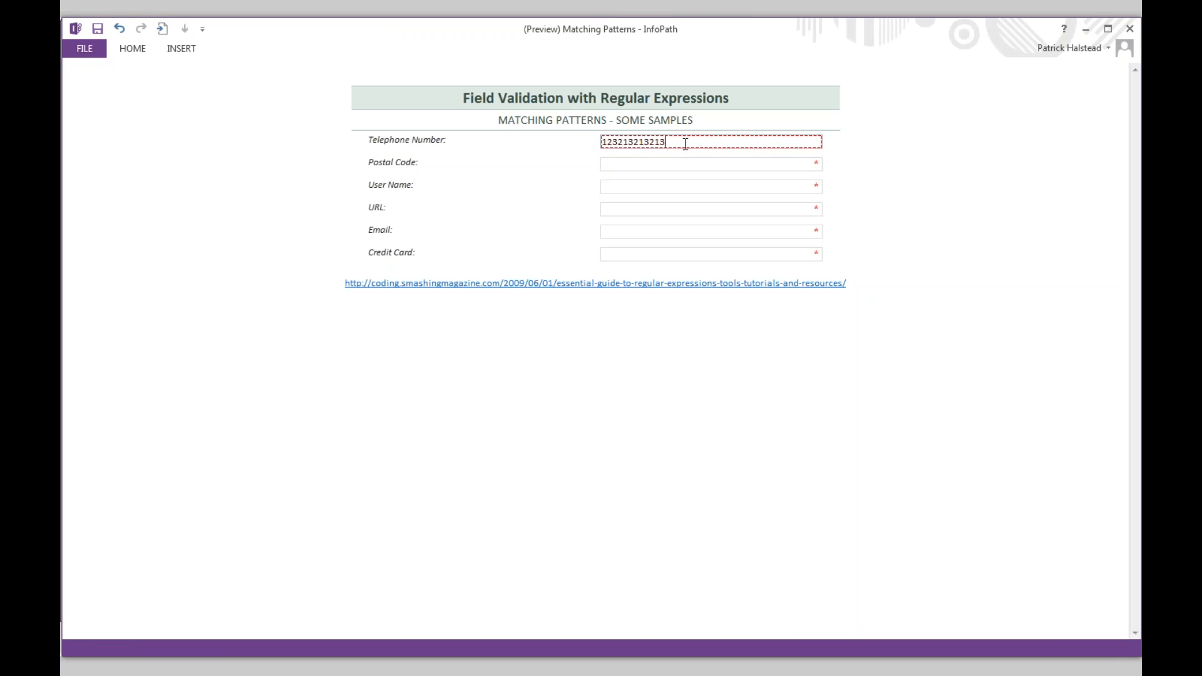
double_click(686, 143)
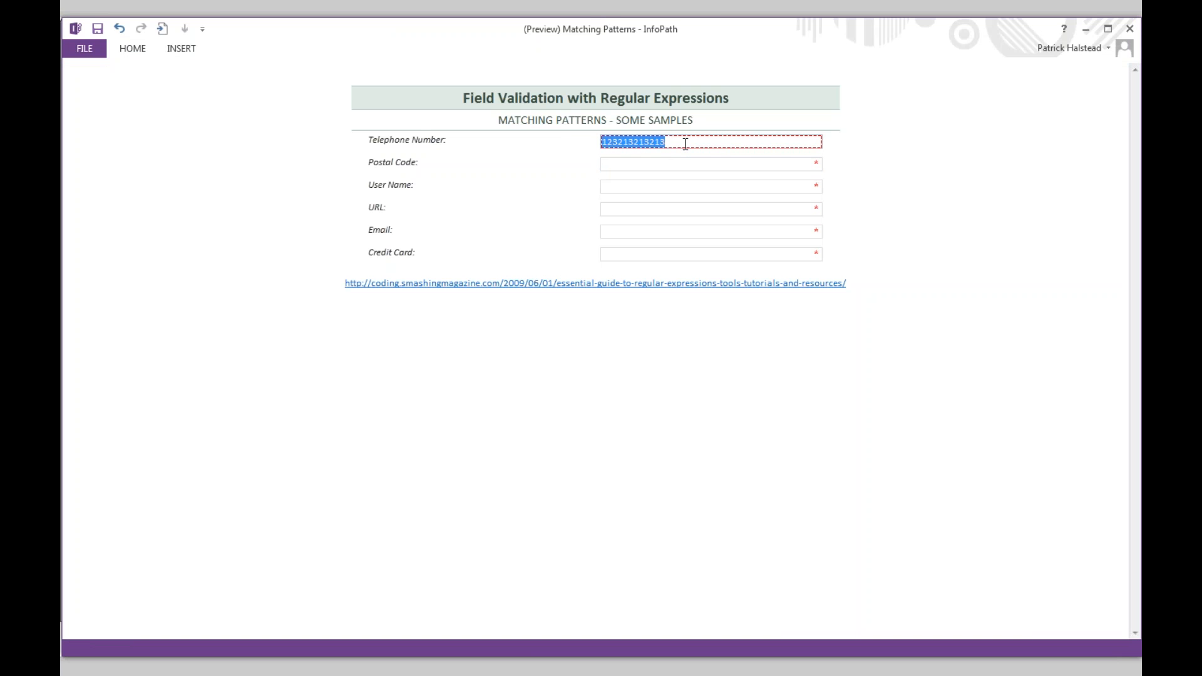
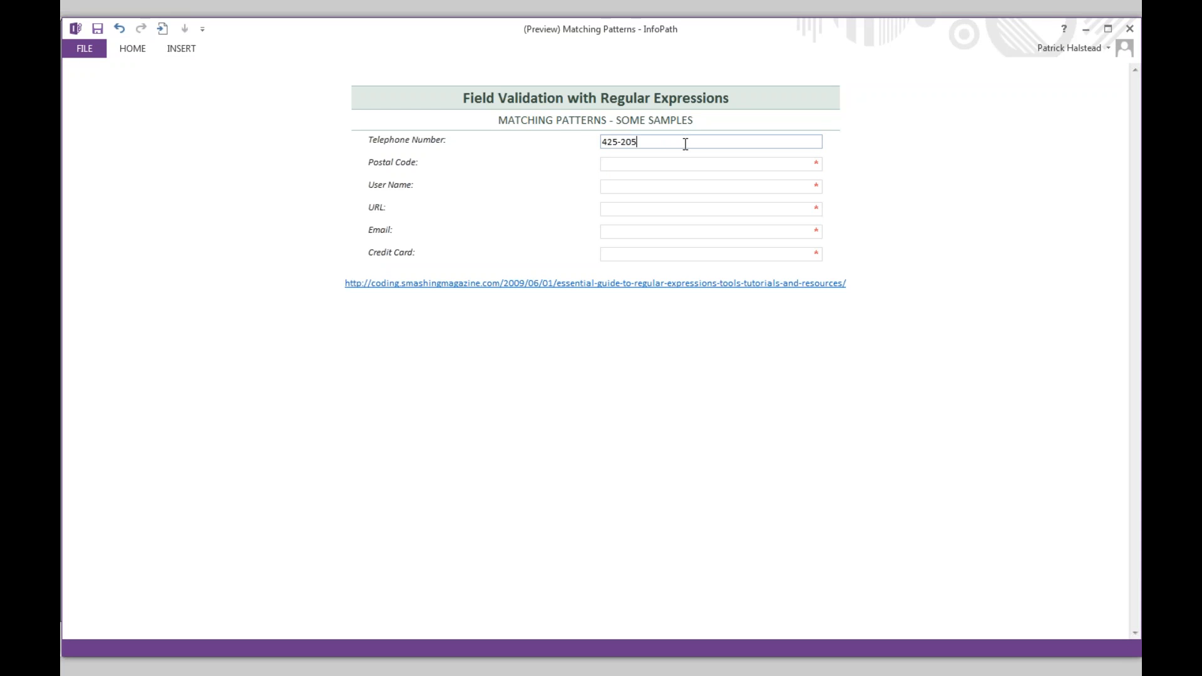
key("Tab")
left_click(686, 143)
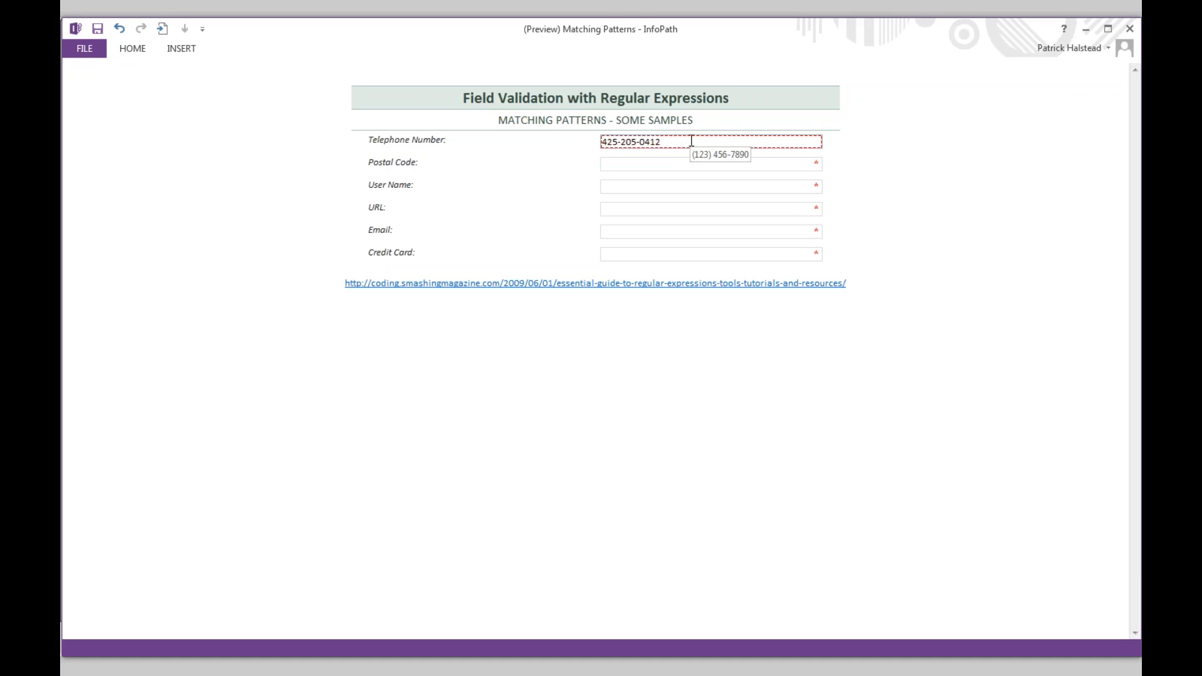
key("Left")
key("Left")
key("Left")
key("Left")
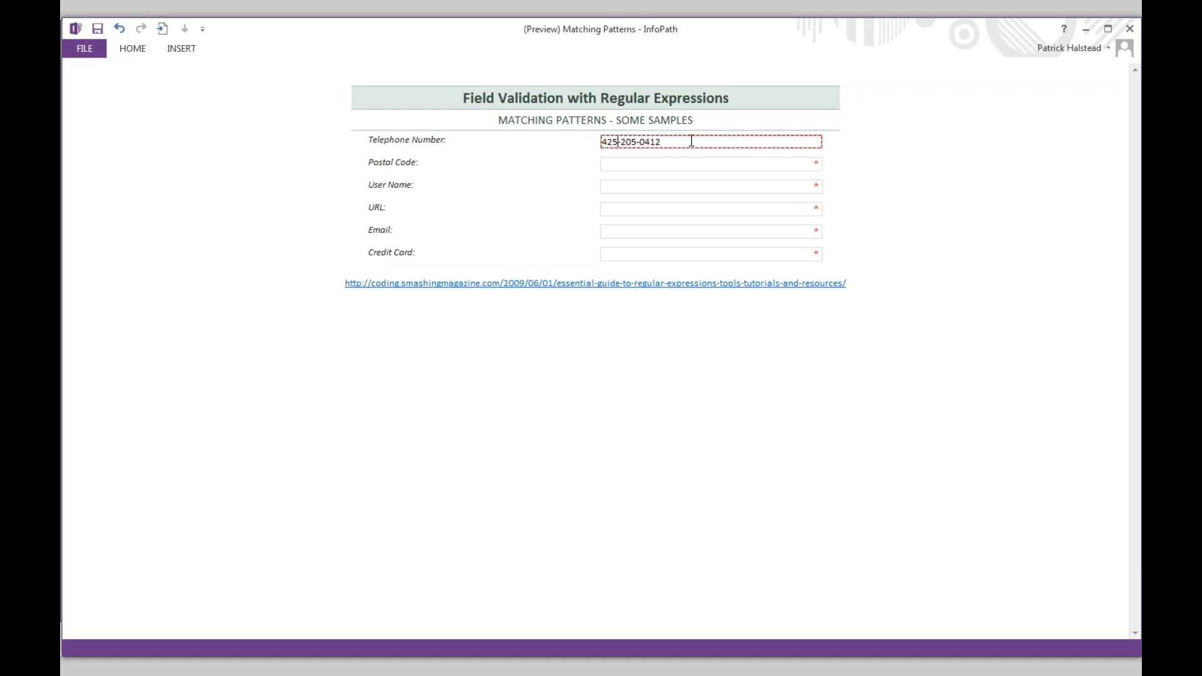
key("BackSpace")
type(")")
key("Left")
key("Left")
key("Left")
type("(")
key("Tab")
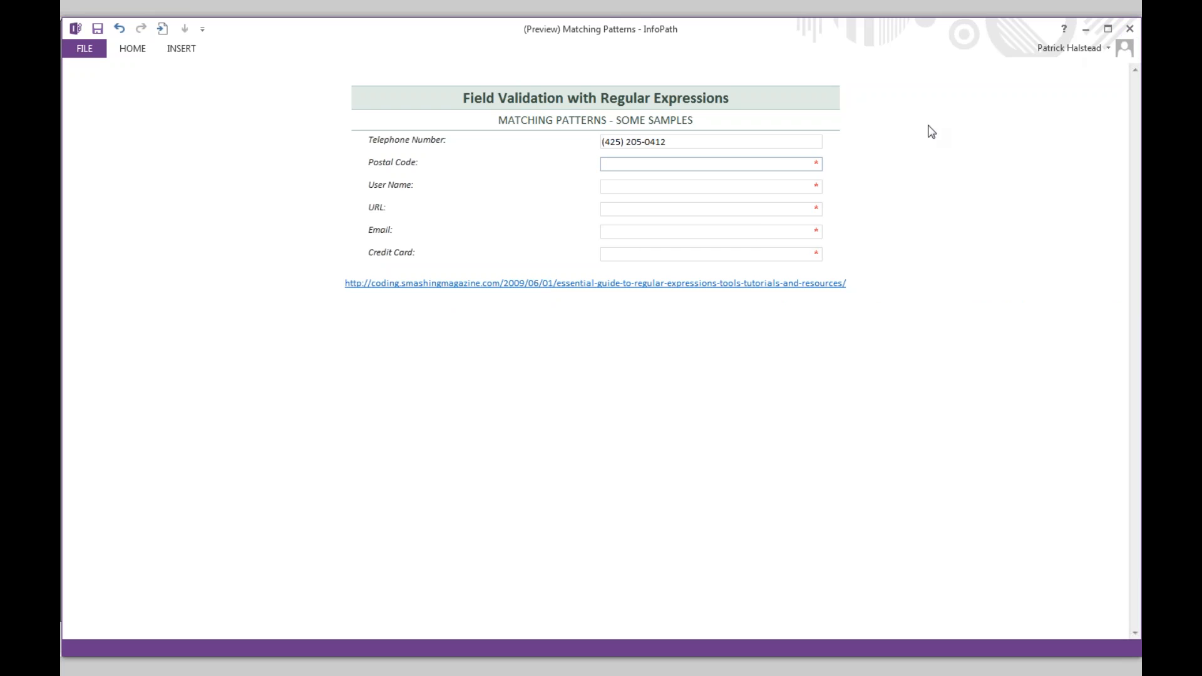
left_click(762, 251)
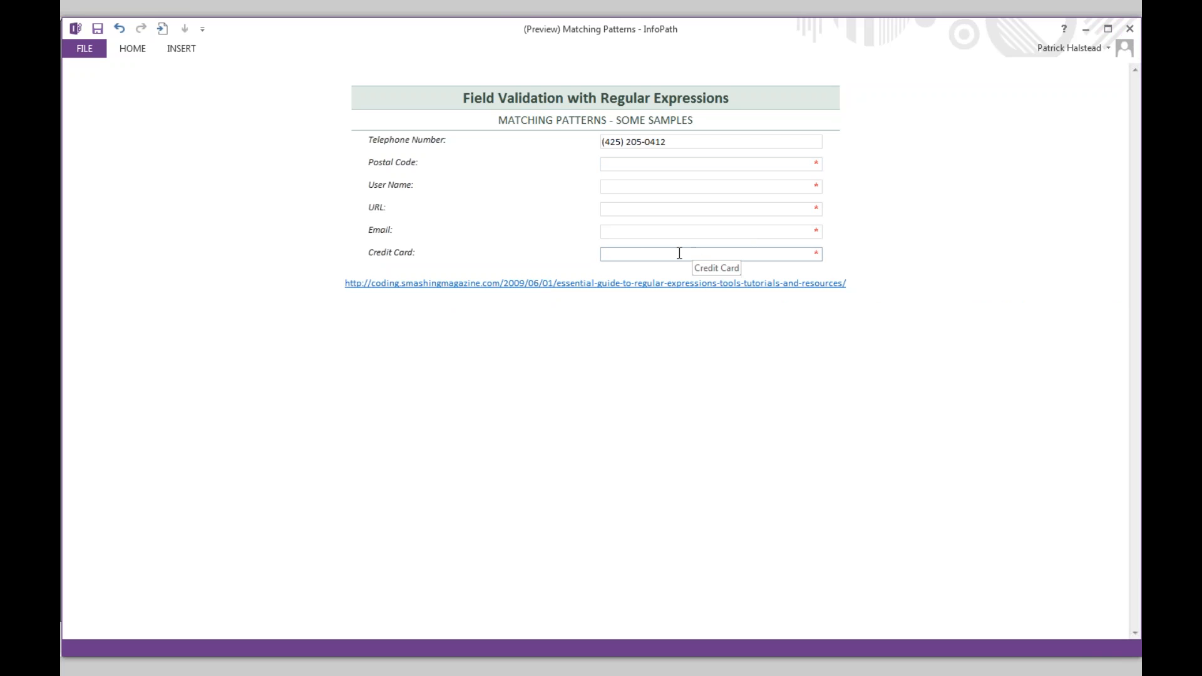
left_click(1130, 29)
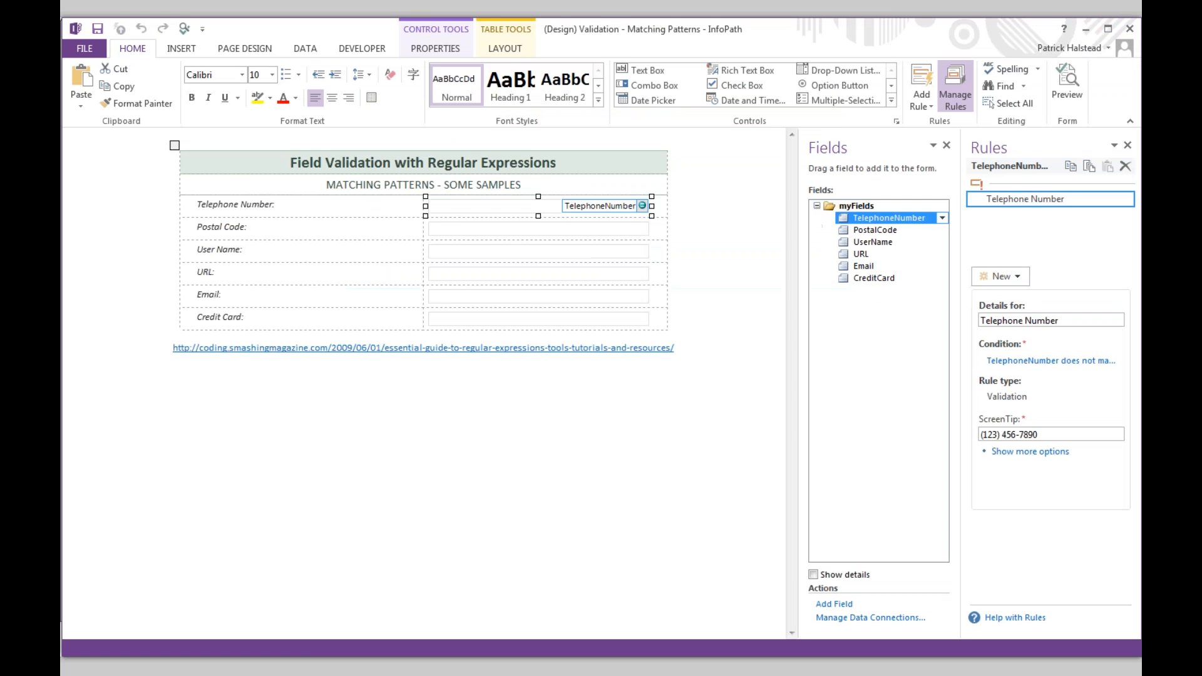
- Close the Matching Patterns design window past the open-dialog warning, saving the changes
left_click(1129, 29)
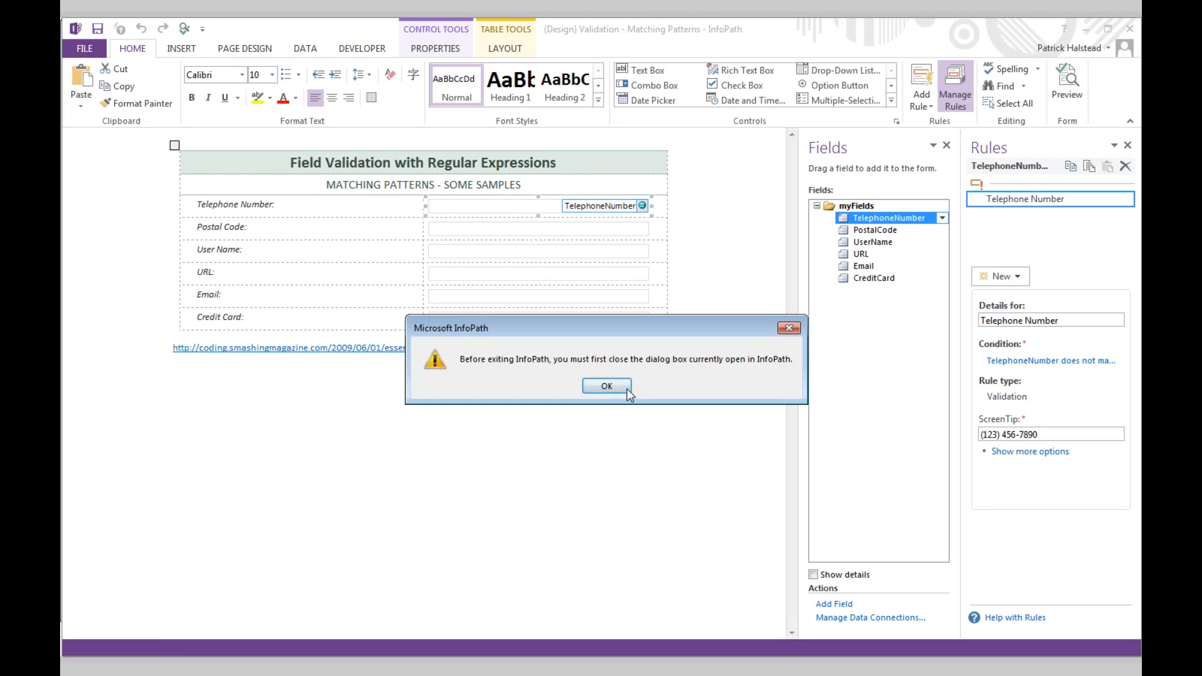
left_click(623, 386)
left_click(1128, 29)
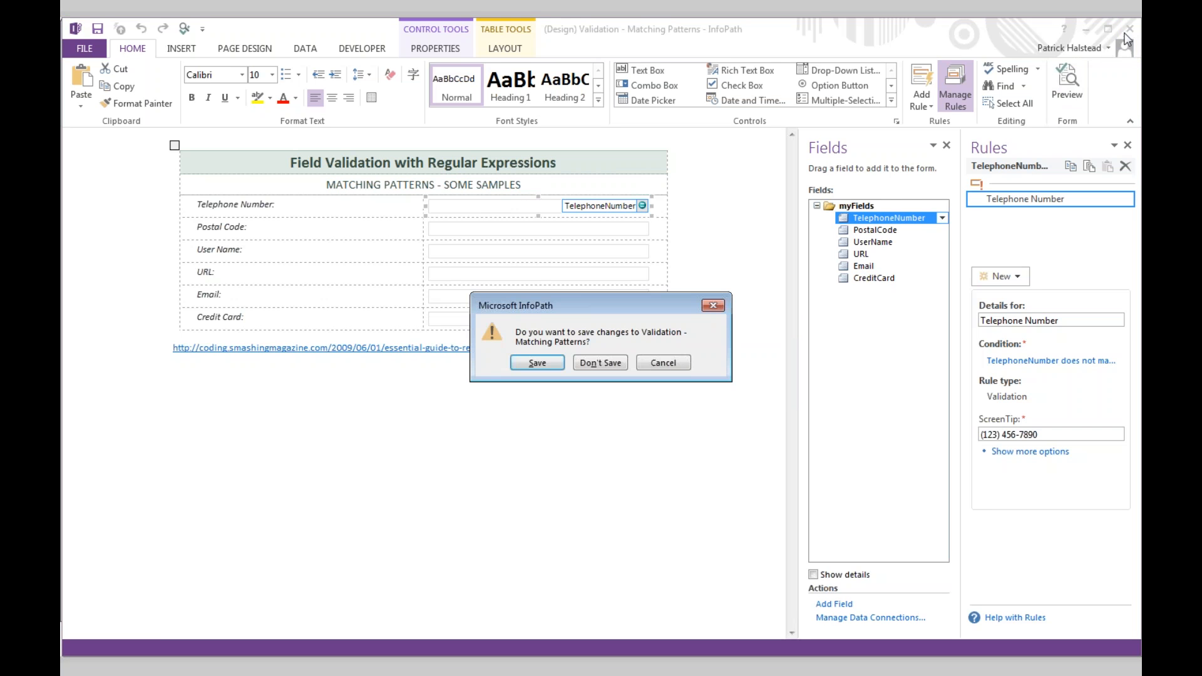
left_click(545, 365)
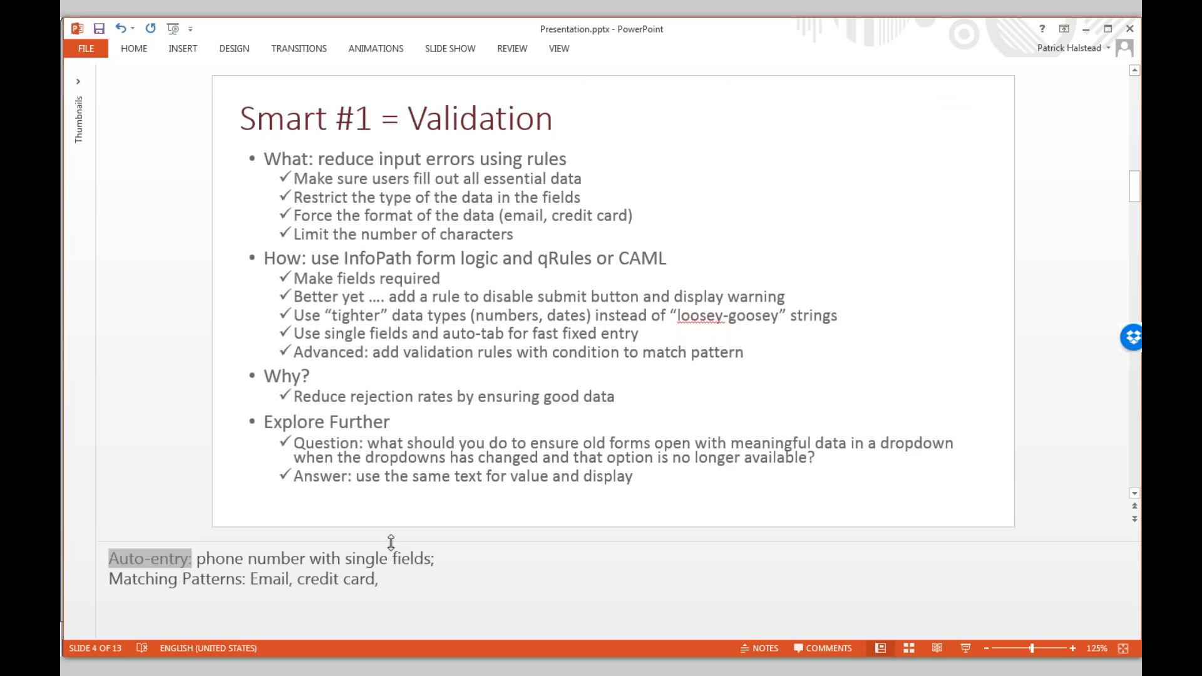
- Hide the notes pane so slide 4 fills the window, then select and deselect the Answer line
left_click_drag(392, 542, 392, 633)
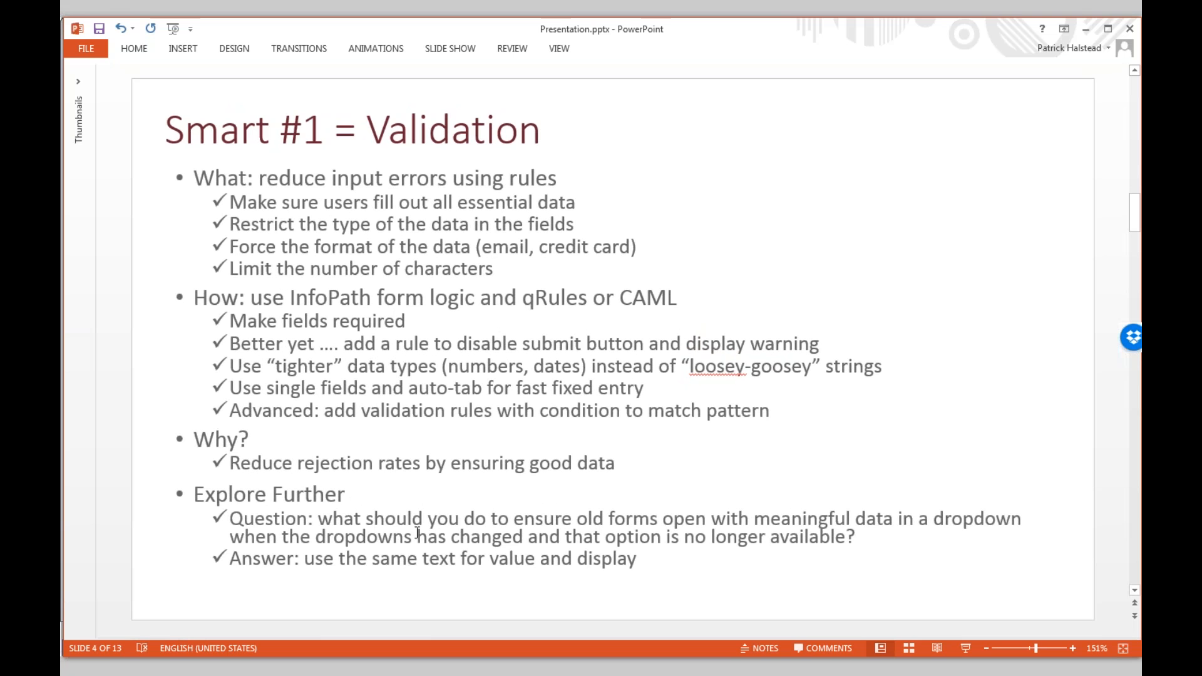
left_click_drag(640, 560, 230, 559)
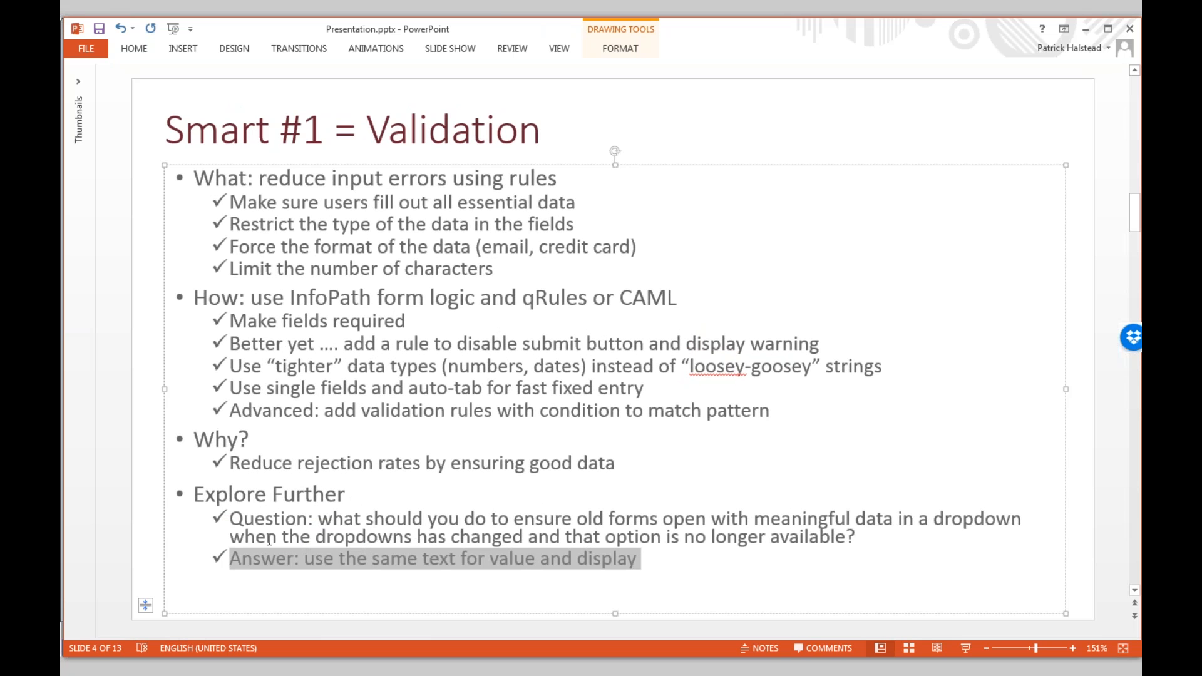
left_click(474, 540)
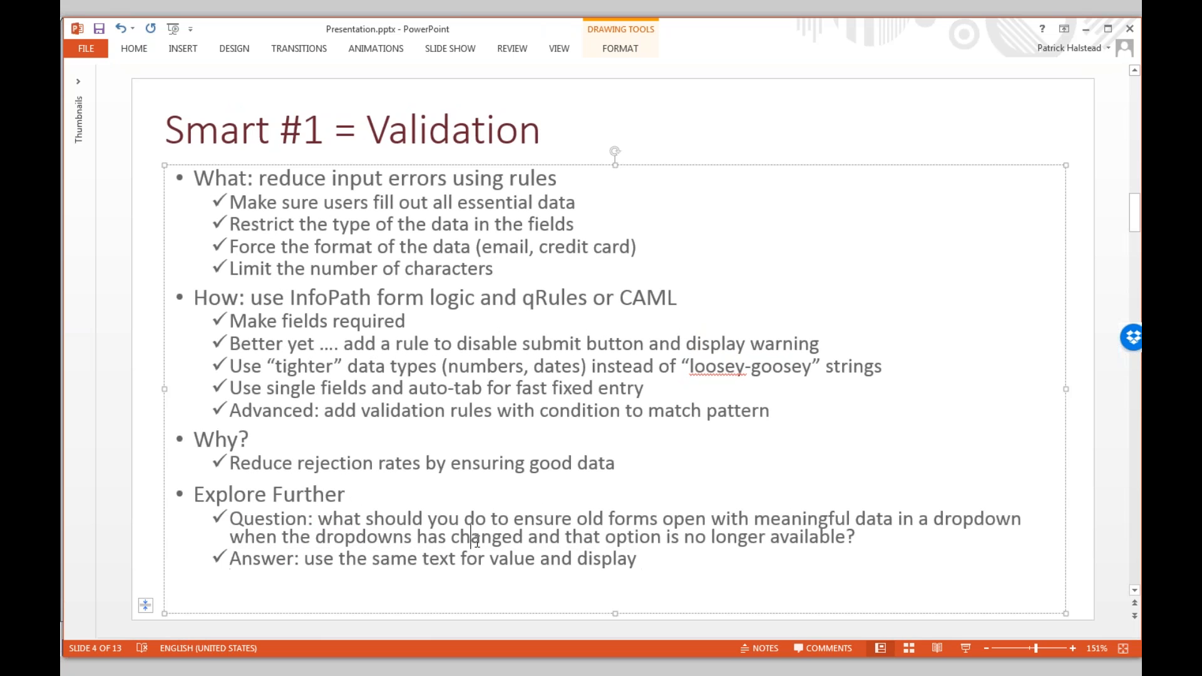
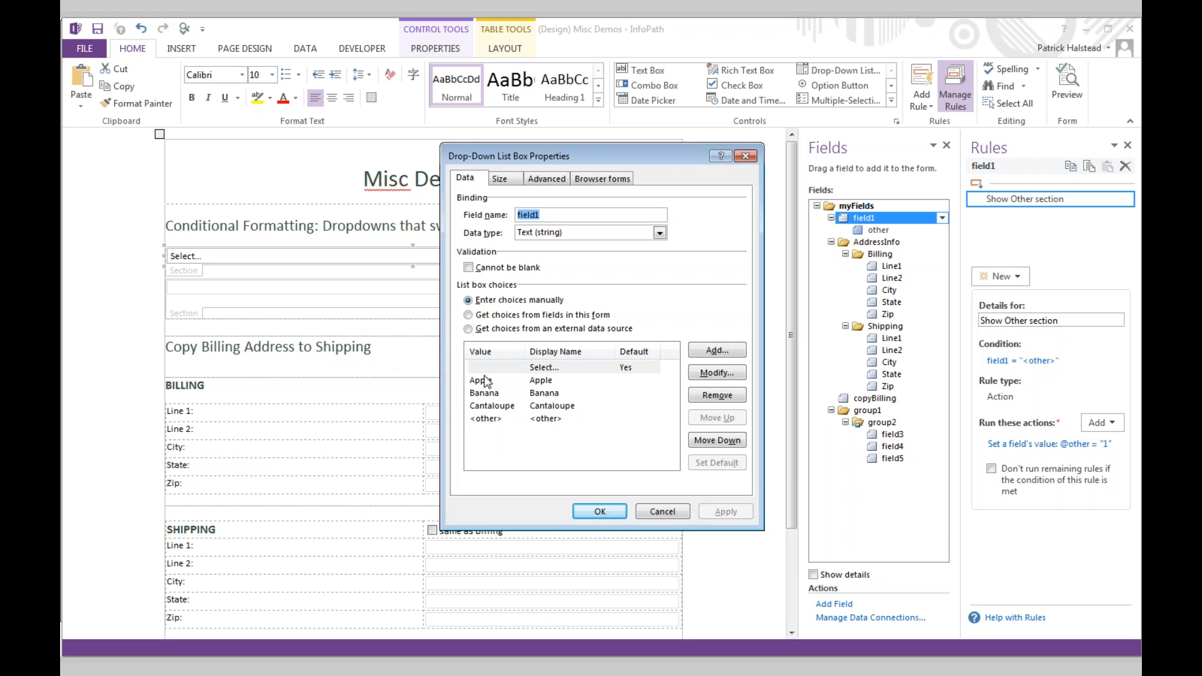
- Confirm the dropdown choices Apple, Banana, Cantaloupe and <other> with the Show Other section rule
left_click(746, 156)
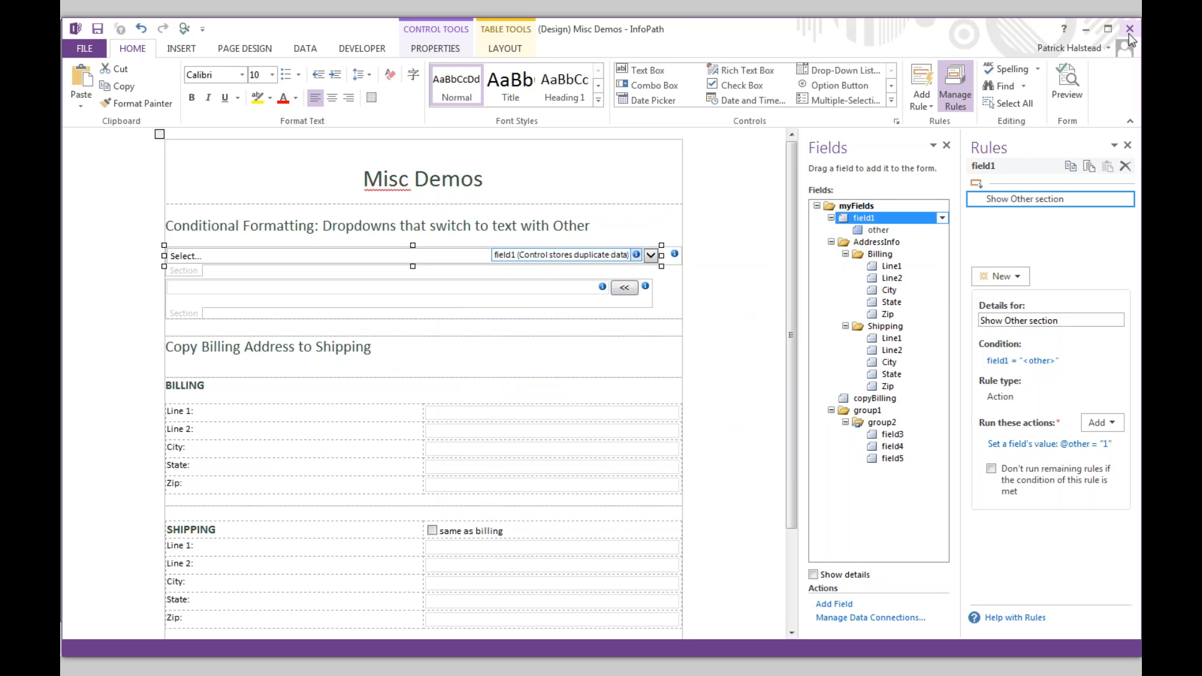
- Advance the deck to slide 5, 'Smart #2 = Conditional Formatting', and highlight its How bullets
key("alt+Tab")
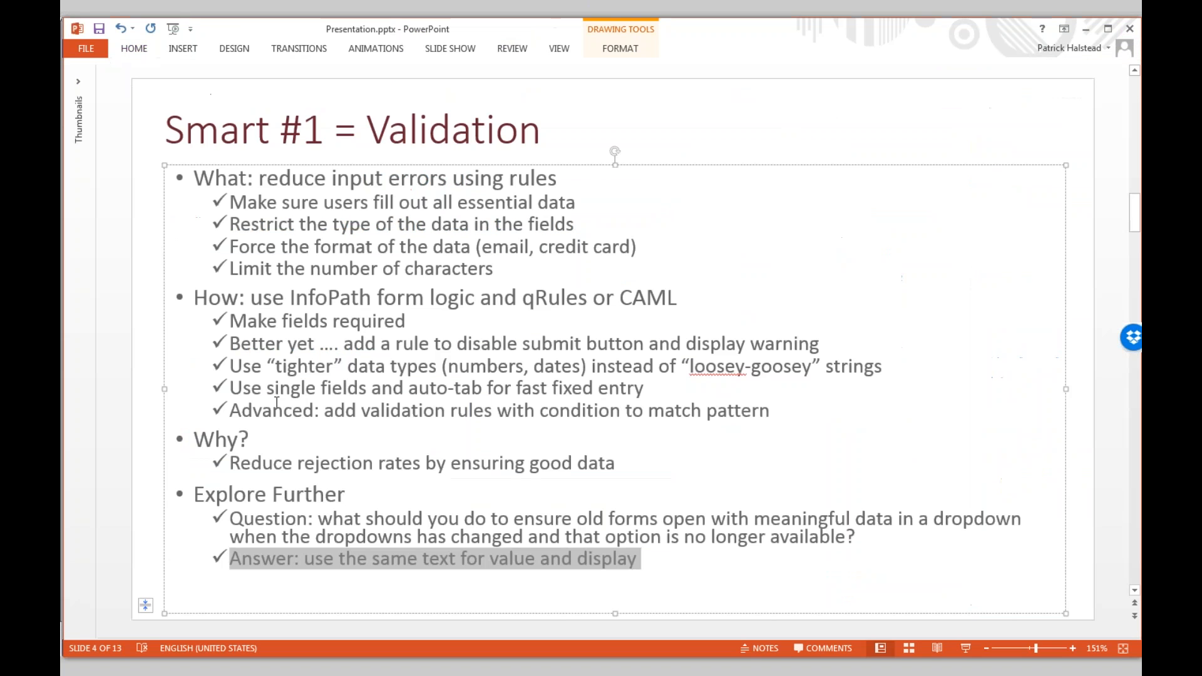
left_click(111, 534)
key("Page_Down")
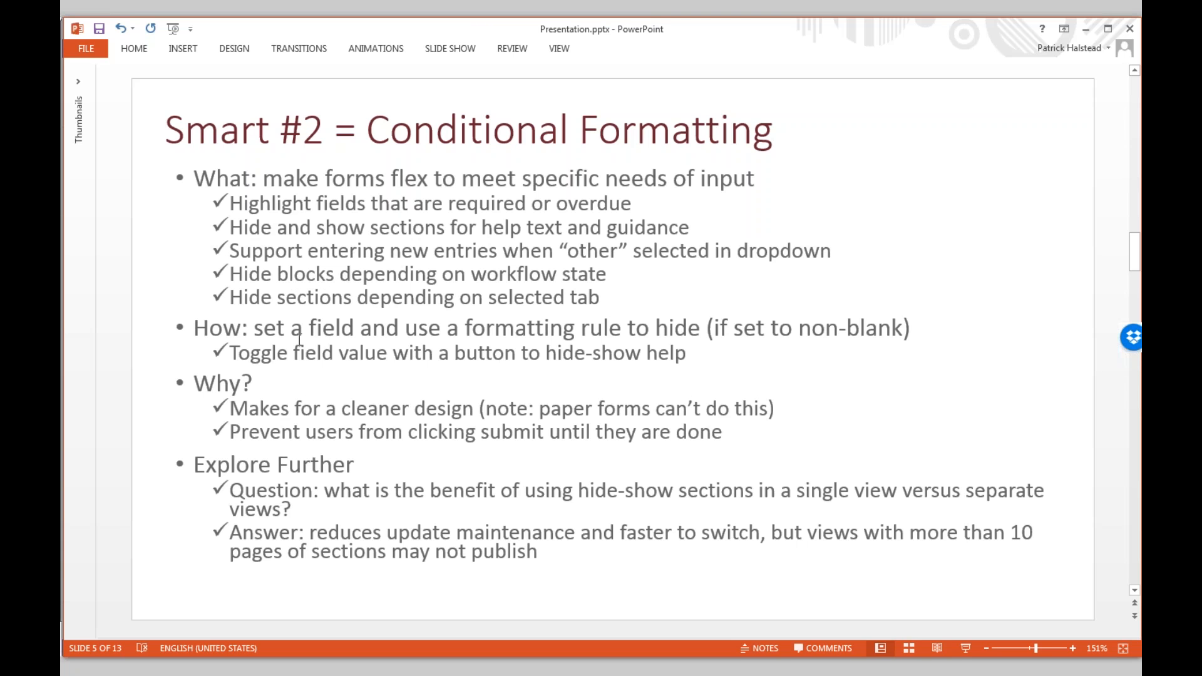
left_click(701, 355)
left_click_drag(701, 355, 194, 327)
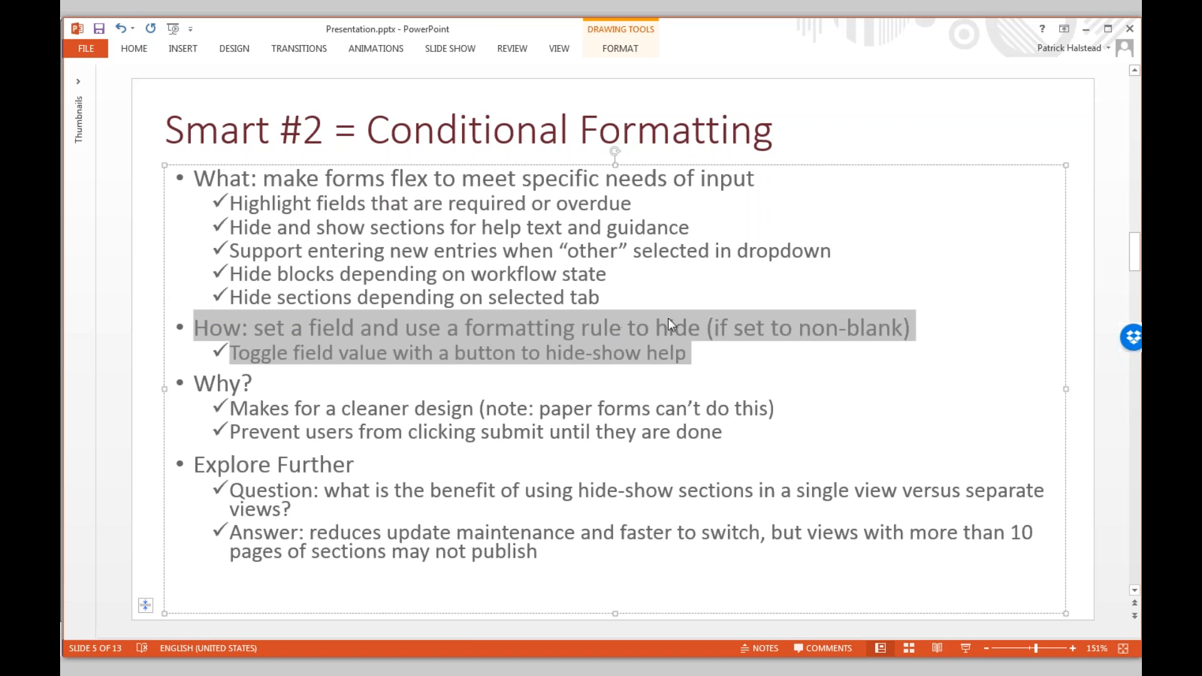
key("alt+Tab")
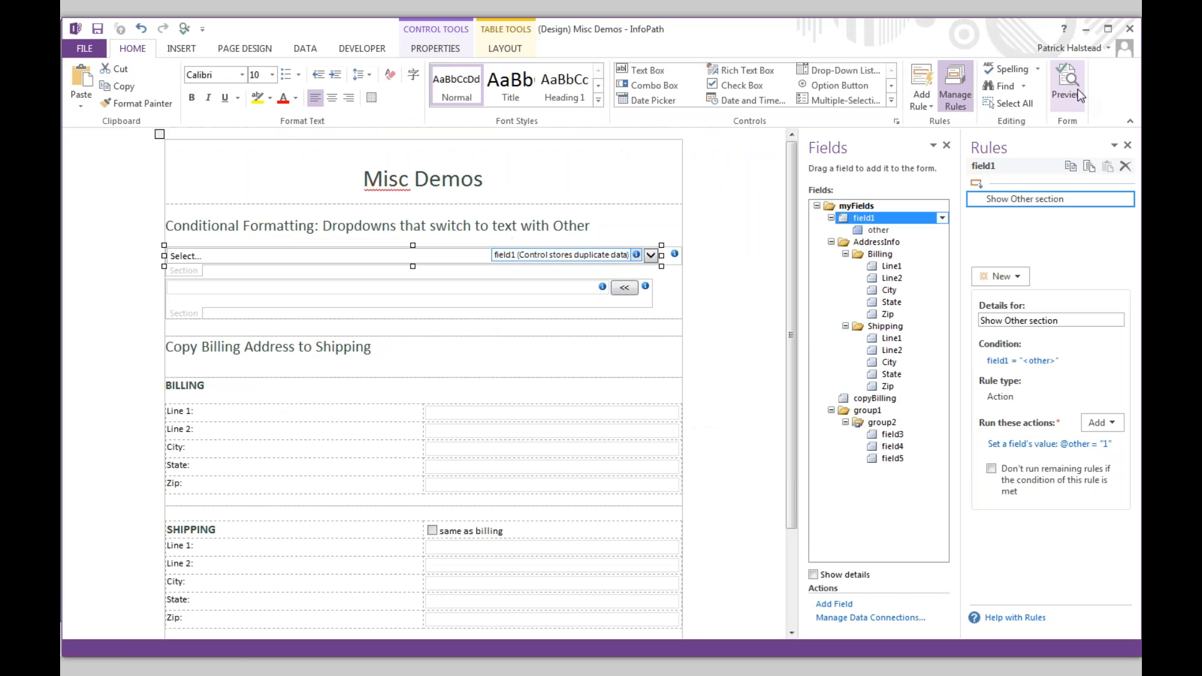
left_click(1077, 89)
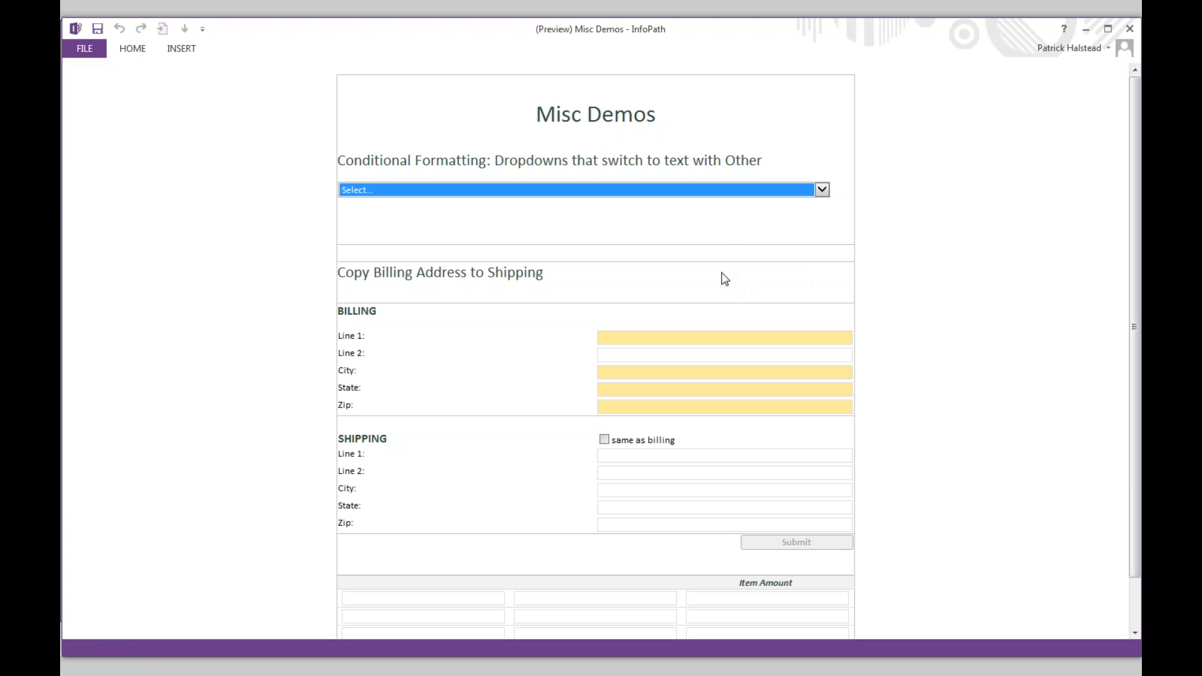
left_click(661, 194)
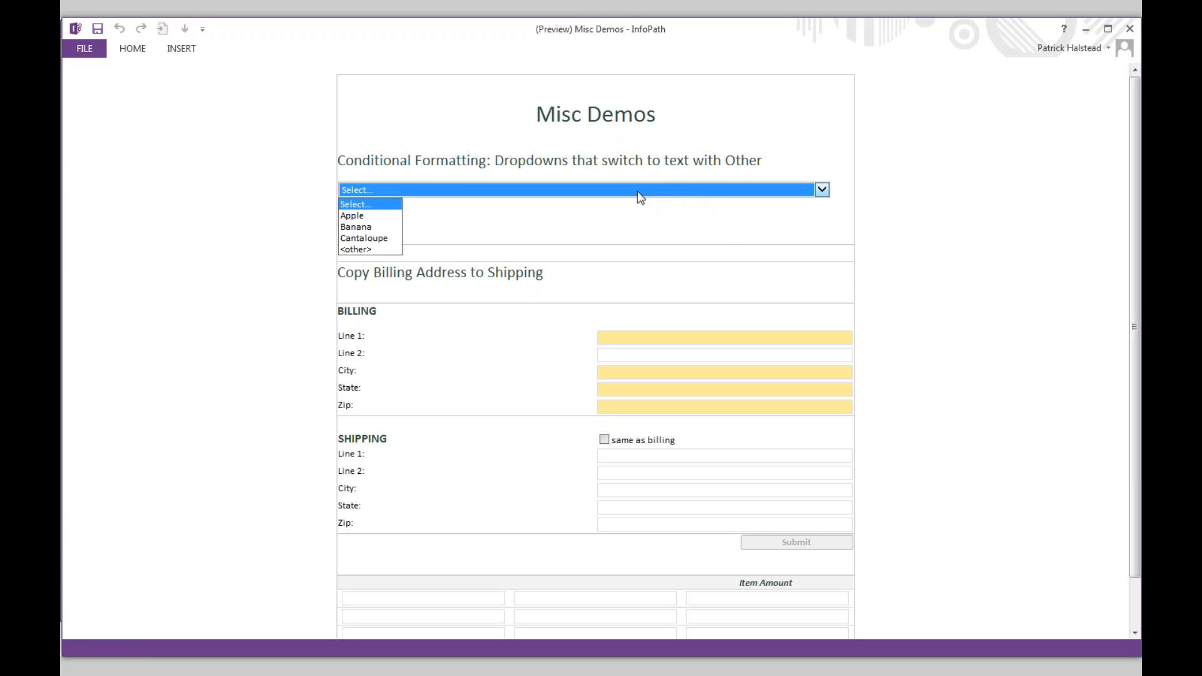
left_click(379, 250)
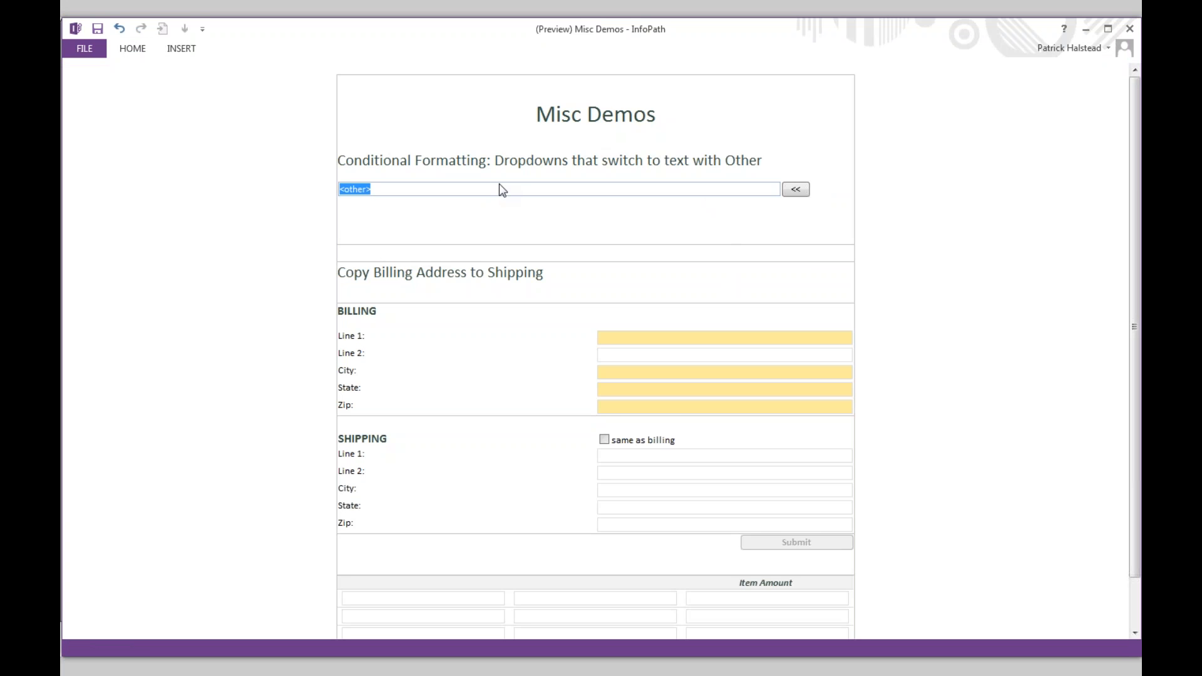
type("Some new value")
key("Tab")
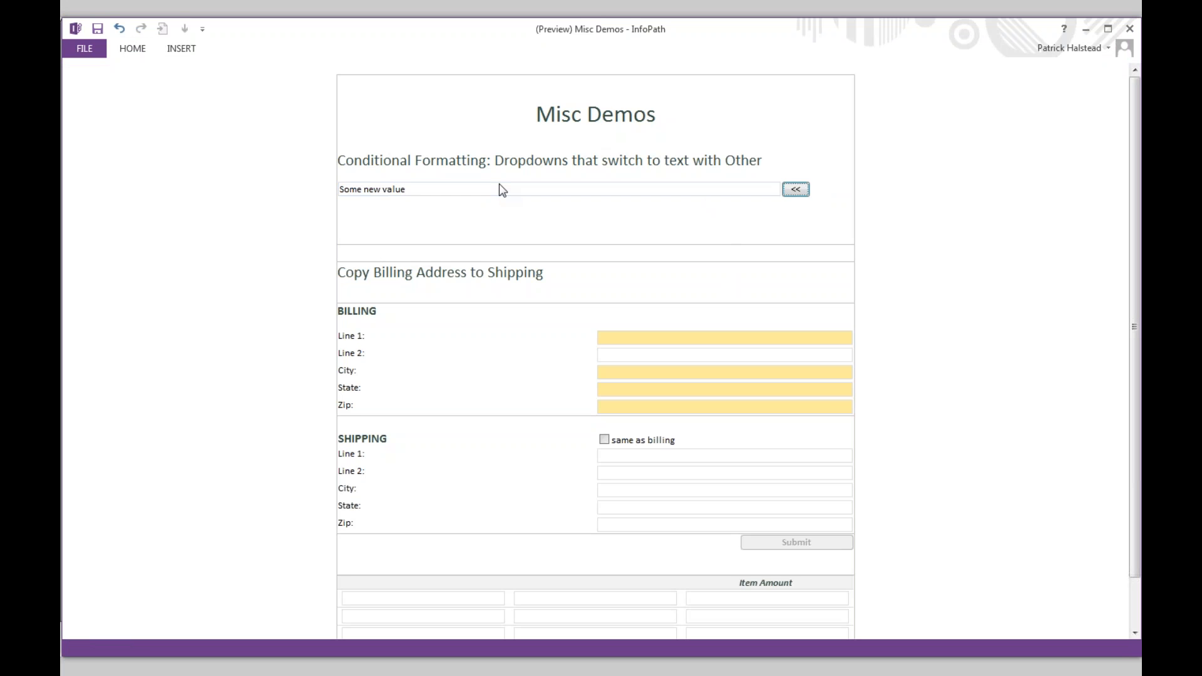
left_click(795, 190)
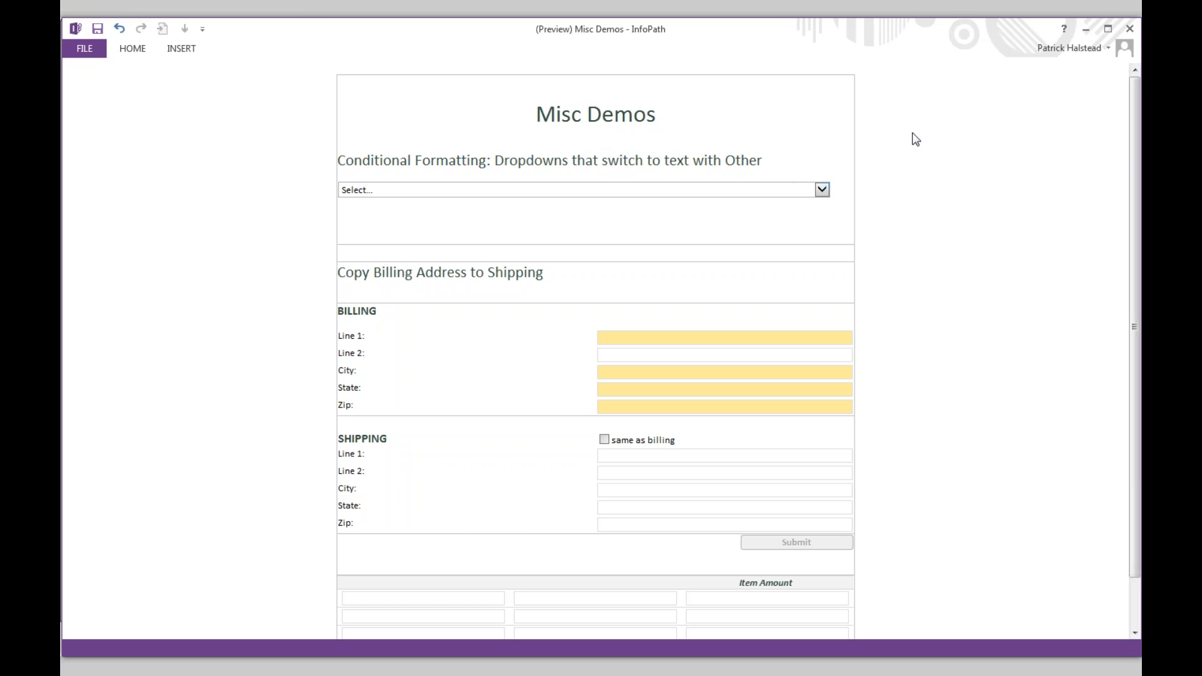
left_click(1129, 29)
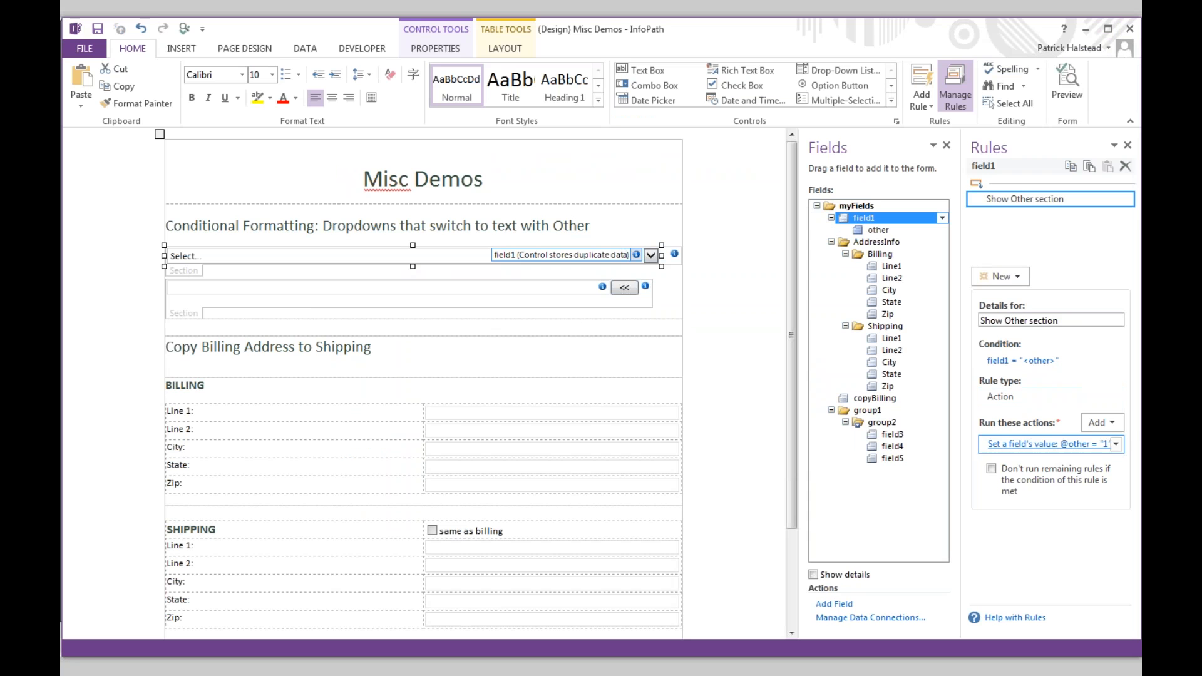
mouse_move(885, 234)
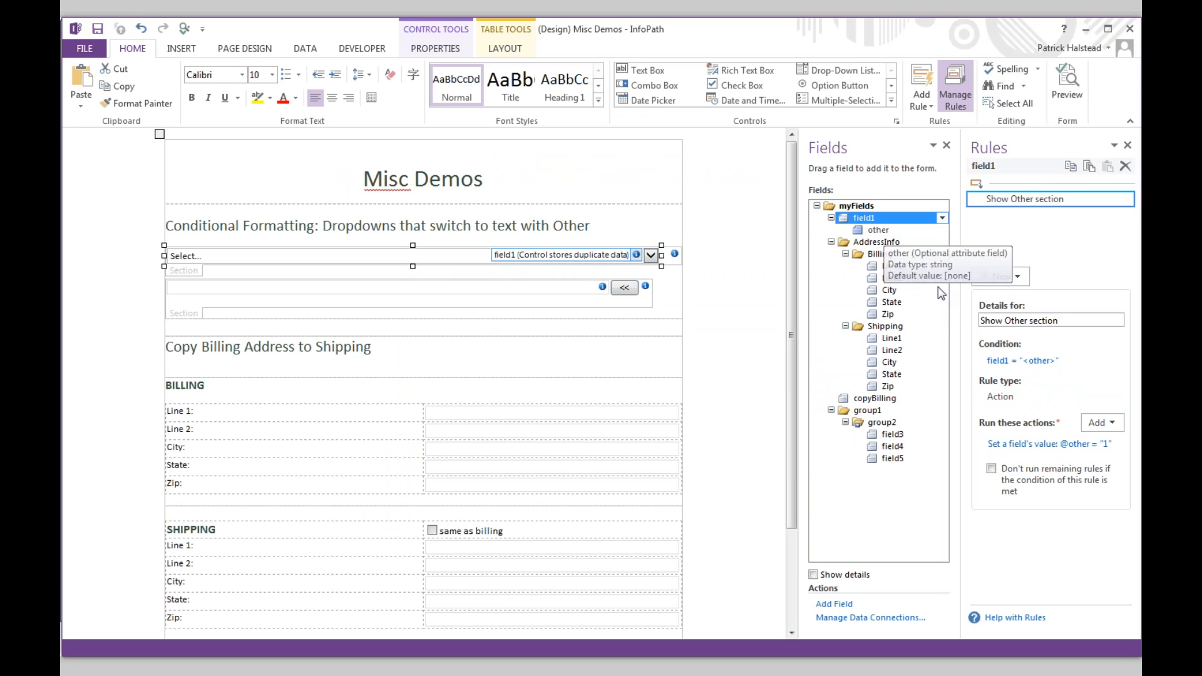
left_click(1039, 443)
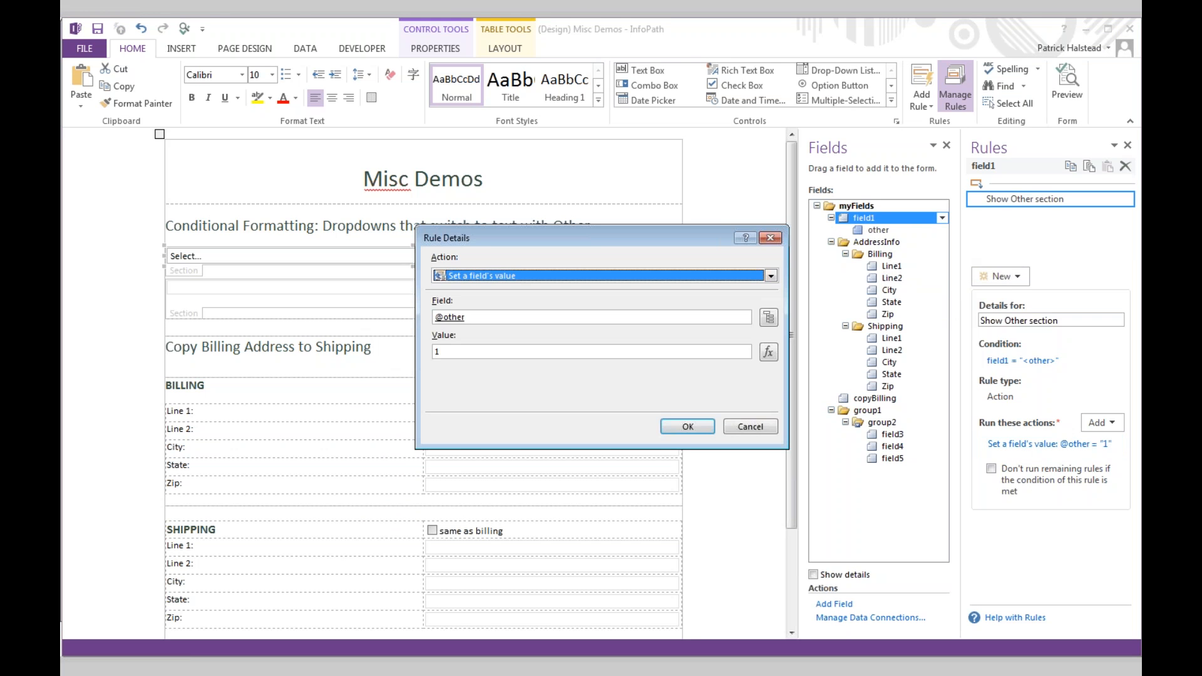
left_click(688, 427)
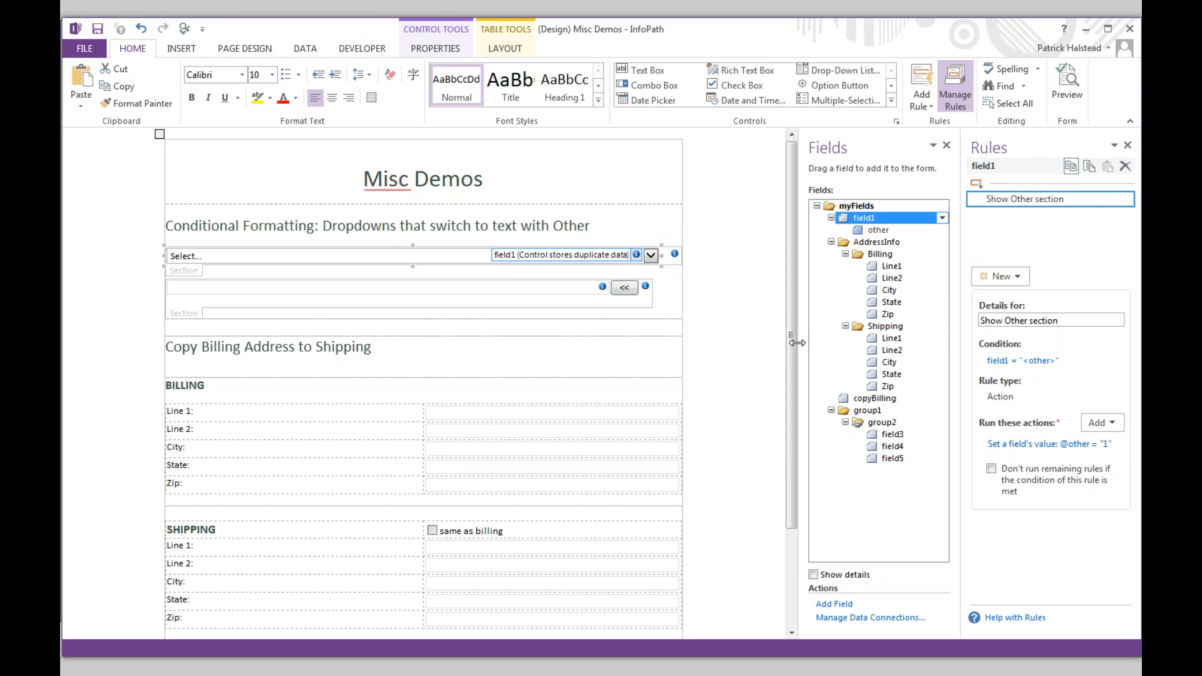
left_click(191, 272)
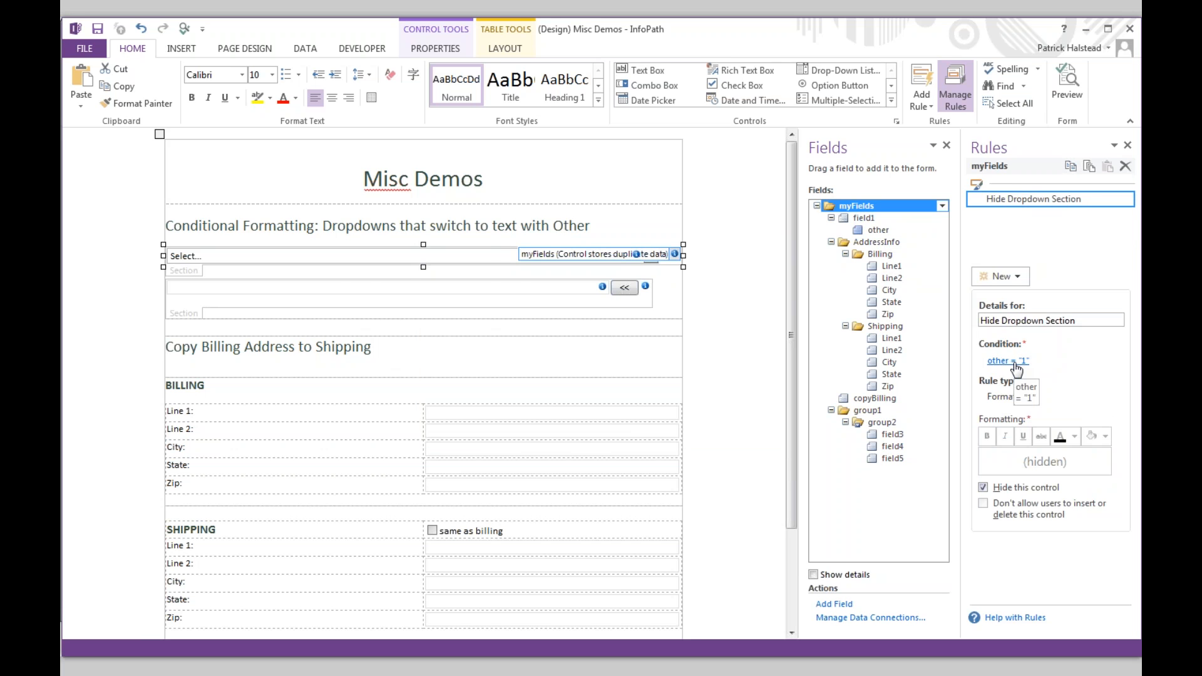
left_click(191, 318)
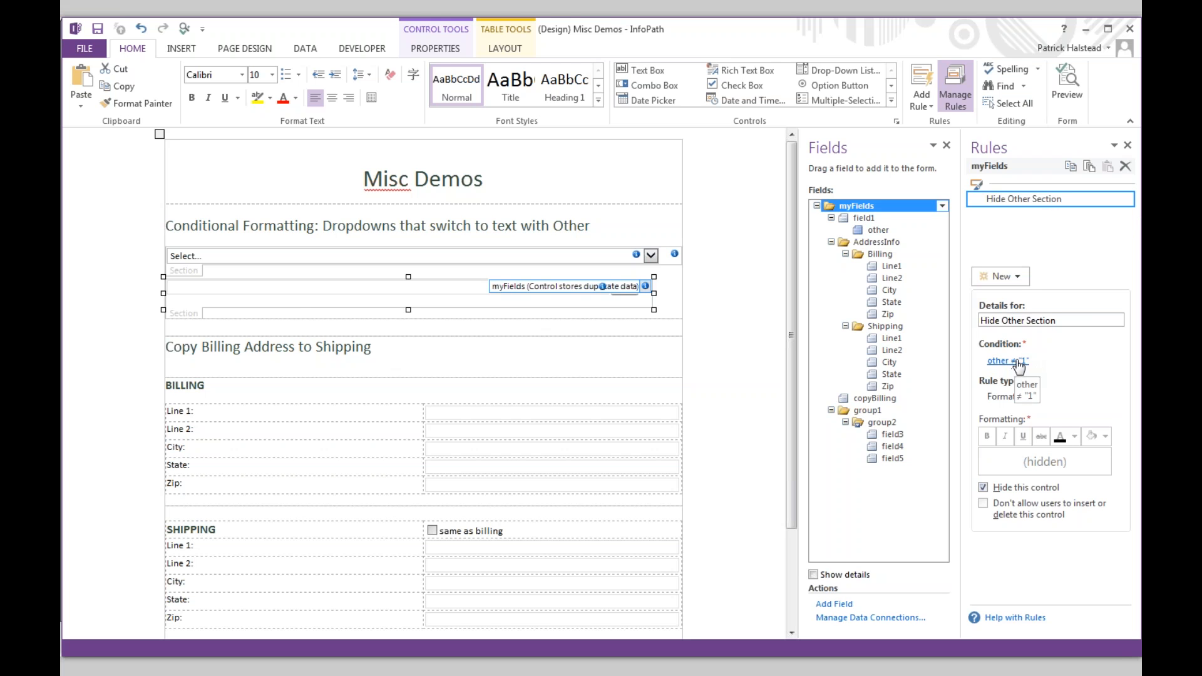
left_click(623, 294)
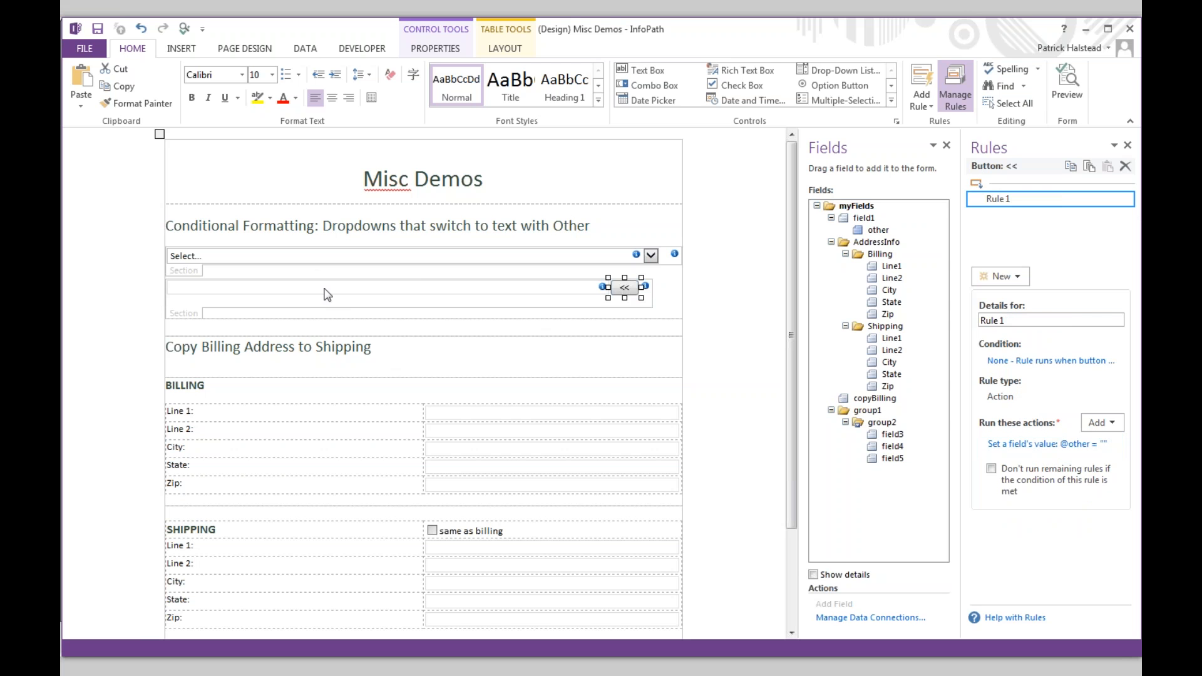
key("alt+Tab")
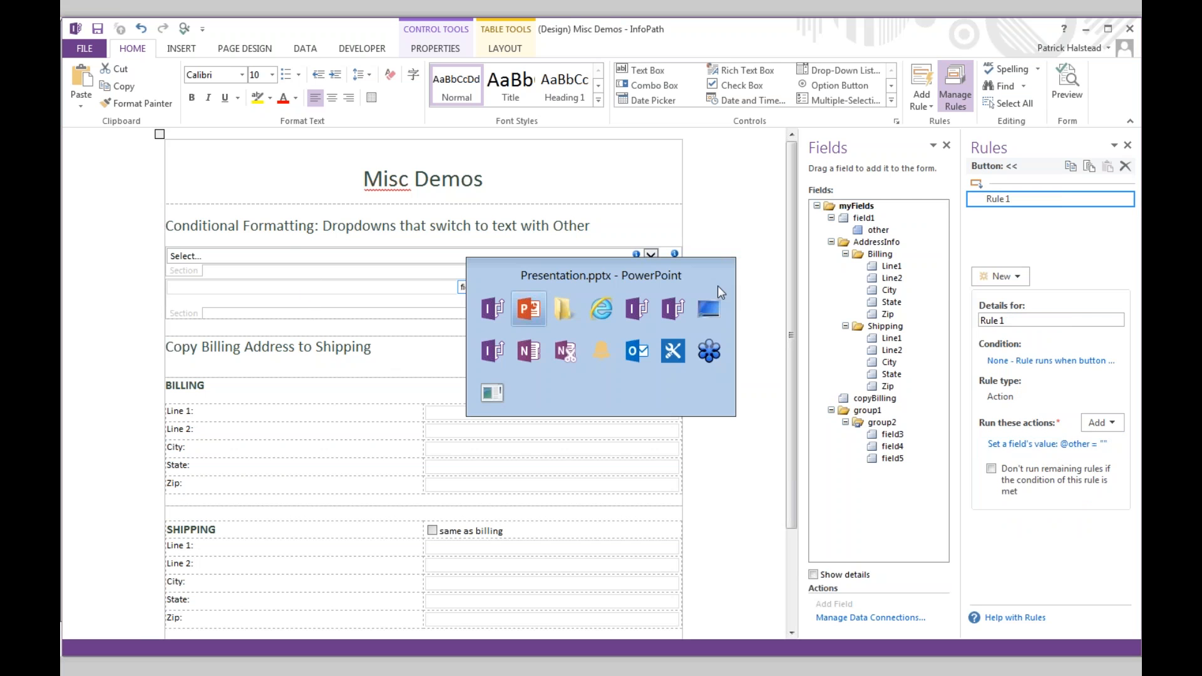
- Test-run the Qdabra InfoPath Starter form, toggling its help panel on and off, then close the preview
key("Tab")
key("Tab")
key("Tab")
key("Tab")
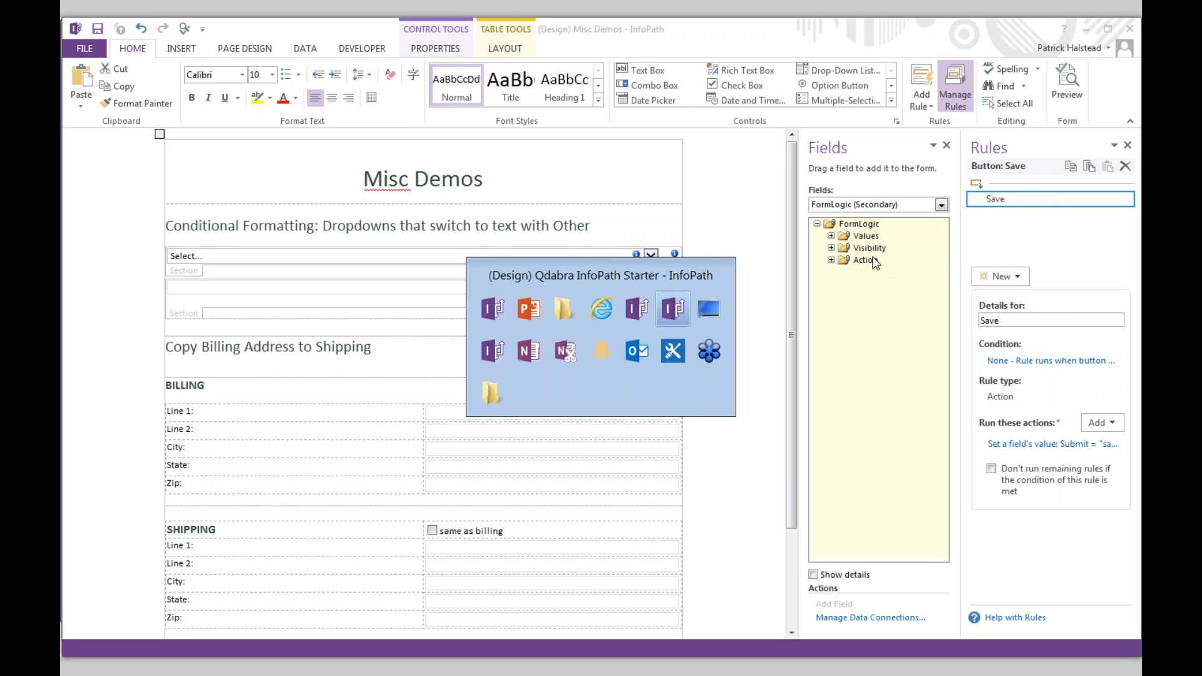
left_click(1067, 87)
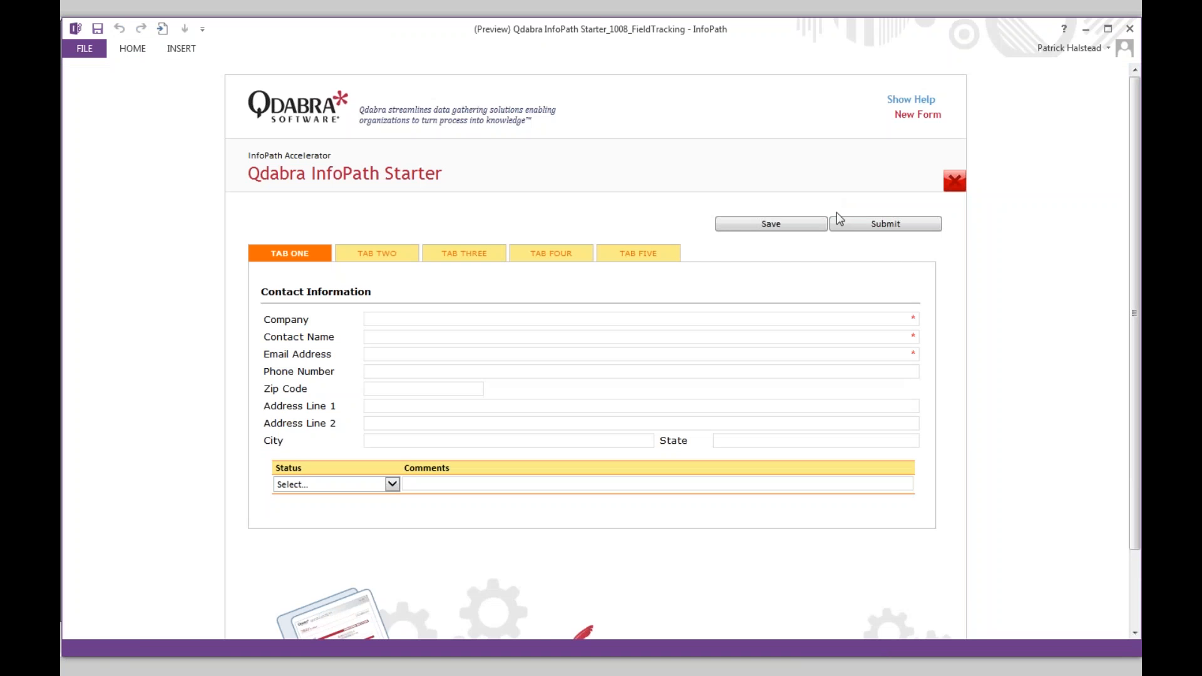
left_click(919, 102)
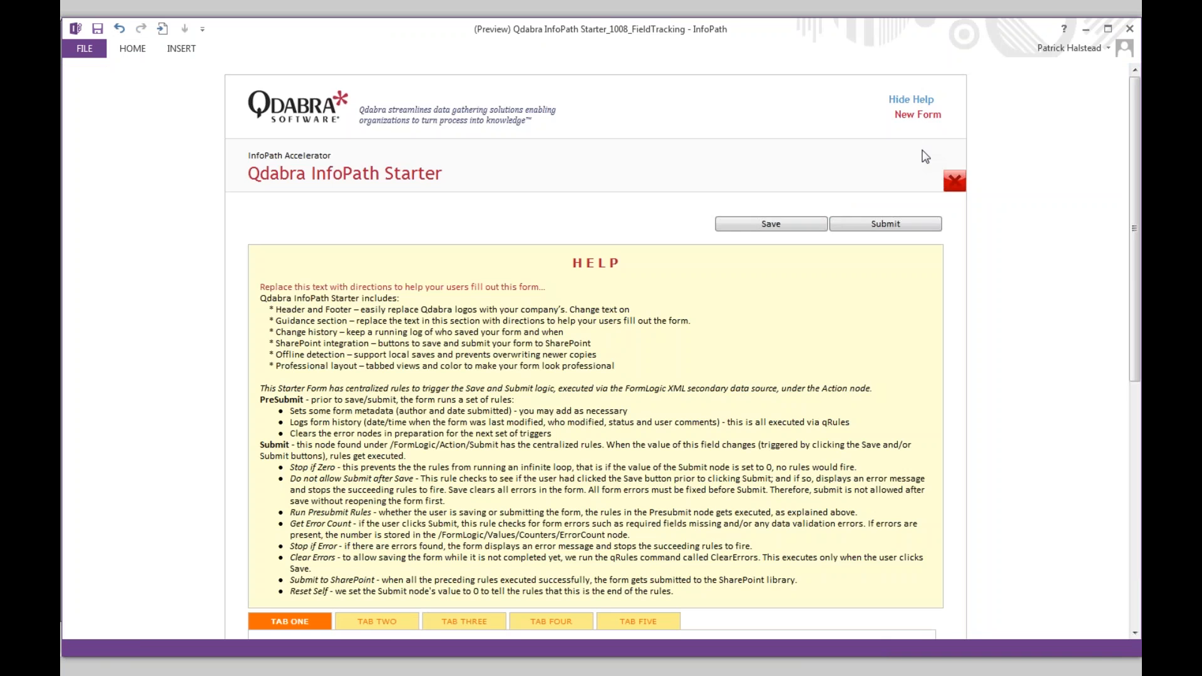
scroll(925, 156, "down", 1)
scroll(925, 157, "up", 1)
left_click(914, 100)
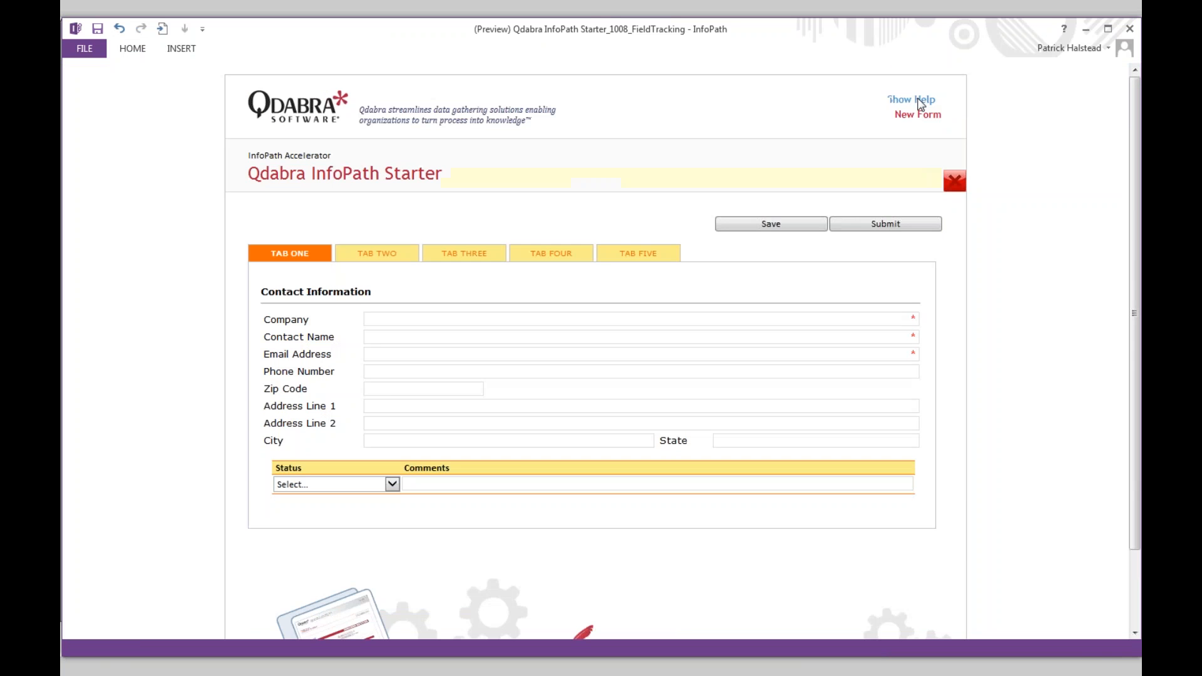
left_click(914, 100)
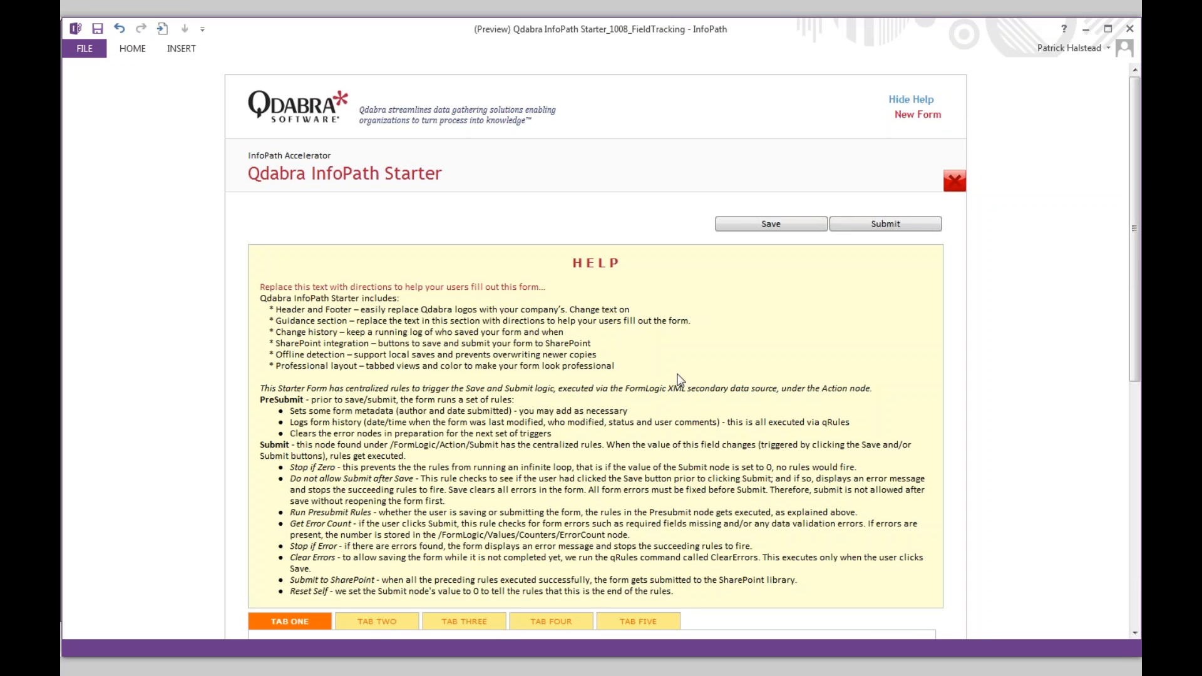
left_click(1130, 30)
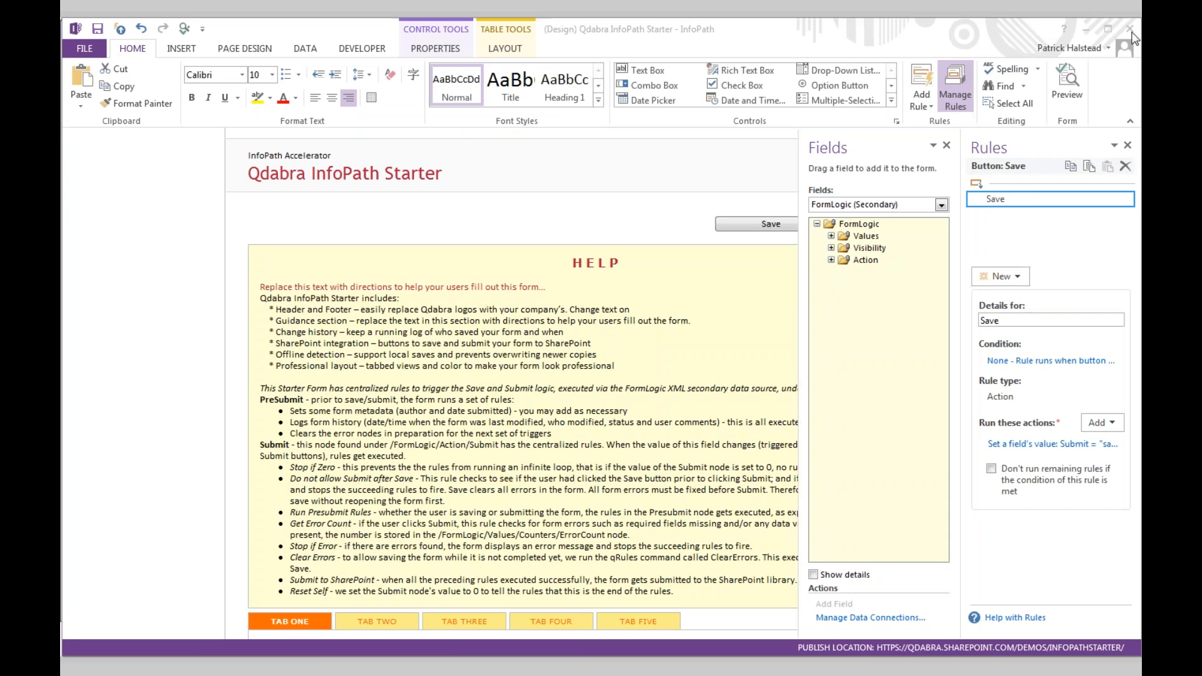
- Inspect the Toggle Help link's set-value action, confirming ToggleHelp as the field it sets
left_click(761, 171)
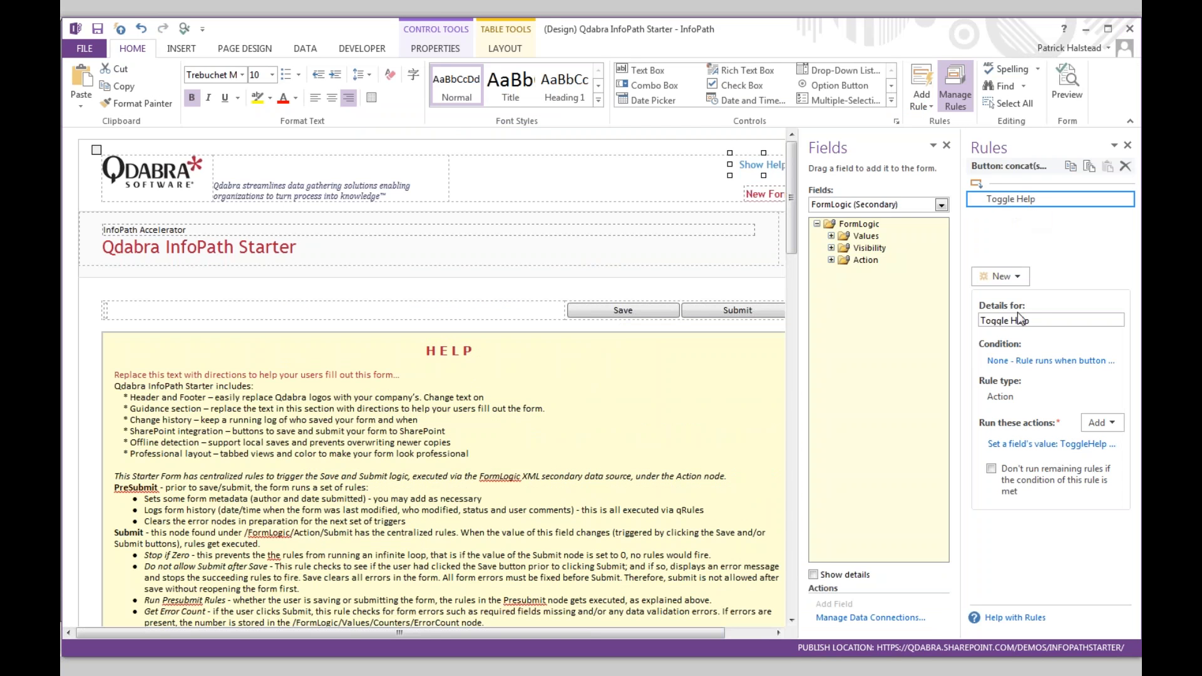
left_click(1018, 444)
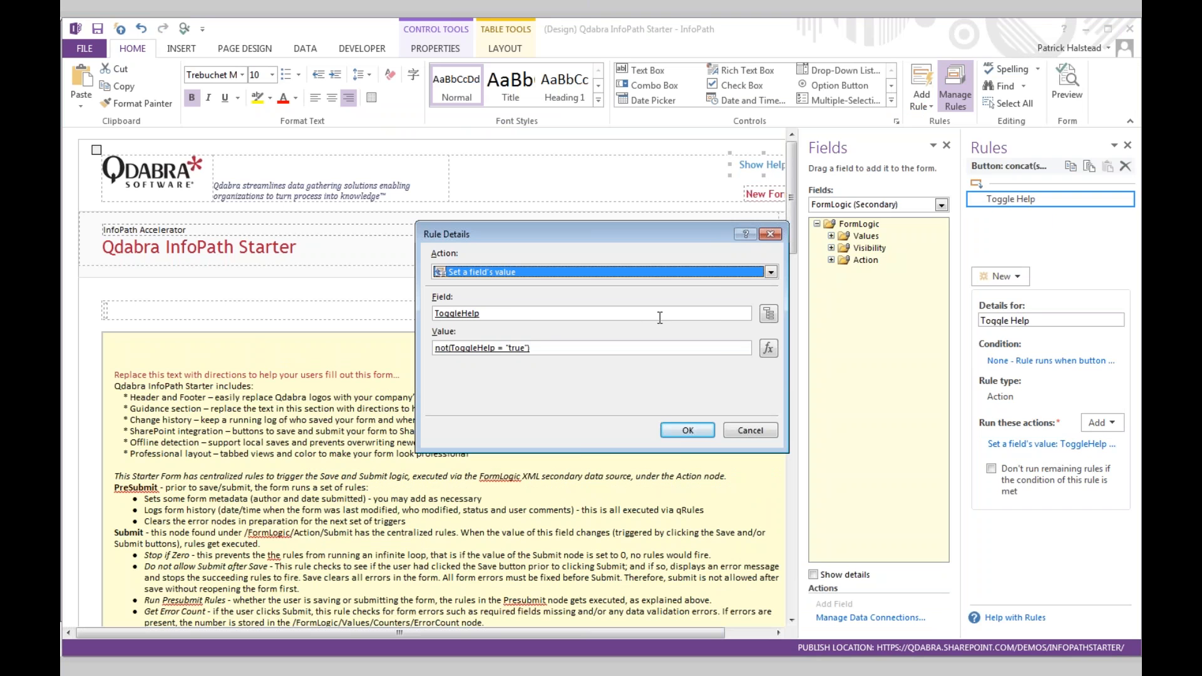
left_click(768, 314)
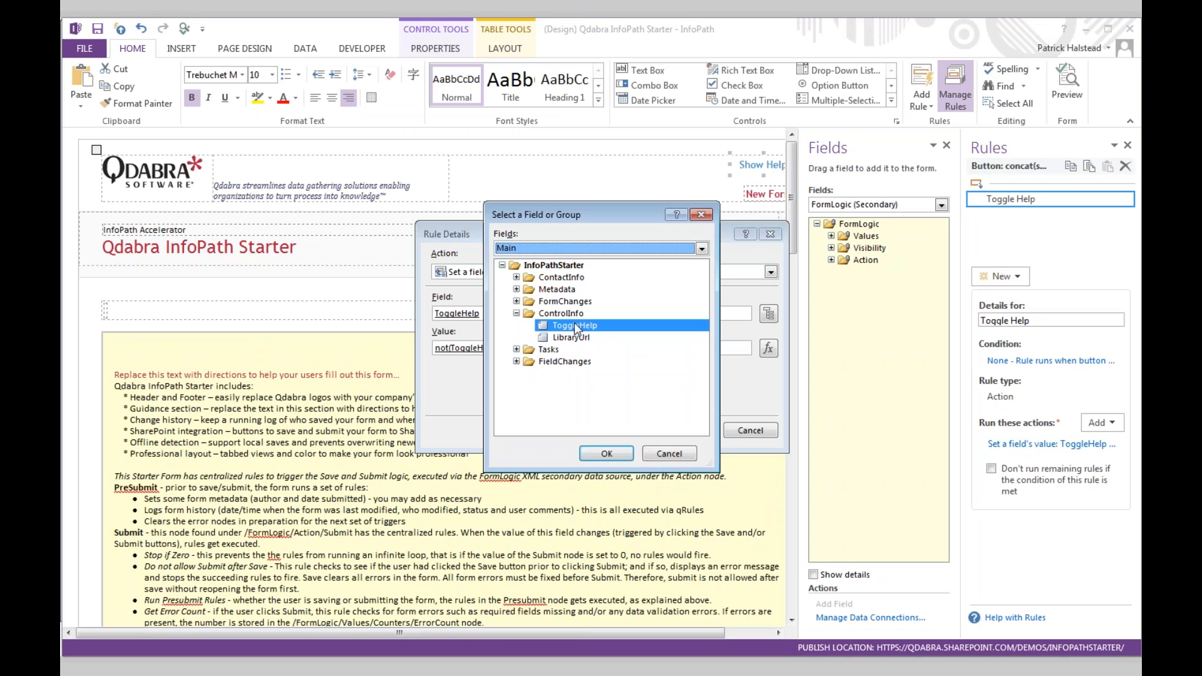
left_click(605, 452)
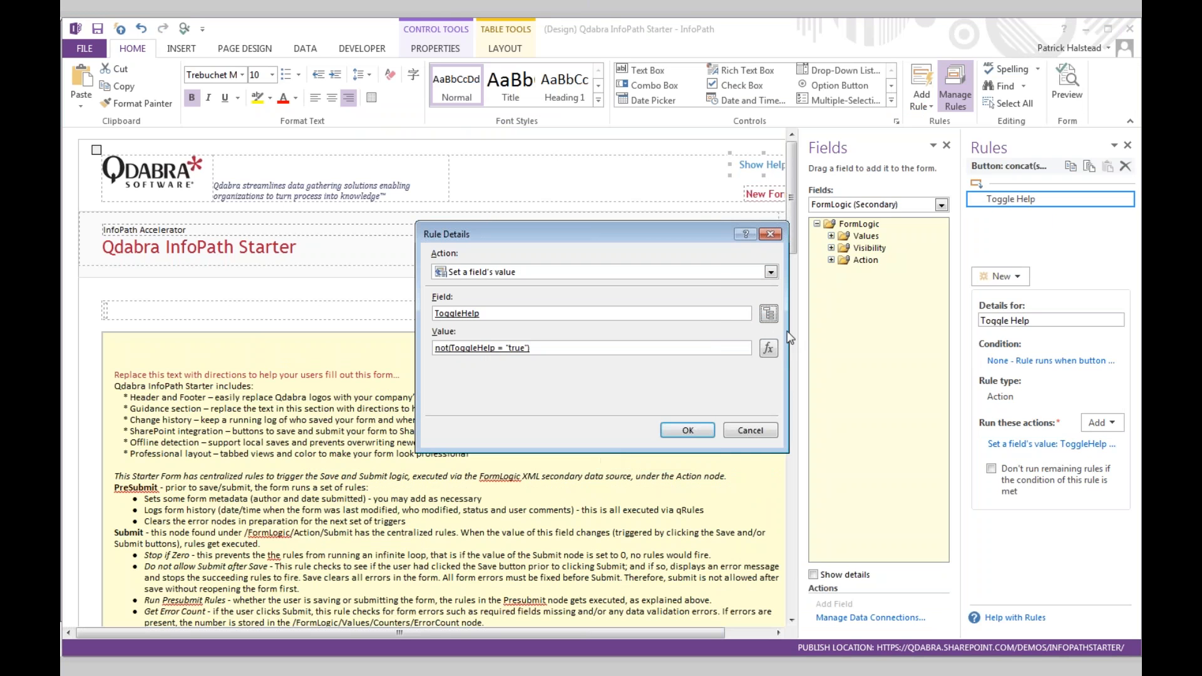
- Review the value formula not(ToggleHelp = "true") and close the rule dialogs unchanged
left_click(768, 348)
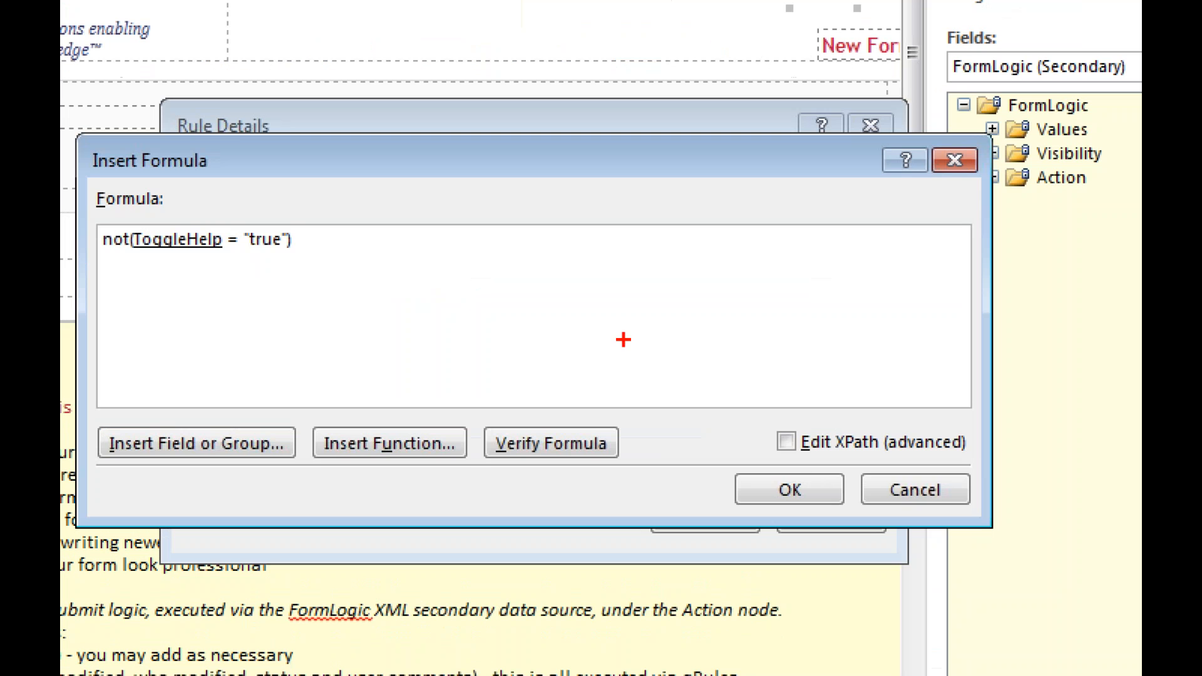
left_click_drag(393, 303, 482, 303)
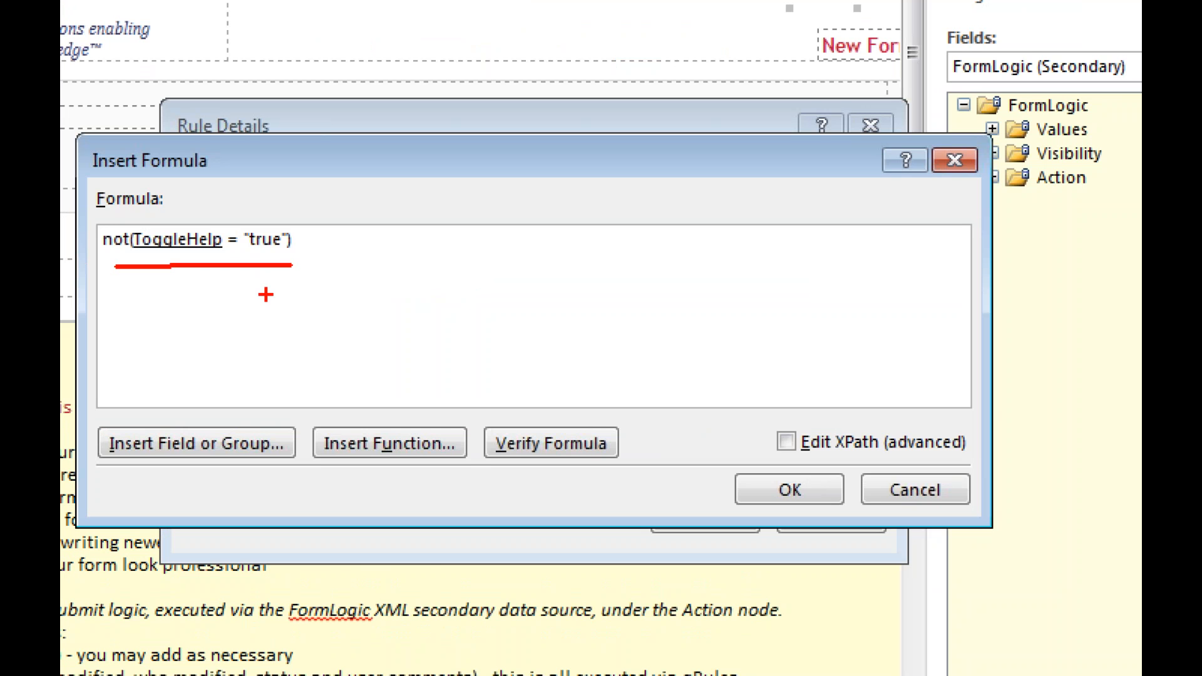
key("Escape")
left_click(813, 250)
left_click(773, 232)
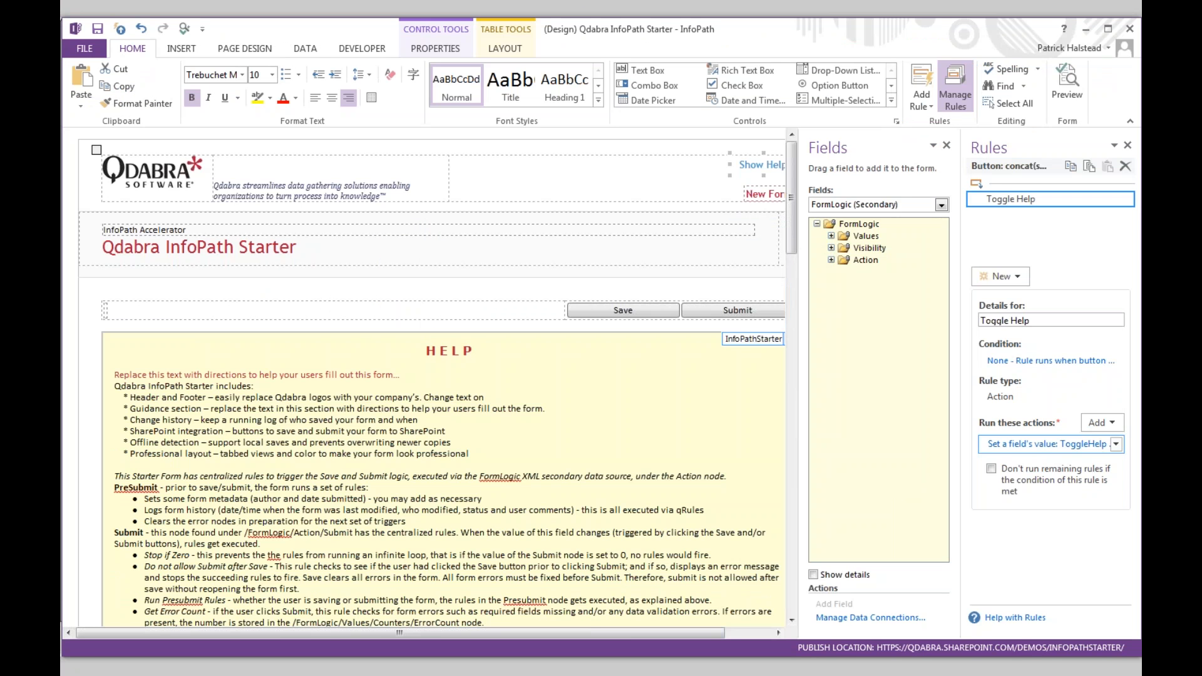
left_click(286, 352)
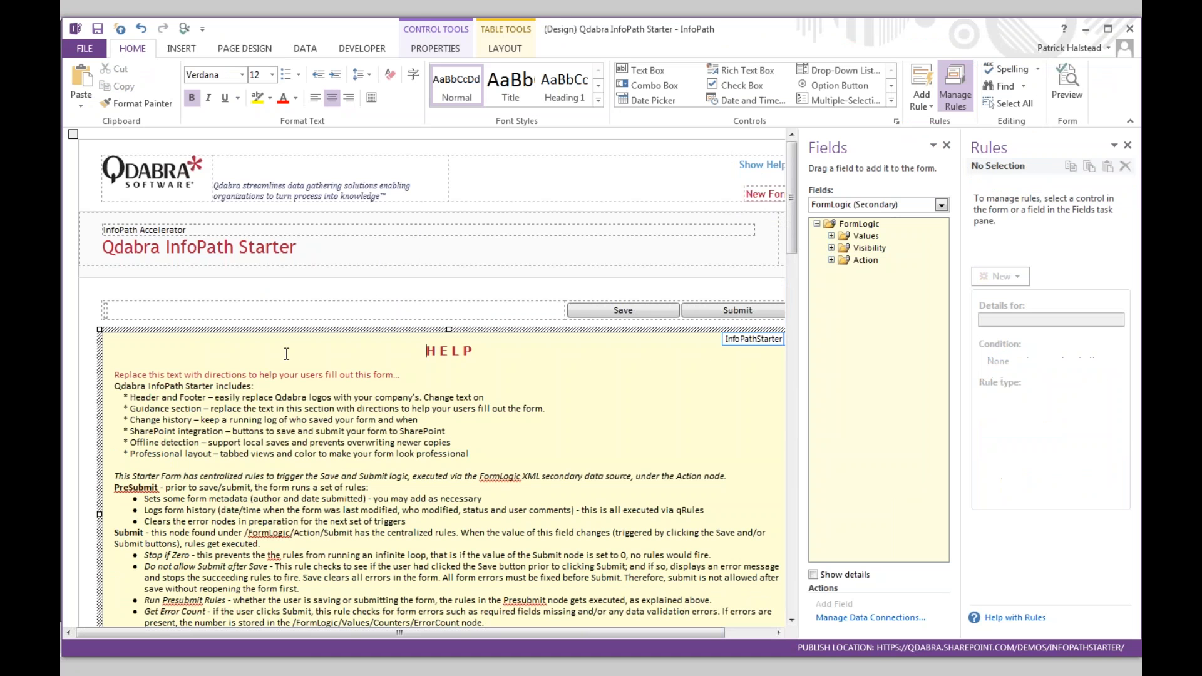
- Check the HELP section's ToggleHelp = FALSE hide condition, then close the Fields pane
scroll(286, 354, "down", 5)
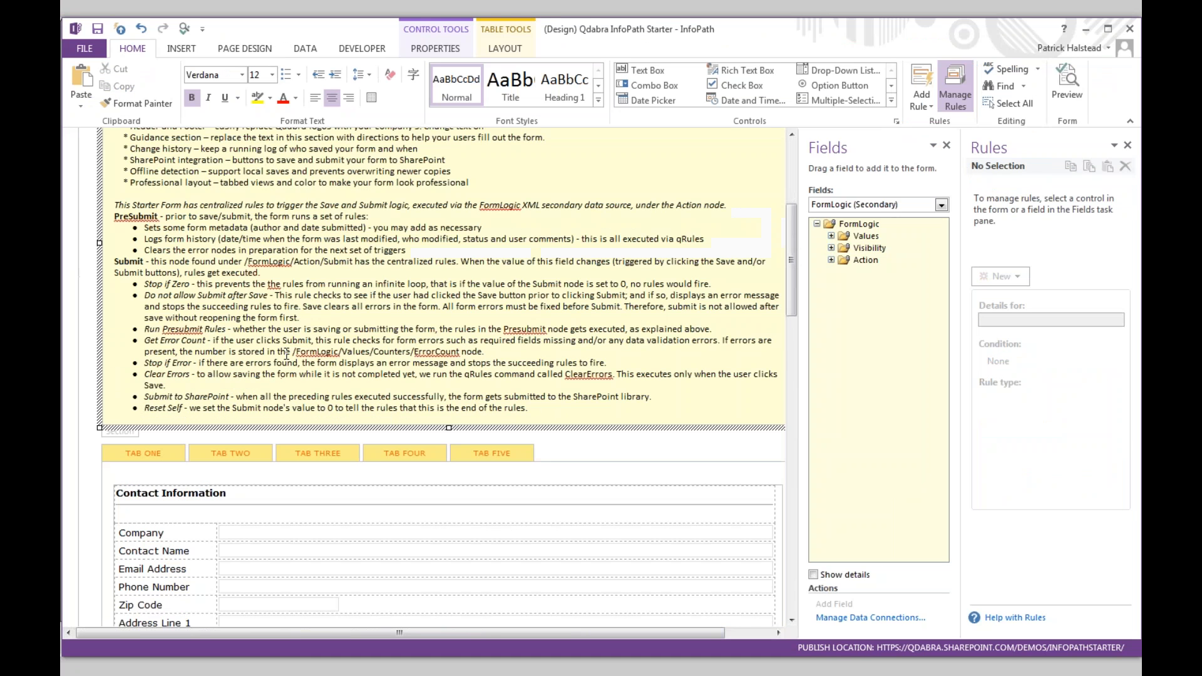
left_click(129, 431)
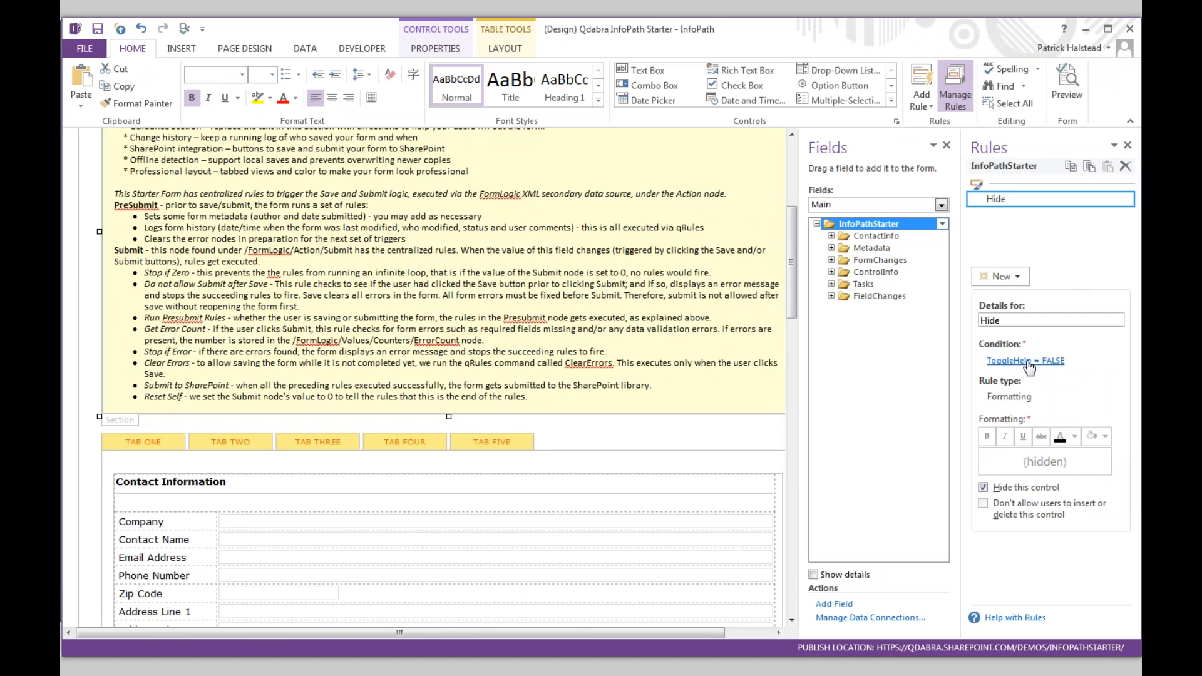
left_click(1027, 361)
left_click(813, 373)
left_click(559, 431)
scroll(559, 432, "down", 5)
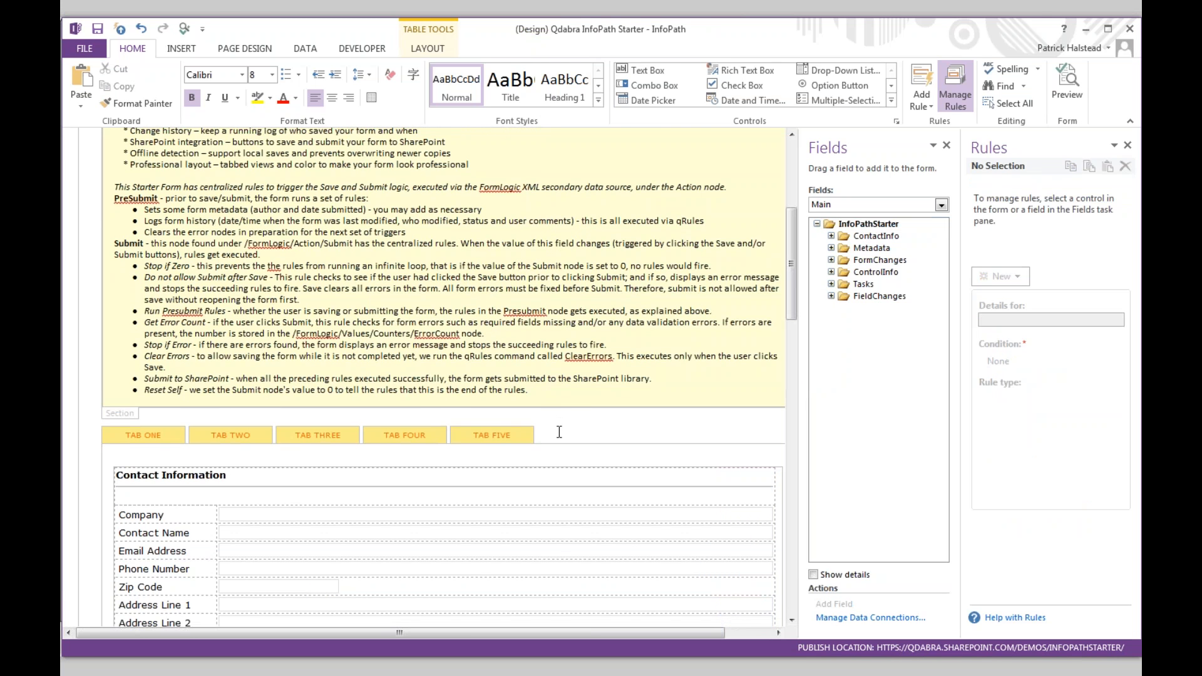
left_click(950, 146)
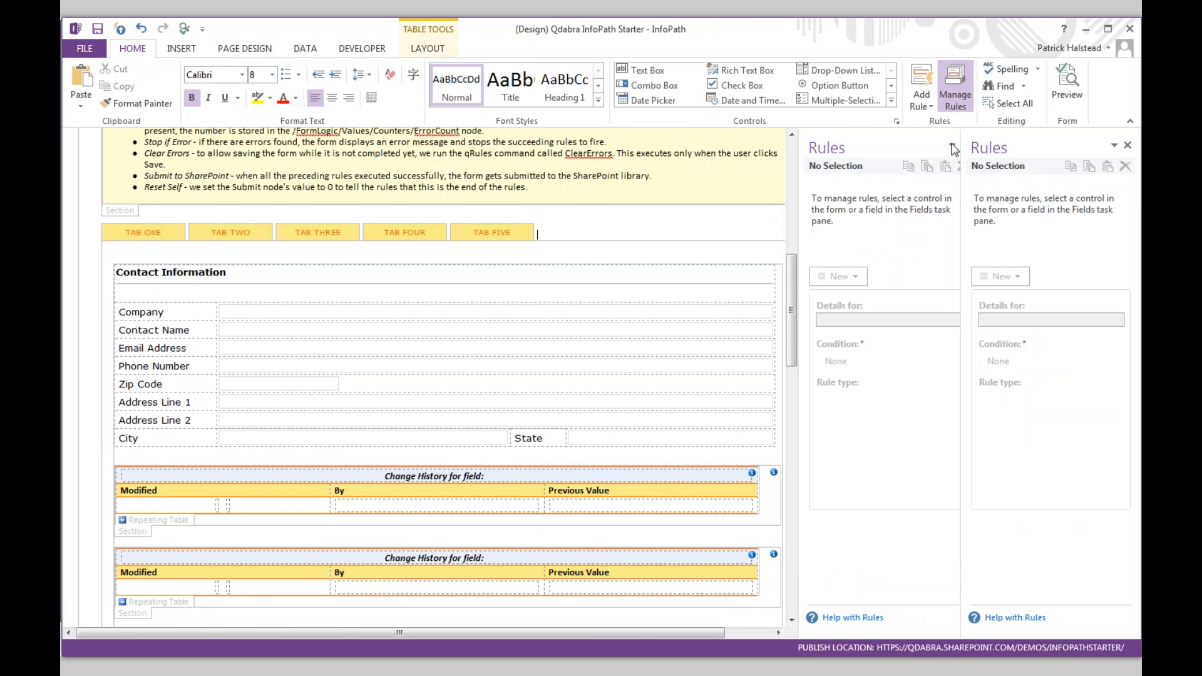
- Inspect the current-tab formatting rules on TAB TWO through TAB FIVE
left_click(292, 237)
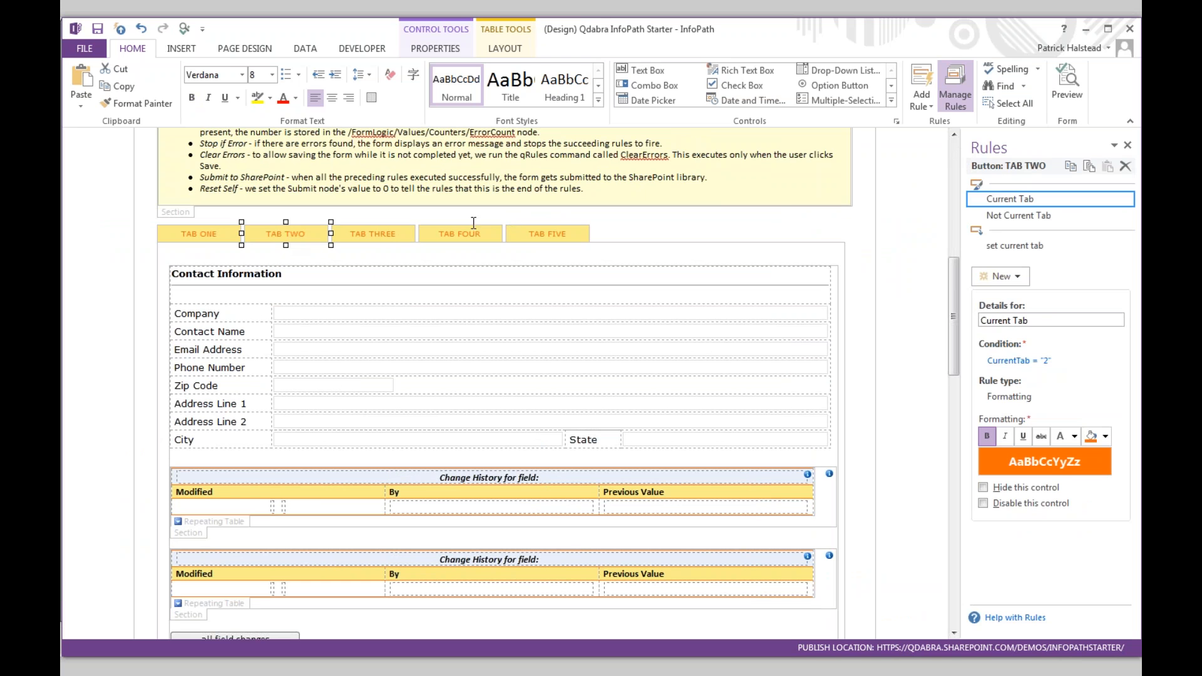
left_click(378, 234)
left_click(299, 238)
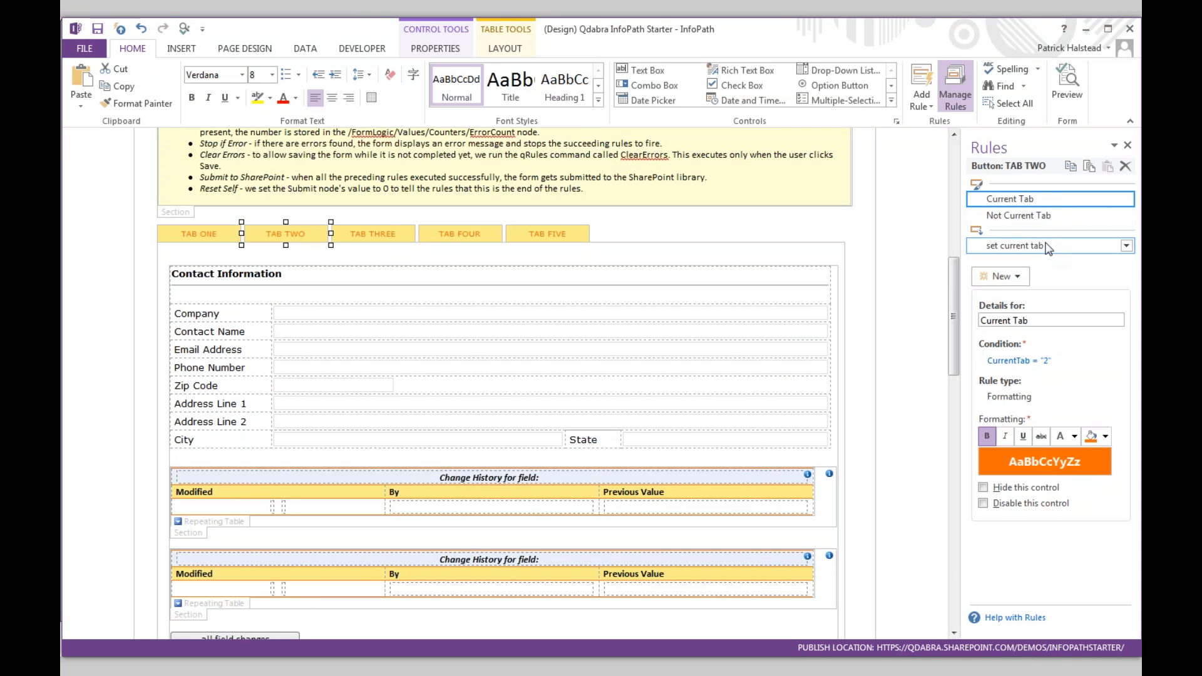
left_click(379, 237)
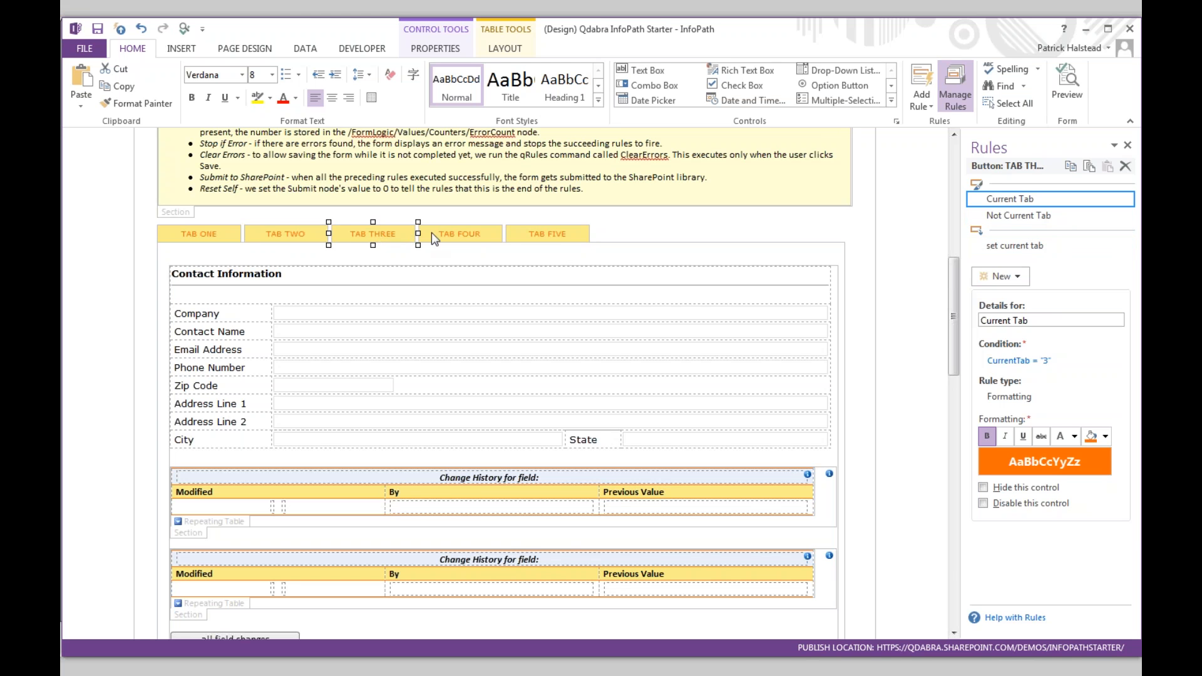
left_click(460, 233)
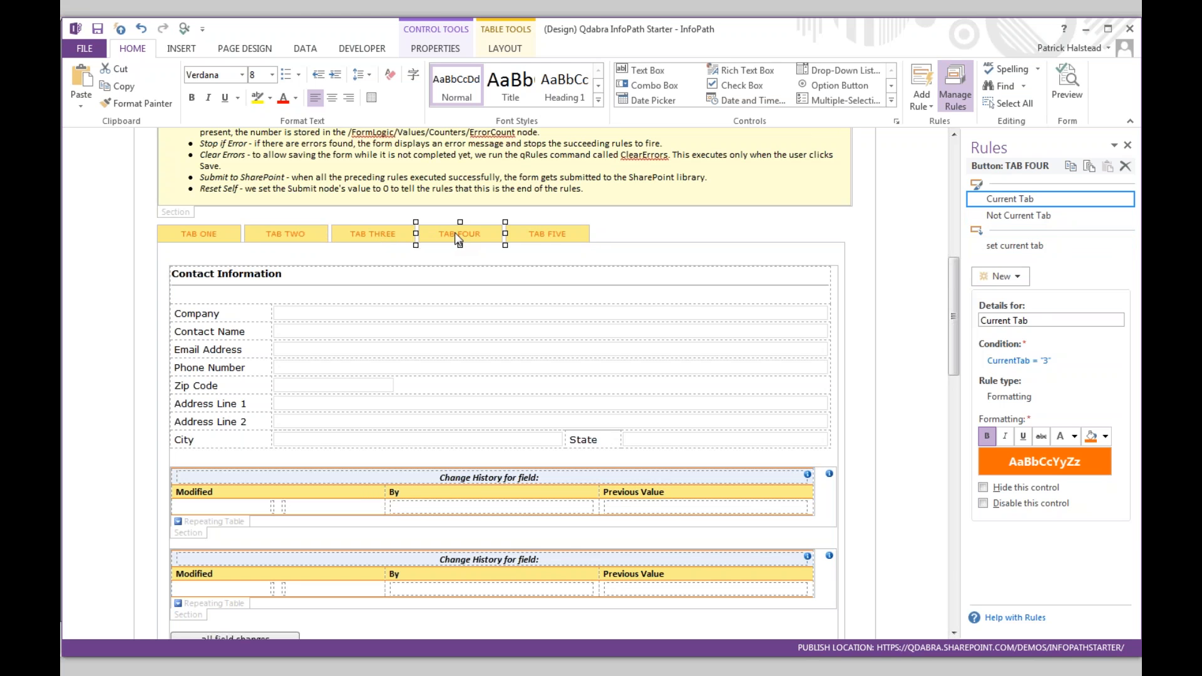
left_click(543, 234)
- Inspect the hide rules on the FieldChanges and ContactInfo sections
scroll(513, 249, "down", 3)
left_click(205, 520)
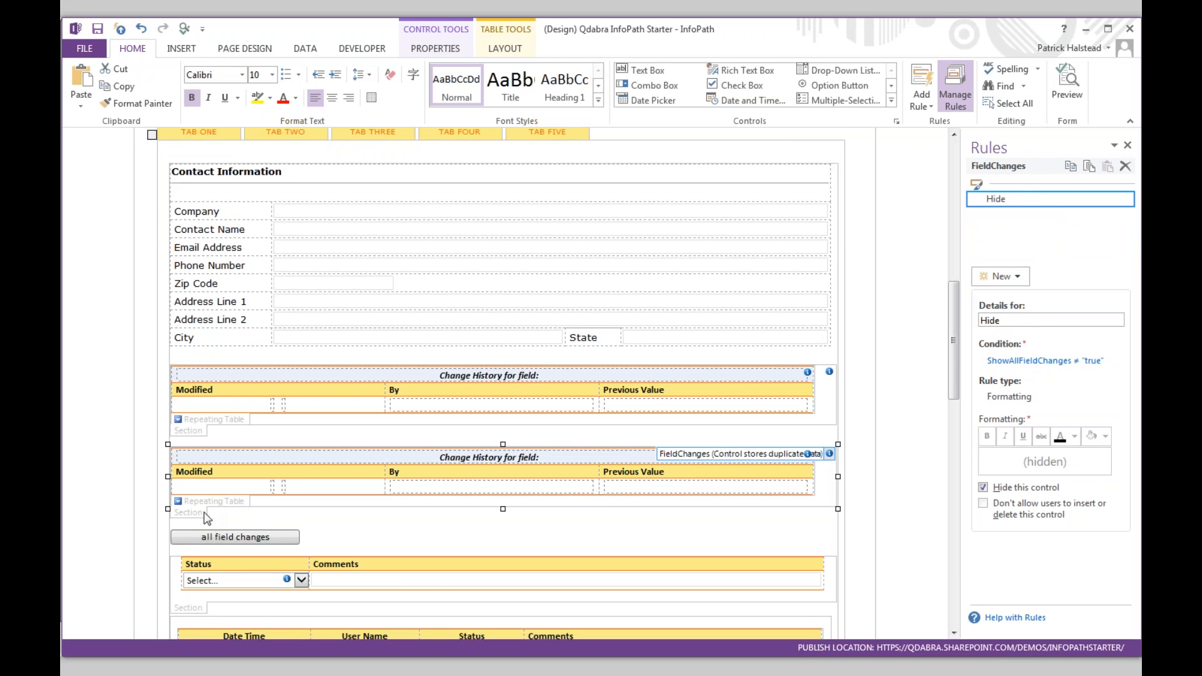
scroll(219, 512, "down", 4)
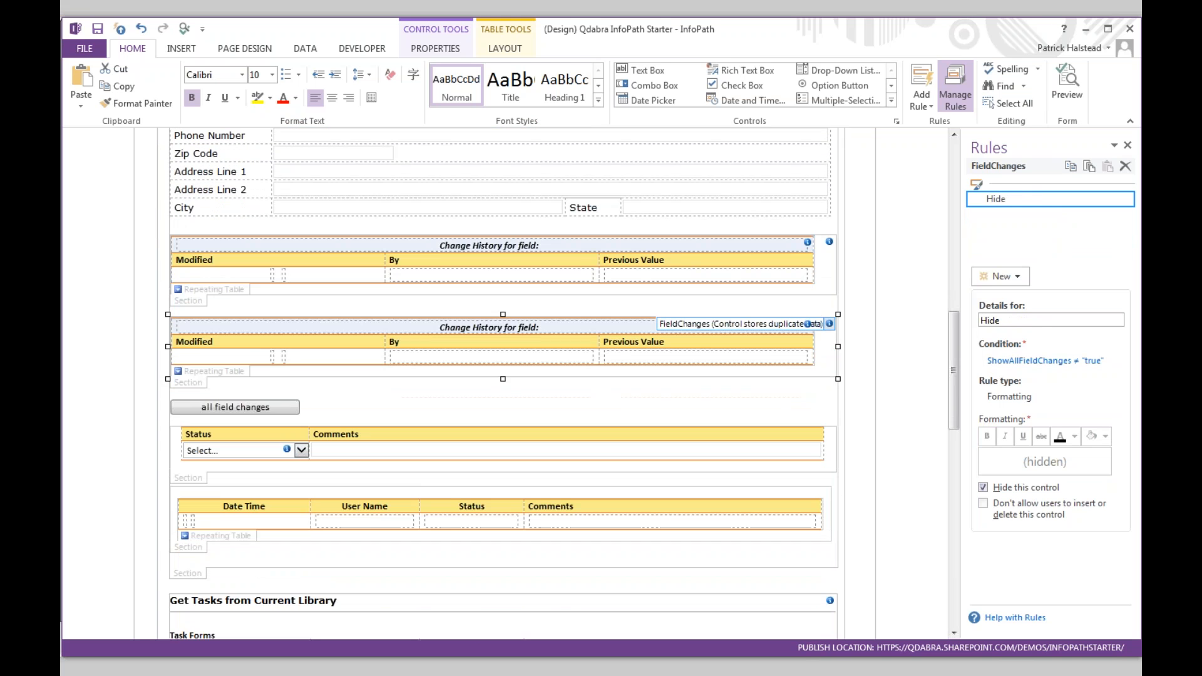
left_click(194, 570)
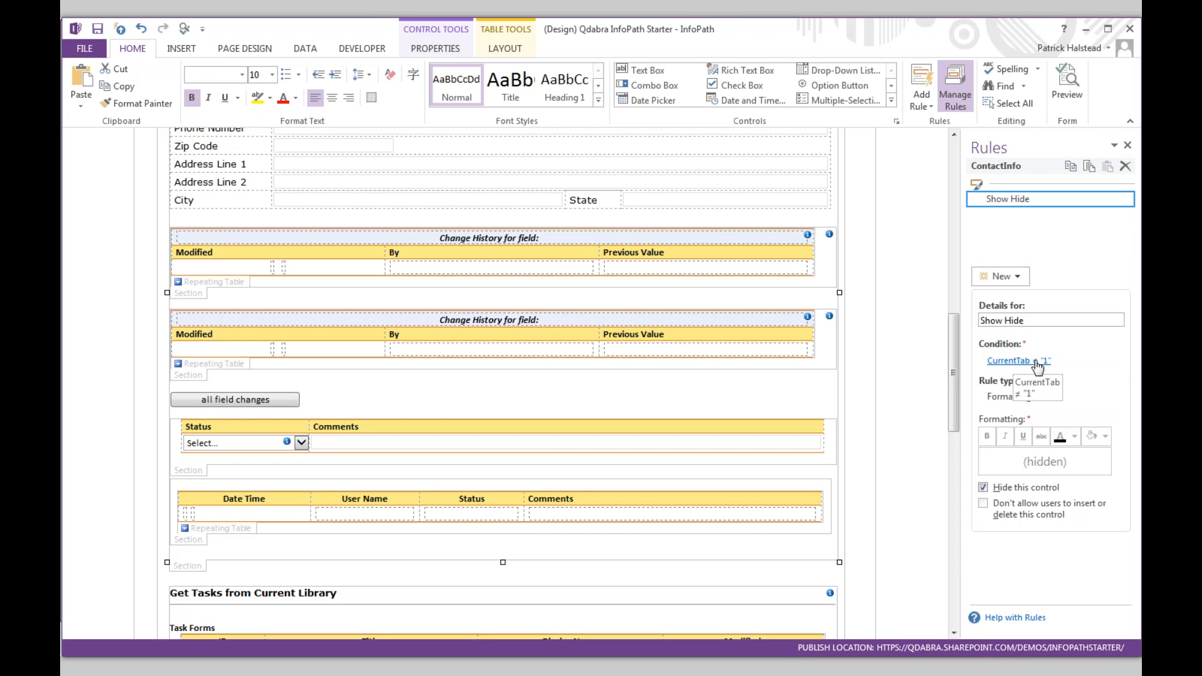
scroll(561, 384, "up", 1)
scroll(389, 318, "up", 10)
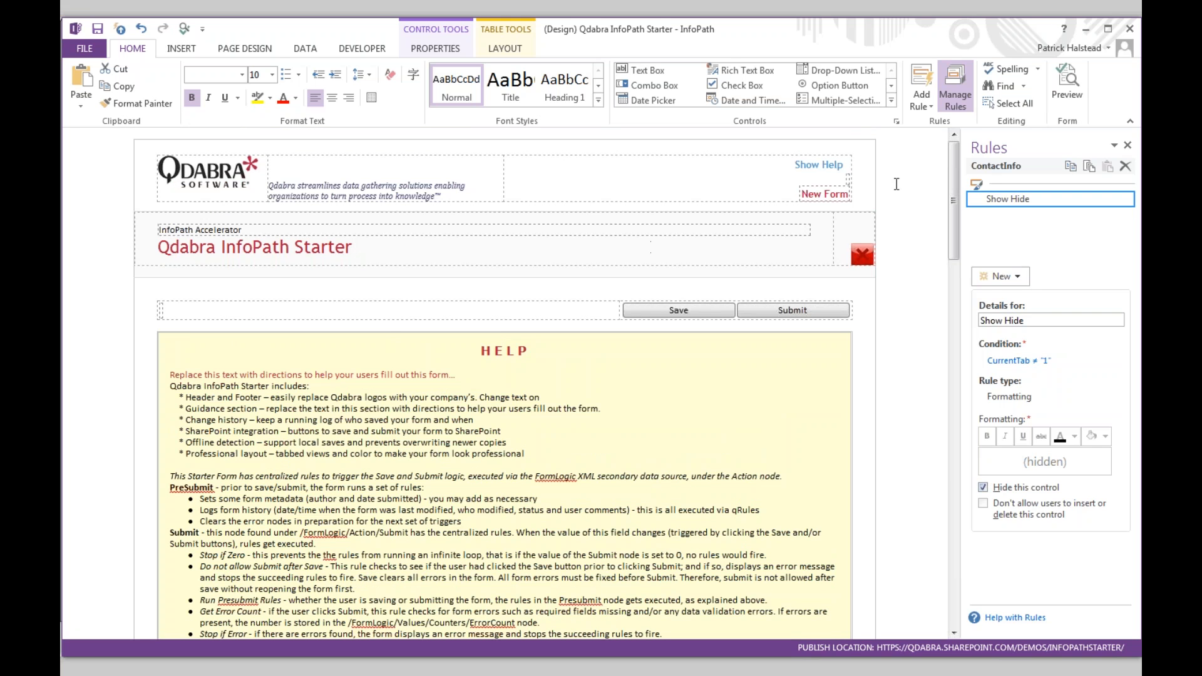
left_click_drag(951, 184, 963, 254)
left_click(1072, 92)
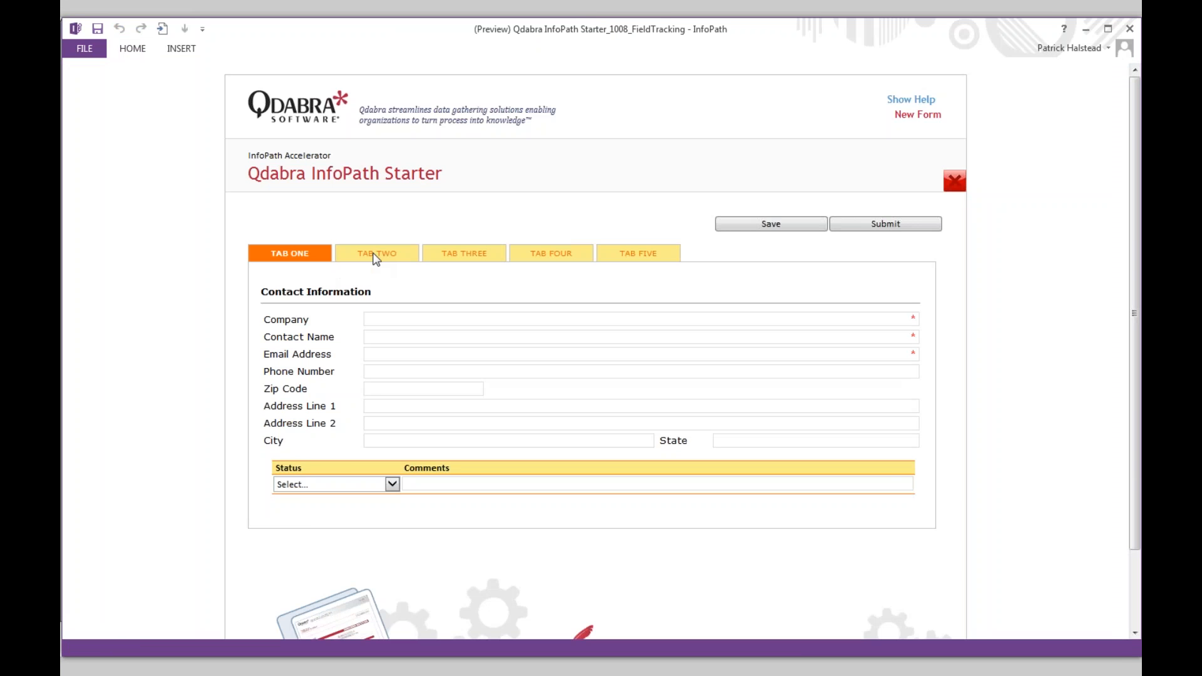
left_click(374, 257)
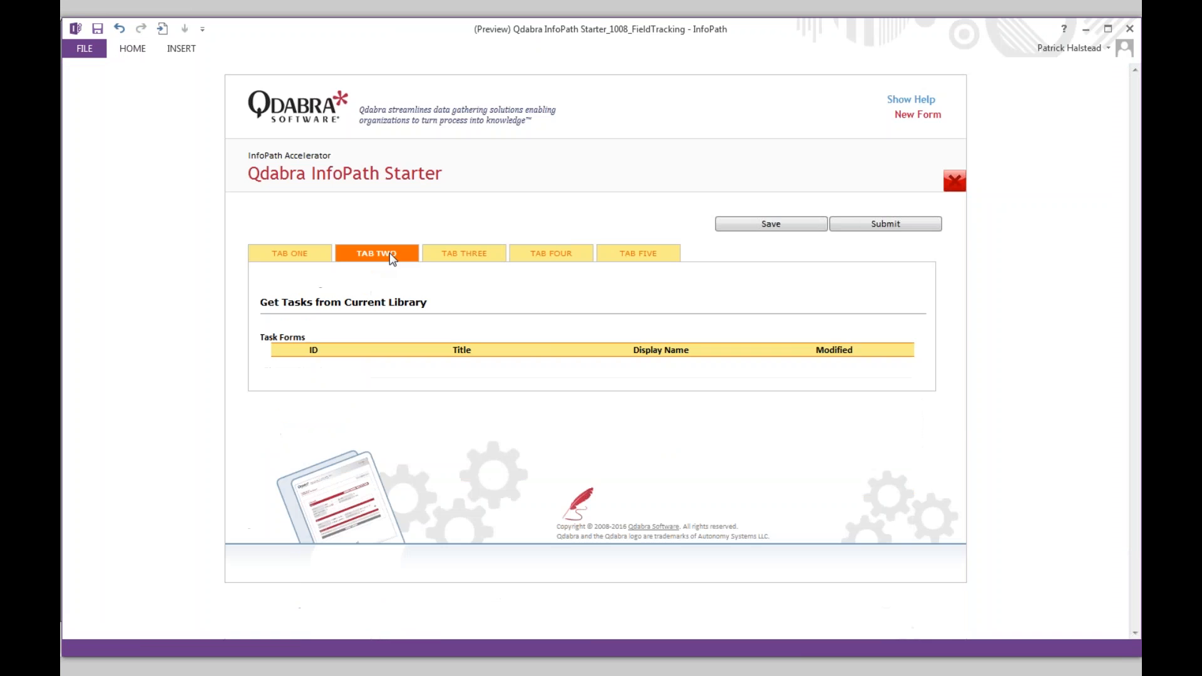
left_click(450, 253)
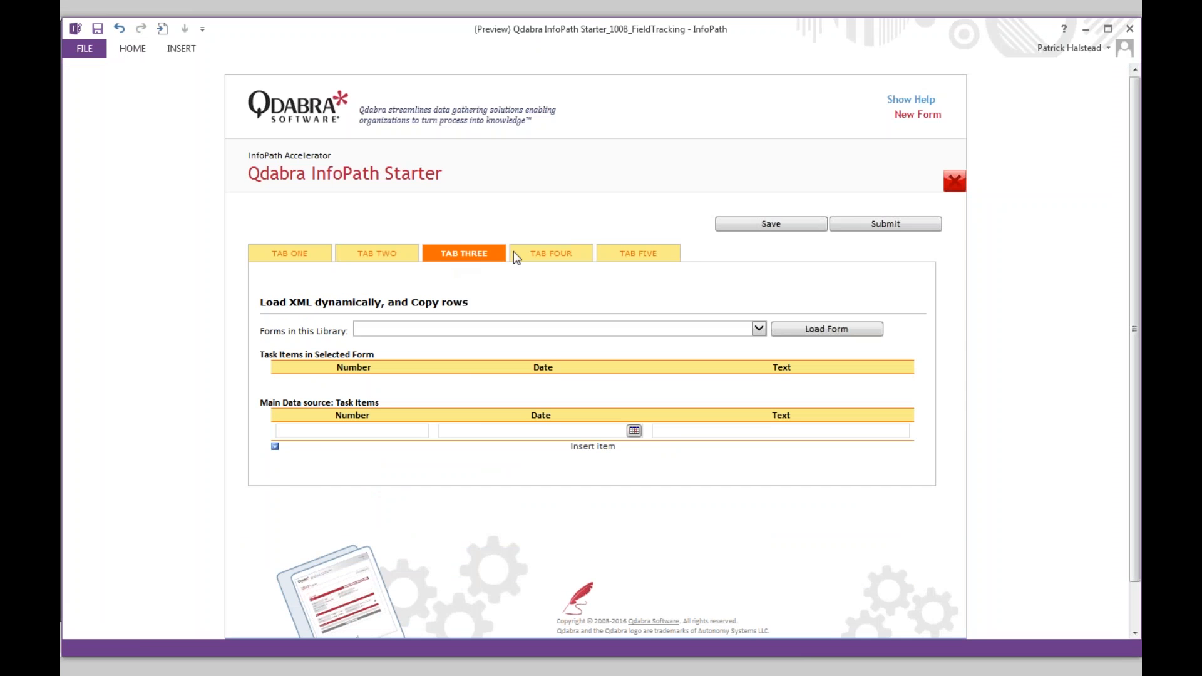
left_click(551, 255)
left_click(640, 255)
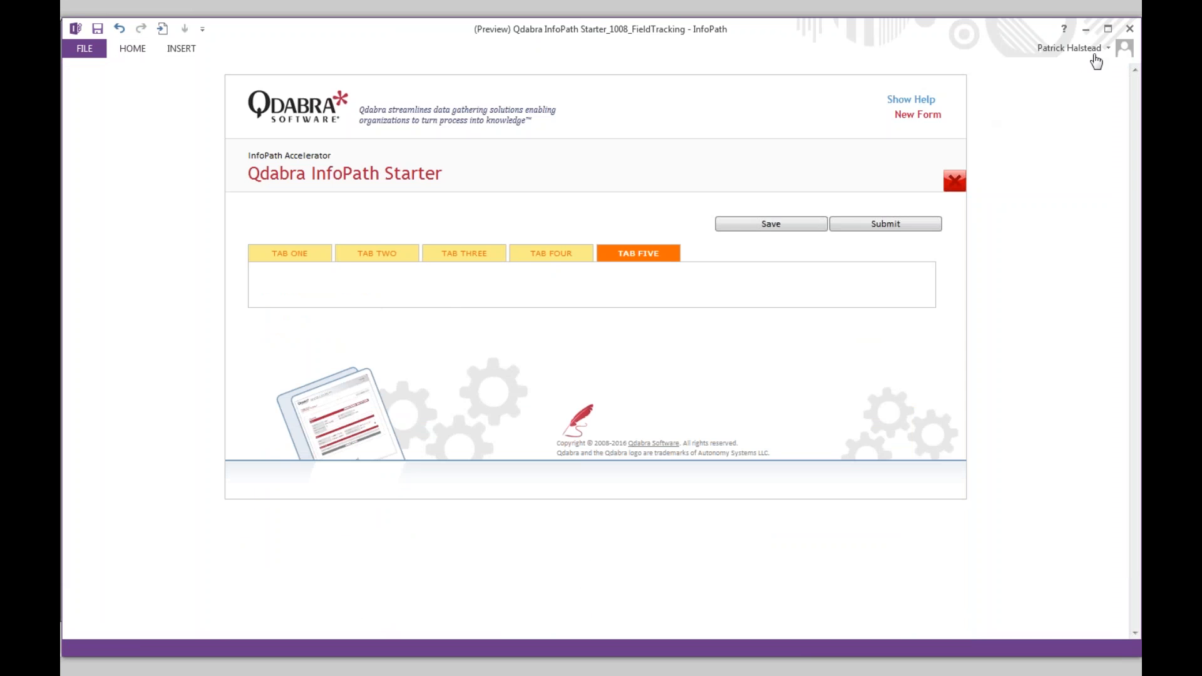
left_click(1130, 28)
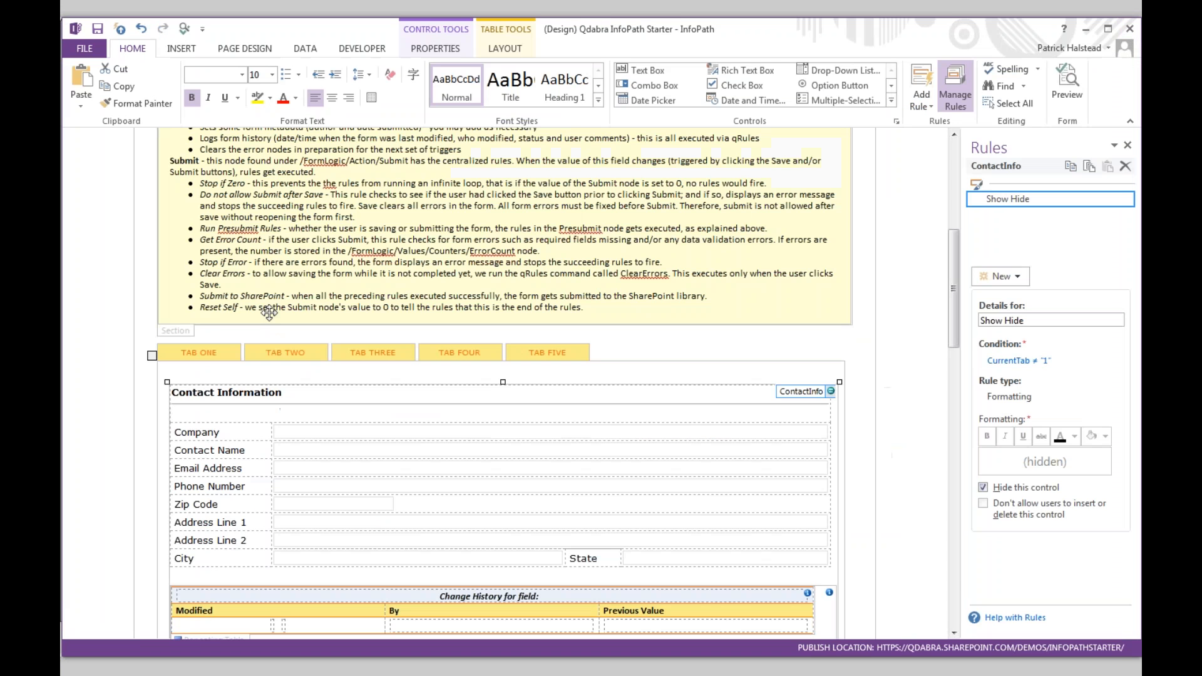
scroll(270, 313, "down", 10)
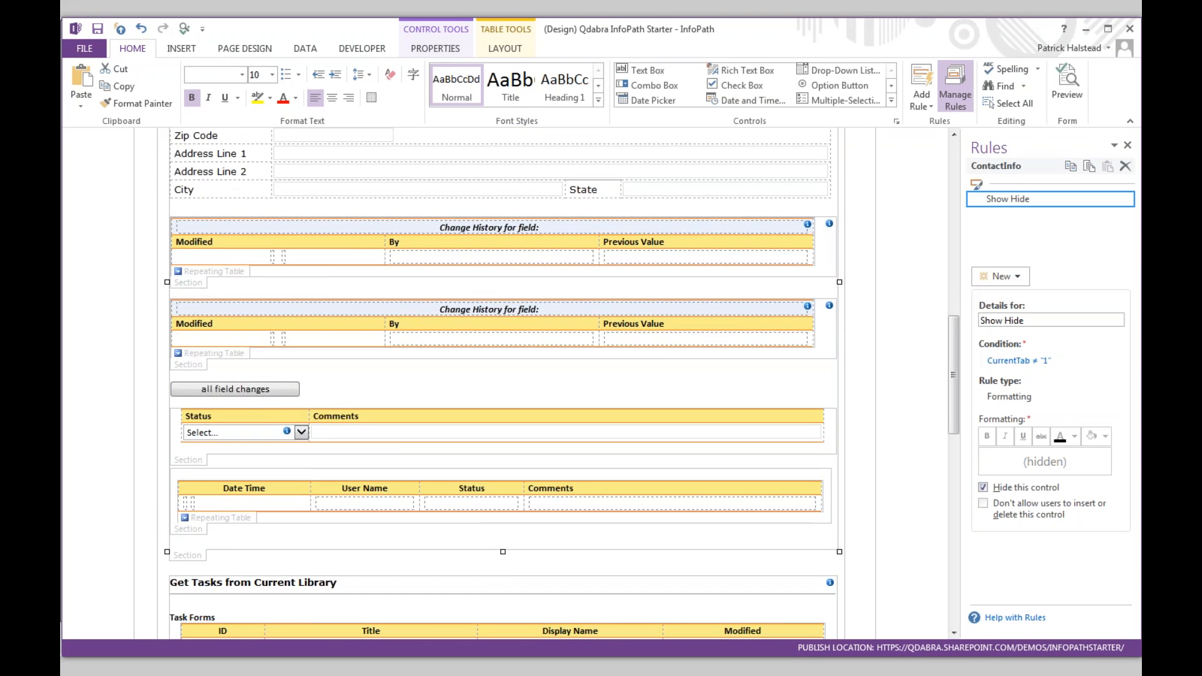
scroll(501, 382, "up", 3)
scroll(348, 238, "up", 15)
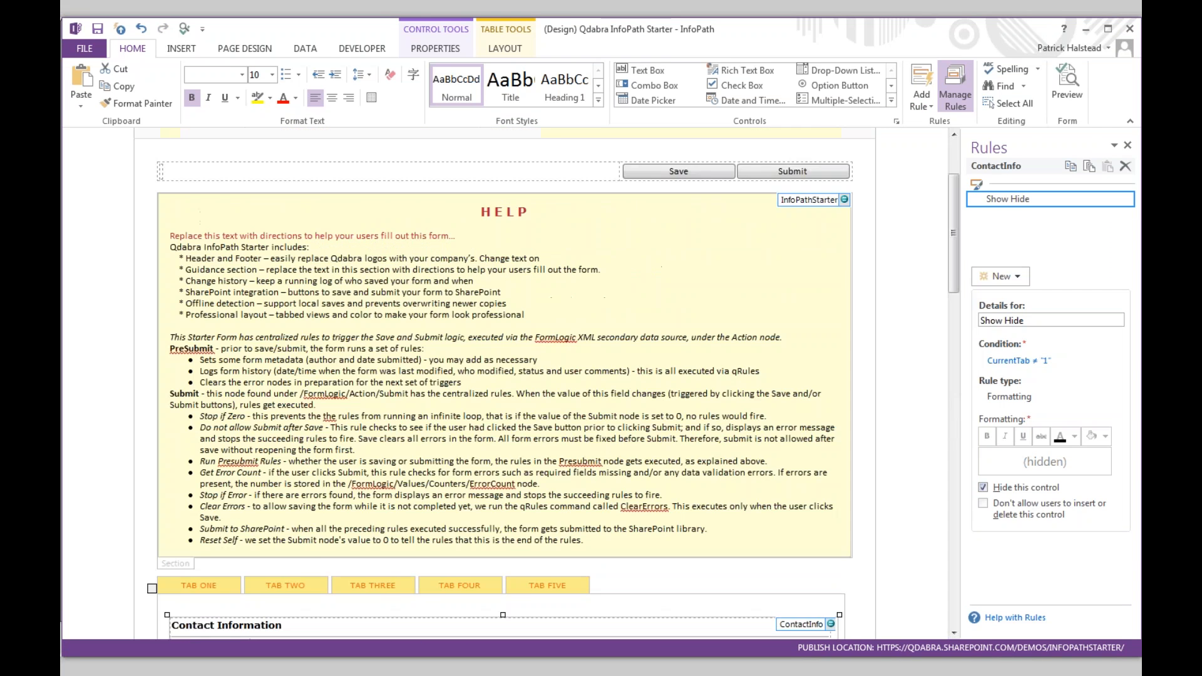
key("alt+Tab")
key("alt+Tab")
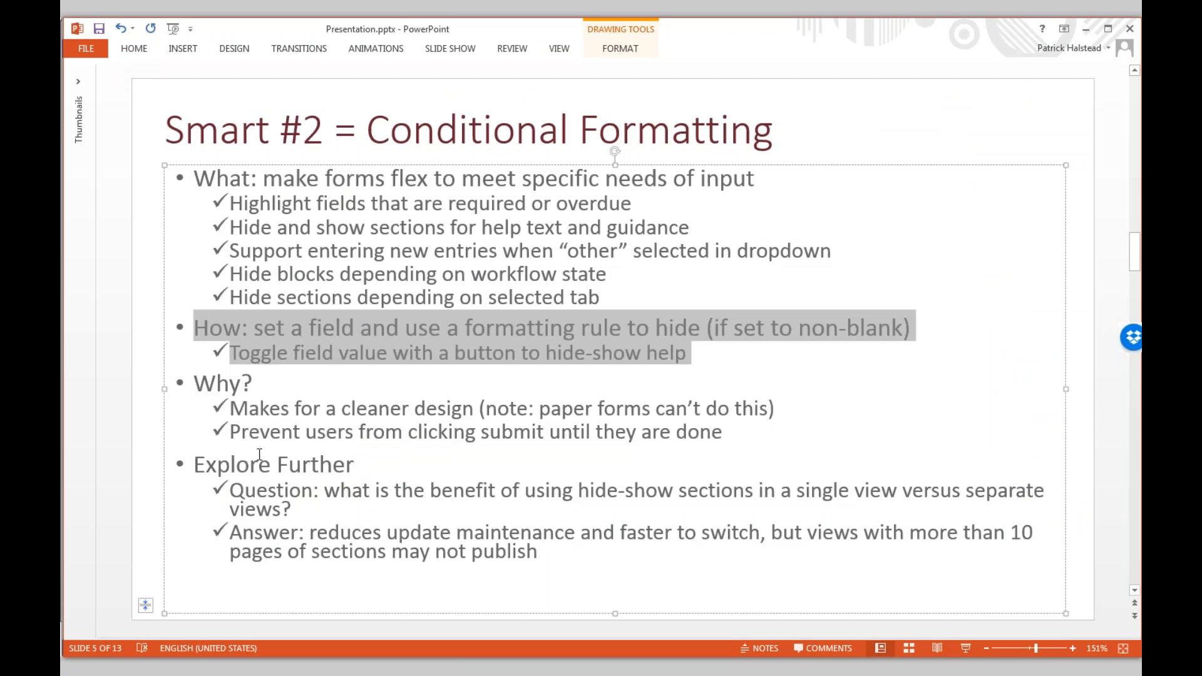
- Reveal the speaker notes listing the demos below the Conditional Formatting slide
left_click(318, 621)
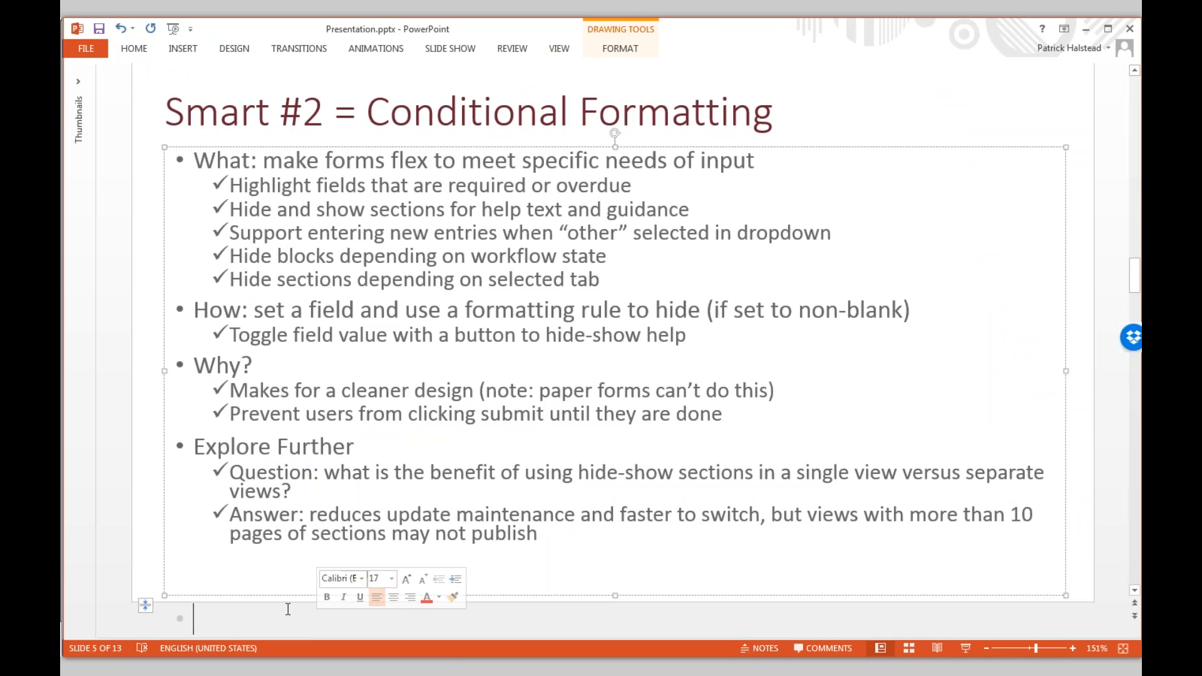
left_click(121, 605)
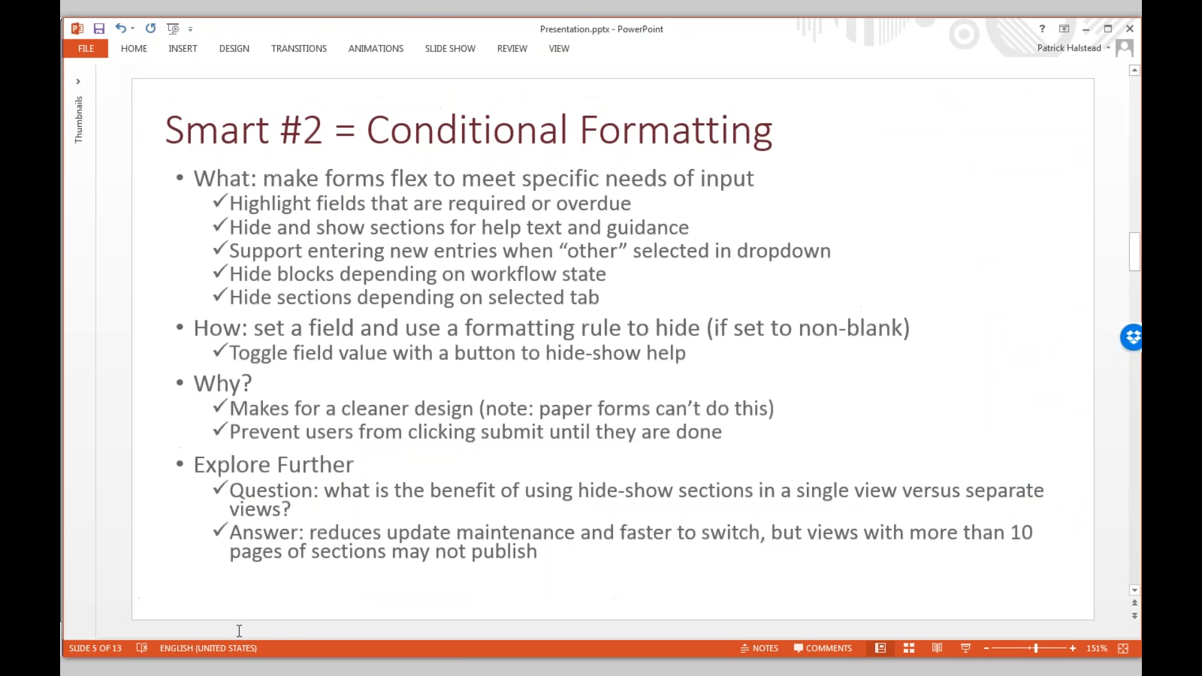
left_click_drag(237, 626, 244, 474)
key("alt+Tab")
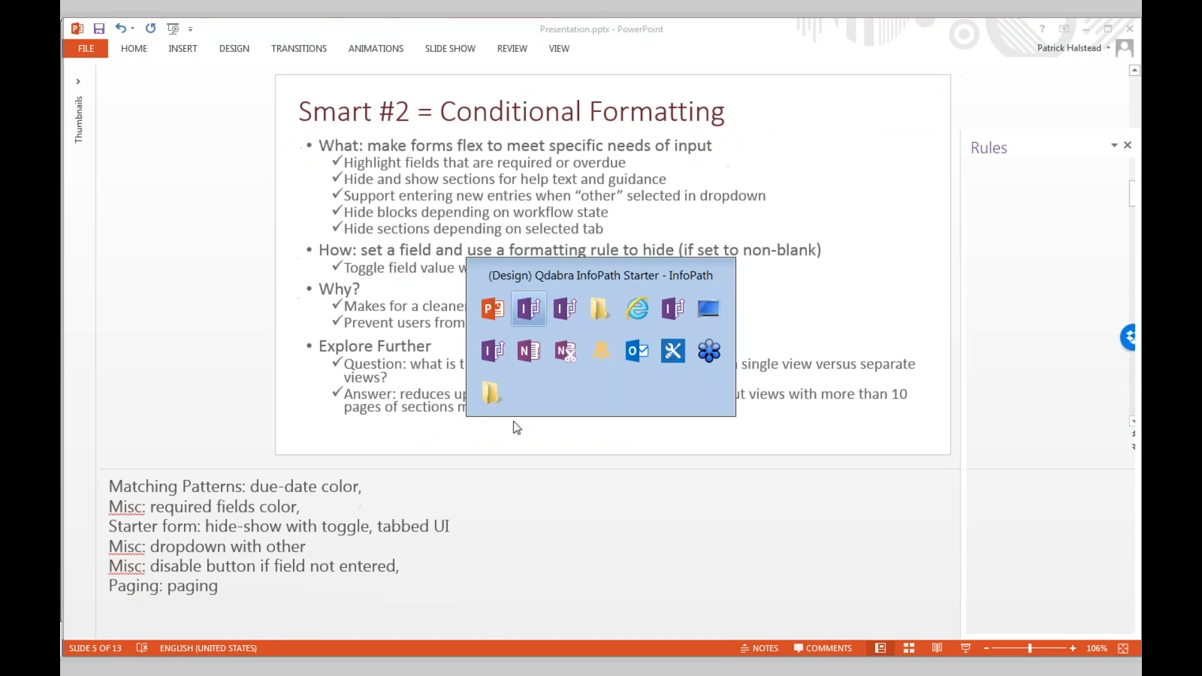
key("alt+Tab")
key("alt+Tab")
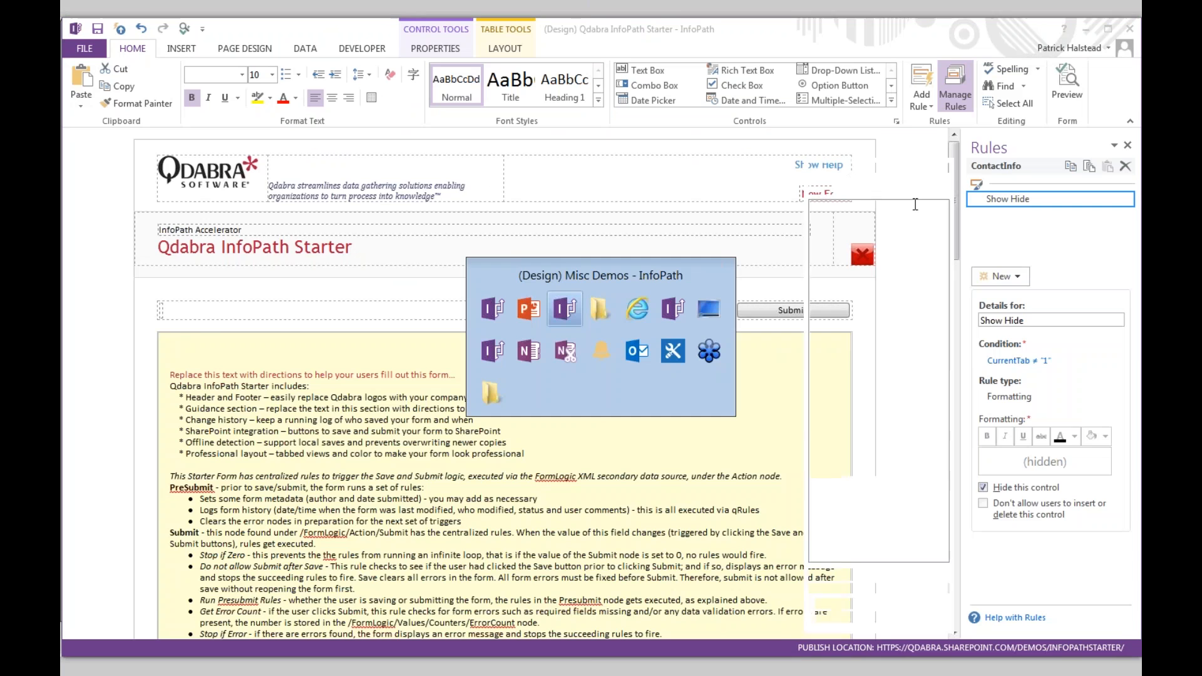
left_click_drag(787, 195, 792, 375)
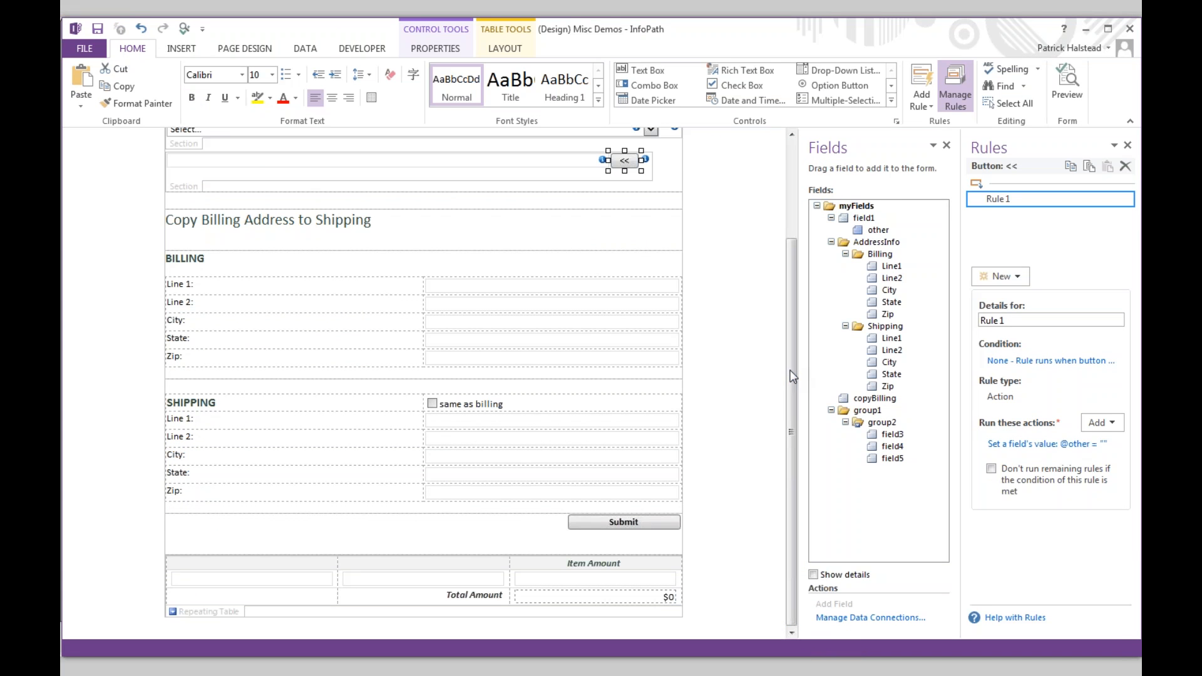
left_click(1067, 101)
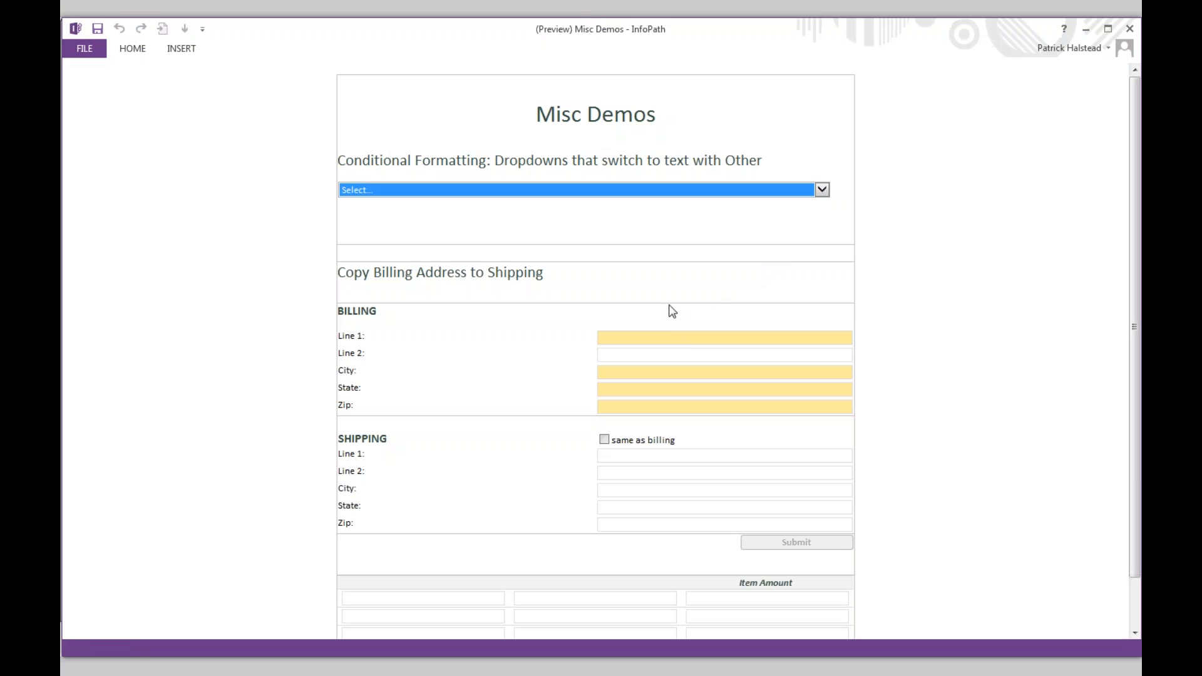
left_click(670, 337)
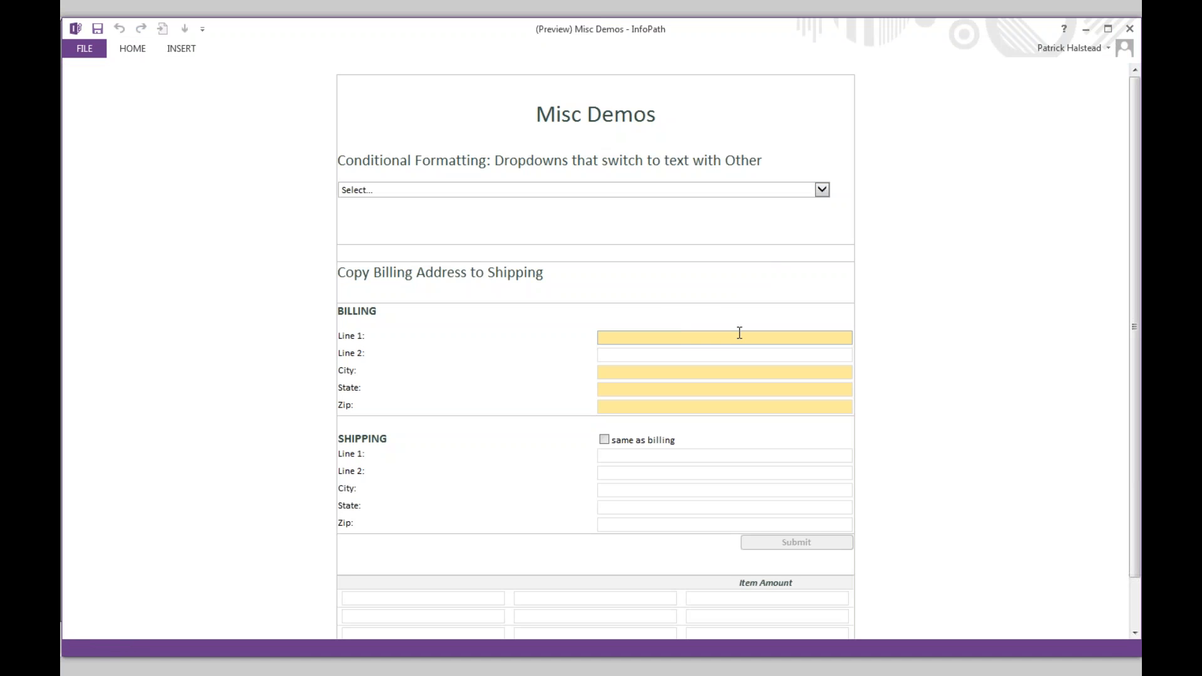
key("Tab")
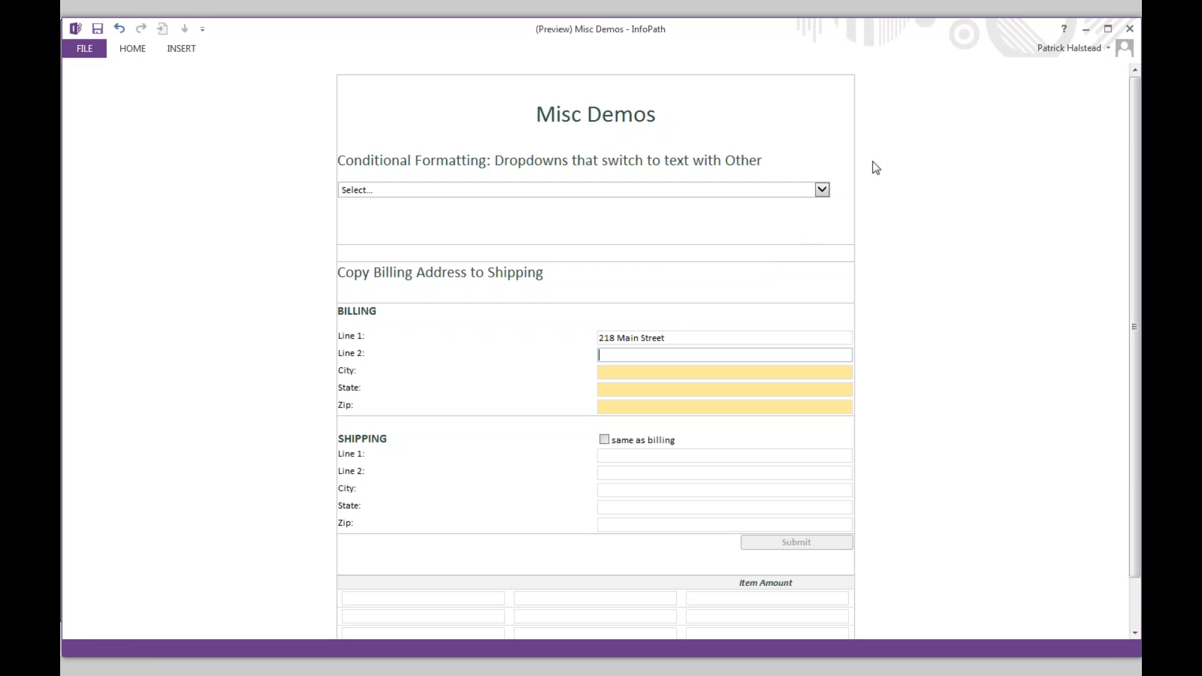
left_click(1127, 30)
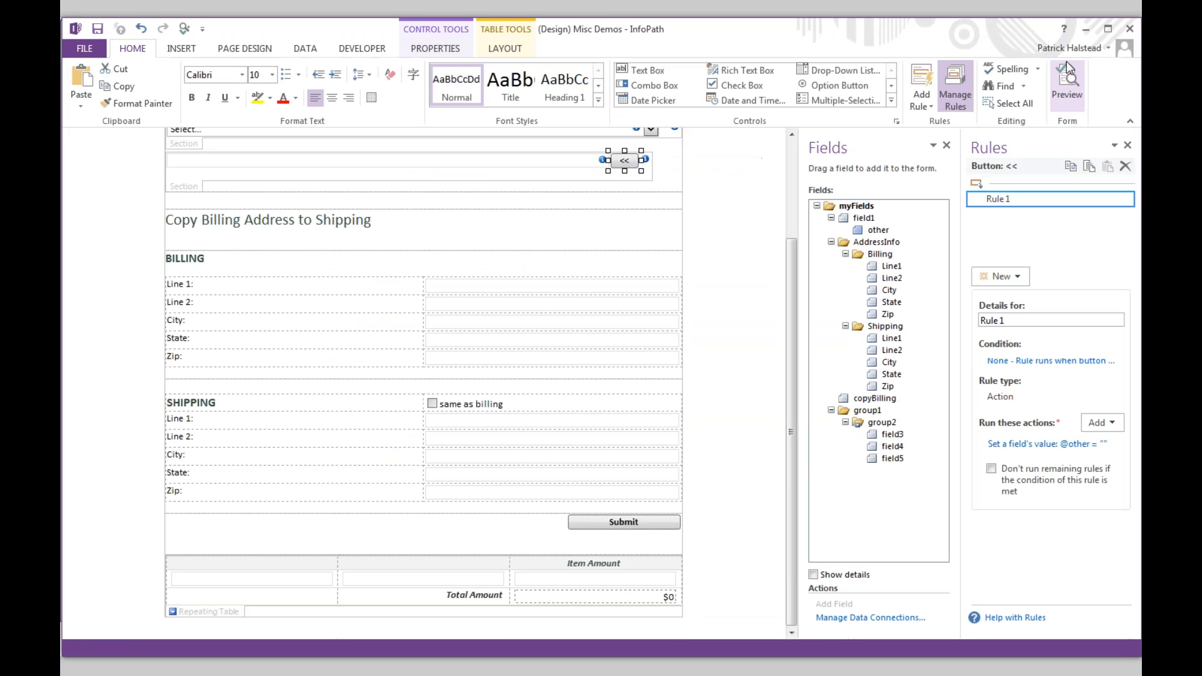
- Select the billing Line 2 box, browse its rule conditions, and preview the form again
left_click(464, 306)
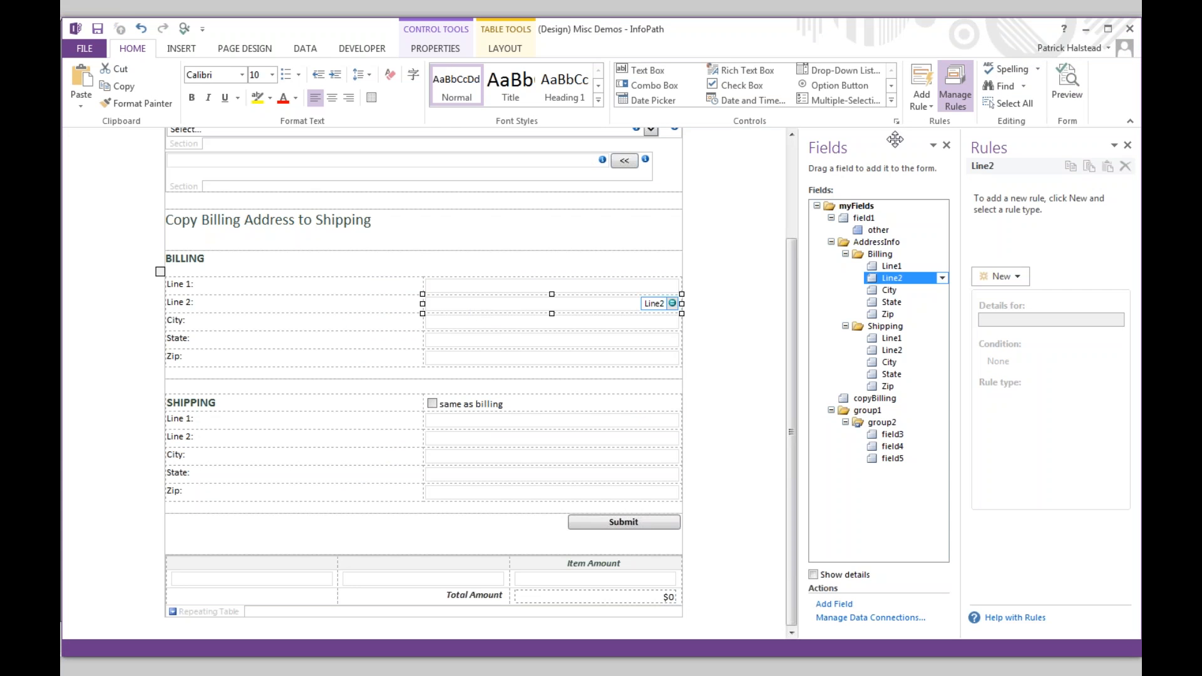
left_click(926, 108)
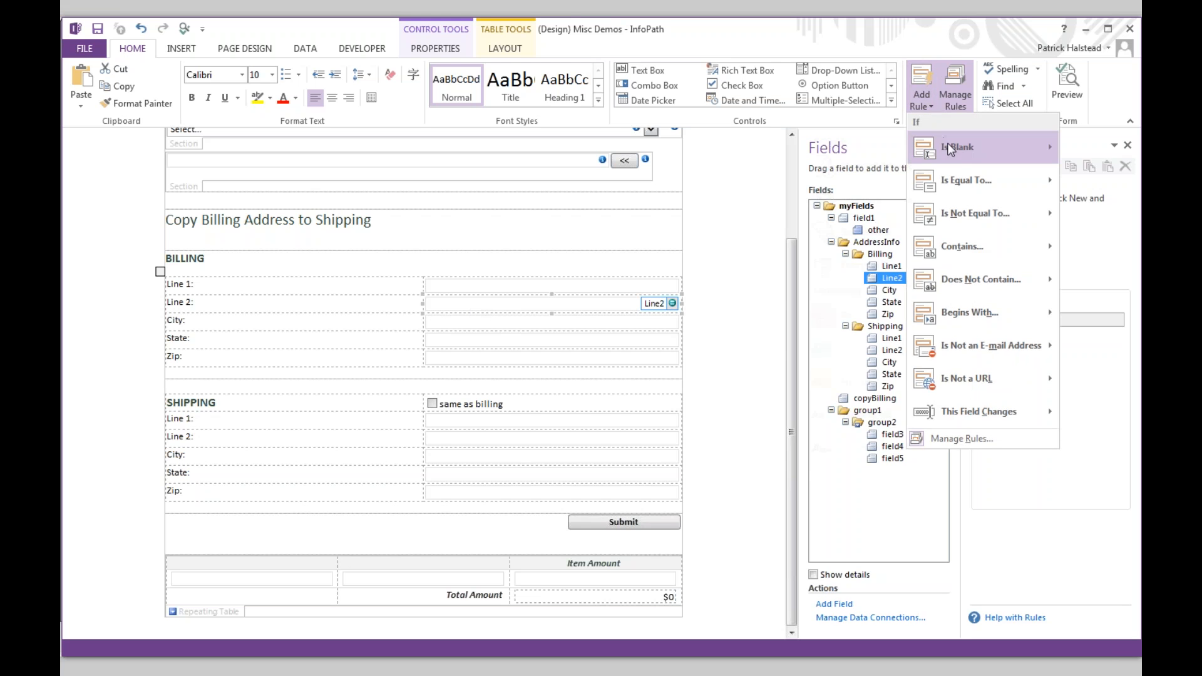
mouse_move(948, 143)
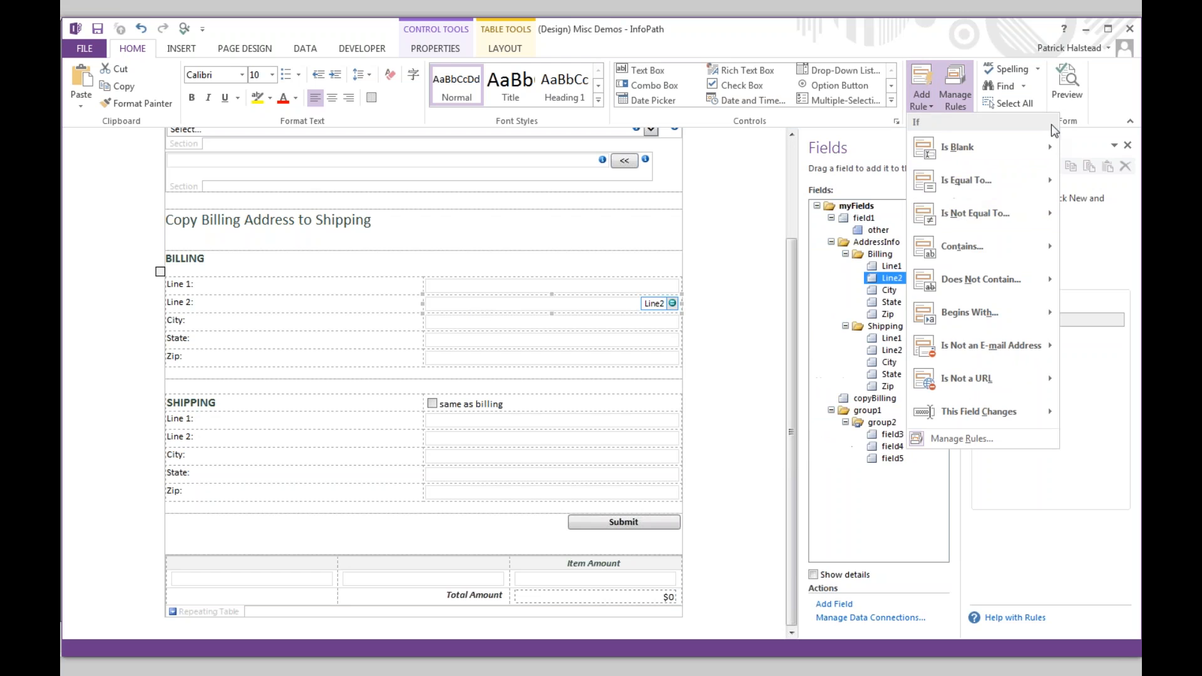
left_click(1067, 87)
left_click(1068, 88)
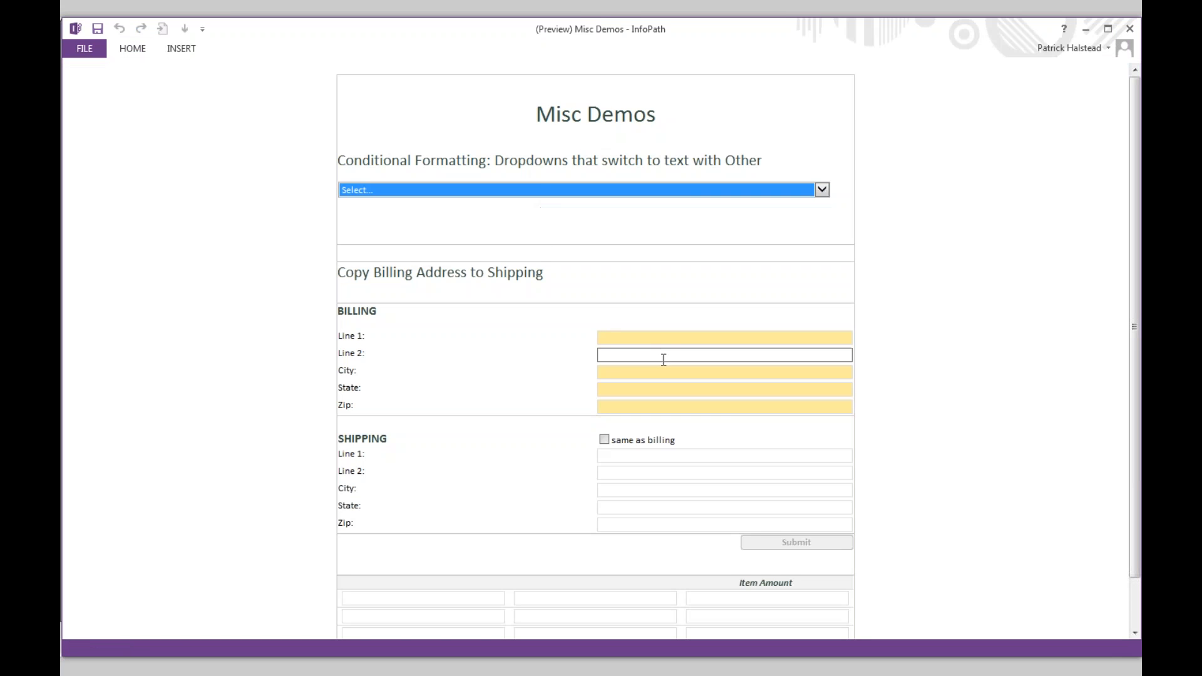
left_click(674, 335)
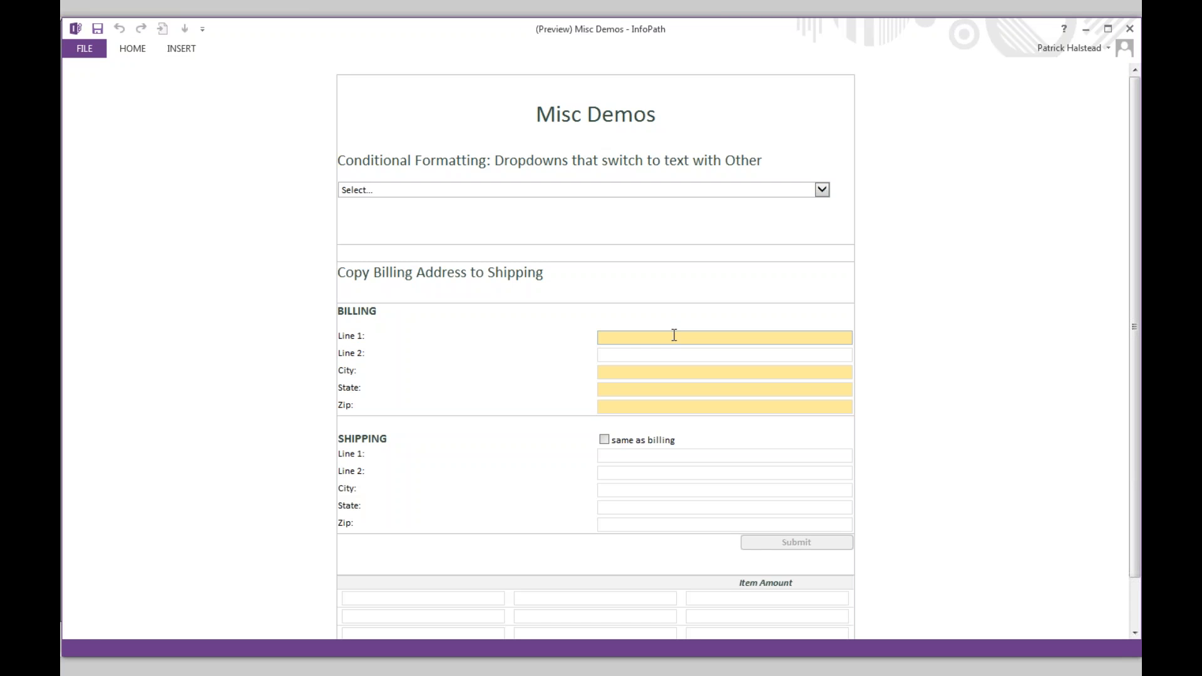
key("Tab")
key("Tab")
key("Tab")
key("Tab")
key("Tab")
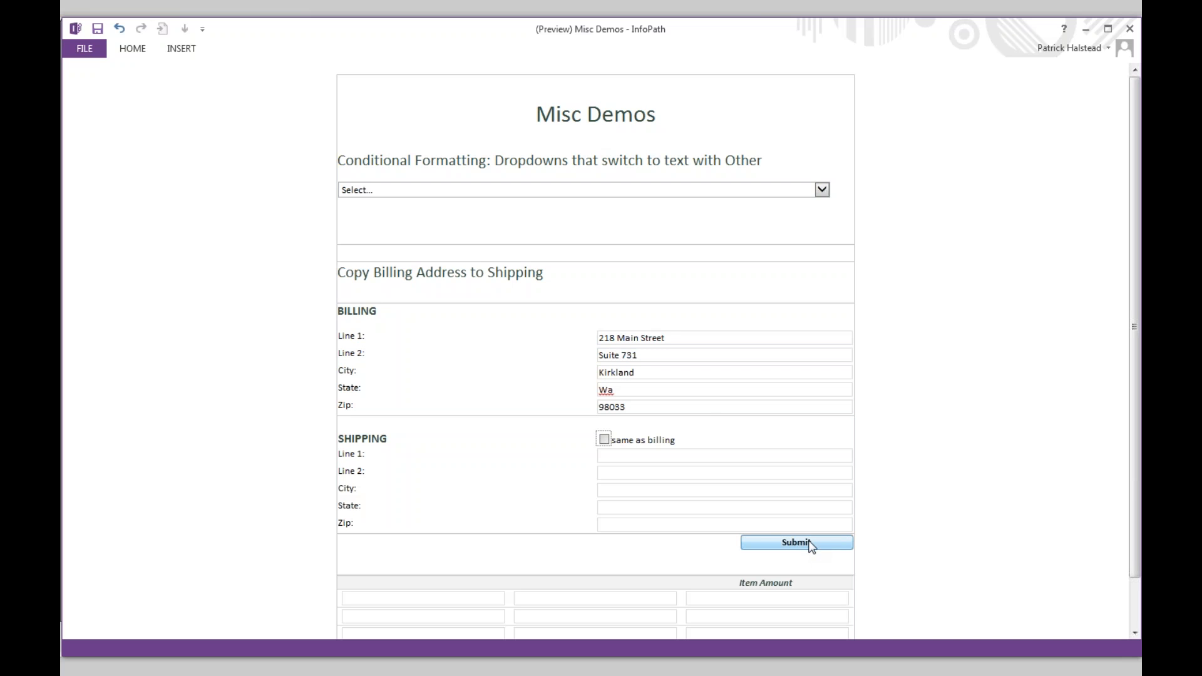
- Delete and re-enter Zip 98033 to show Submit disabling and enabling
left_click_drag(666, 406, 551, 397)
key("BackSpace")
key("Tab")
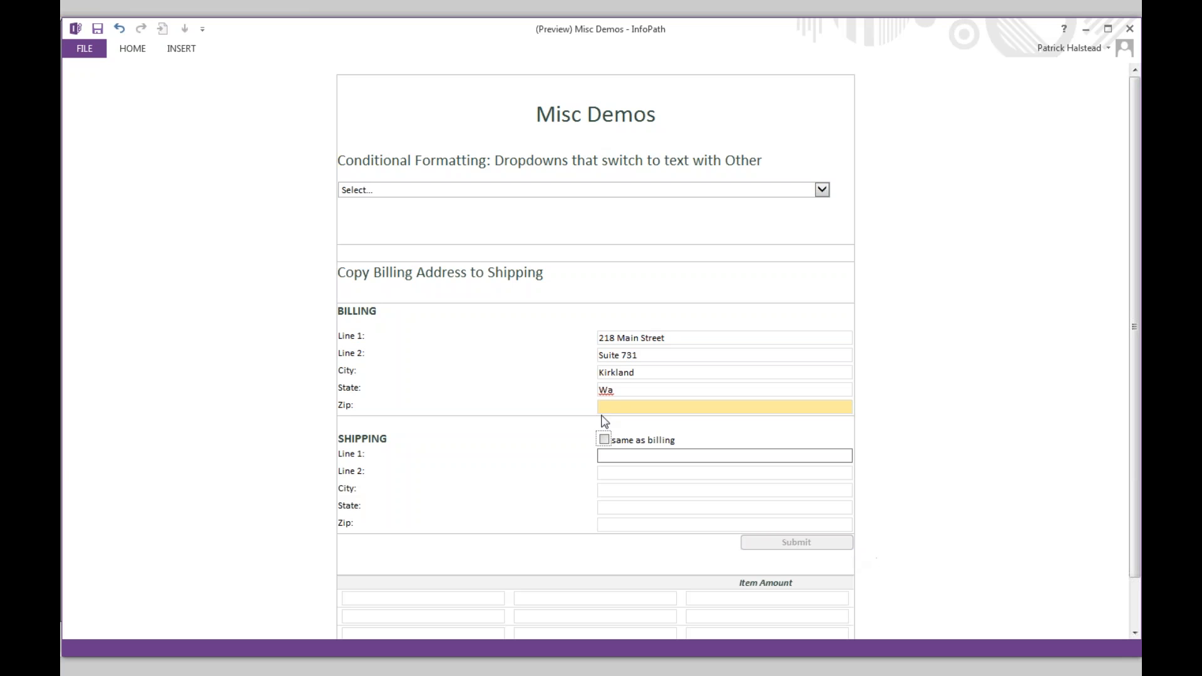
left_click(614, 406)
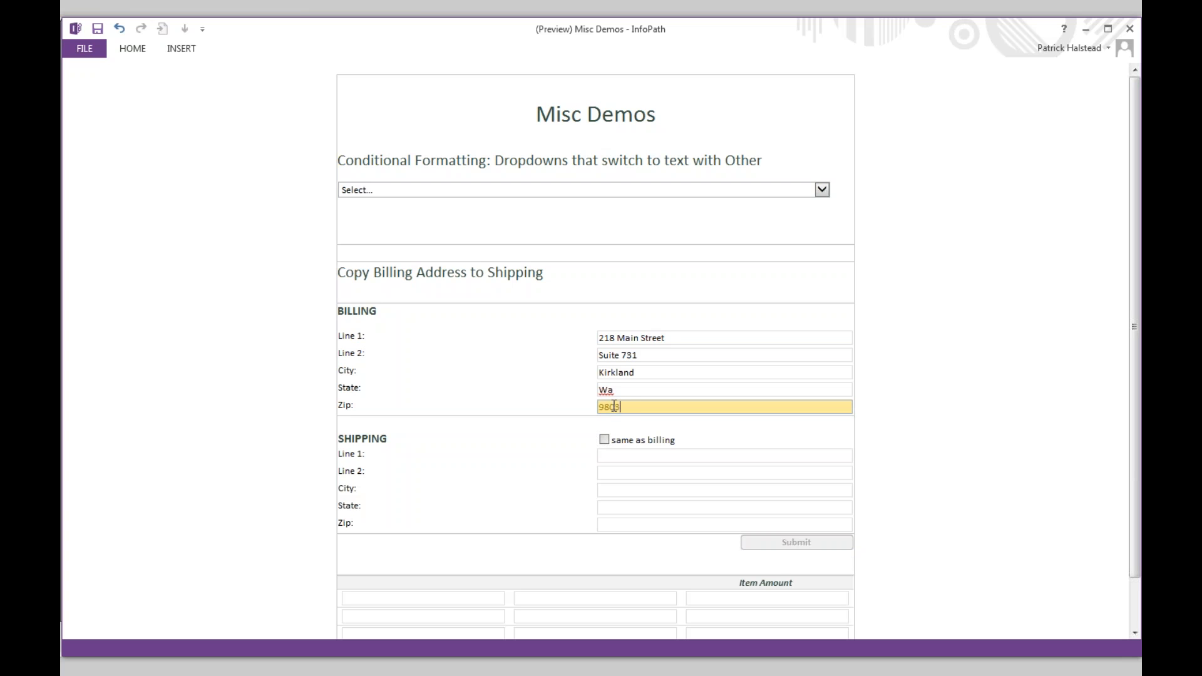
key("Tab")
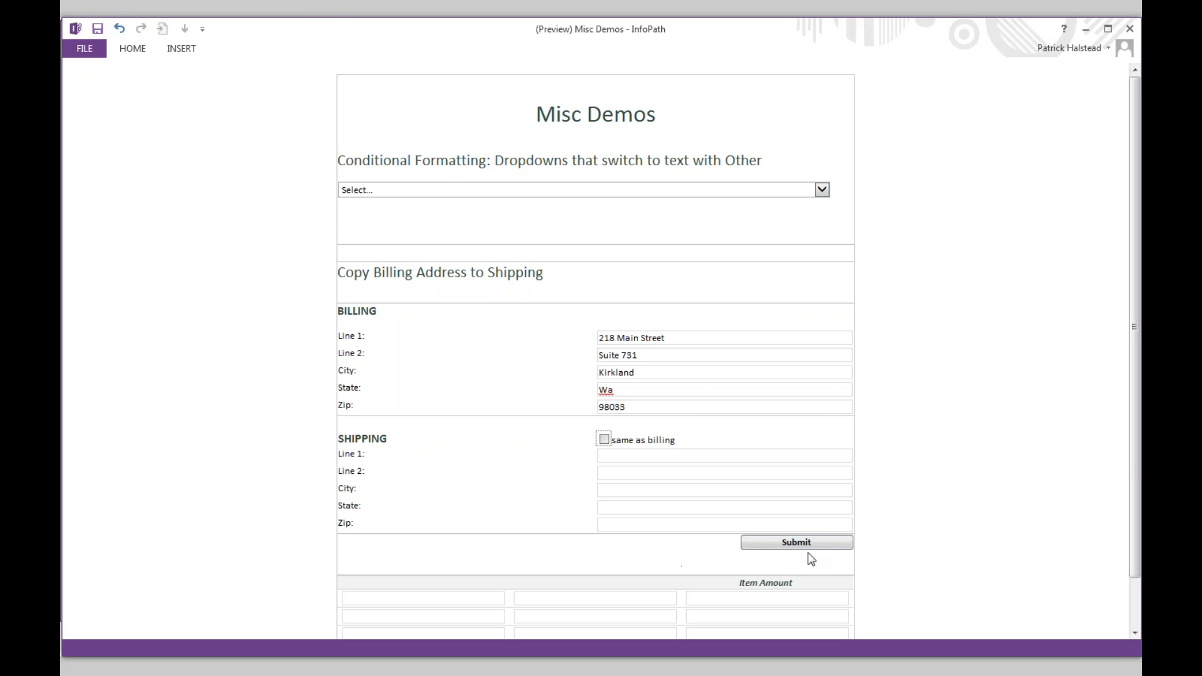
left_click(629, 408)
left_click_drag(630, 408, 592, 404)
key("Delete")
left_click(699, 404)
type("98033")
key("Tab")
key("alt+Tab")
key("alt+Tab")
key("alt+Tab")
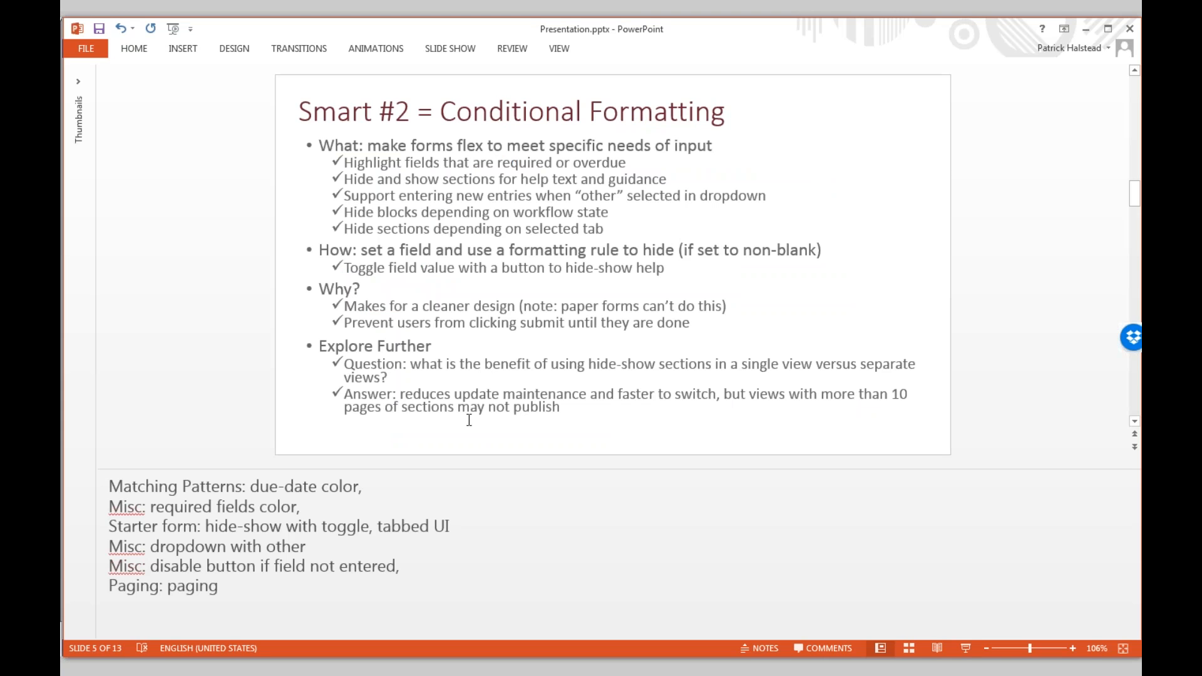
- Open the Paging.xsn template from the Smart Forms folder in InfoPath design
key("alt+Tab")
key("alt+Tab")
key("alt+Tab")
key("alt+Tab")
left_click(348, 213)
right_click(348, 211)
left_click(451, 237)
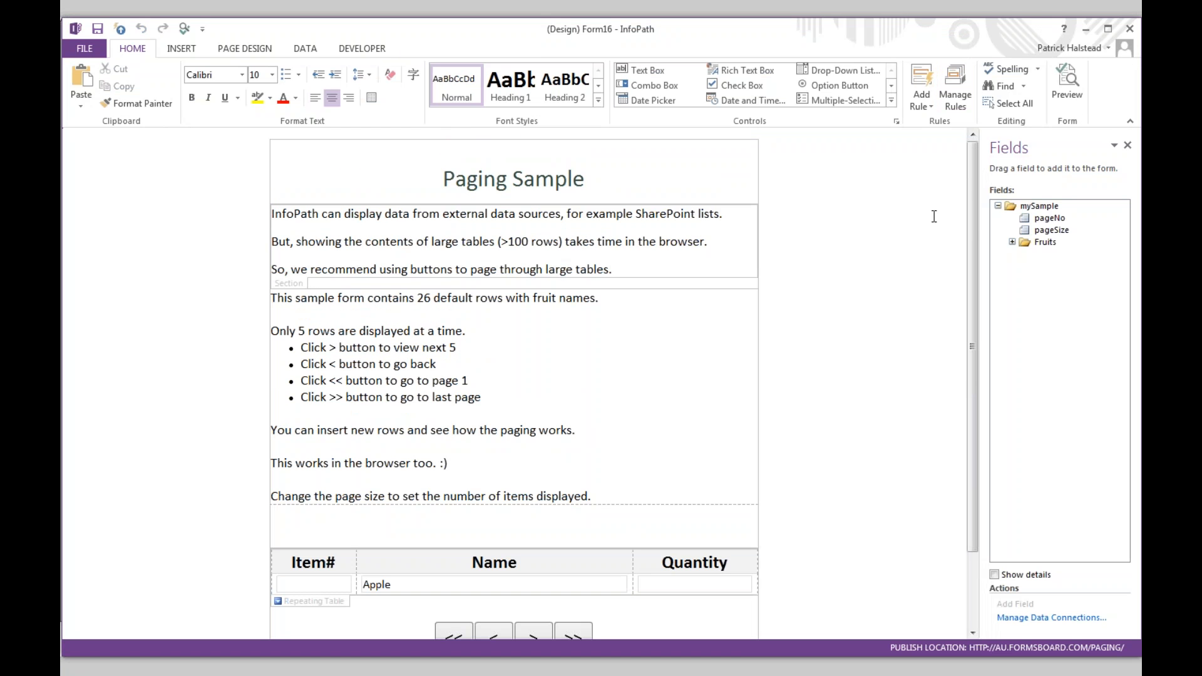
left_click(1075, 91)
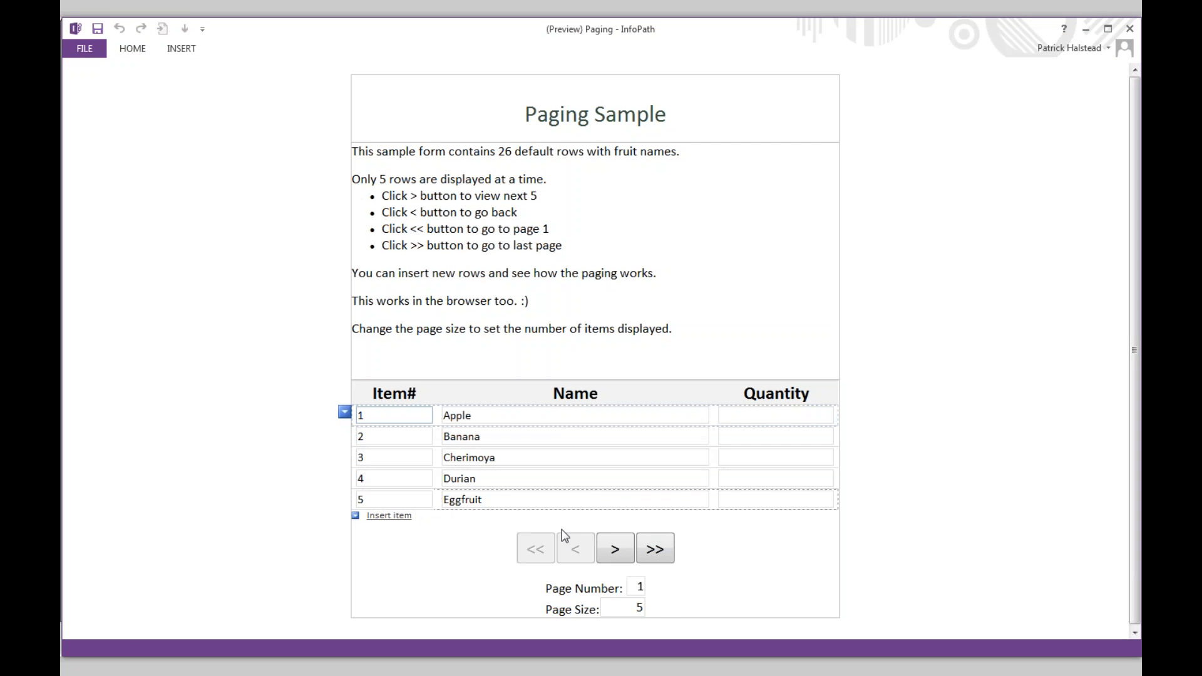
left_click(647, 608)
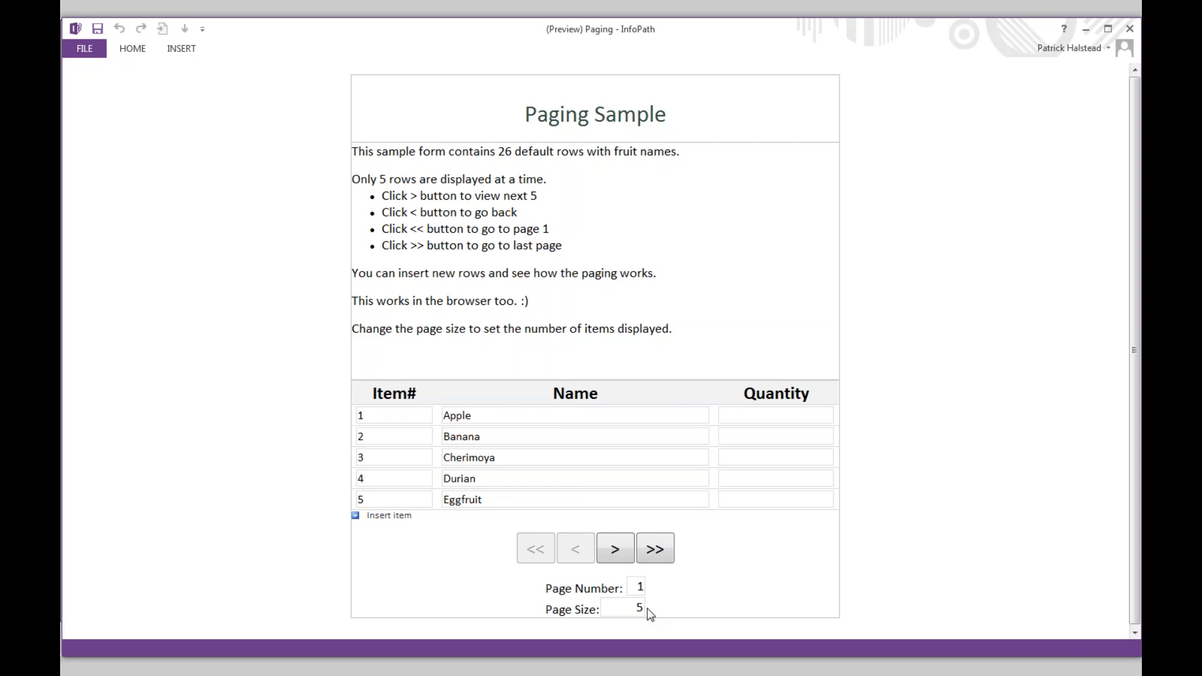
type("10")
key("Tab")
scroll(761, 416, "down", 3)
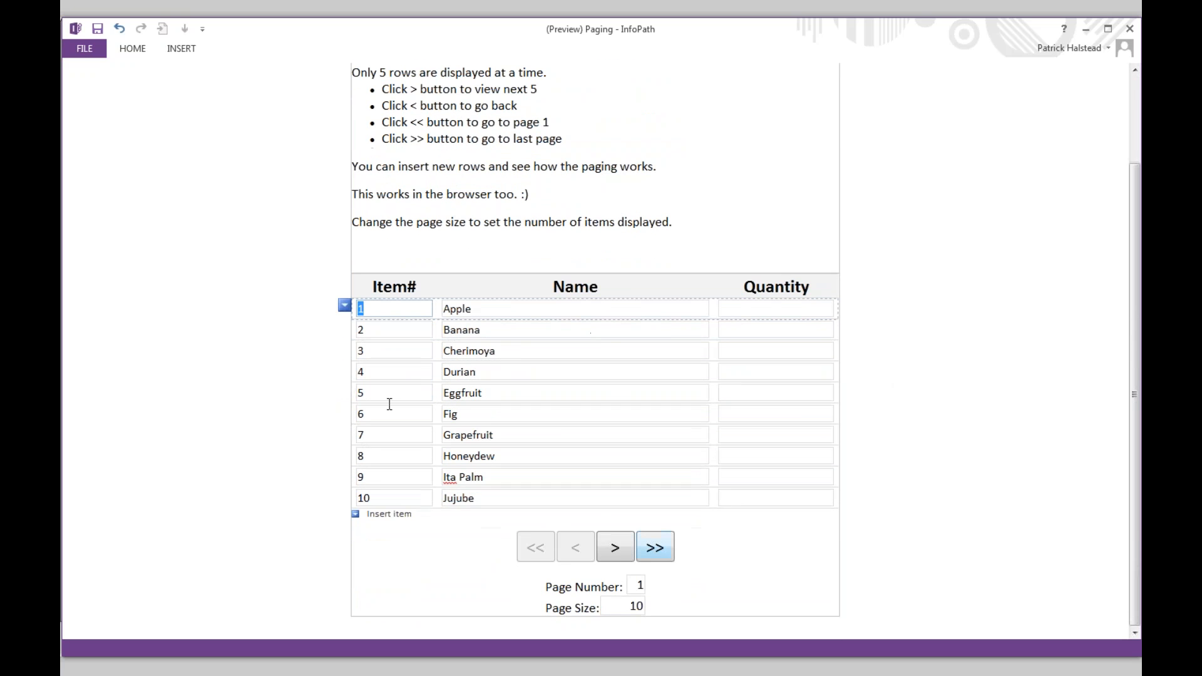
left_click(617, 548)
left_click(616, 549)
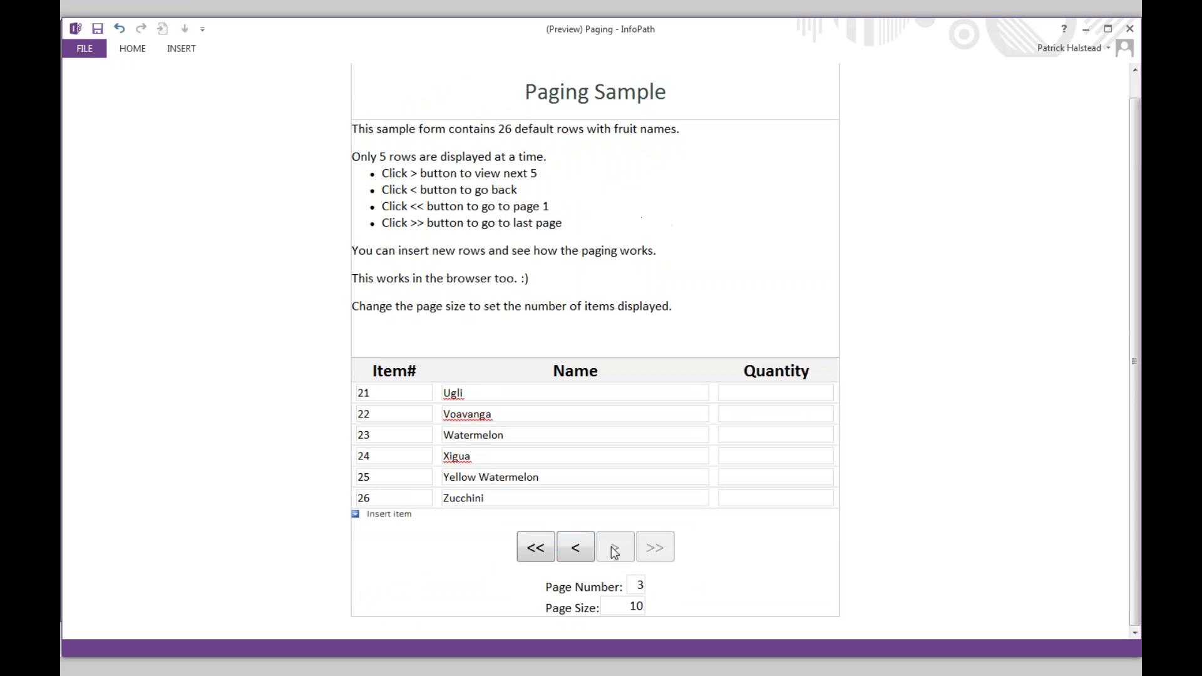
left_click(575, 548)
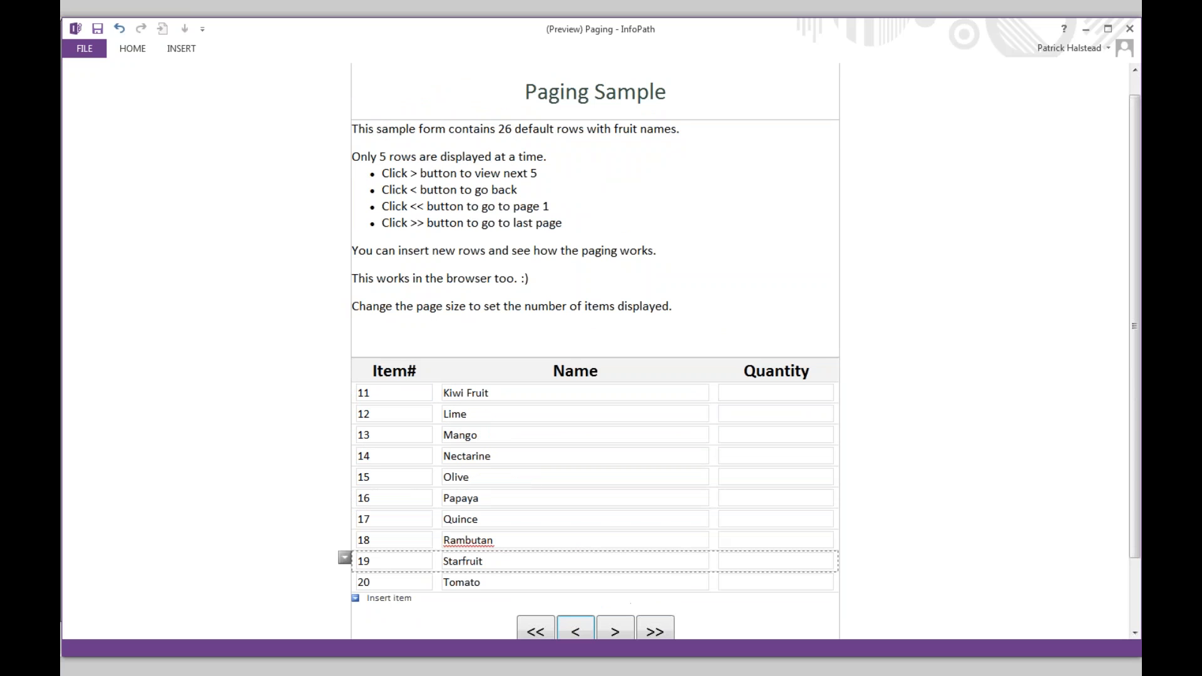
left_click(572, 633)
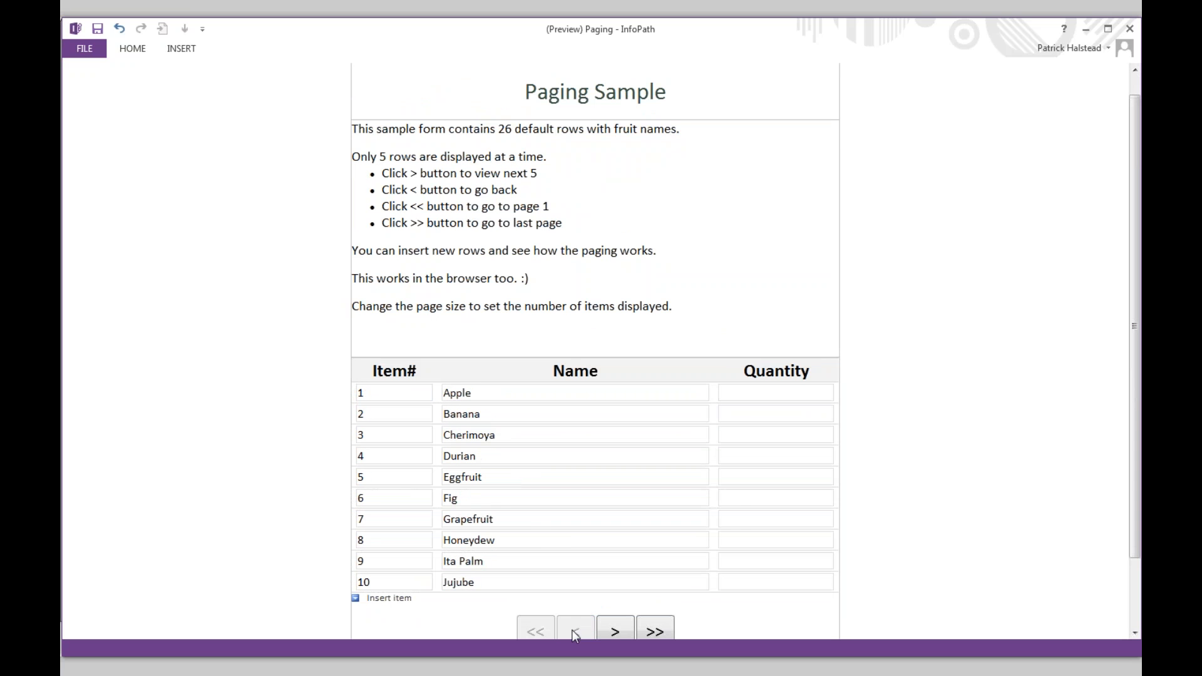
left_click(1127, 29)
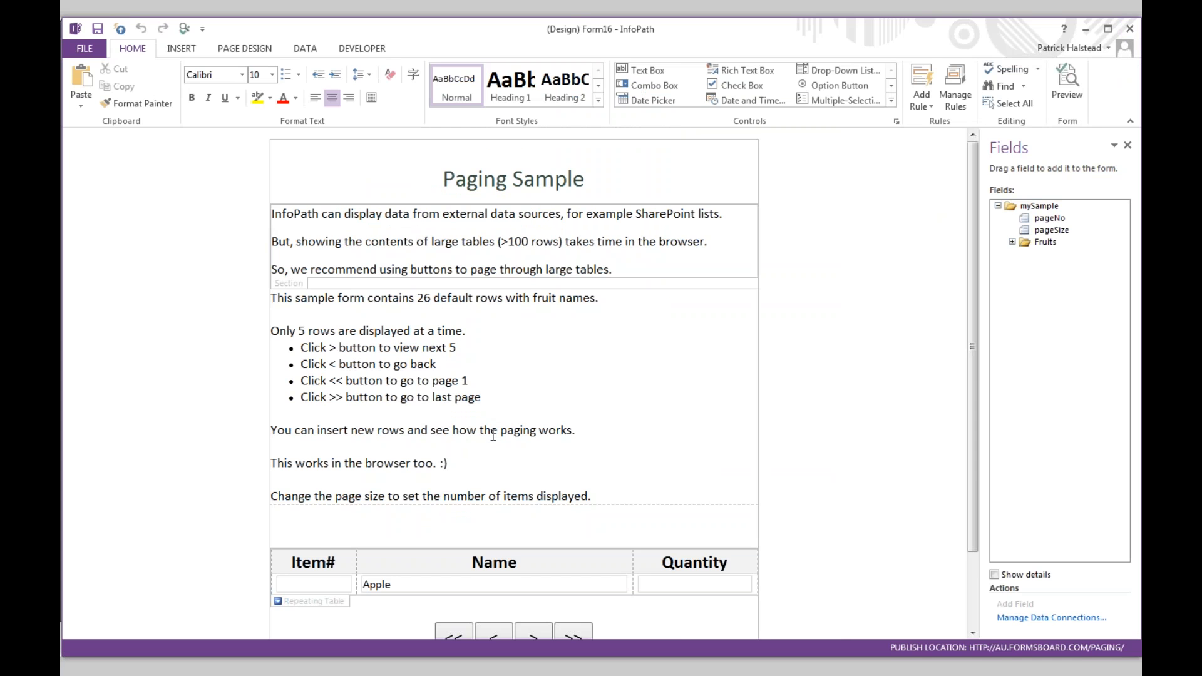
- Inspect the Fruit repeating table's Hide If On Previous rule condition without changing it
scroll(375, 488, "down", 3)
left_click(326, 514)
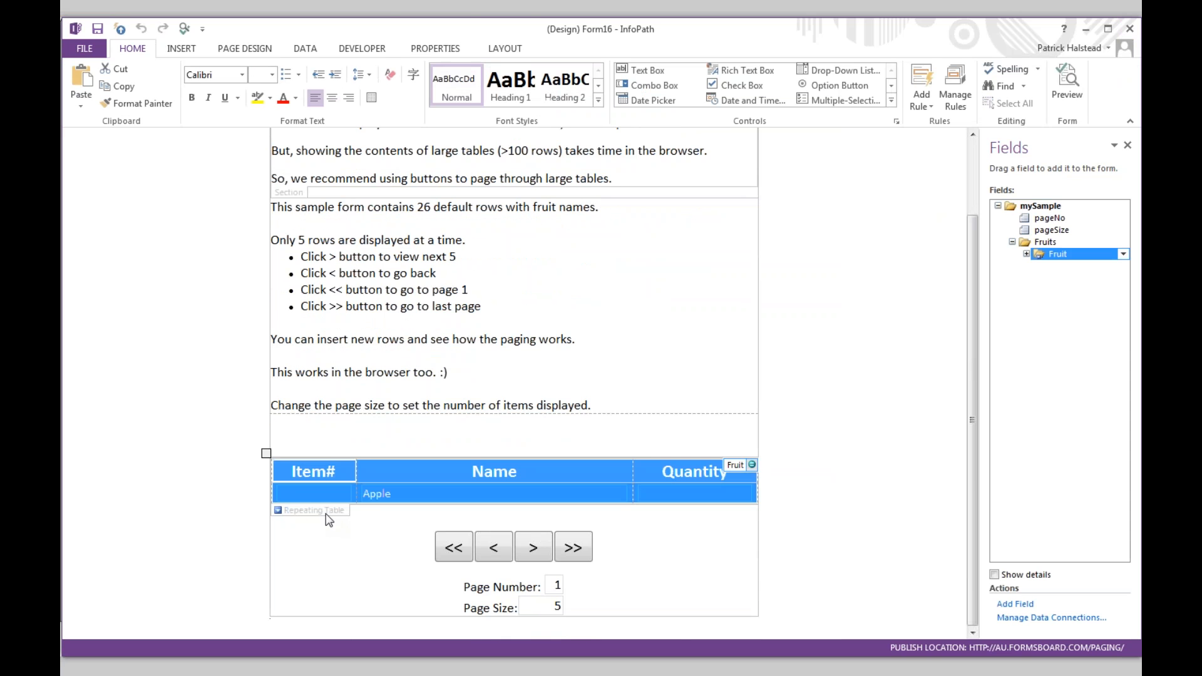
left_click(957, 88)
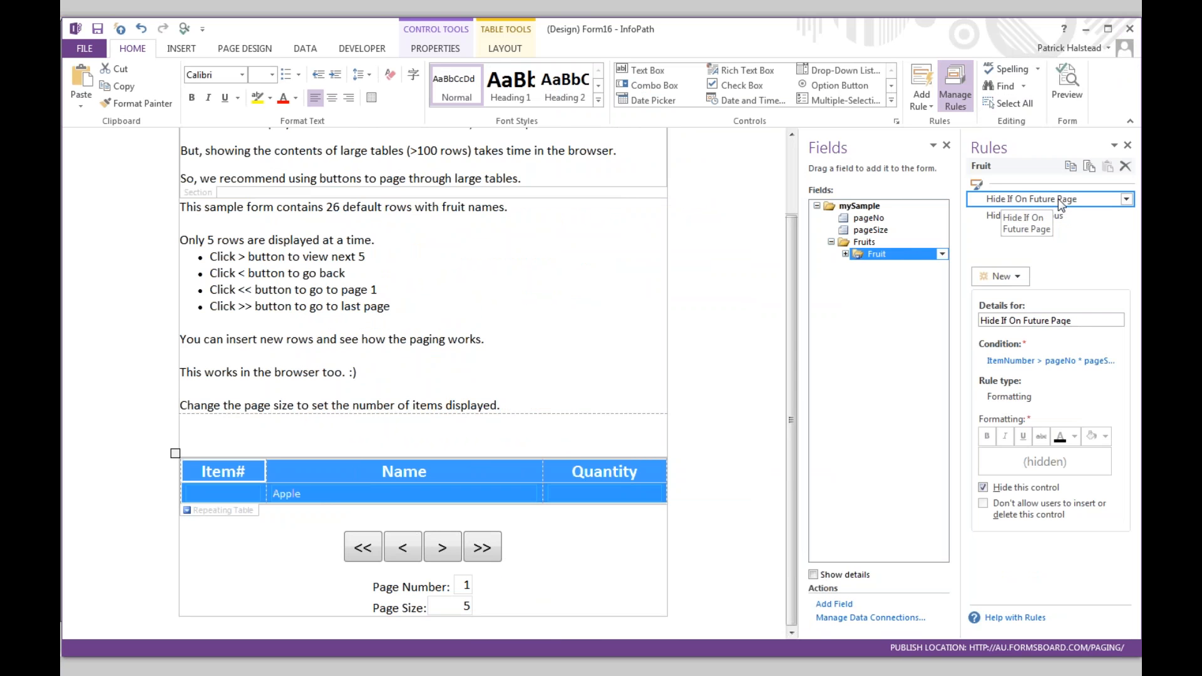
left_click(1057, 217)
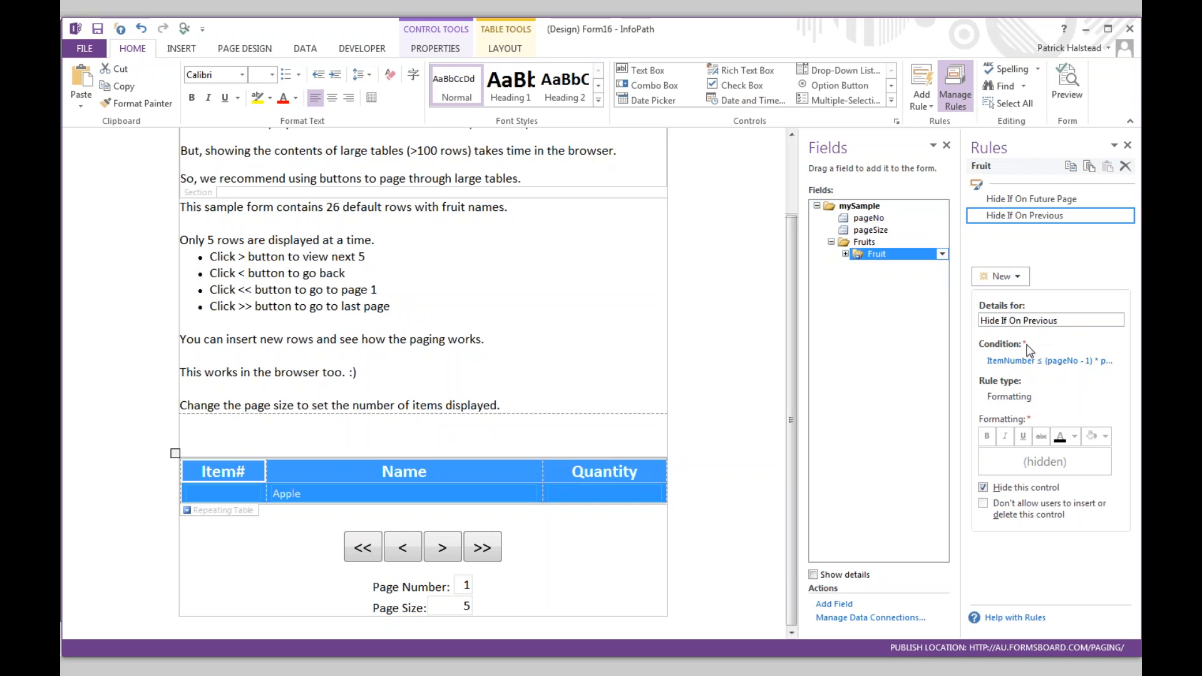
left_click(1018, 361)
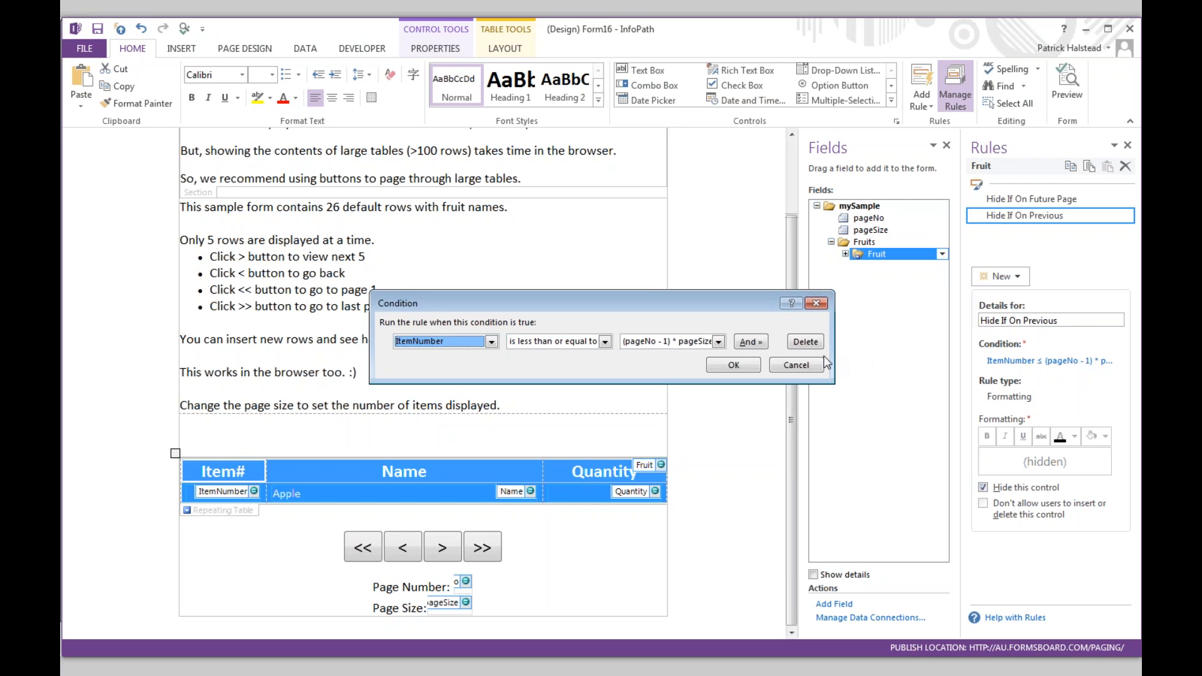
left_click(657, 342)
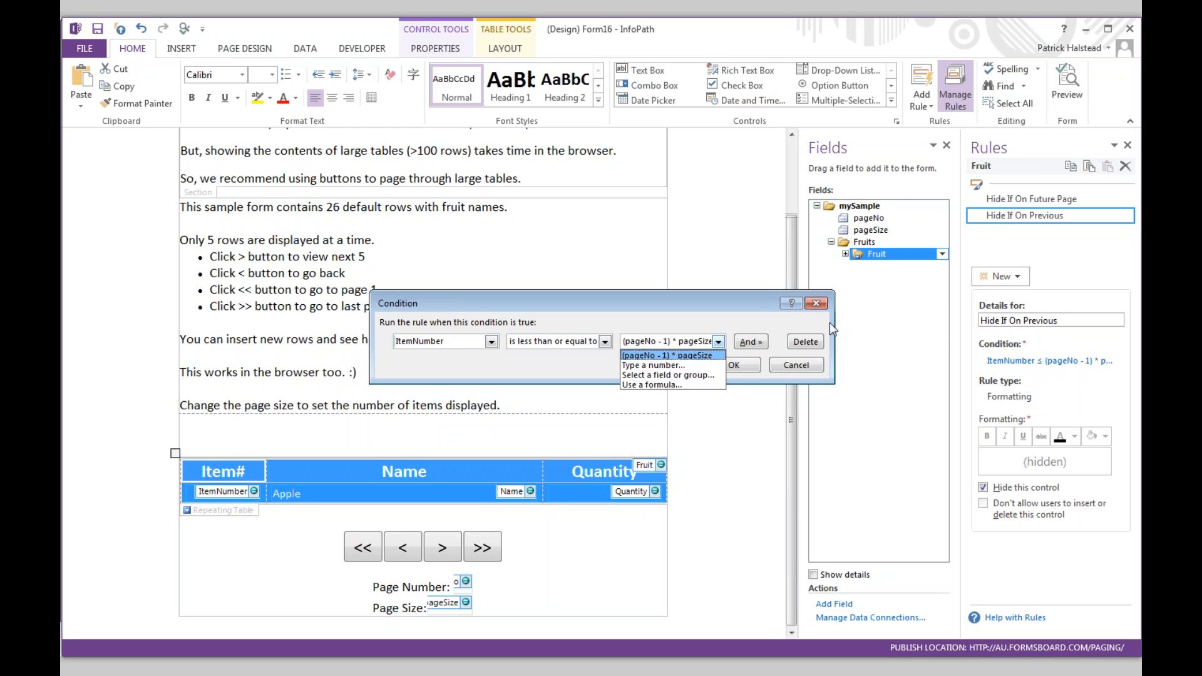
left_click(817, 302)
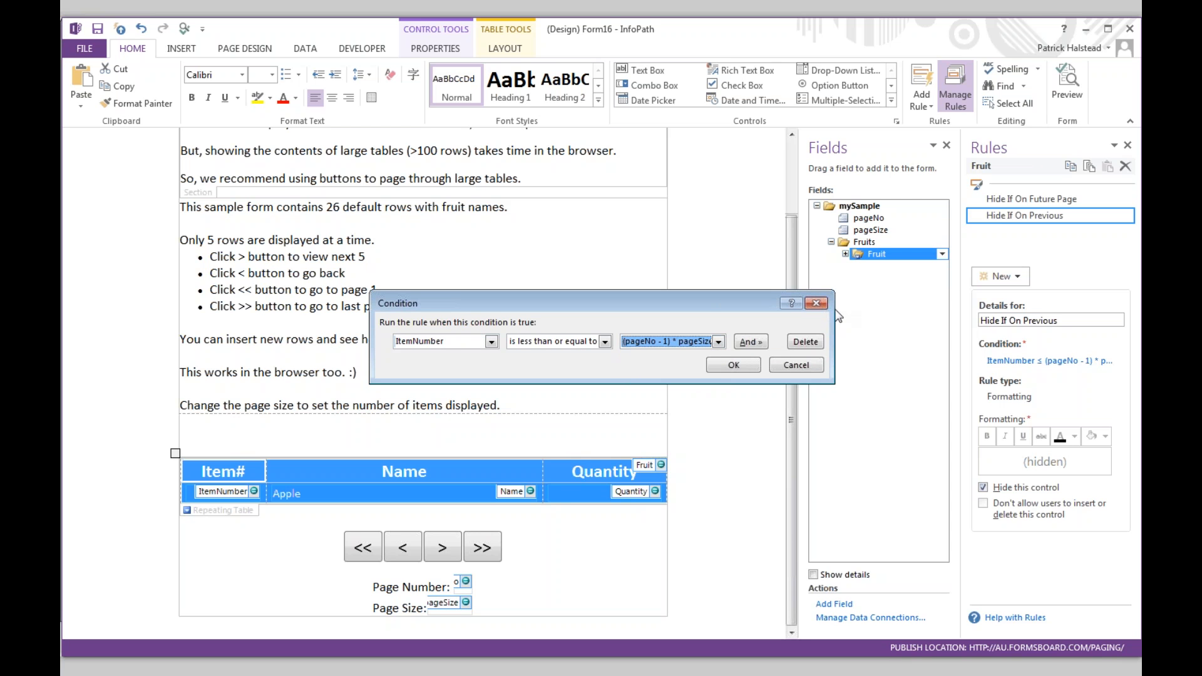
left_click(817, 303)
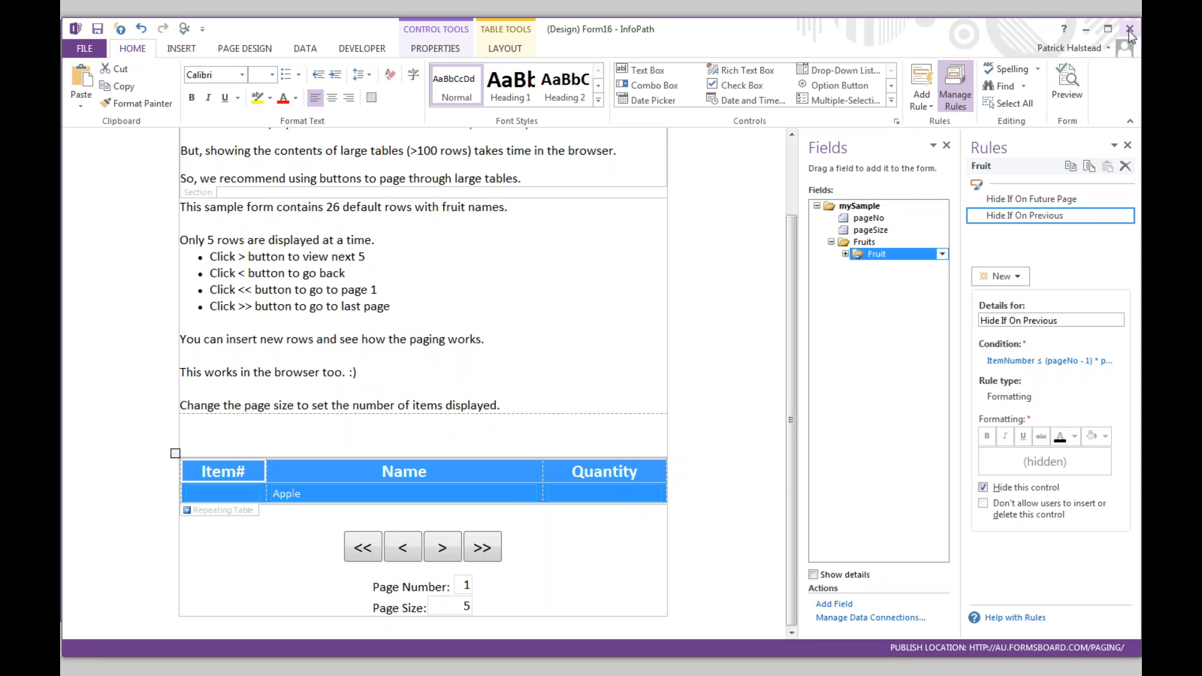
- Open the ItemNumber field's properties to show its default-value formula
left_click(845, 253)
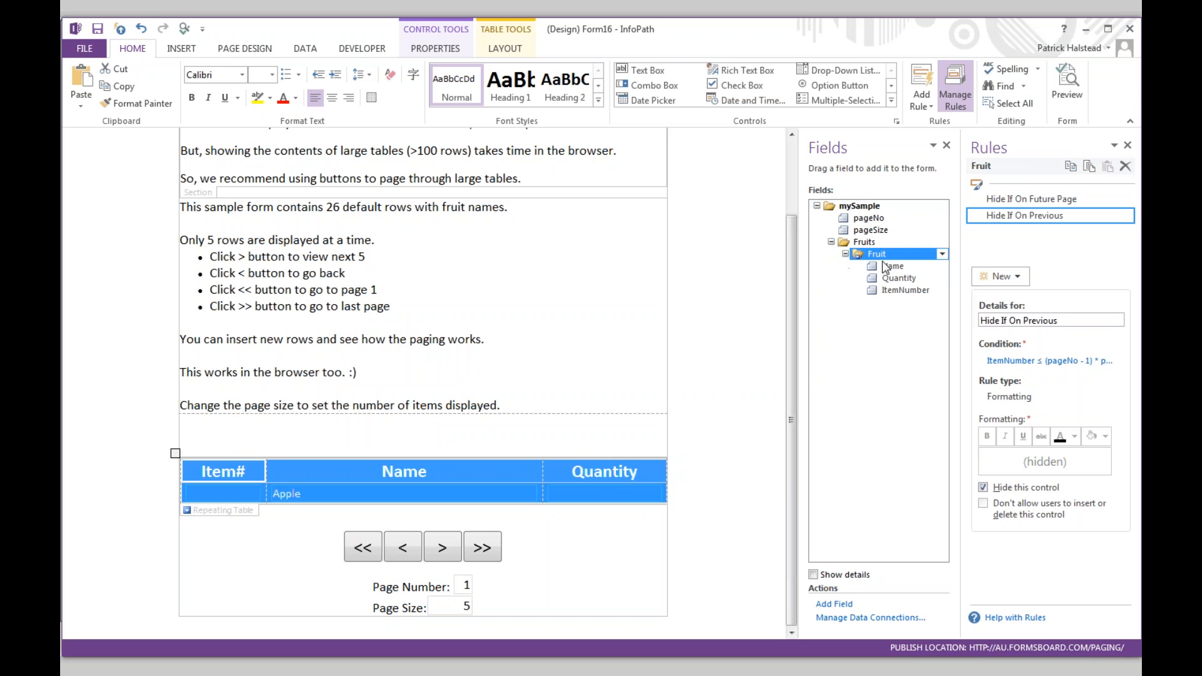
left_click(904, 291)
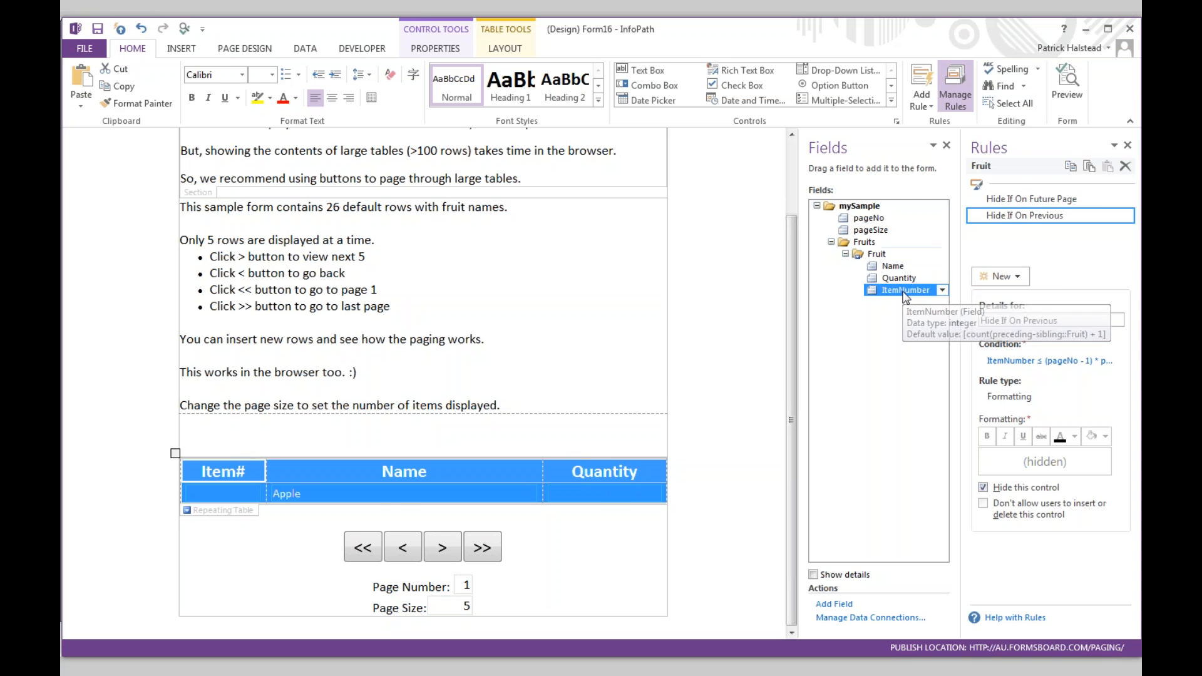
double_click(903, 290)
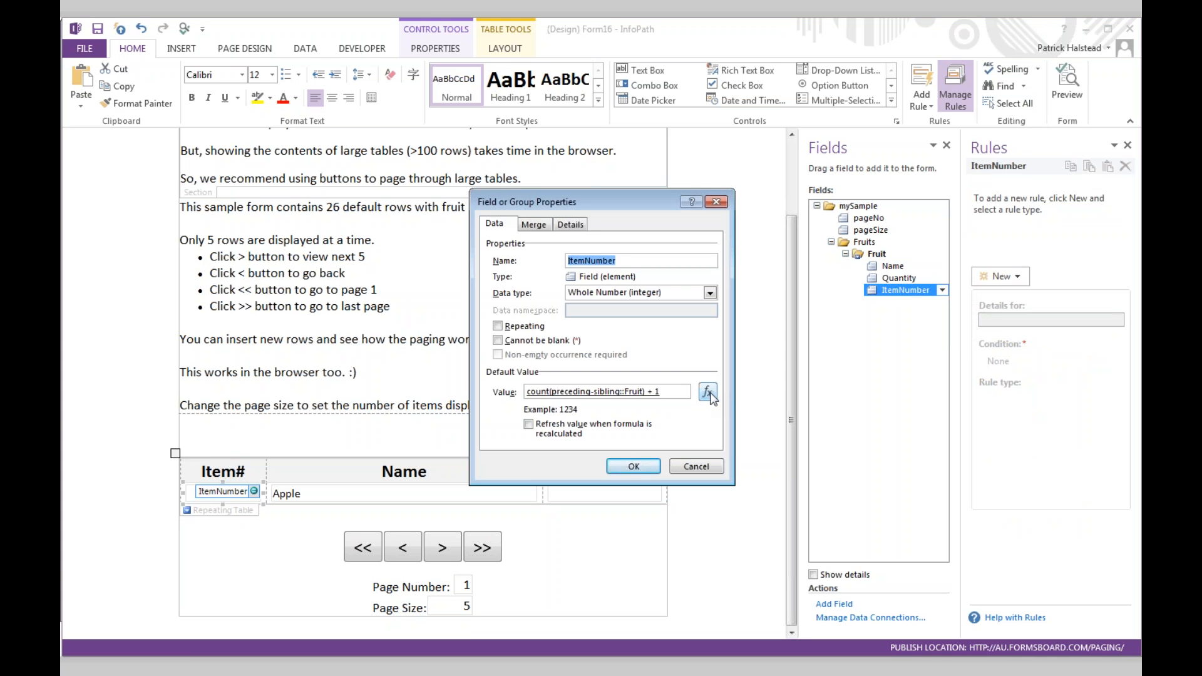
key("alt+Tab")
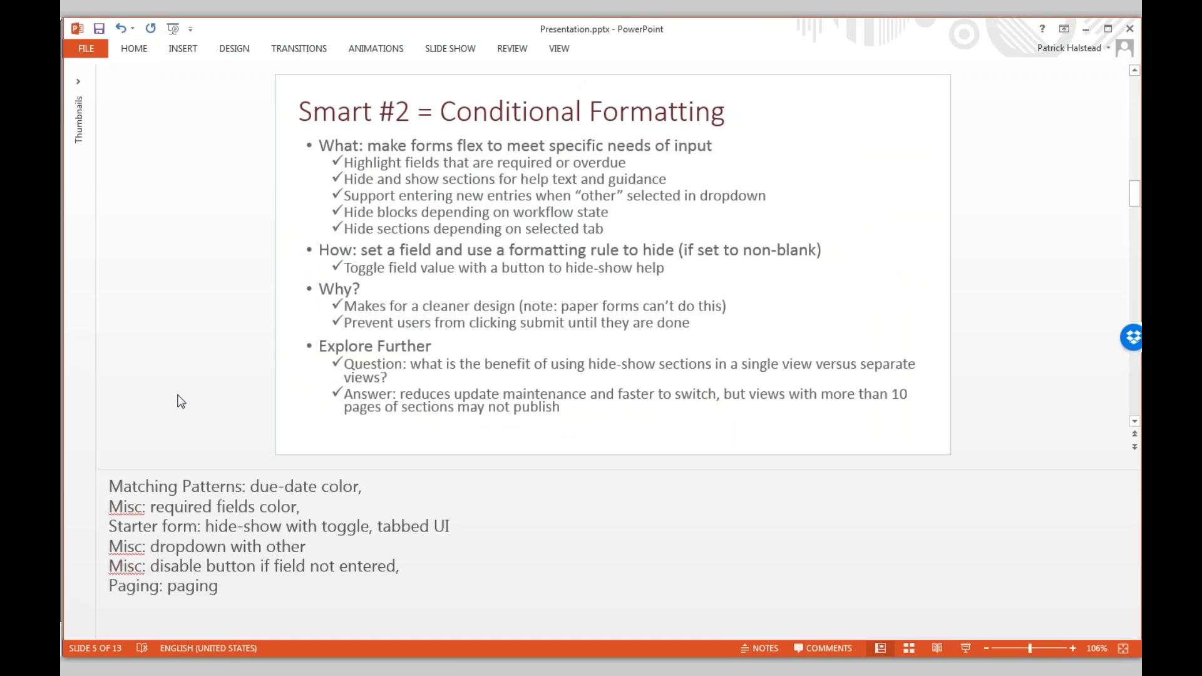
- Advance to slide 6 'Smart #3 = Default Values', shrink the notes to enlarge the slide, and return to InfoPath
scroll(181, 401, "down", 1)
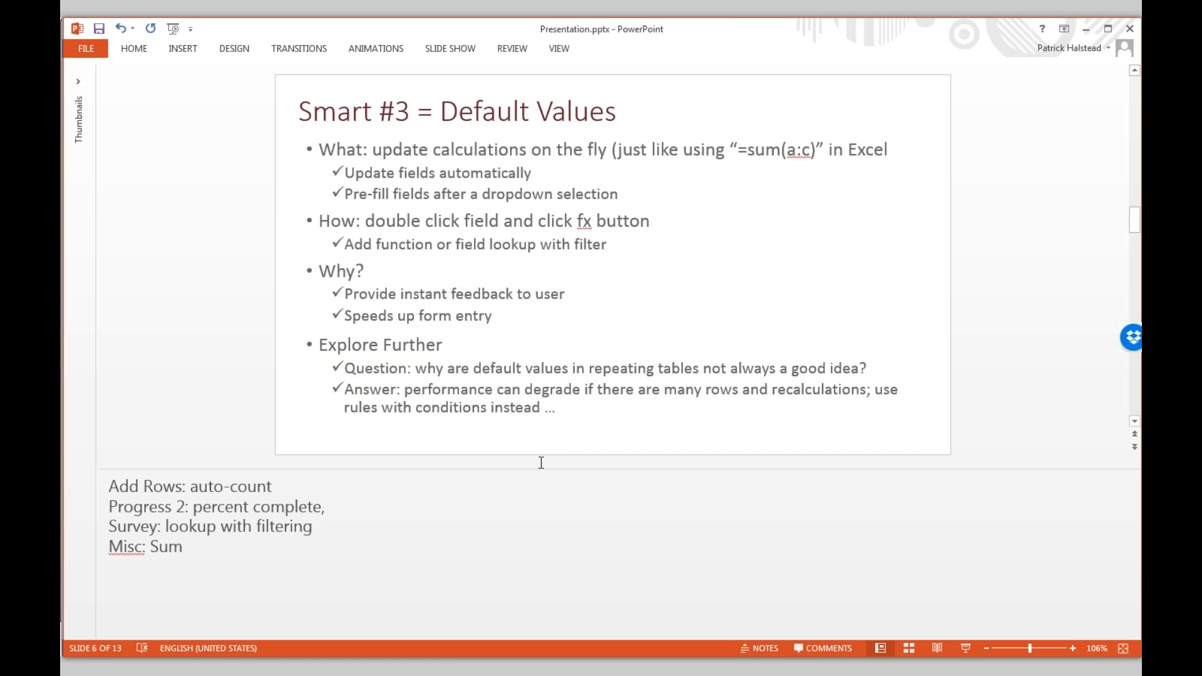
left_click_drag(540, 469, 539, 615)
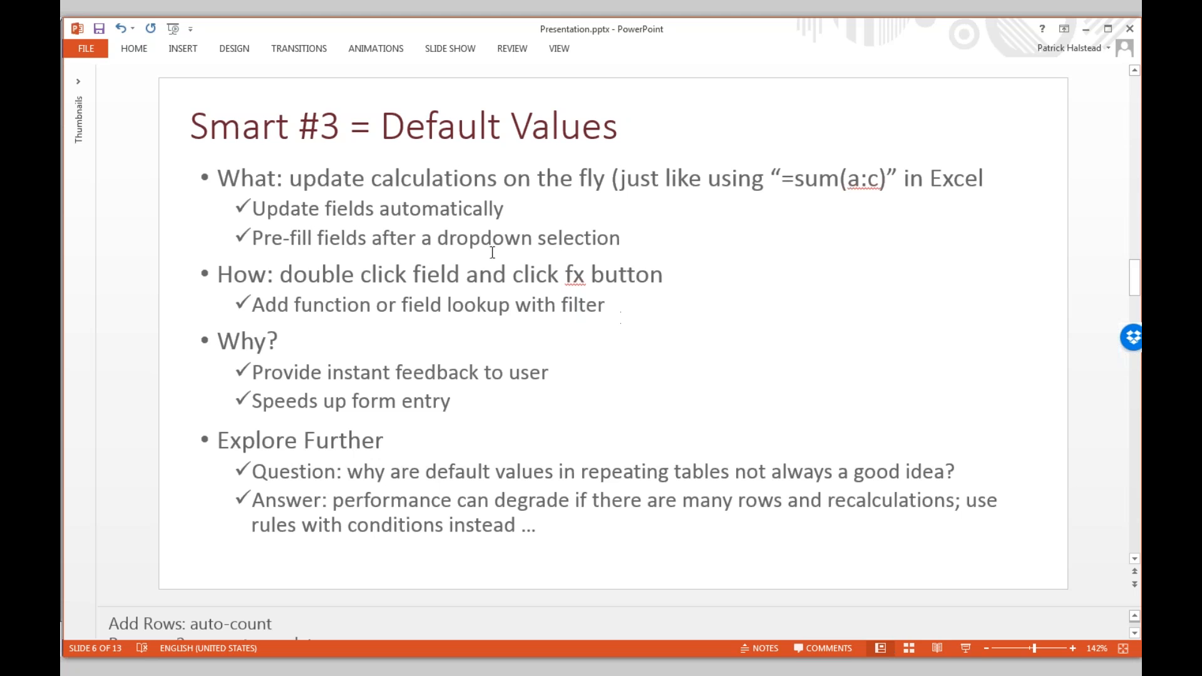
key("alt+Tab")
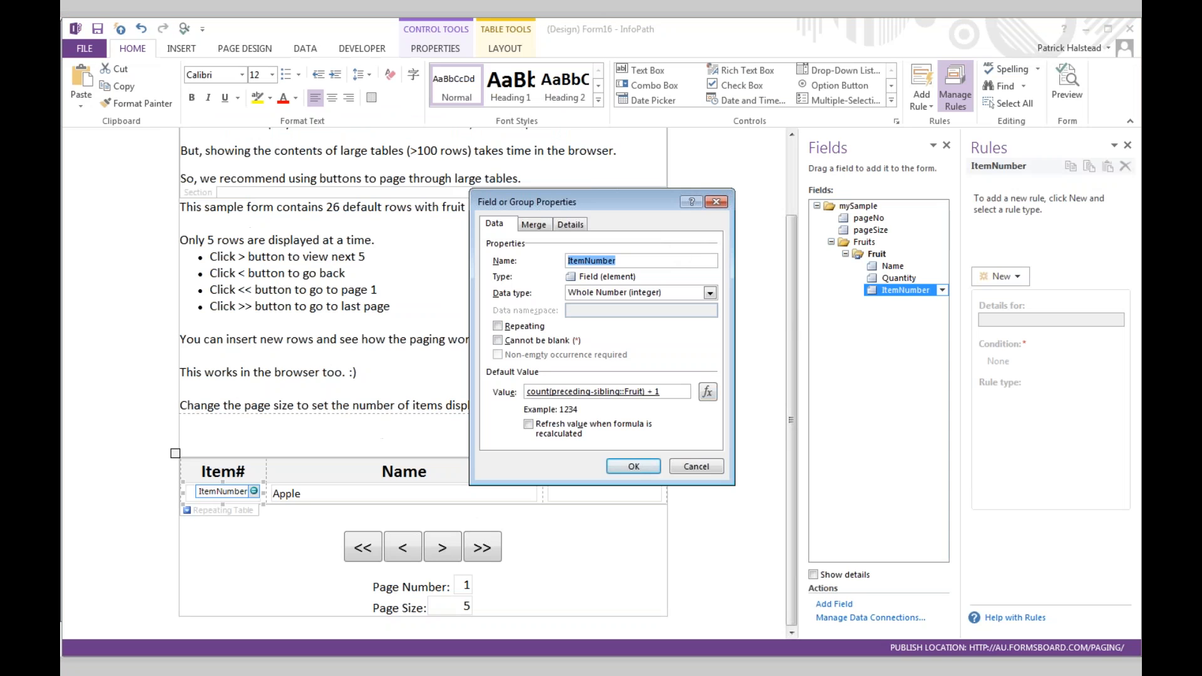
- Review the ItemNumber formula count(preceding-sibling::Fruit) + 1, close both dialogs, and switch to Misc Demos
left_click(708, 392)
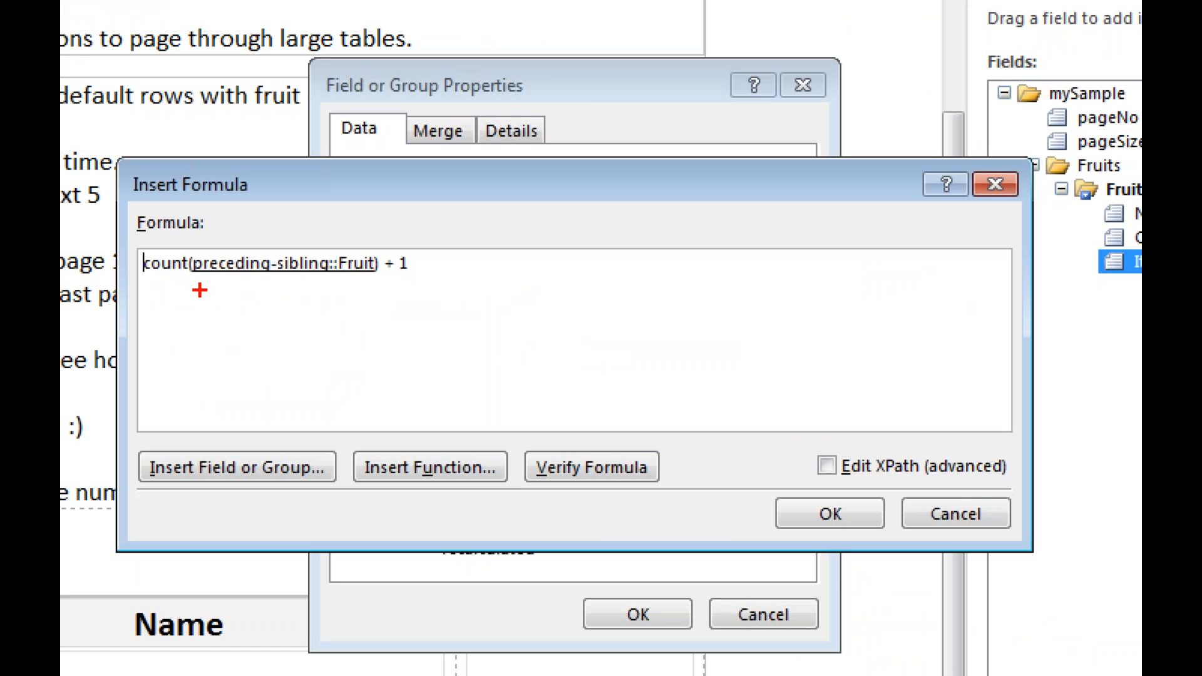
left_click_drag(413, 305, 494, 304)
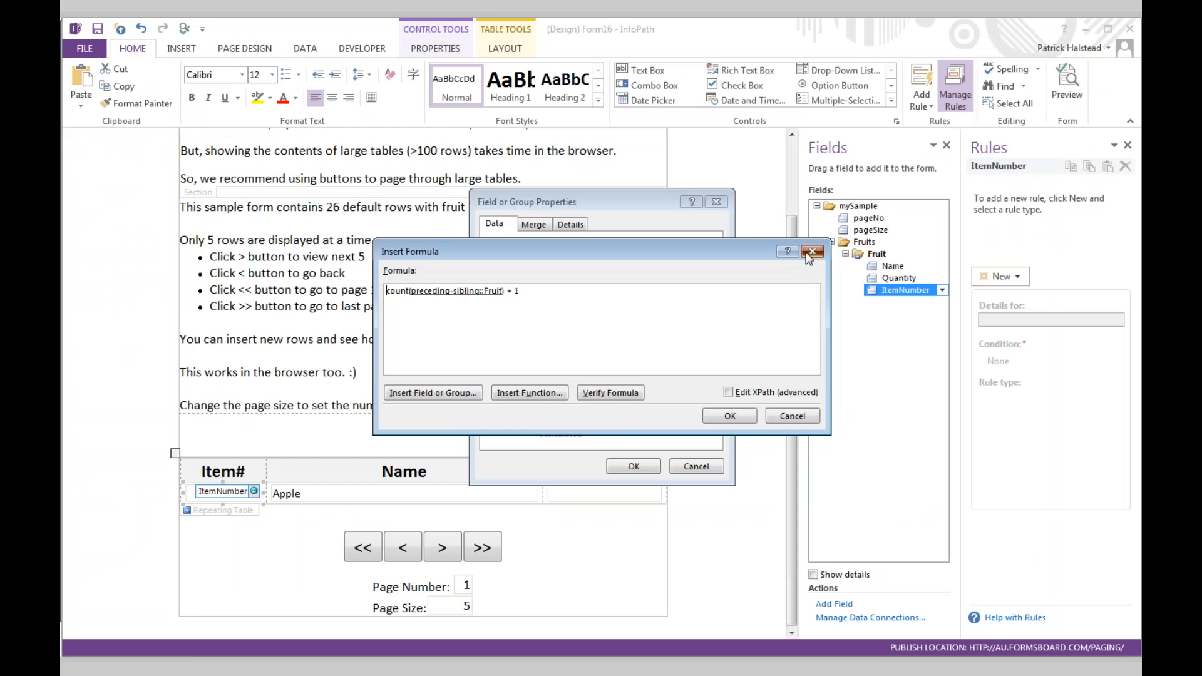
left_click(995, 184)
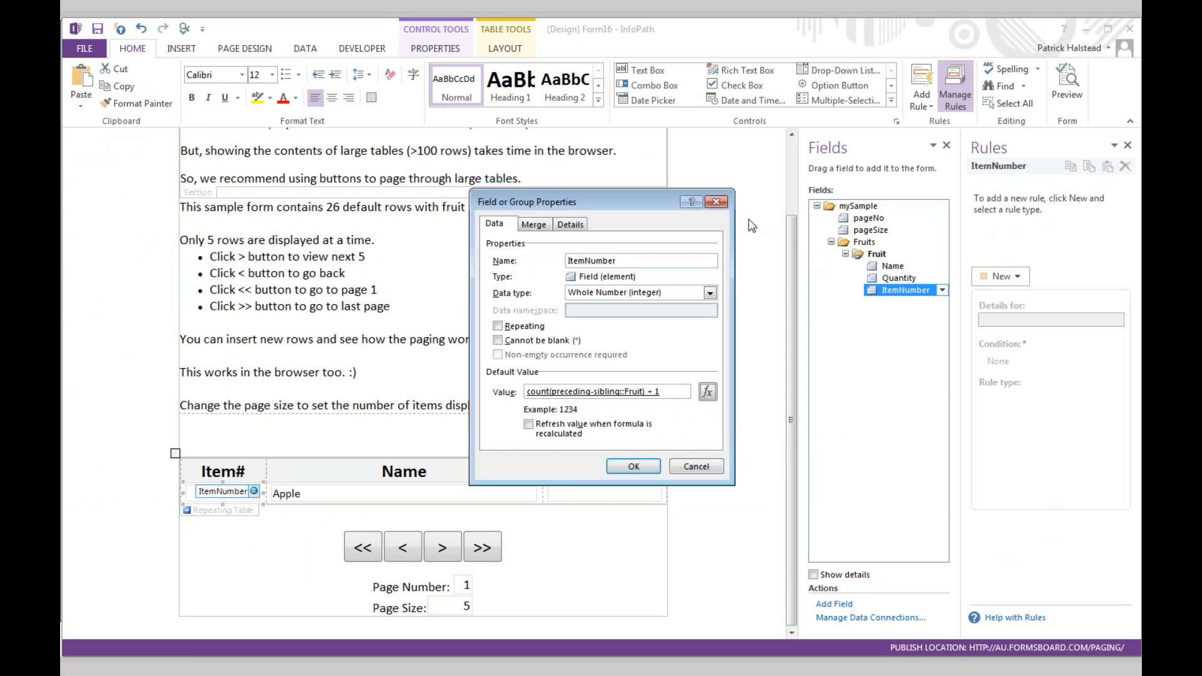
left_click(719, 203)
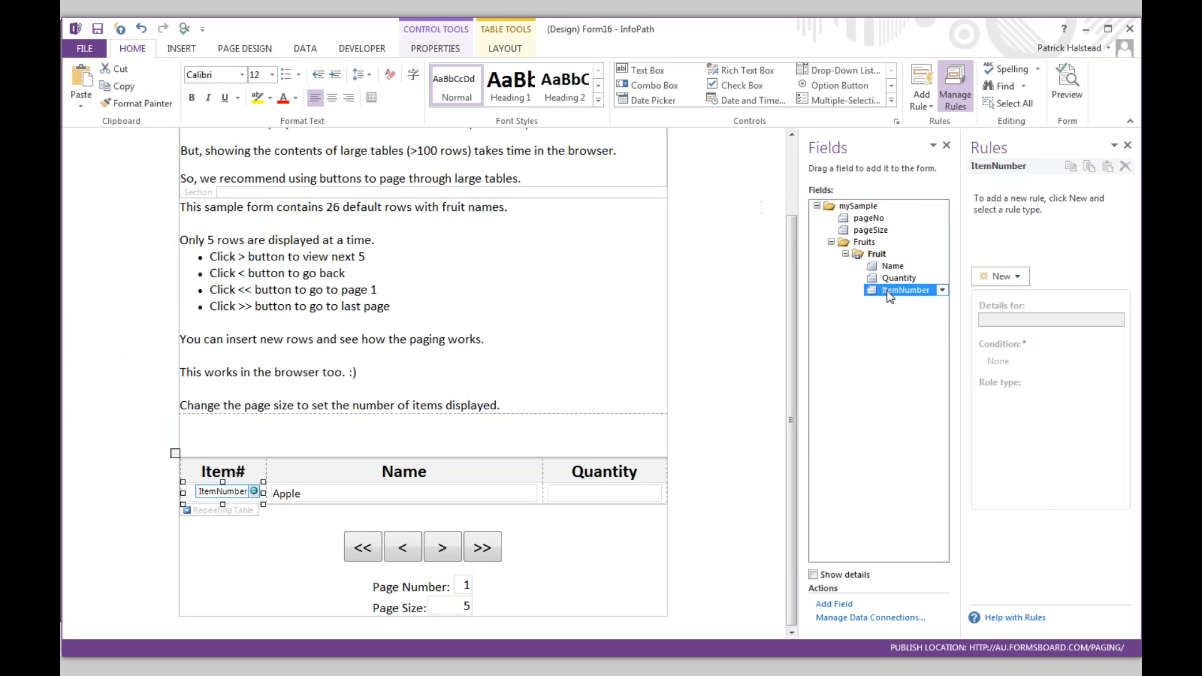
mouse_move(889, 295)
key("alt+Tab")
key("alt+Tab")
key("alt+Tab")
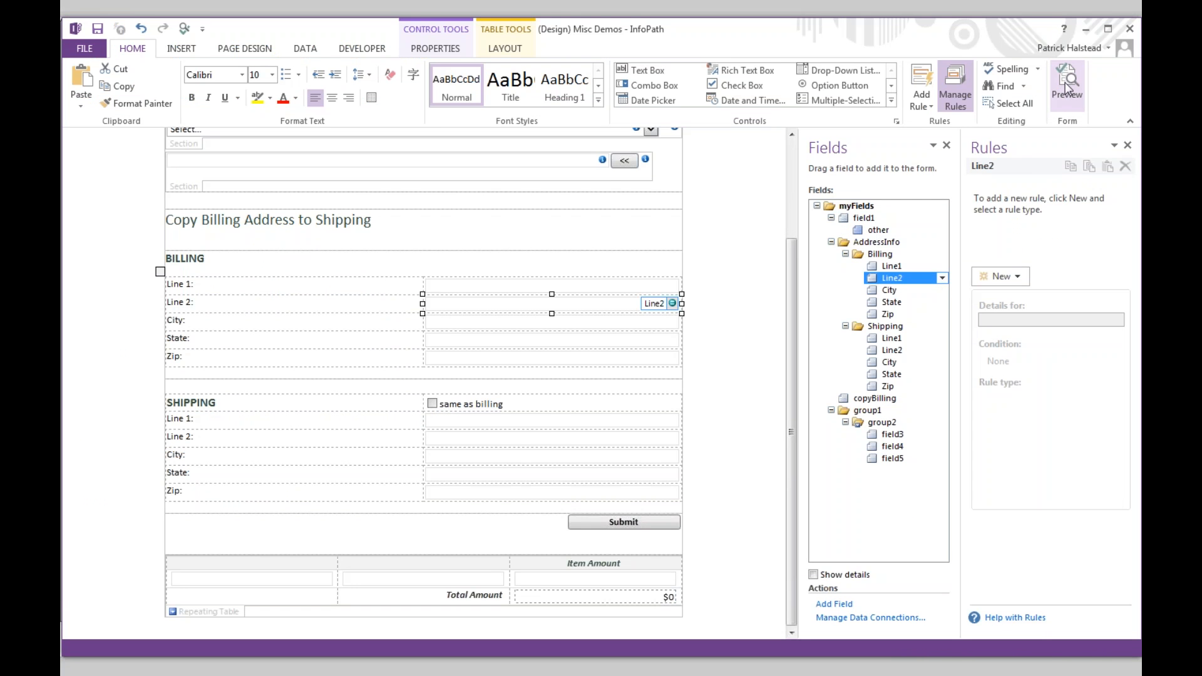
- Preview the Misc Demos form and enter item amounts 123213, 123123 and 123123123
left_click(740, 263)
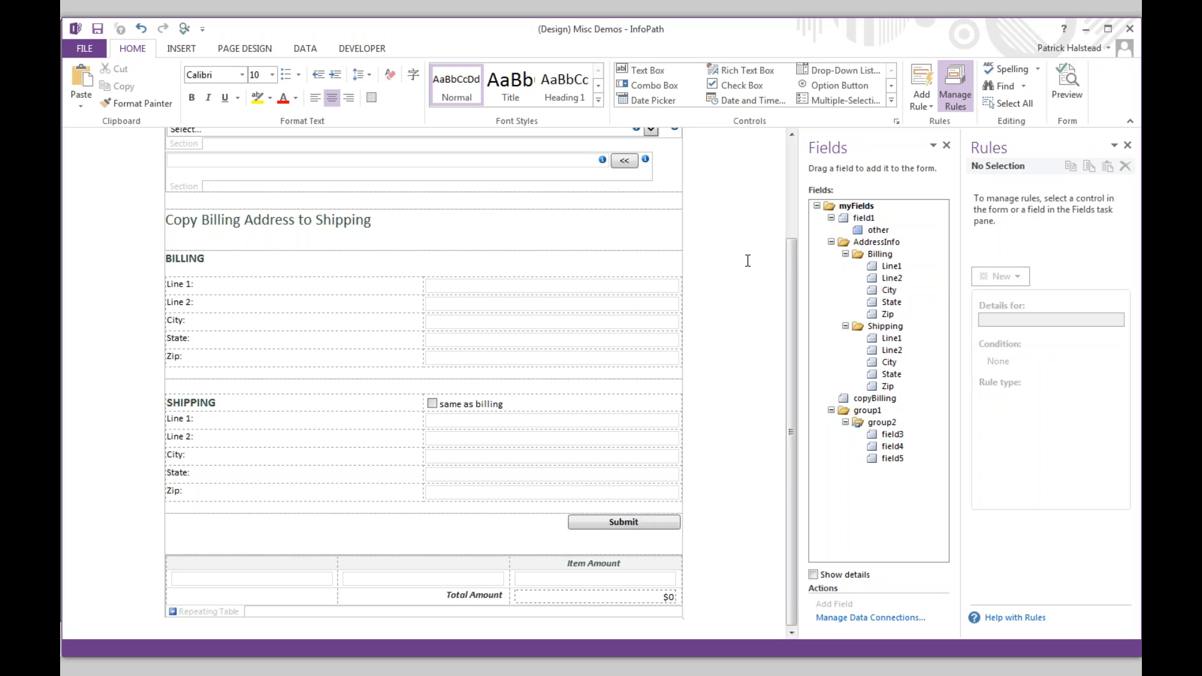
left_click(1052, 88)
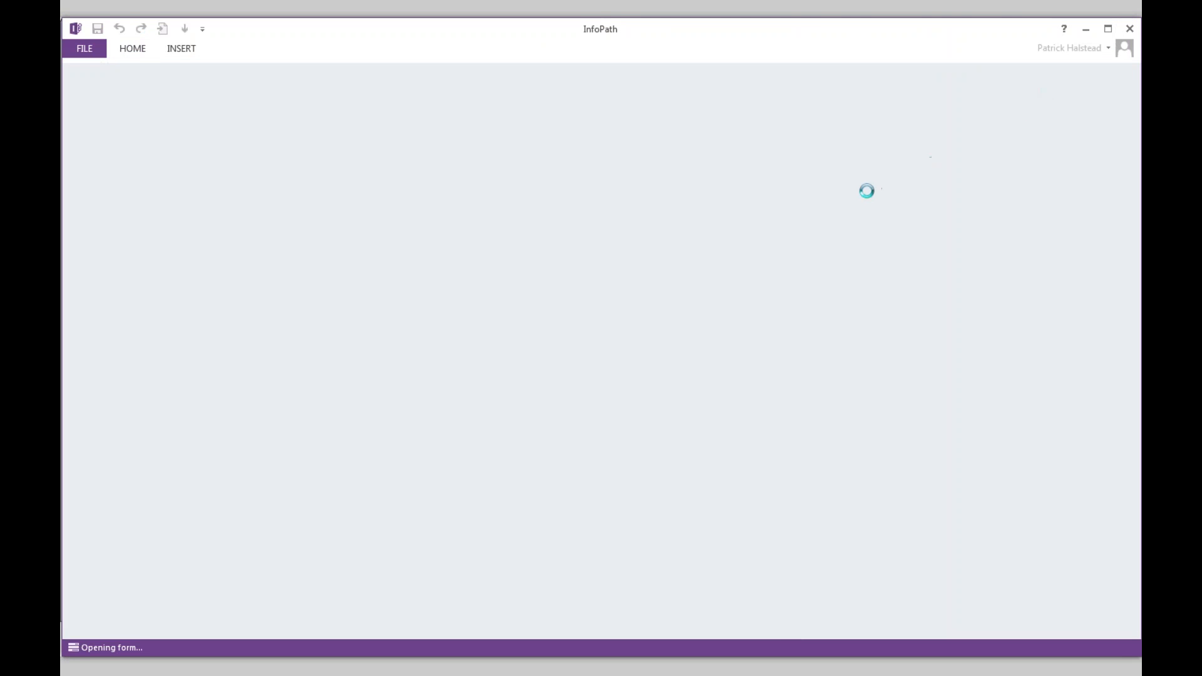
scroll(688, 463, "down", 2)
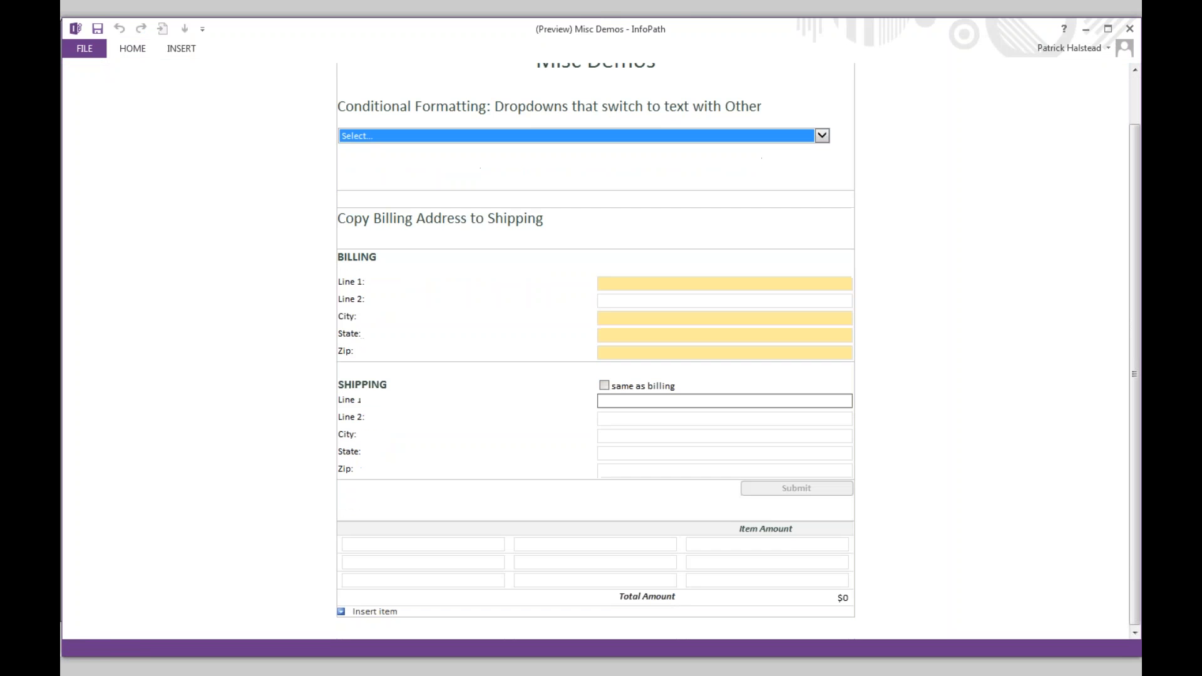
left_click(763, 550)
type("123213")
left_click(780, 561)
type("123123")
left_click(785, 579)
type("123123123")
- Confirm the $123,369,459 total, close the preview, and select the Total Amount control
left_click(882, 550)
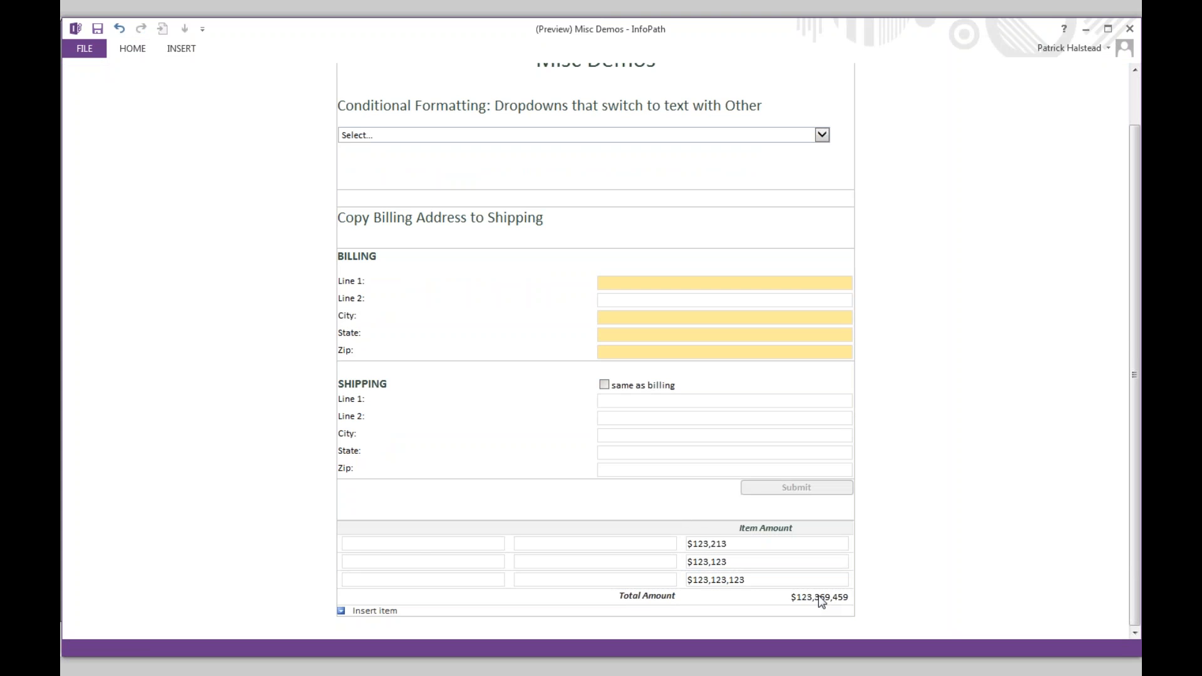
left_click(1130, 29)
left_click(638, 587)
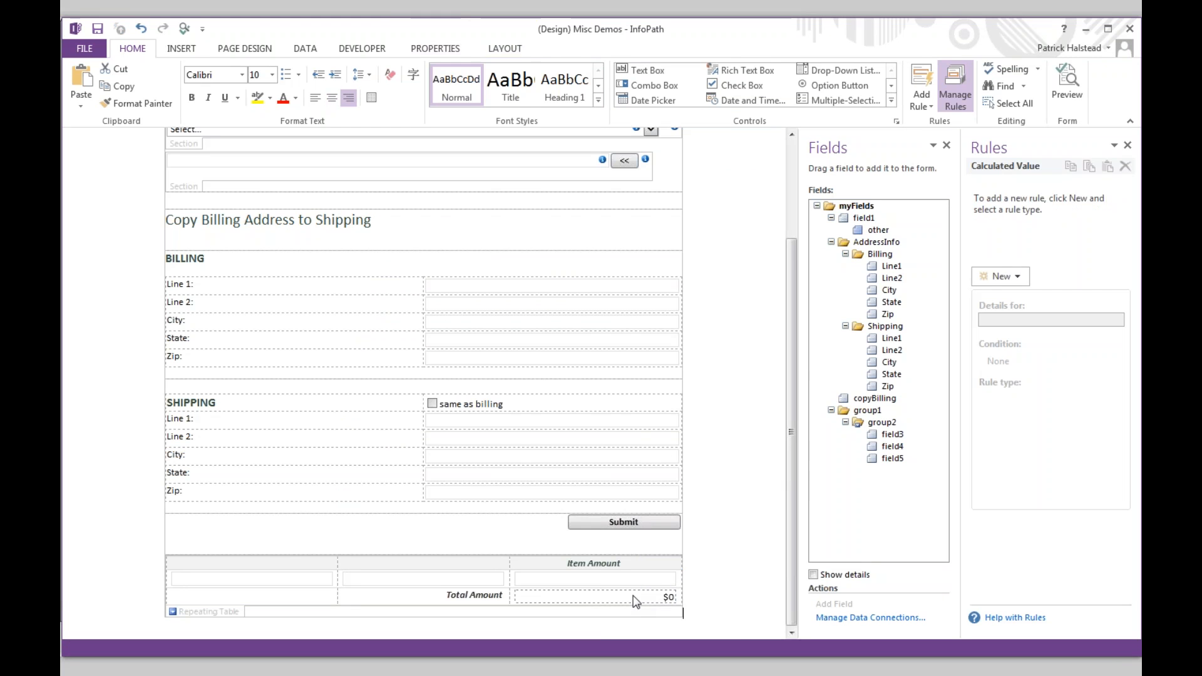
right_click(599, 599)
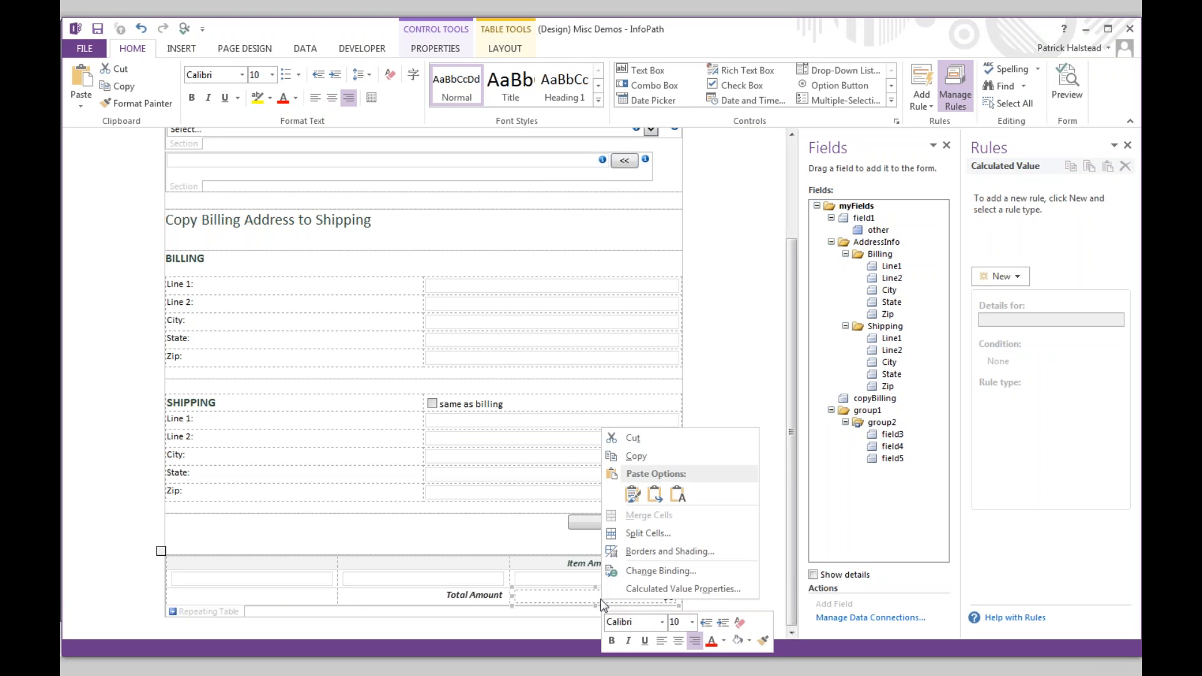
left_click(671, 587)
left_click(714, 287)
left_click_drag(530, 308, 279, 293)
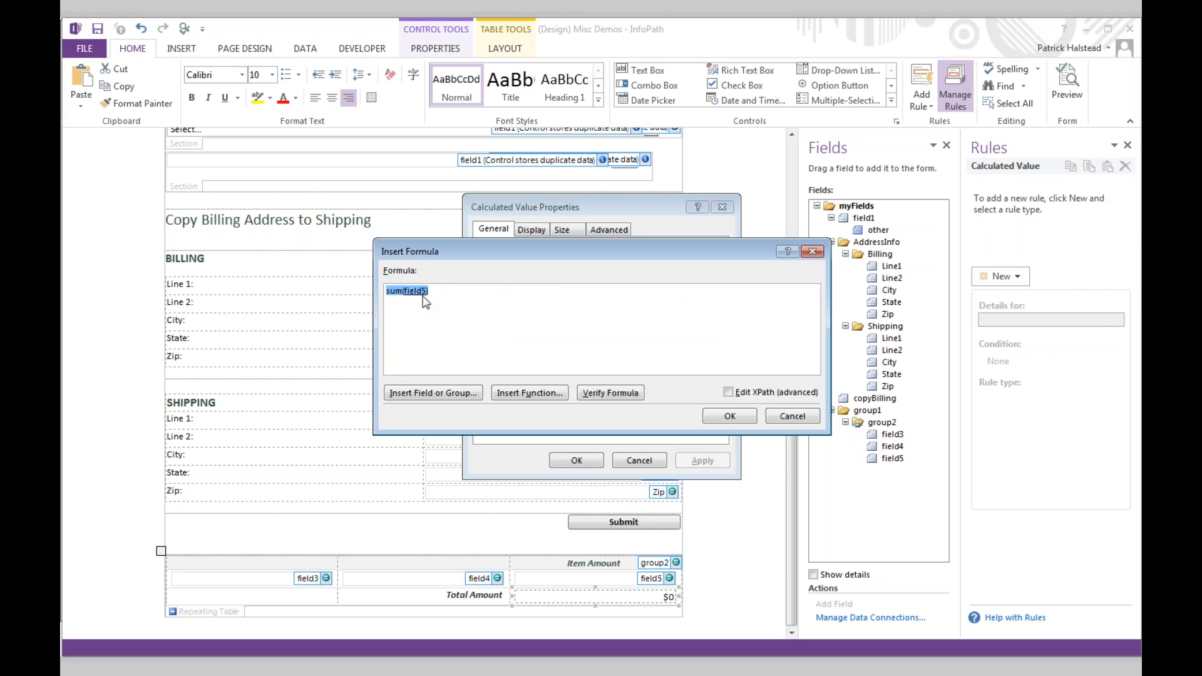
key("ctrl+1")
left_click(354, 312)
left_click_drag(354, 312, 435, 311)
key("Escape")
left_click(536, 392)
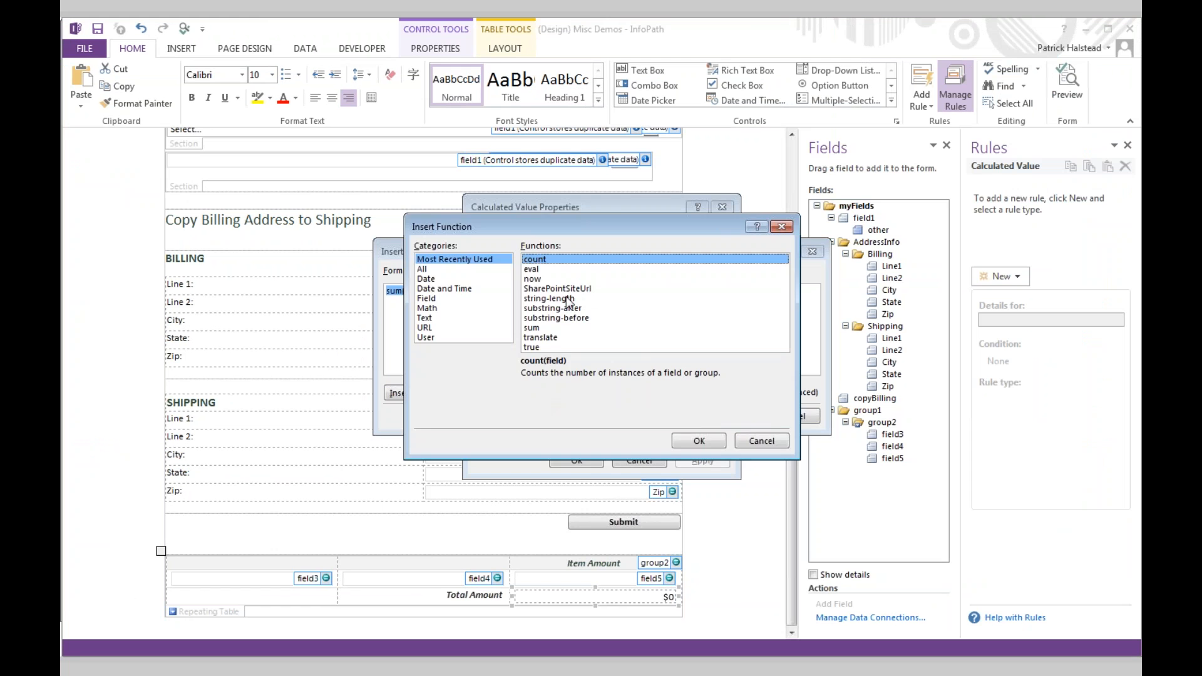
left_click(781, 226)
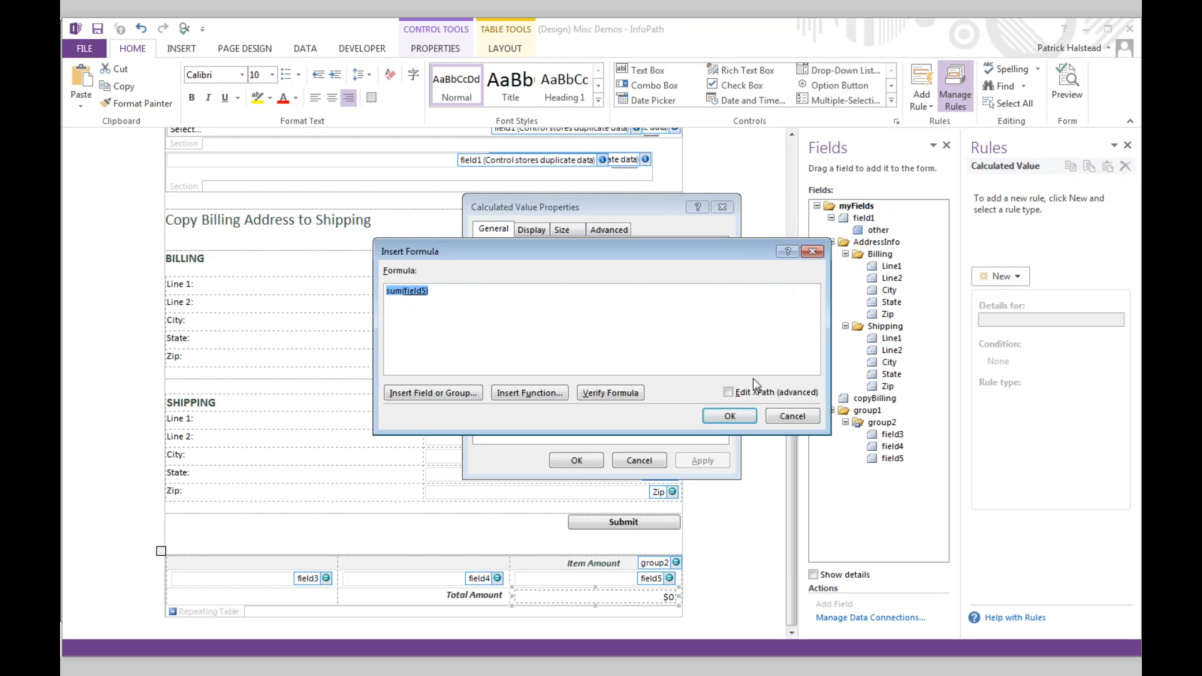
left_click(790, 417)
left_click(639, 460)
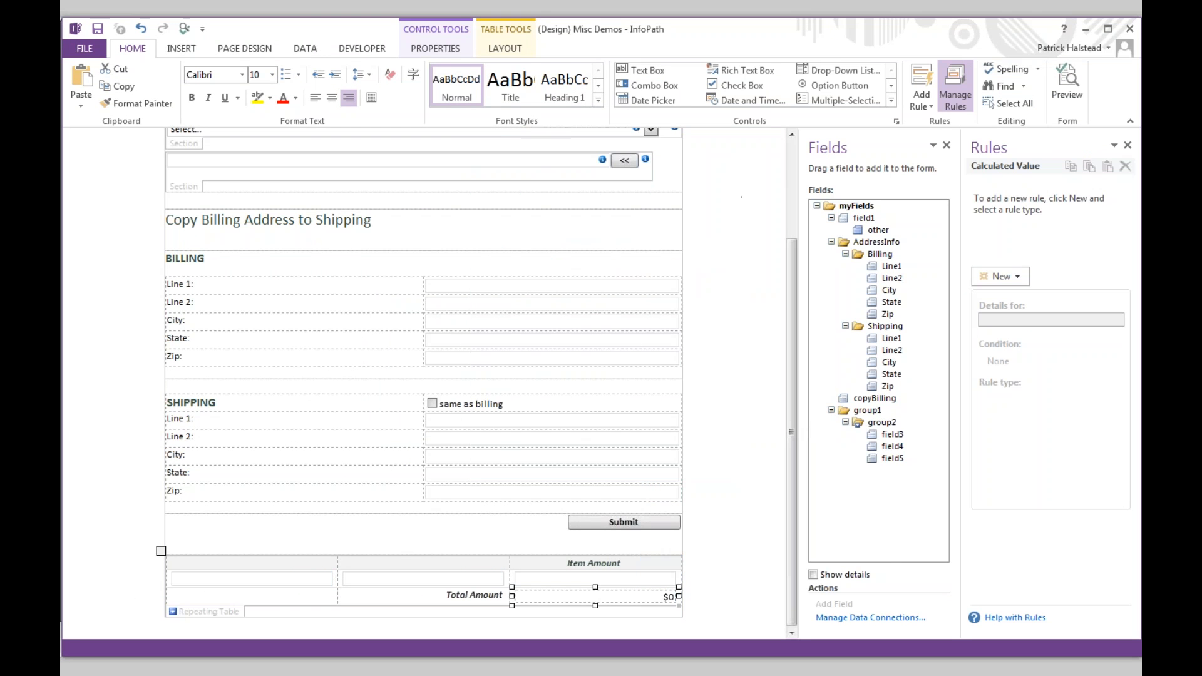
left_click(234, 610)
right_click(231, 611)
left_click(282, 599)
left_click(498, 227)
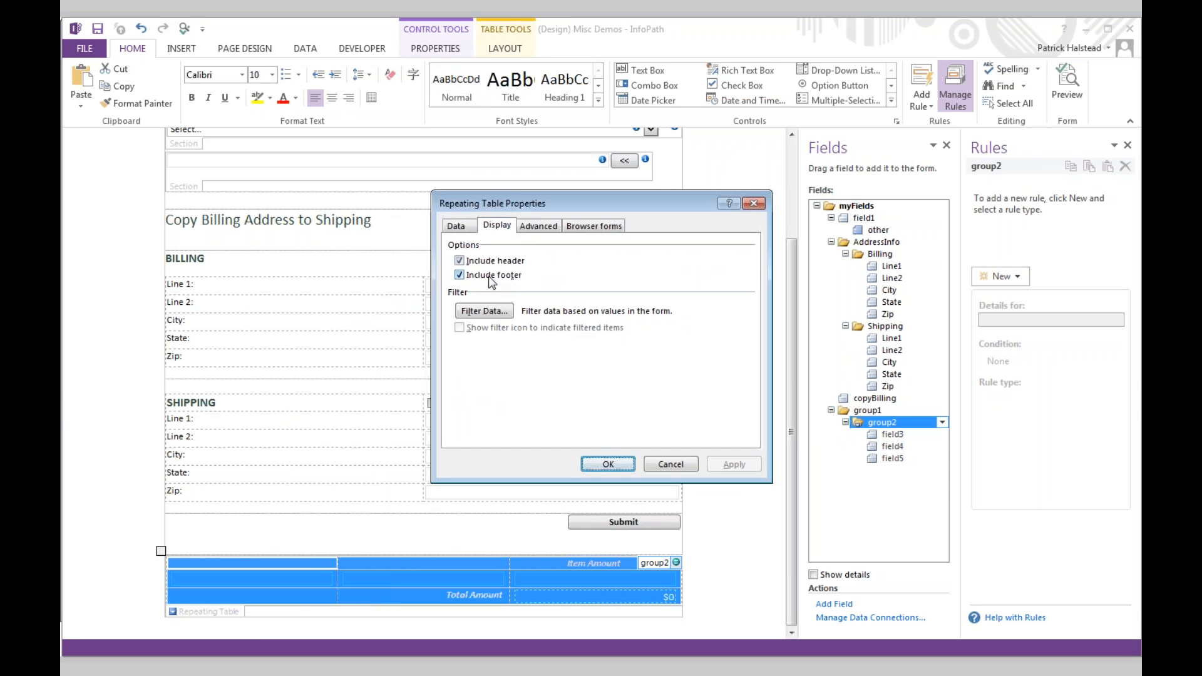
left_click(754, 203)
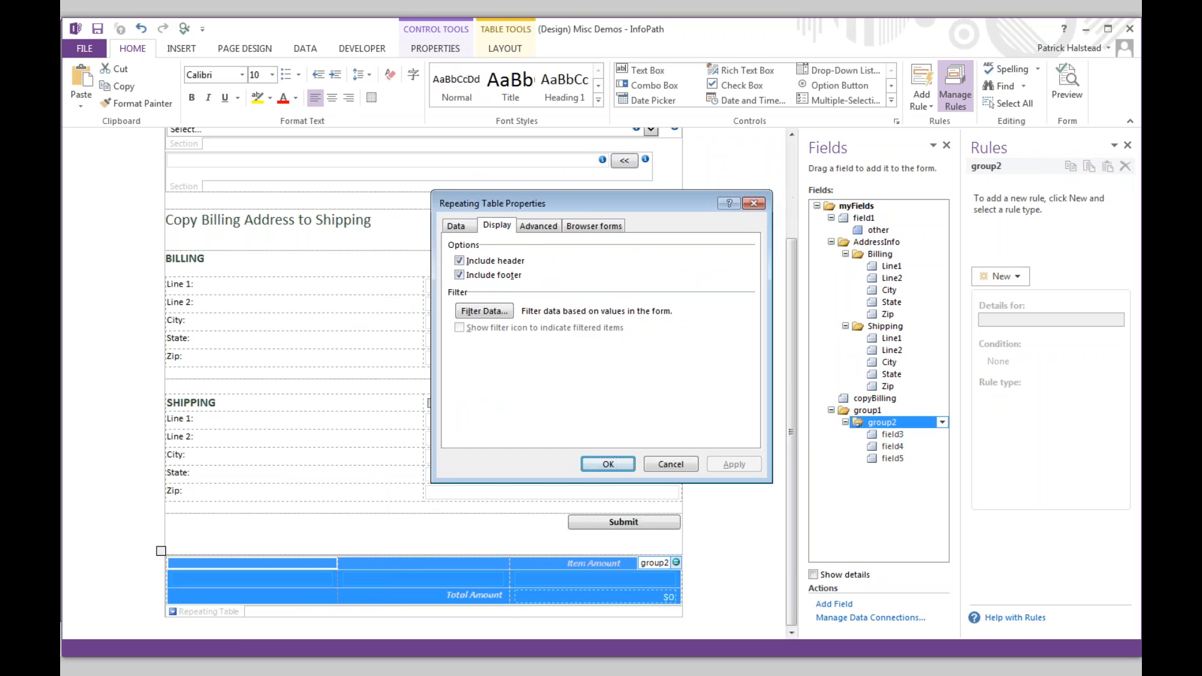
left_click(624, 602)
left_click(624, 602)
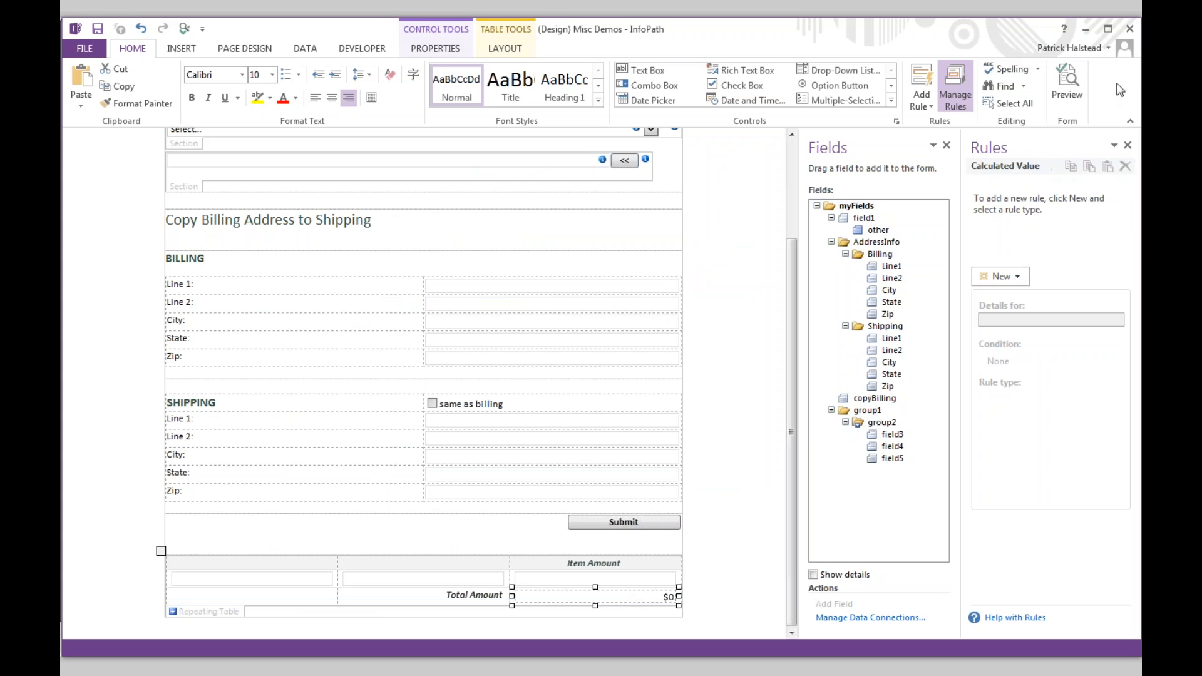
- Bring PowerPoint forward and enlarge the notes pane on slide 6 to show all four demo notes
key("alt+Tab")
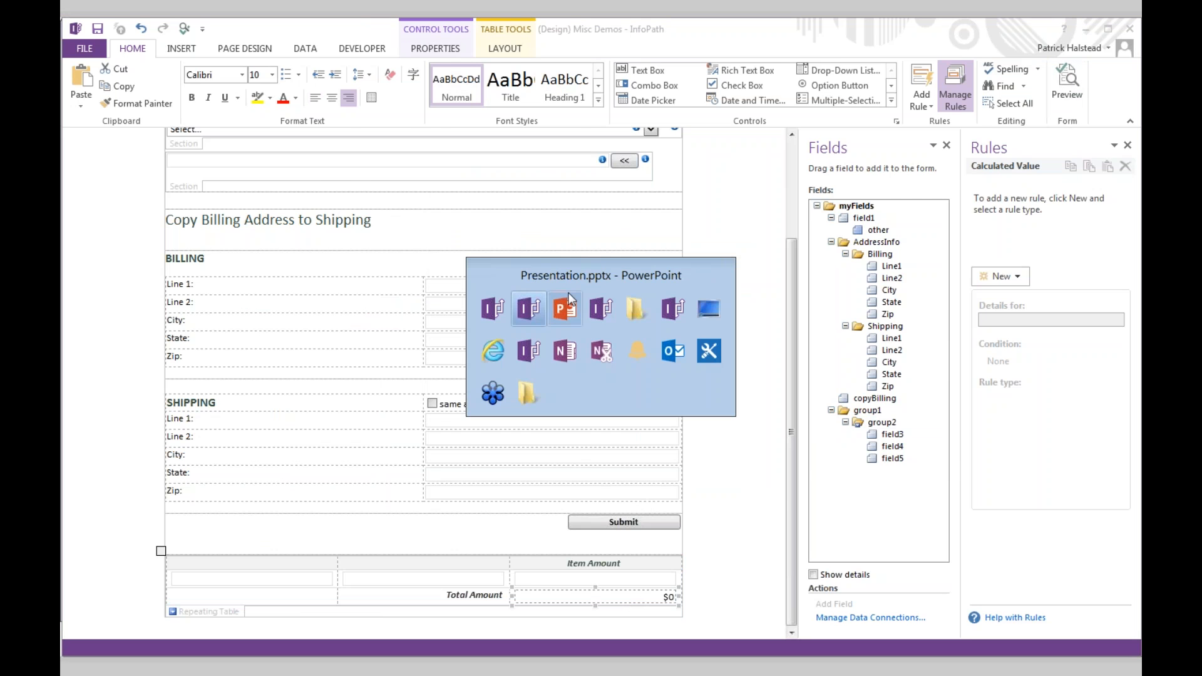
left_click(565, 306)
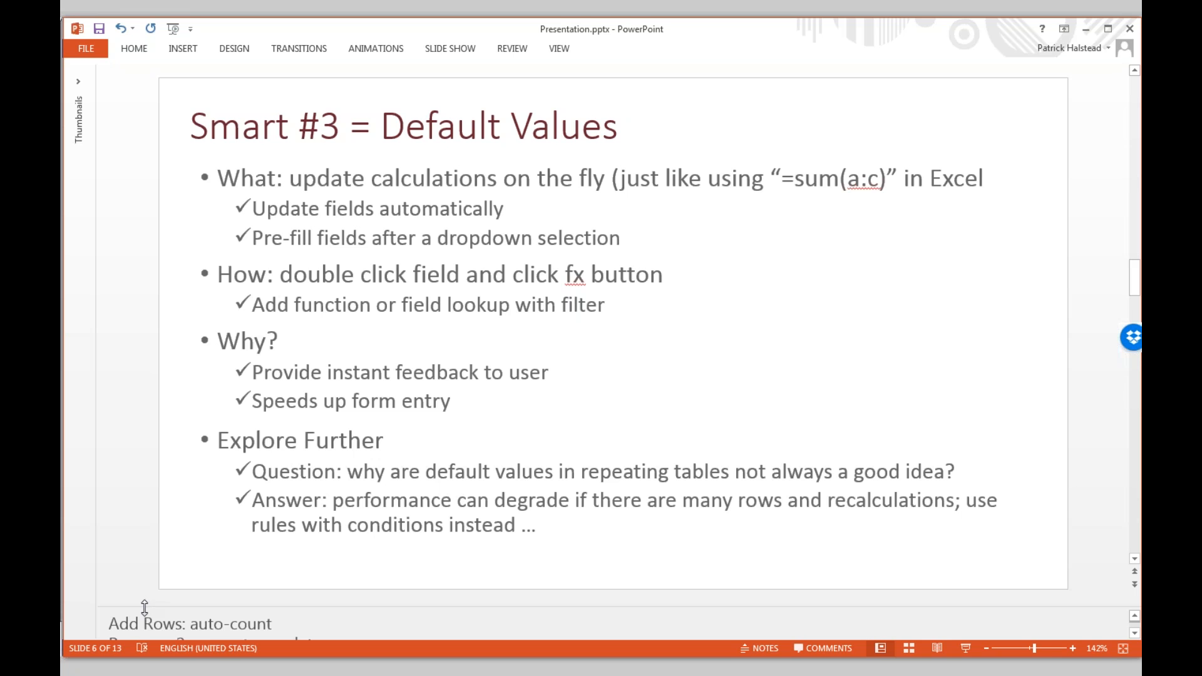
left_click_drag(145, 602, 157, 529)
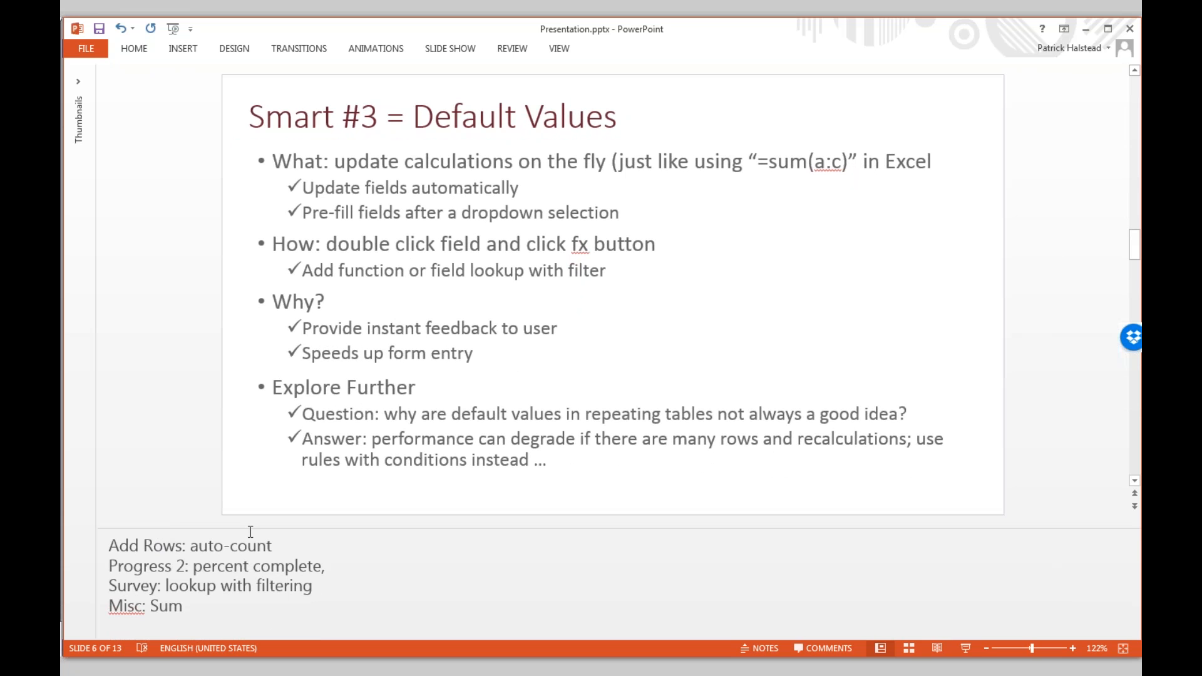
key("alt+Tab")
key("alt+Tab")
key("alt+Tab")
key("alt+Tab")
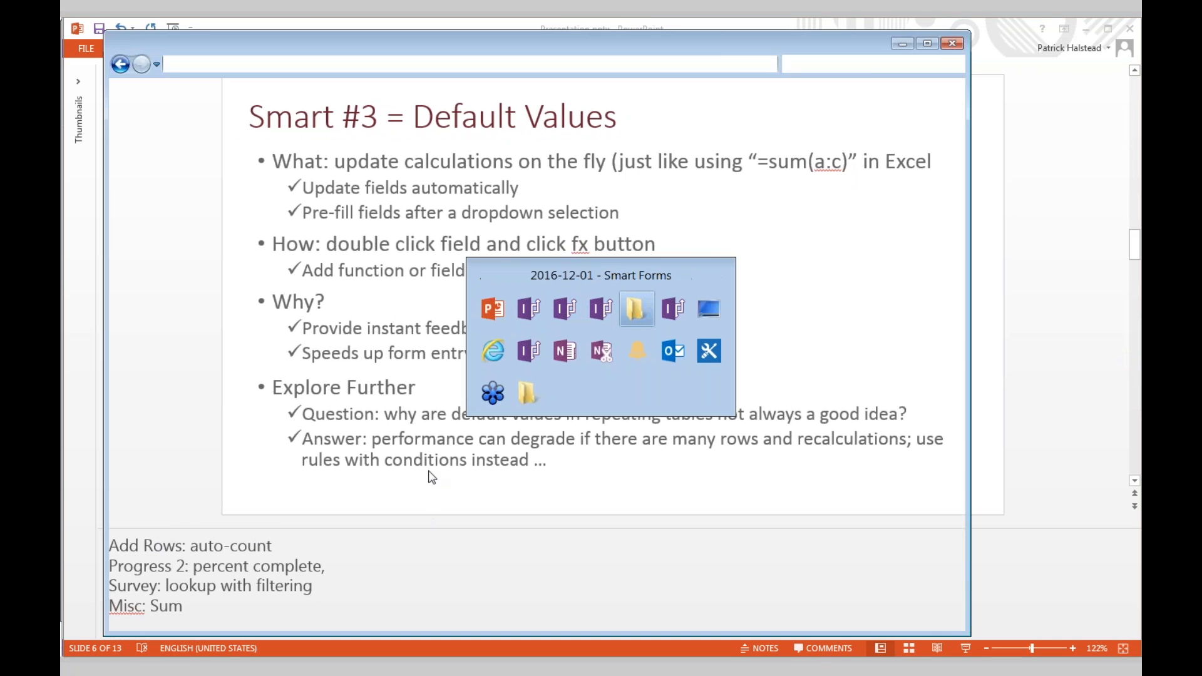
- Open Progress - Sections.xsn in design mode using its right-click Design command
left_click(365, 261)
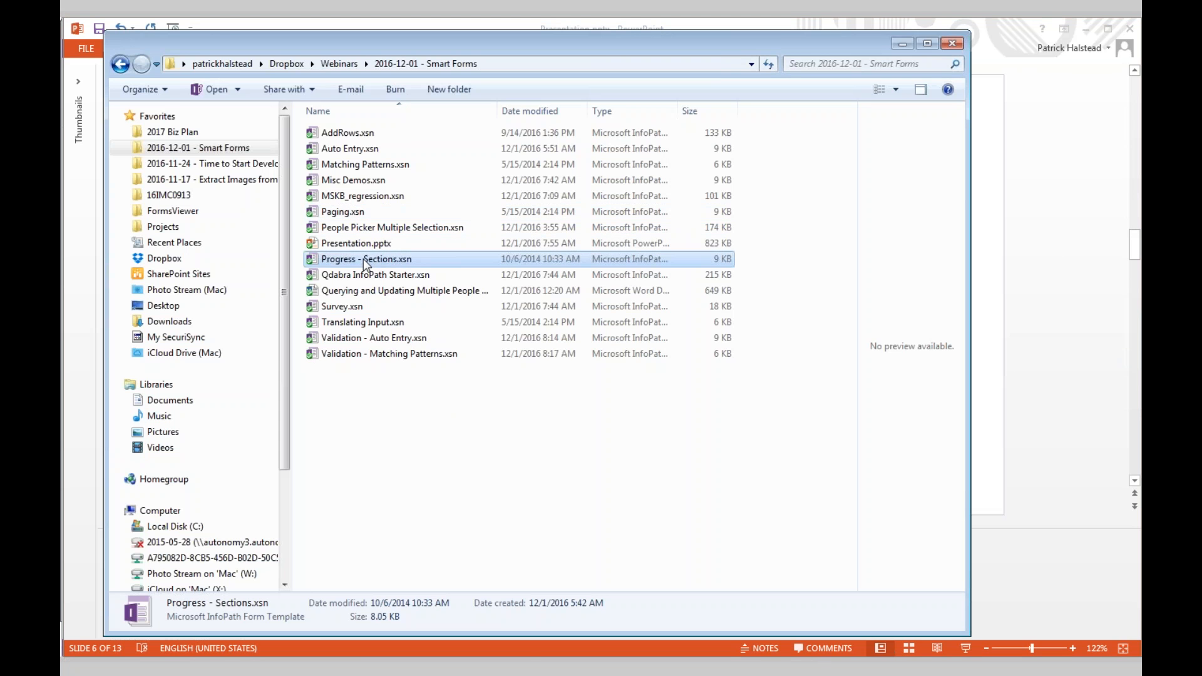
right_click(365, 260)
left_click(413, 259)
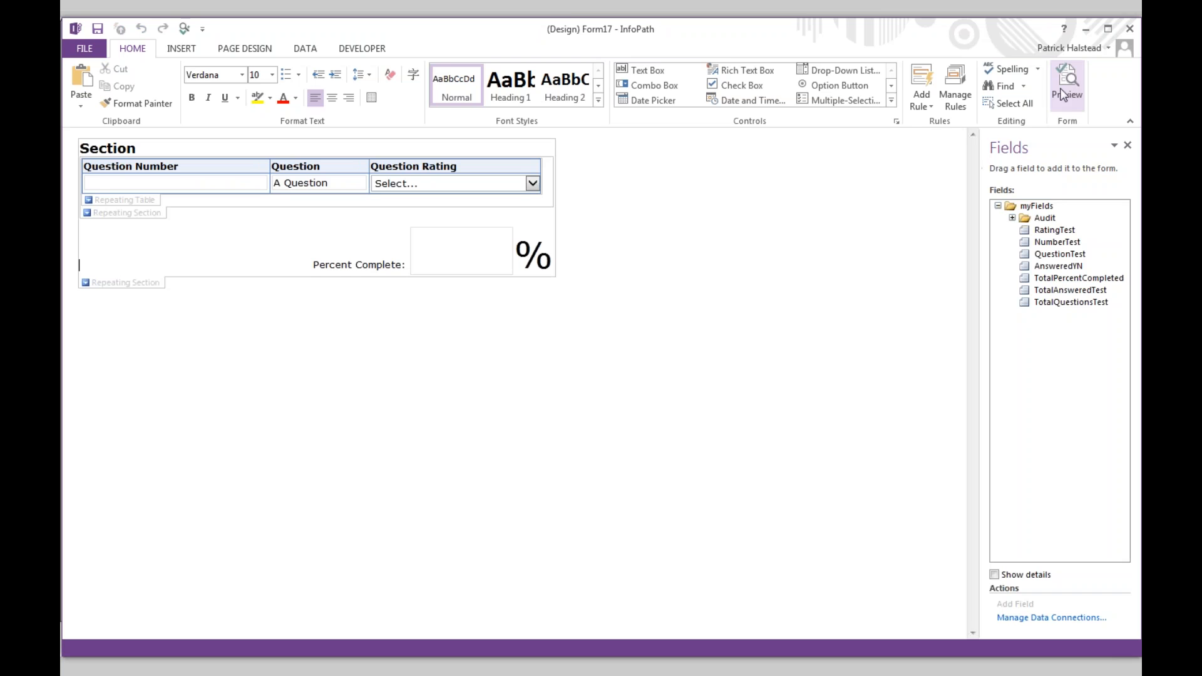
- Preview the form and rate the first section's questions No, with the last N/A, reaching 100%
left_click(1063, 94)
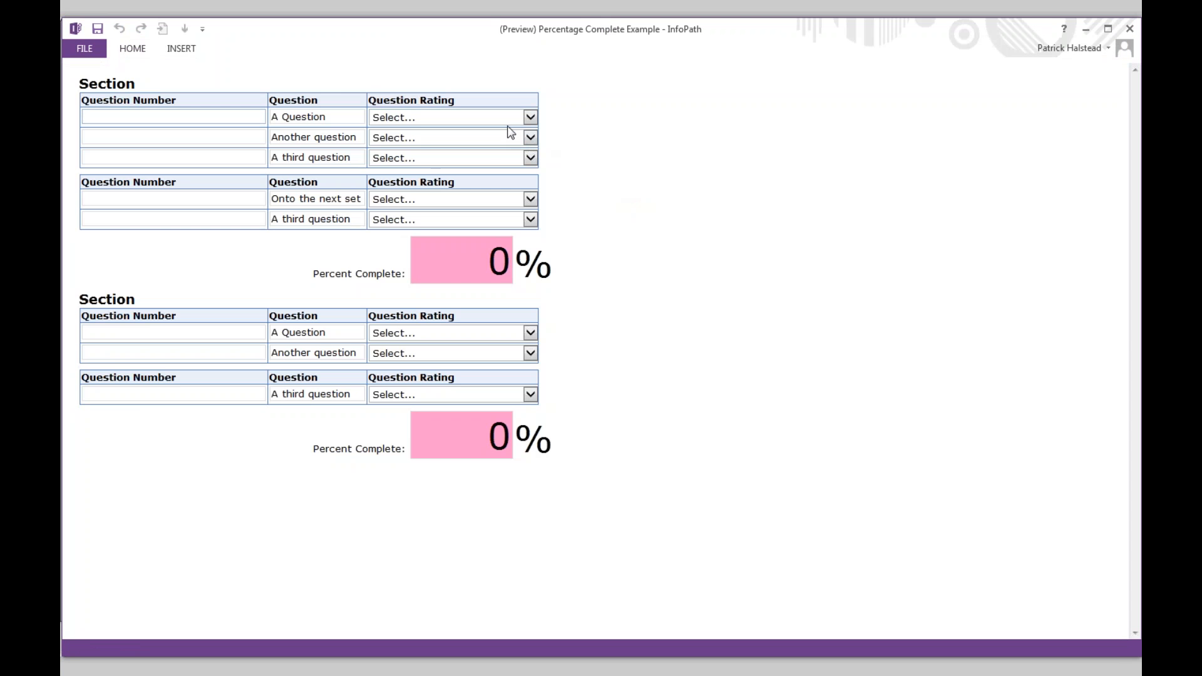
left_click(508, 120)
left_click(410, 156)
left_click(463, 139)
left_click(389, 176)
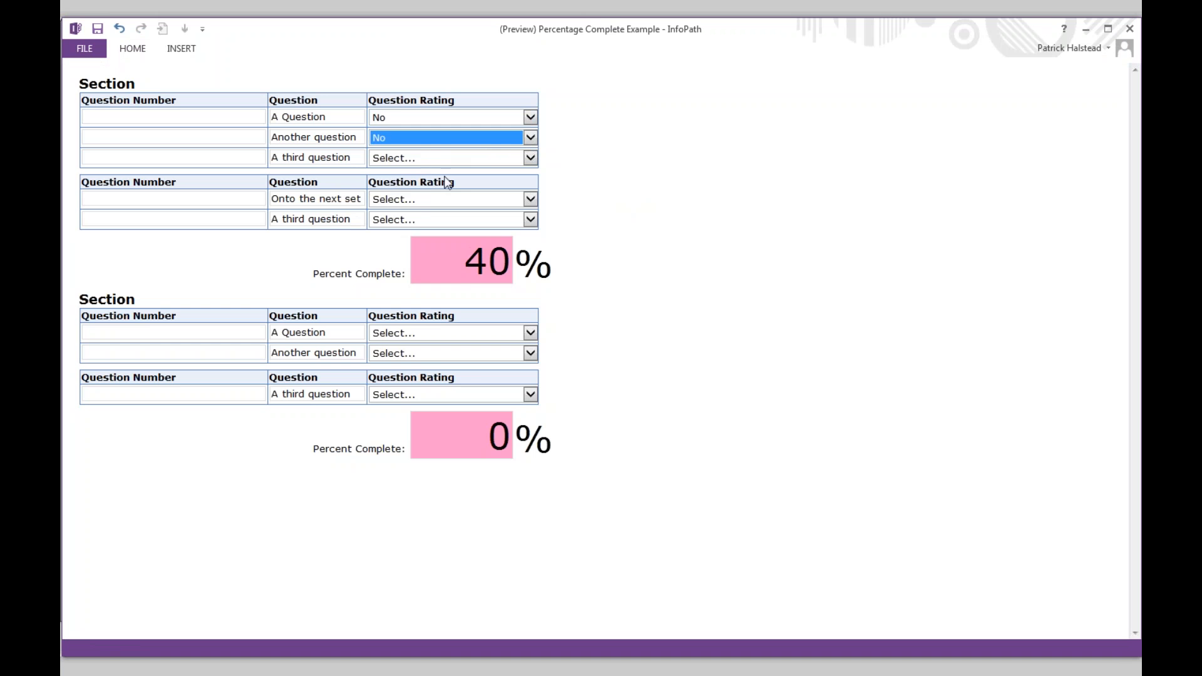
left_click(475, 162)
left_click(393, 195)
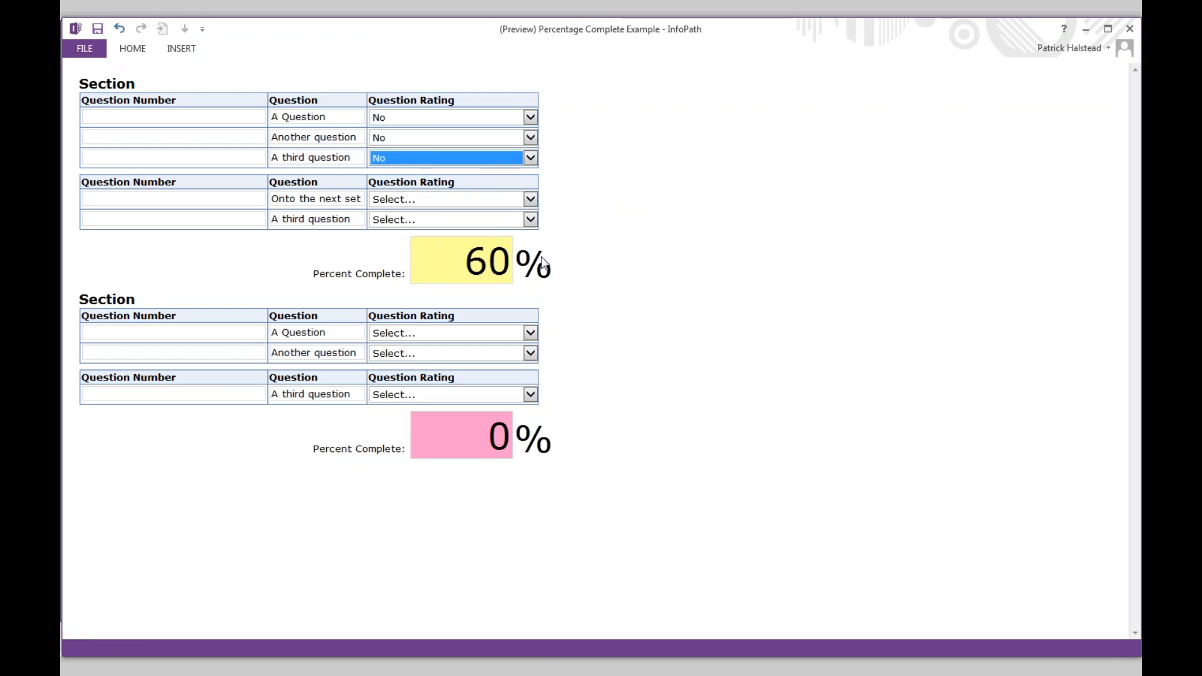
left_click(442, 198)
left_click(393, 236)
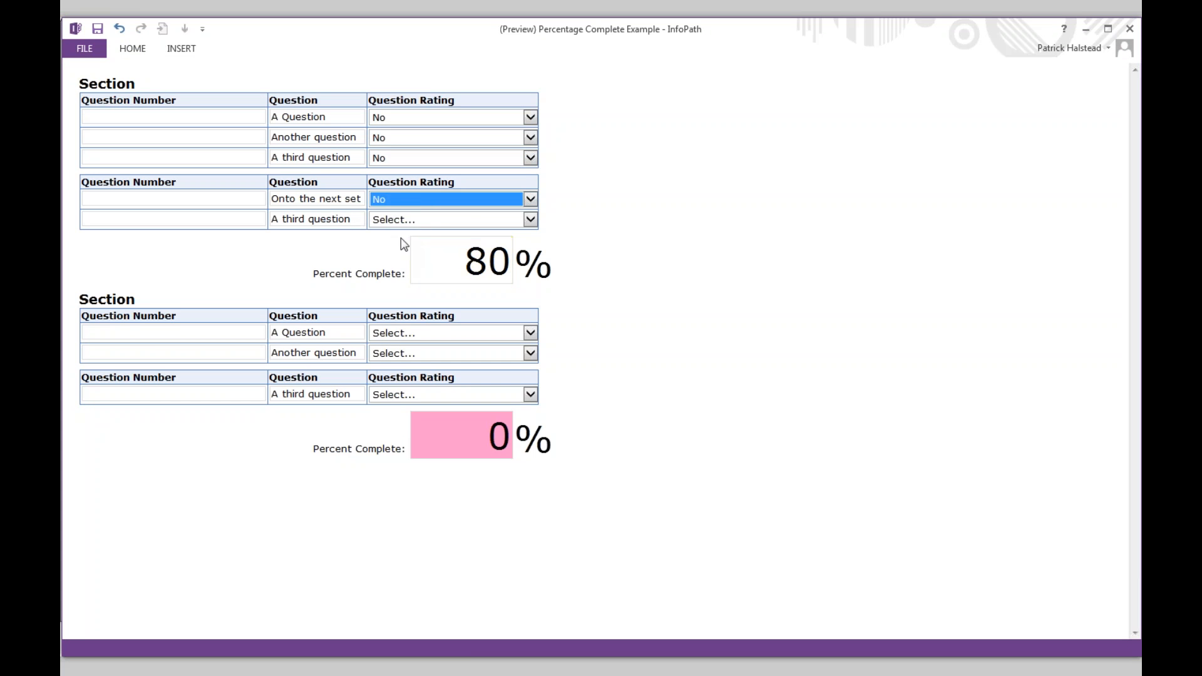
left_click(519, 222)
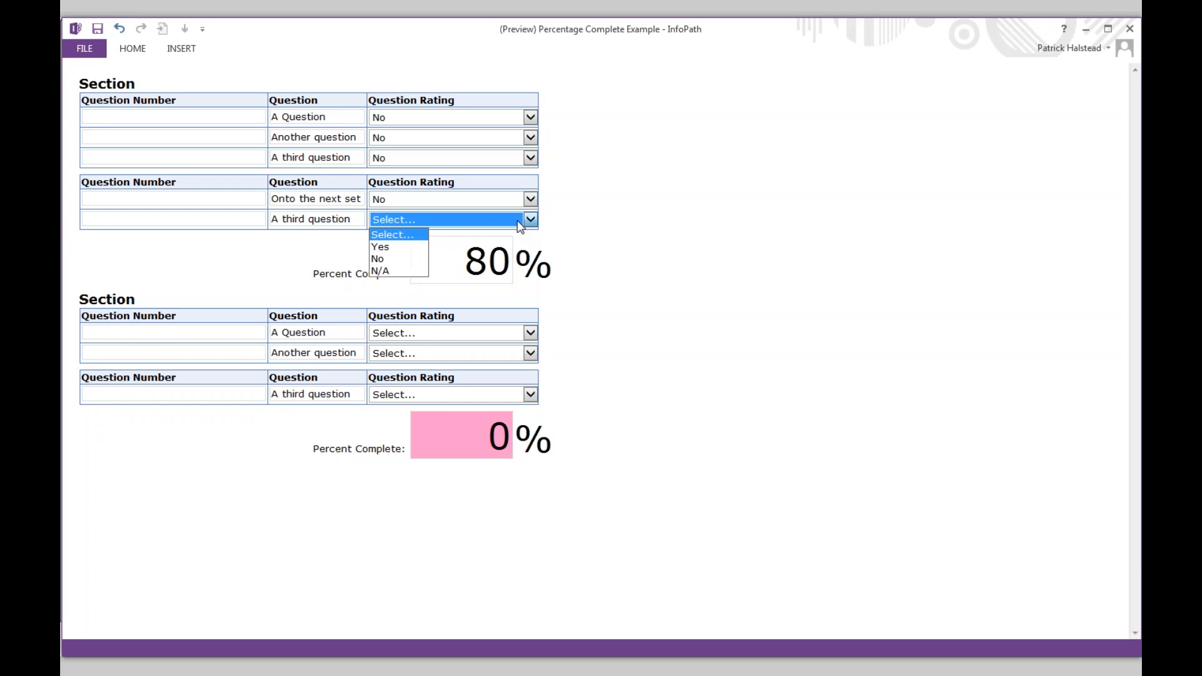
left_click(400, 269)
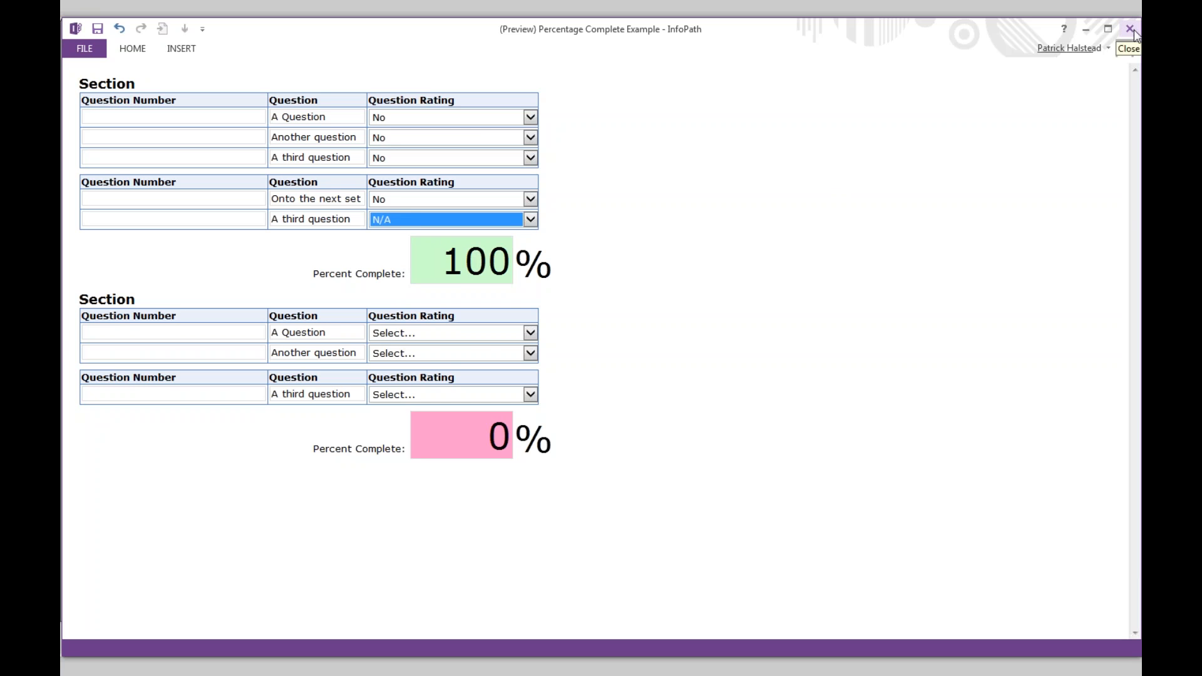
- Rate the second section's questions No and Yes to reach 67%, then close the preview and Form17
left_click(489, 334)
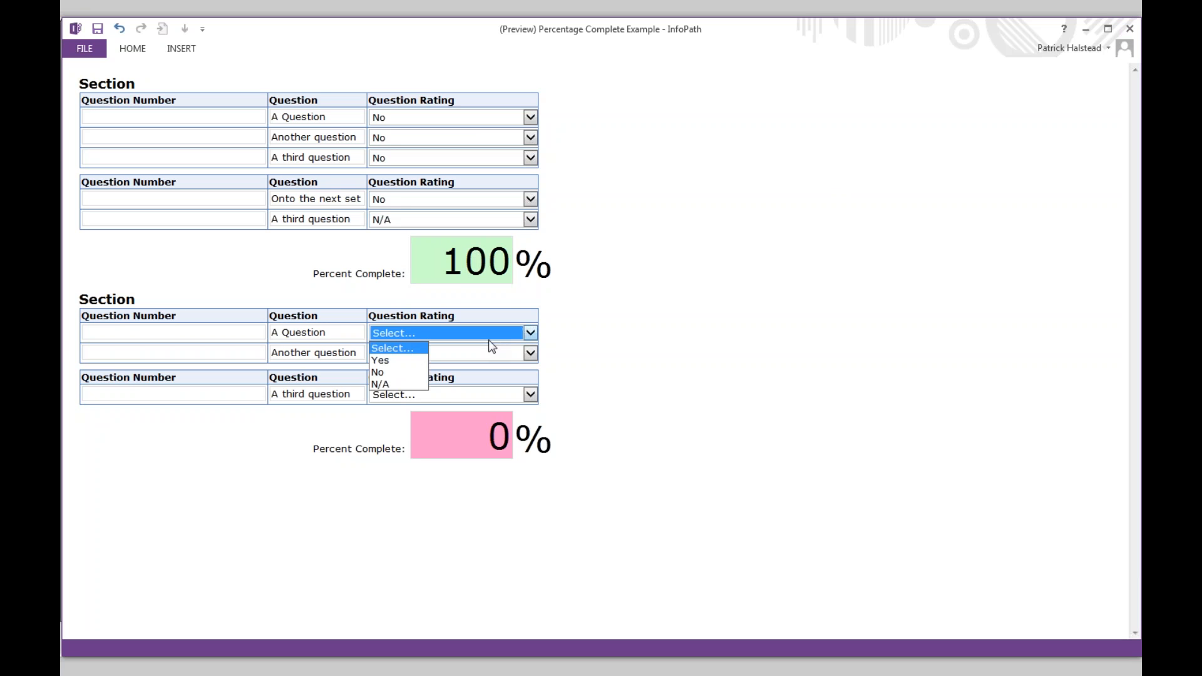
left_click(389, 373)
left_click(432, 354)
left_click(426, 380)
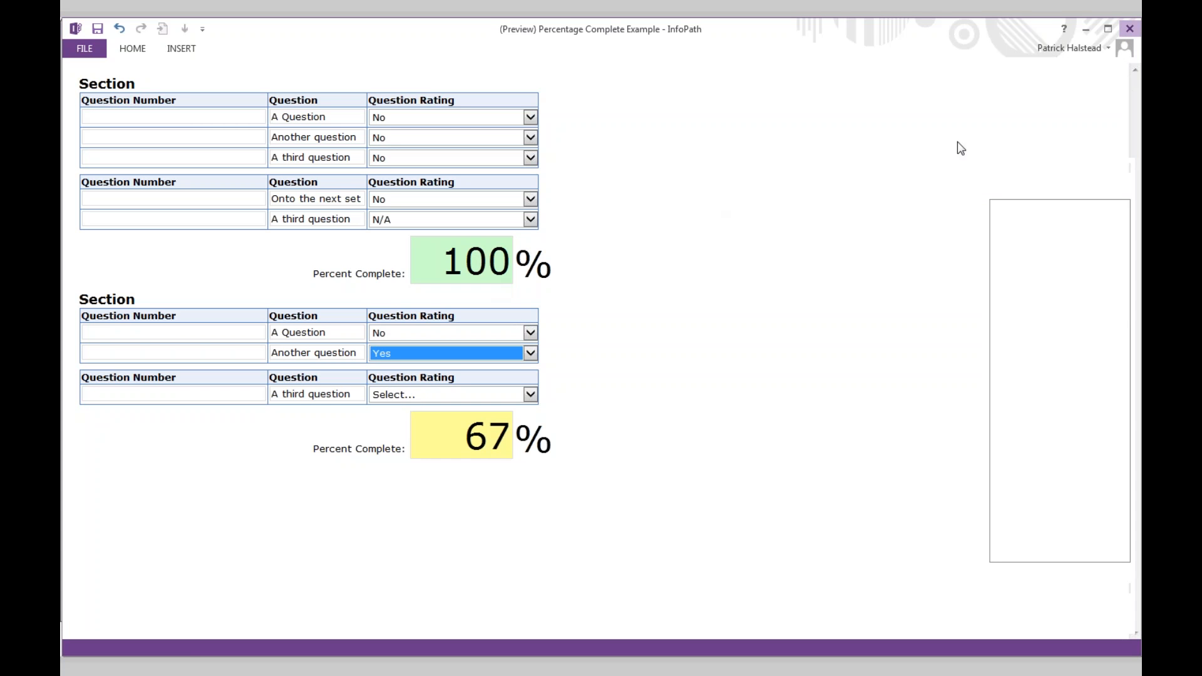
left_click(1129, 30)
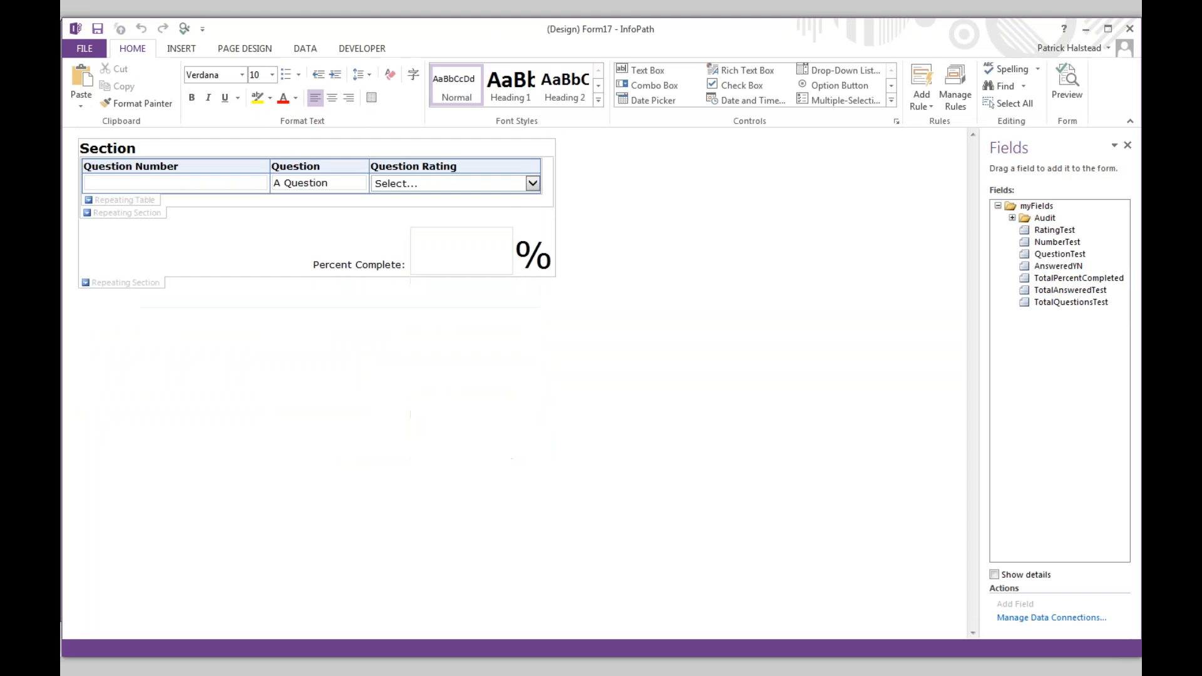
left_click(1129, 29)
- Close the Form16 design window without saving it
key("alt+Tab")
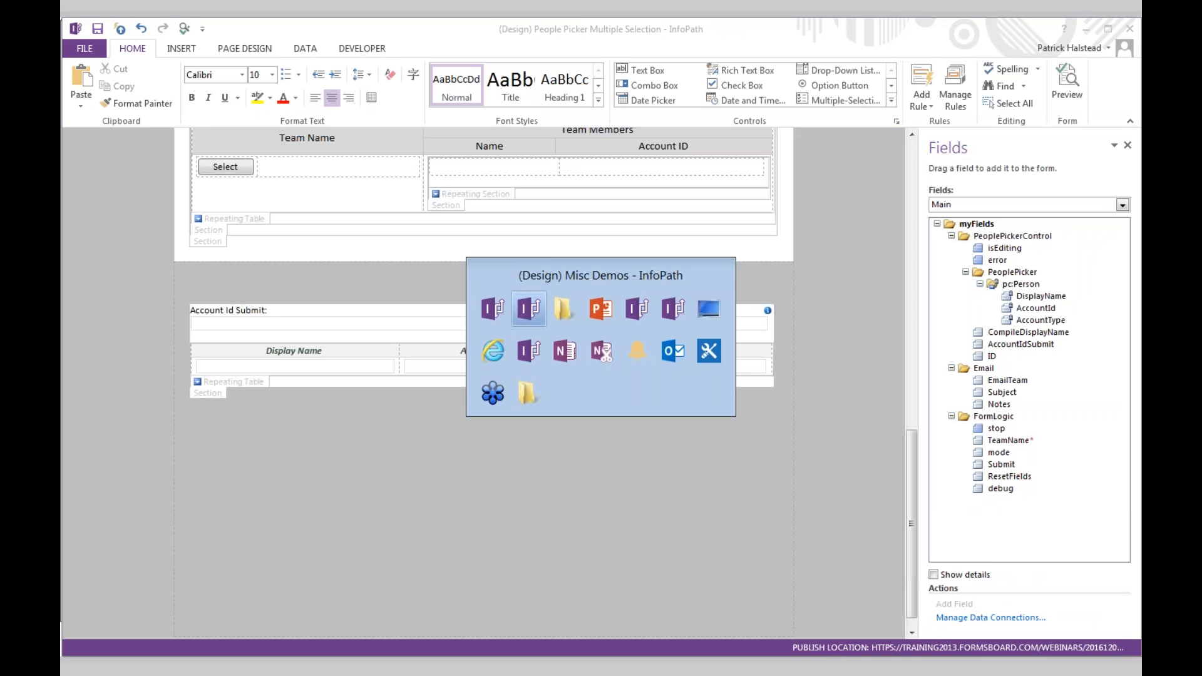
key("alt+Tab")
key("alt+Tab")
key("alt+Tab")
key("alt+Tab")
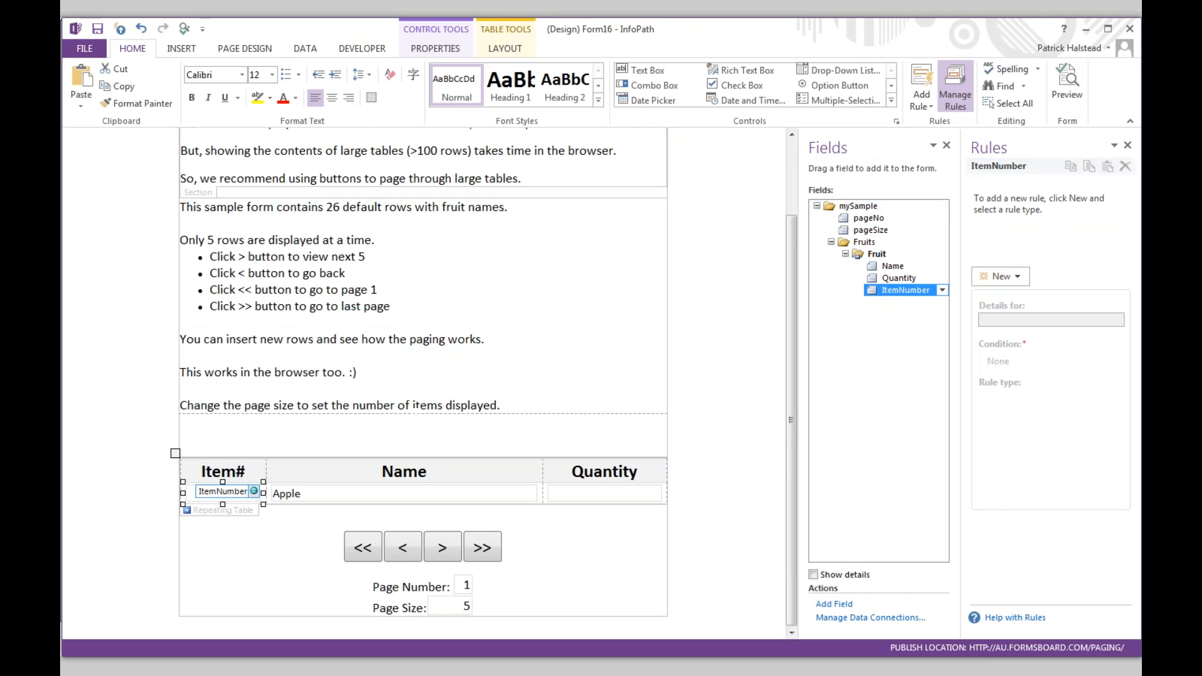
key("alt+Tab")
key("alt+F4")
left_click(600, 360)
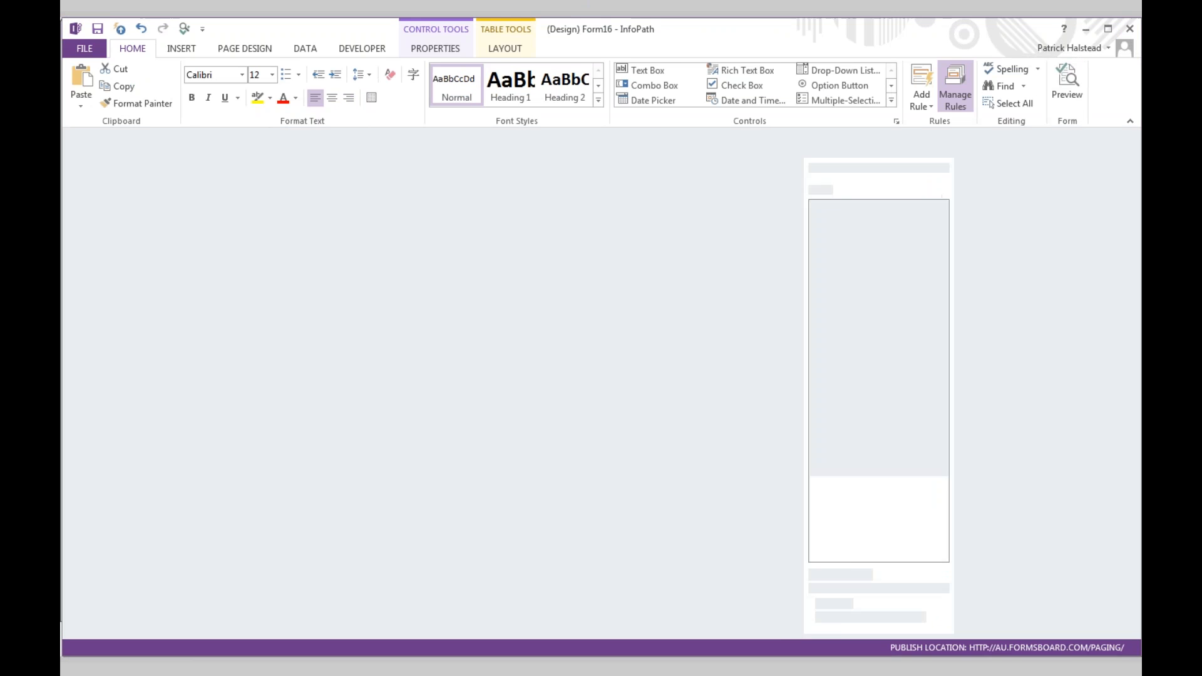
- Reopen Progress - Sections.xsn in design and select the section's Percent Complete box
key("alt+Tab")
key("alt+Tab")
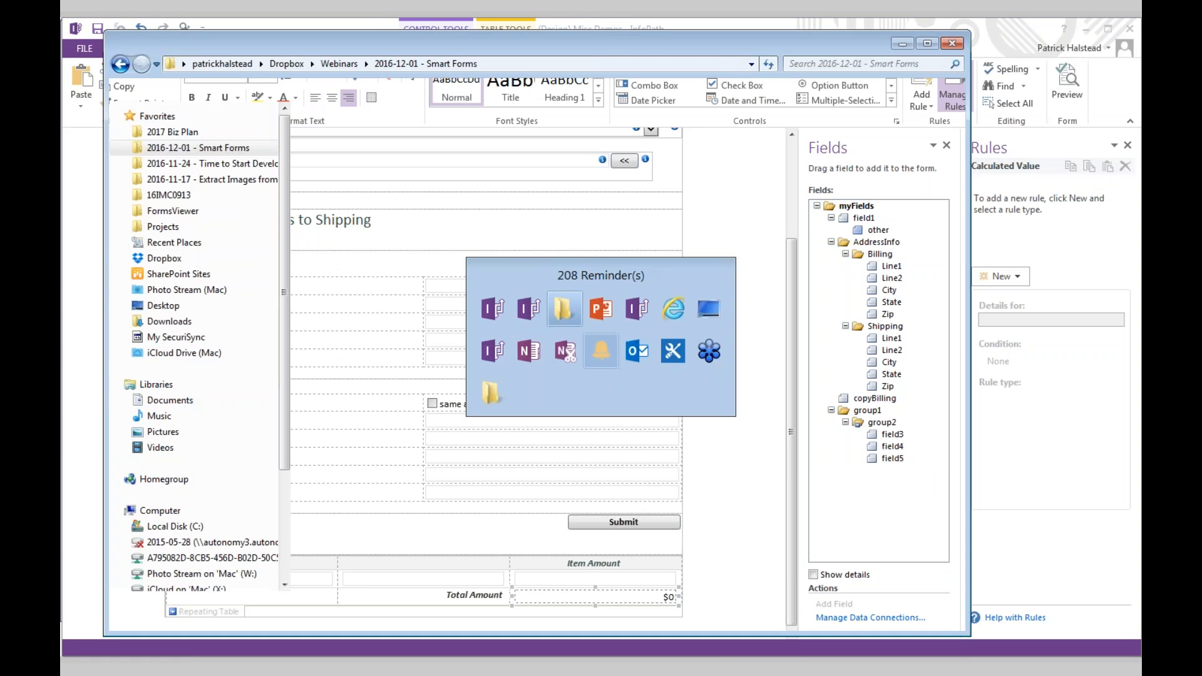
left_click(379, 259)
right_click(381, 259)
left_click(420, 252)
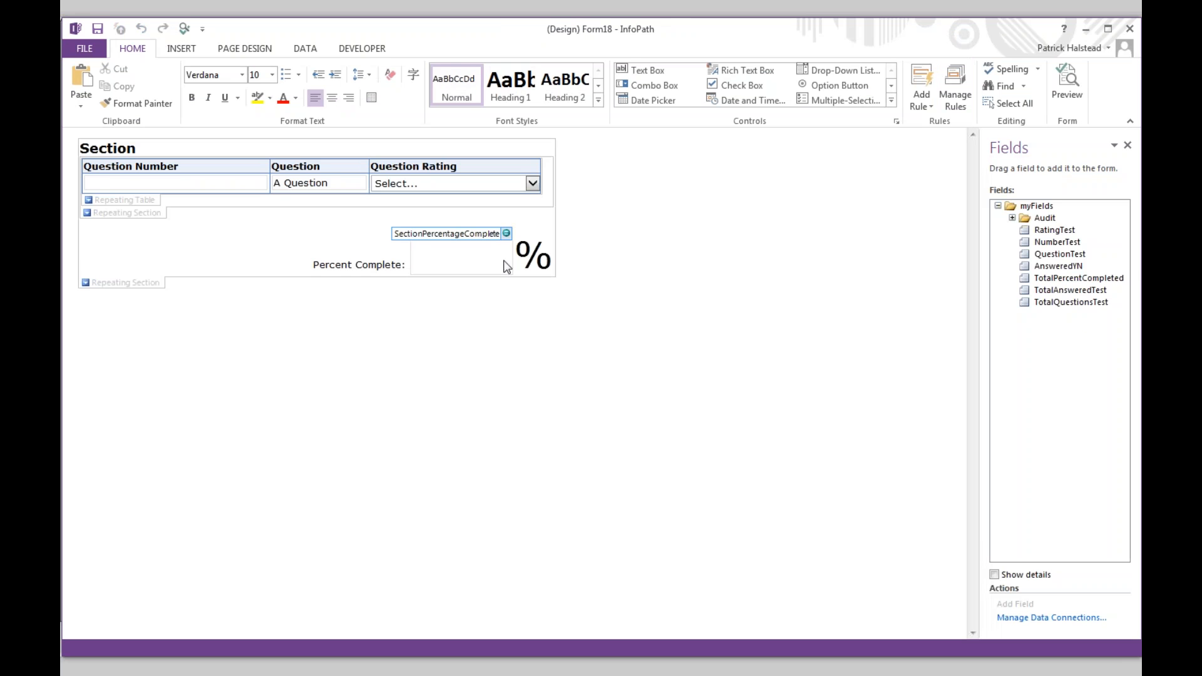
left_click(492, 262)
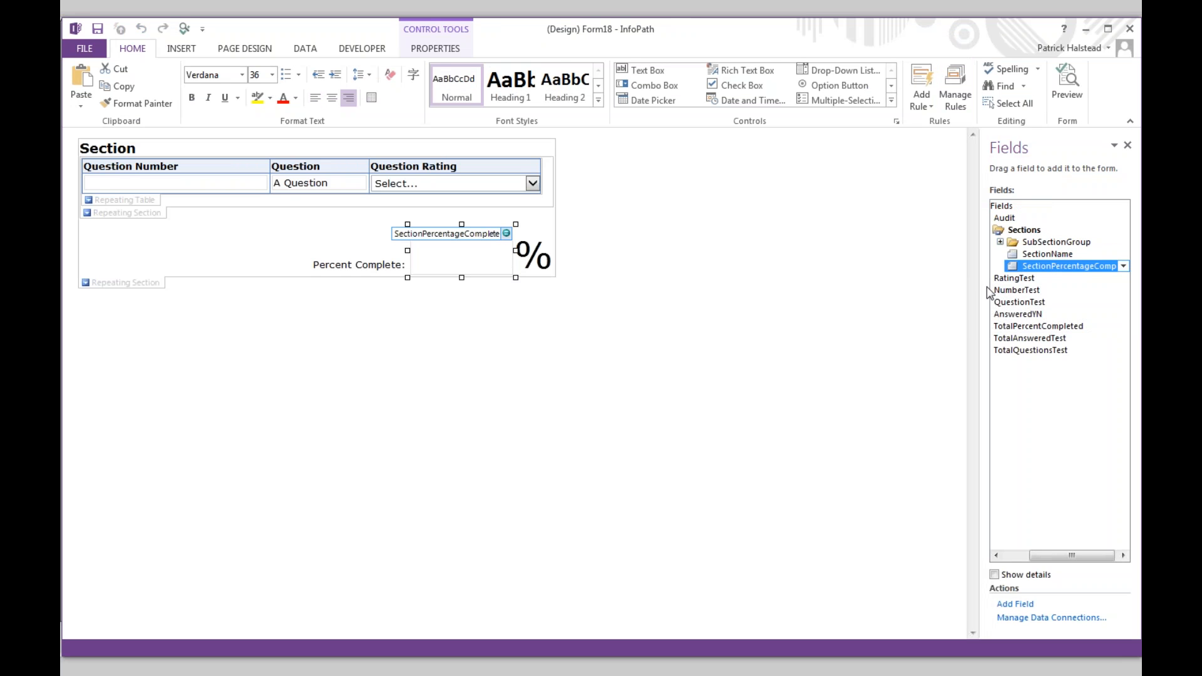
- Inspect the SectionPercentageComplete field's default value formula, then close its properties unchanged
left_click_drag(981, 288, 889, 288)
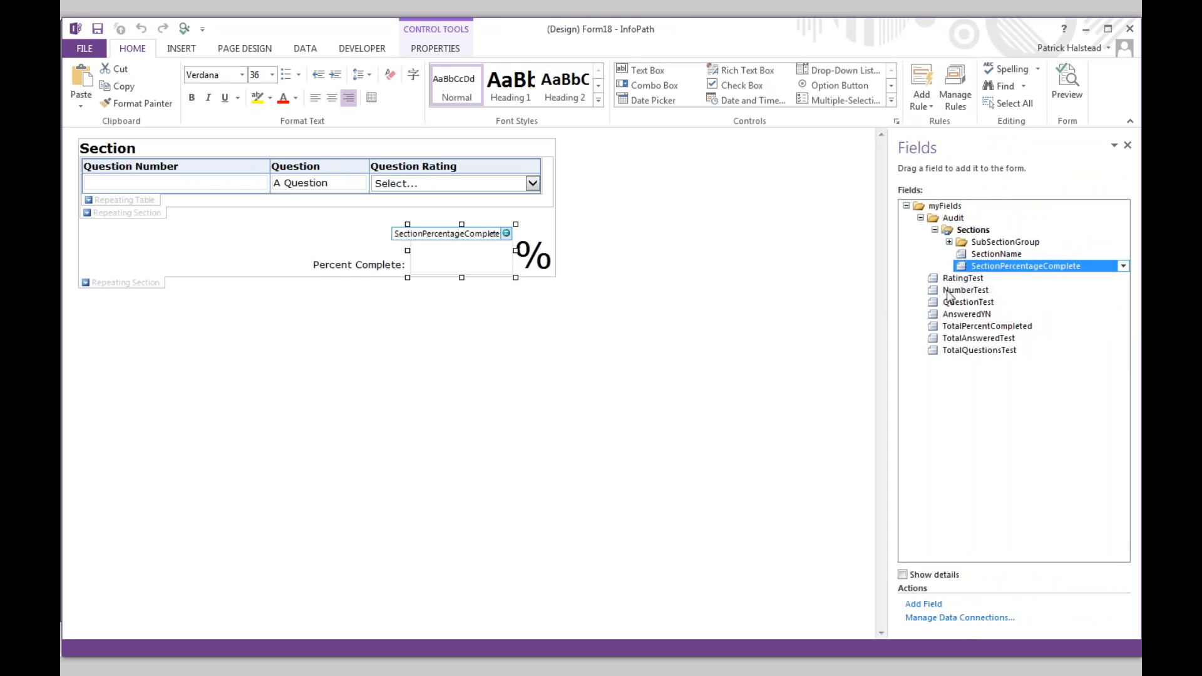
double_click(989, 273)
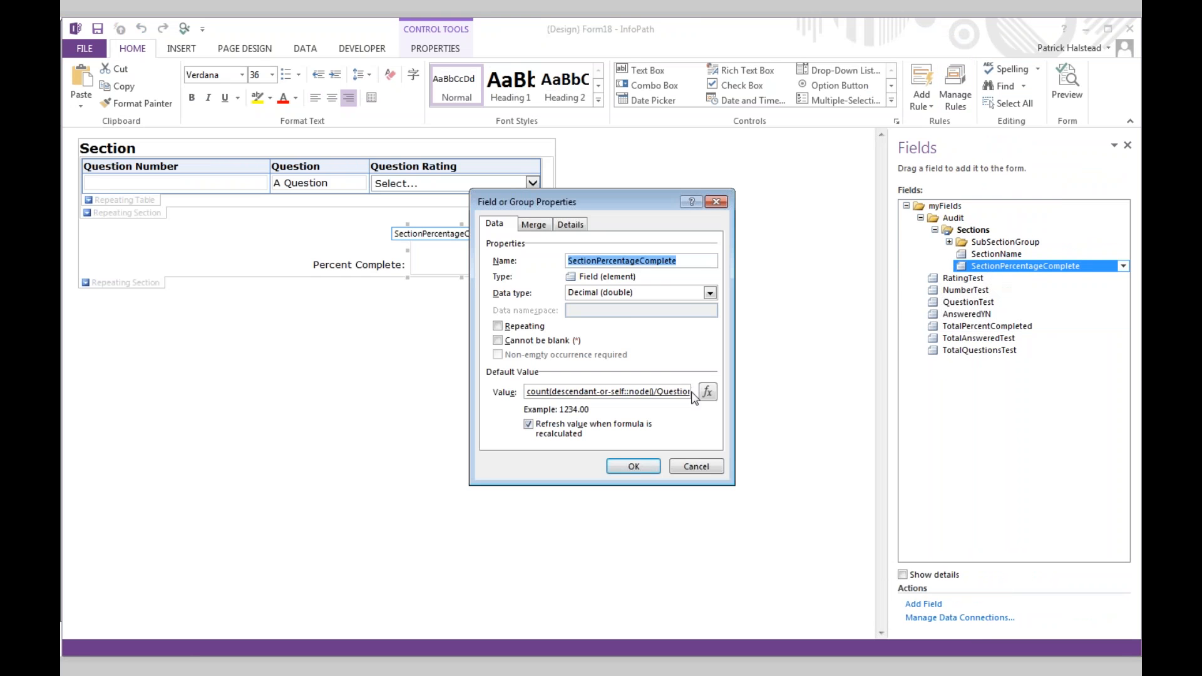
left_click(710, 398)
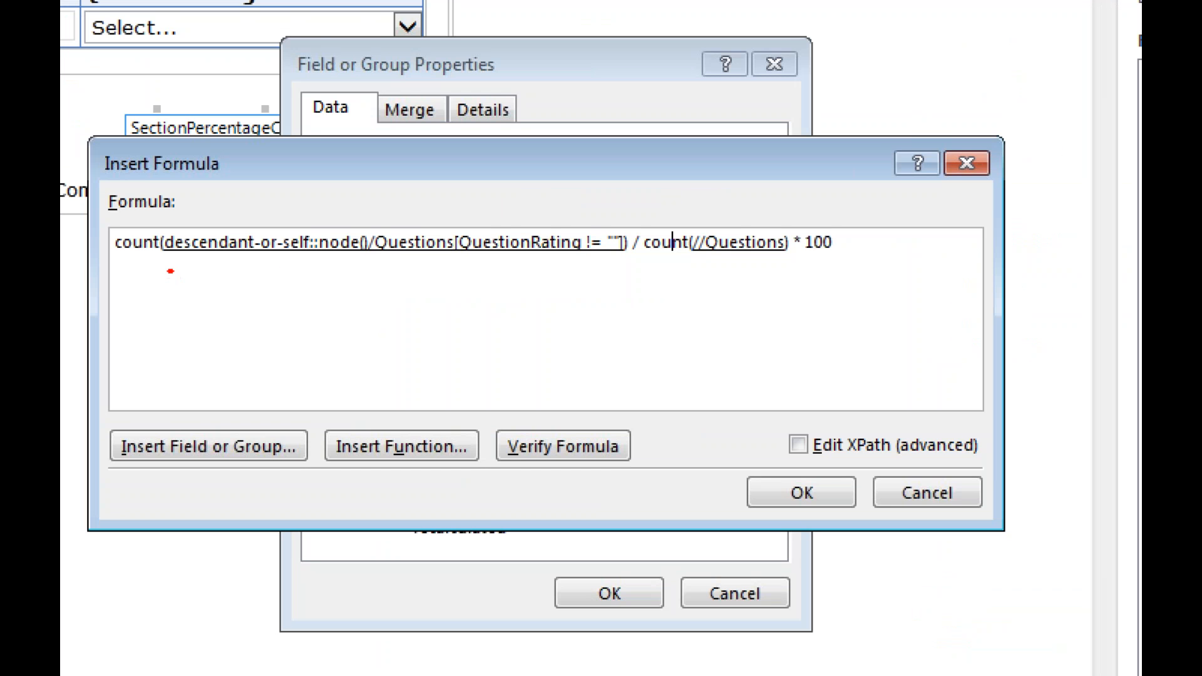
left_click_drag(170, 271, 870, 267)
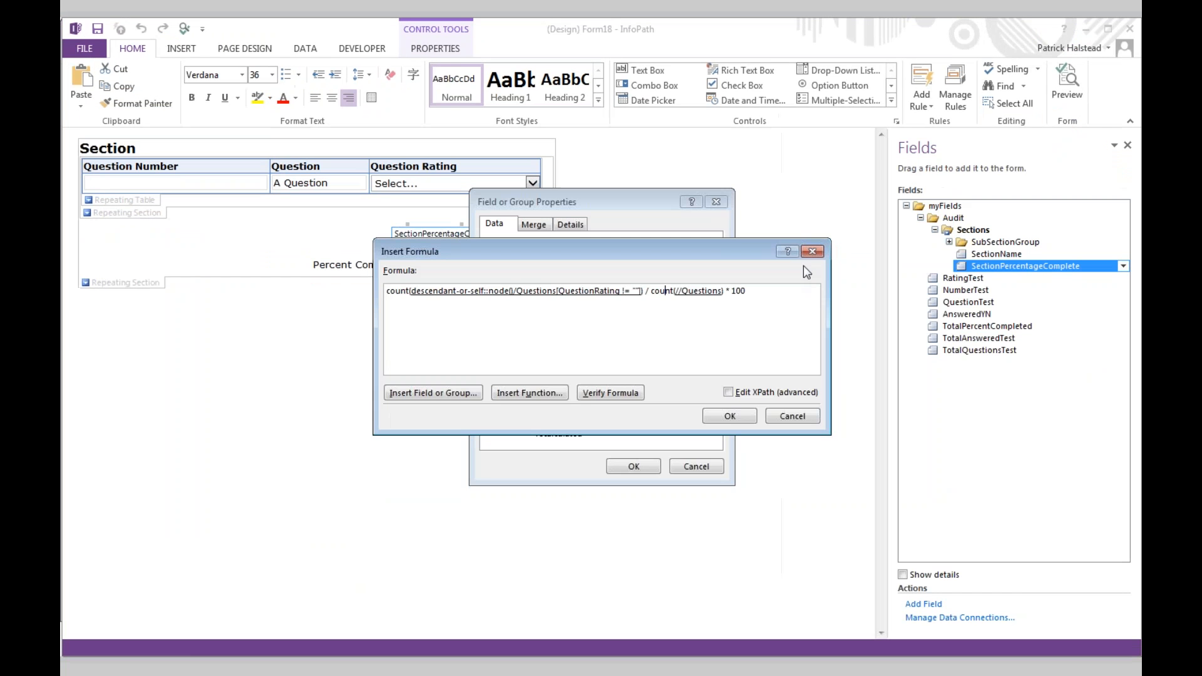
left_click(967, 166)
left_click(716, 201)
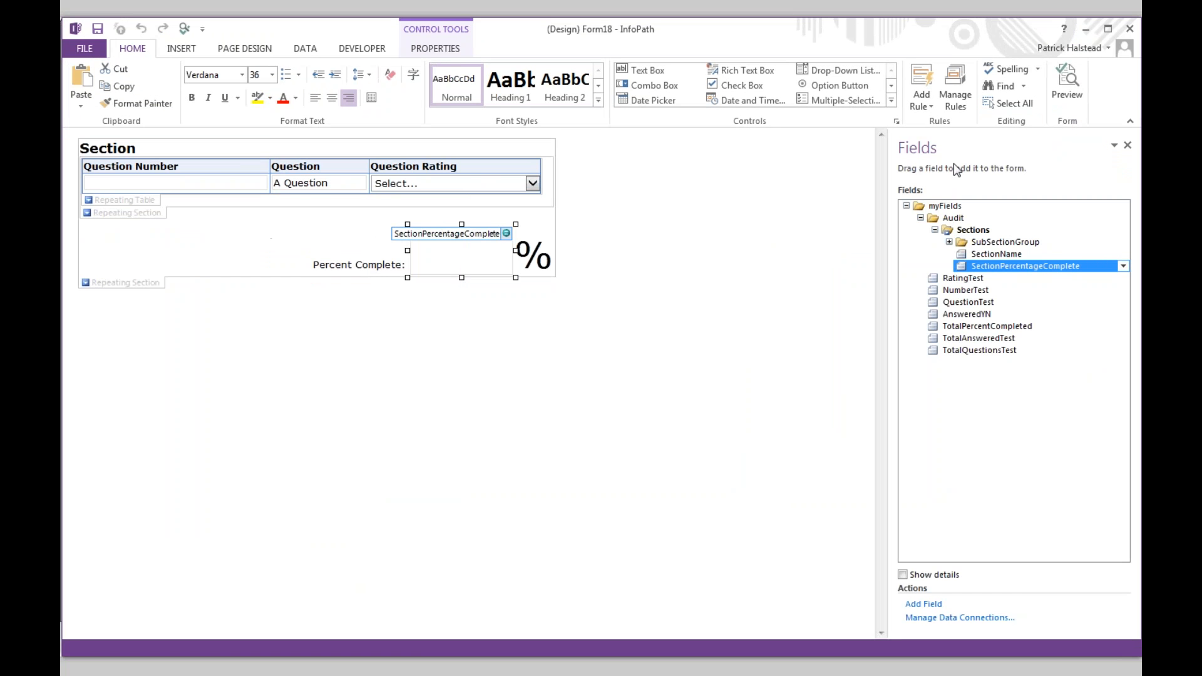
- Preview the form, then review the Need more input, Making progress and Looking good rules
left_click(1069, 92)
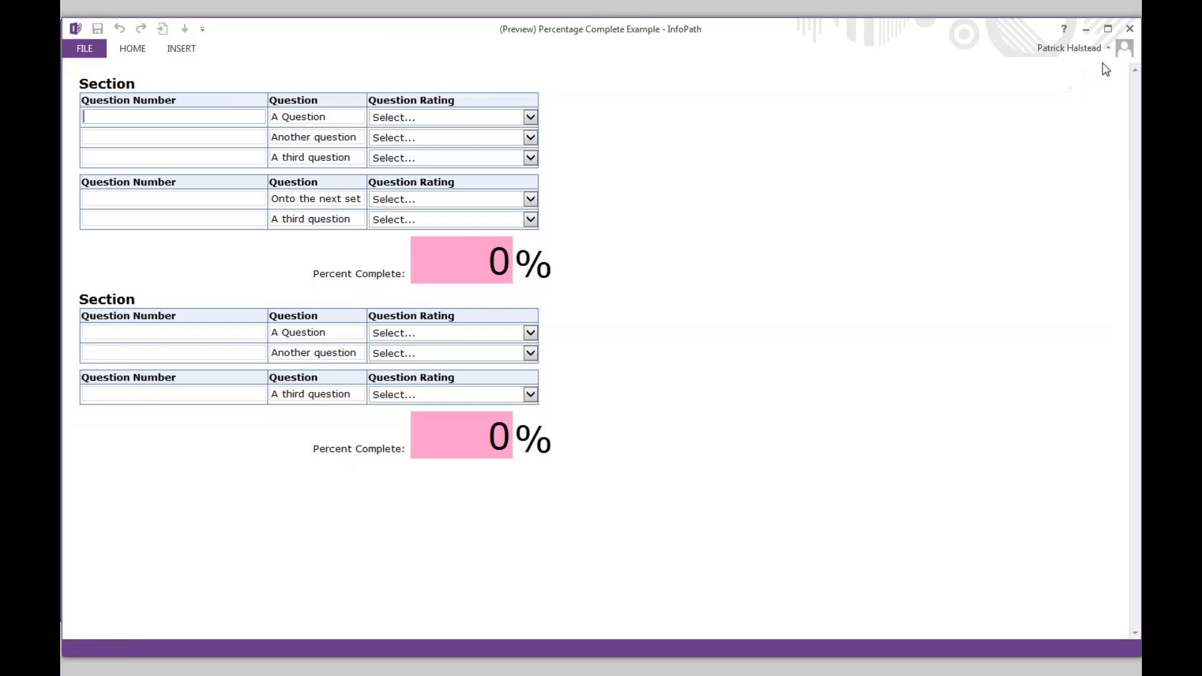
left_click(1130, 28)
left_click(952, 92)
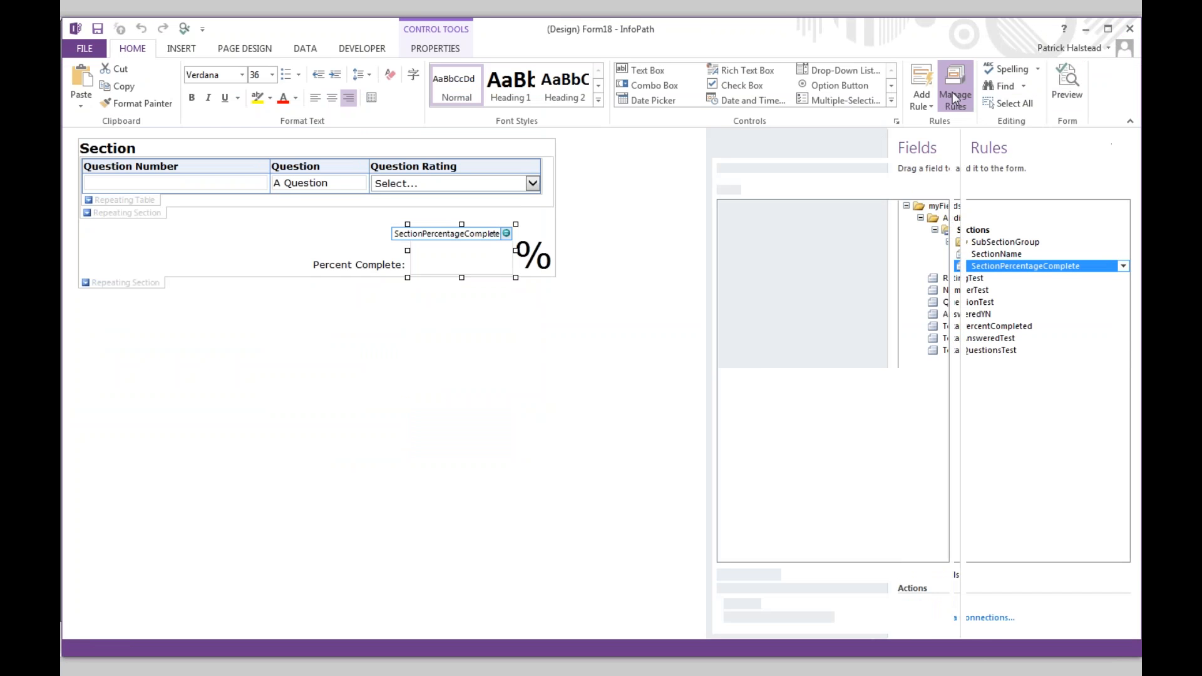
left_click(1033, 216)
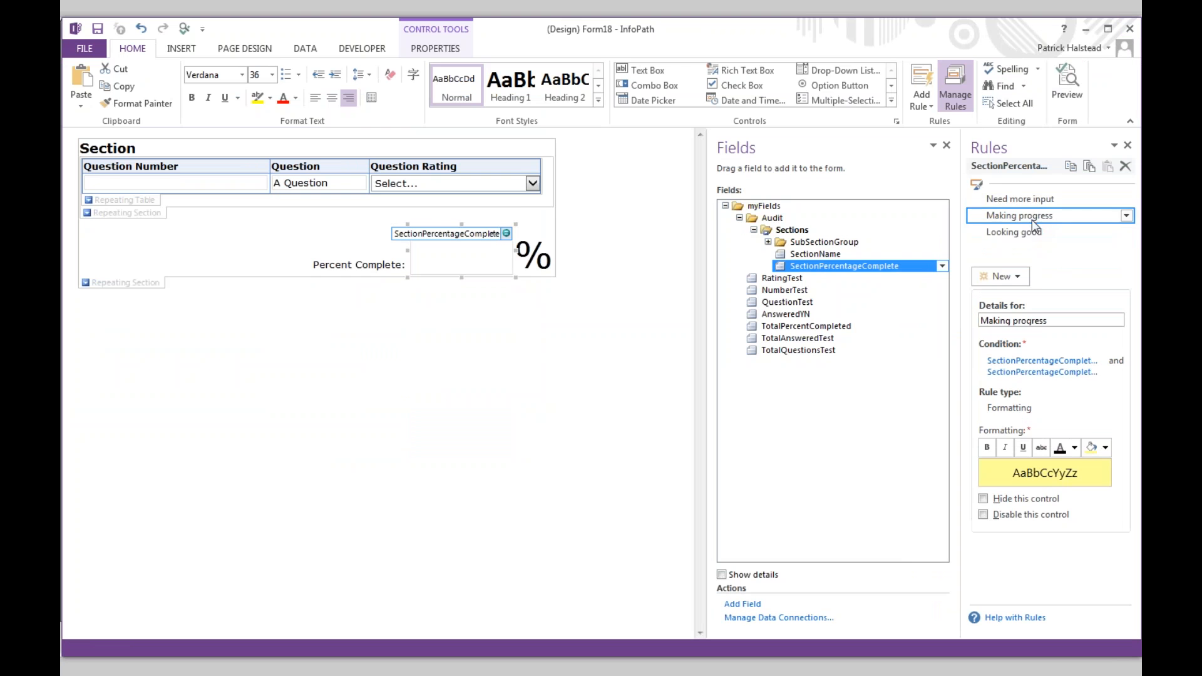
left_click(1033, 232)
left_click(1031, 200)
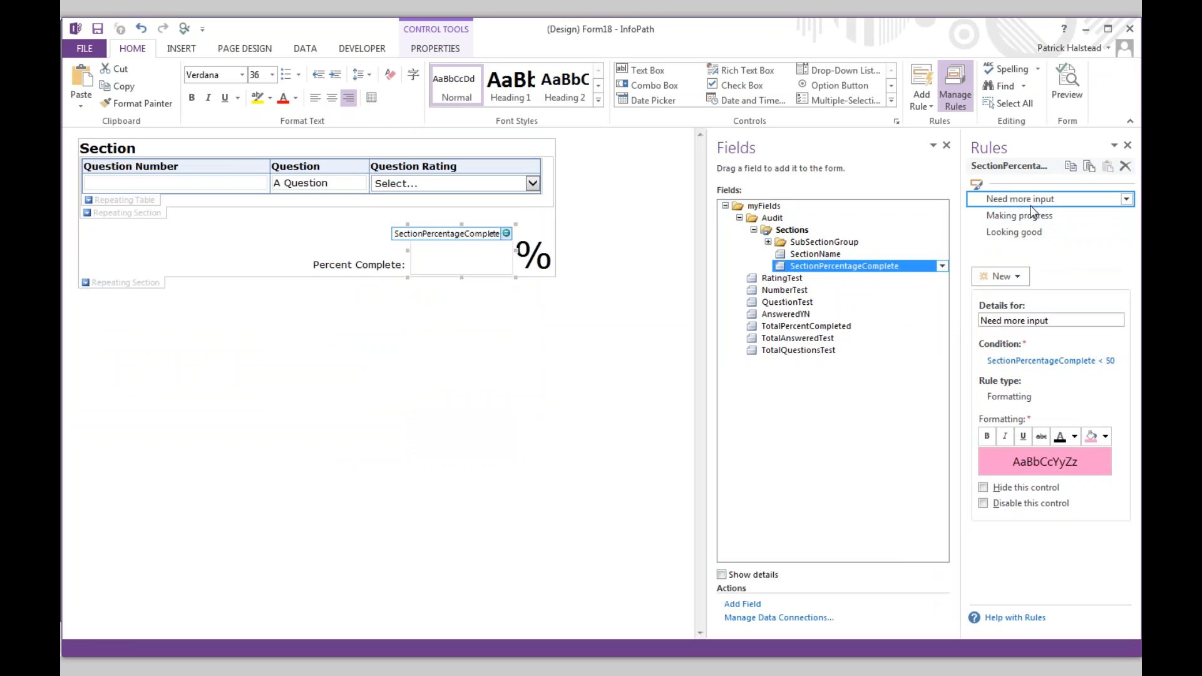
left_click(1030, 218)
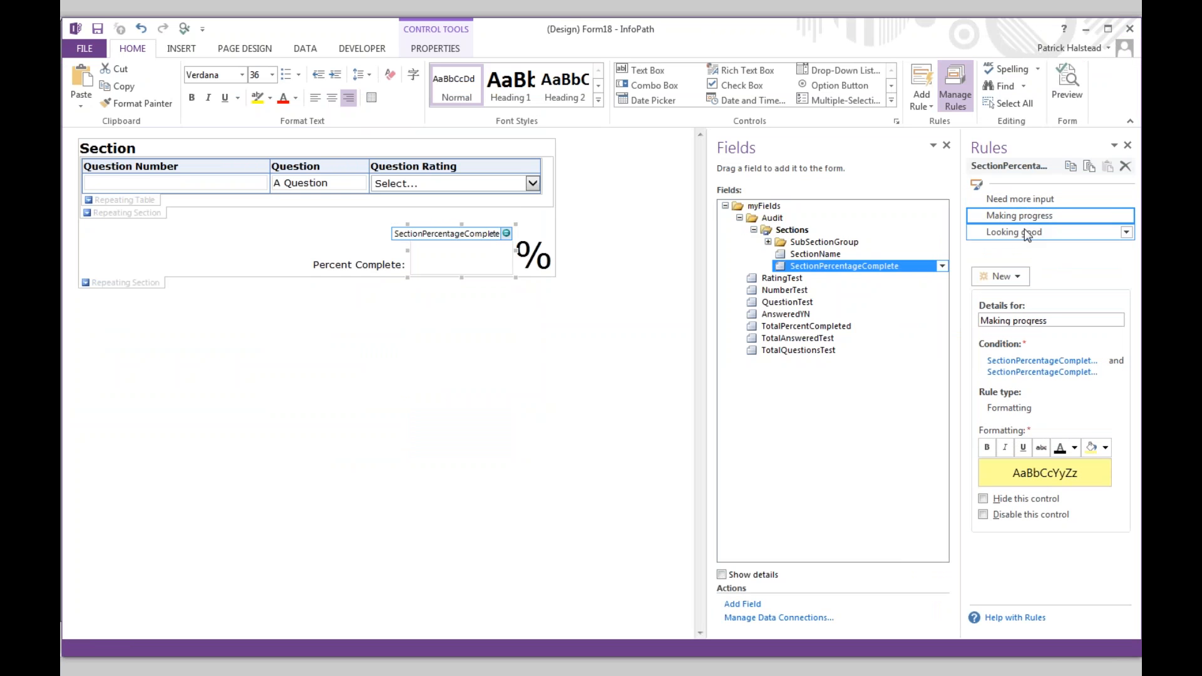
left_click(1027, 233)
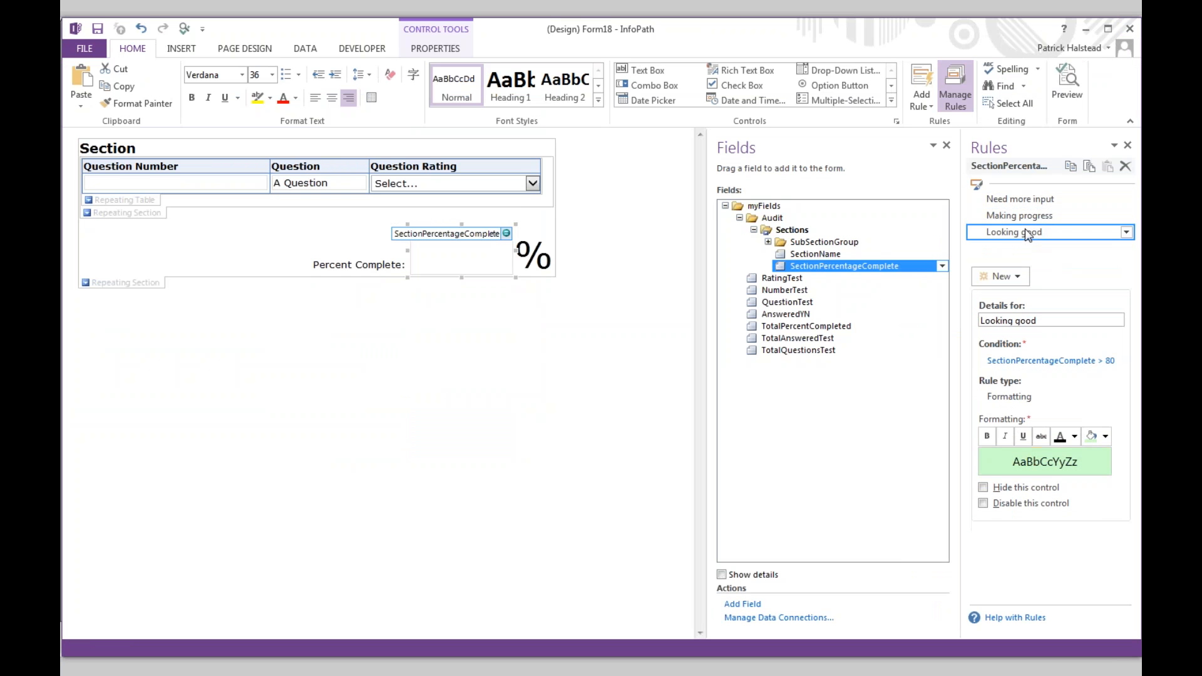
- Close Form18 without saving it
left_click(1127, 31)
left_click(599, 361)
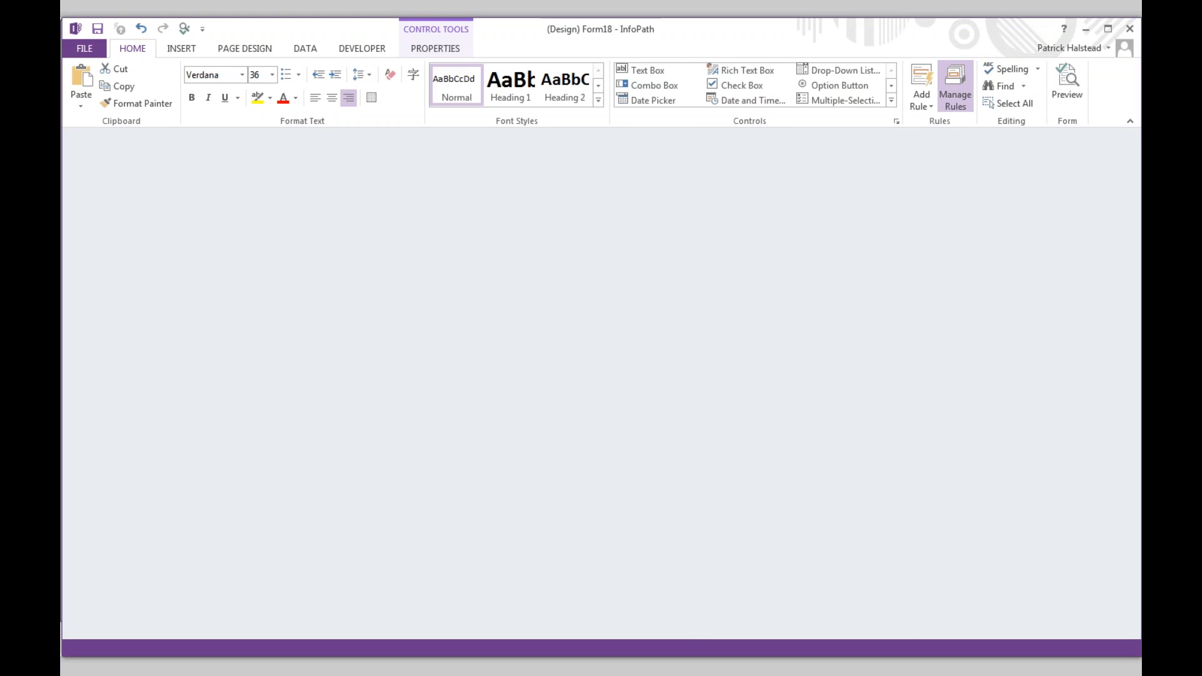
key("alt+Tab")
key("alt+Tab")
key("alt+Tab")
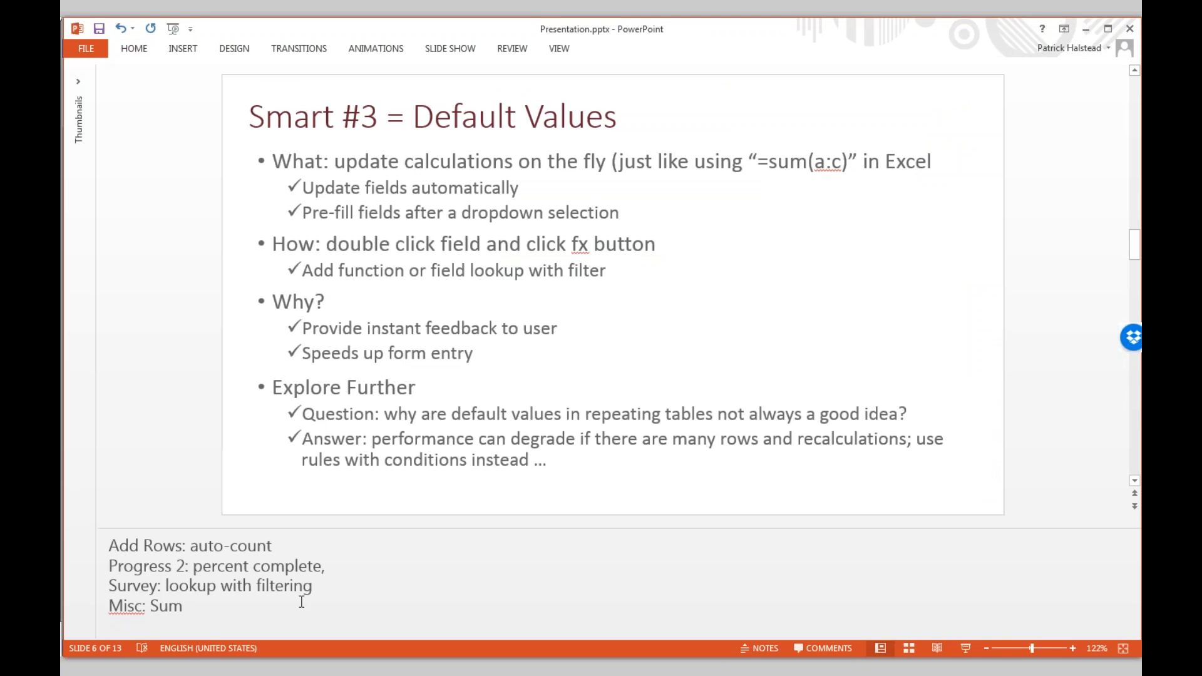
- Cycle through the open windows to bring up (Design) Survey - InfoPath
key("alt+Tab")
key("alt+Tab")
key("alt+Tab")
key("alt+Tab")
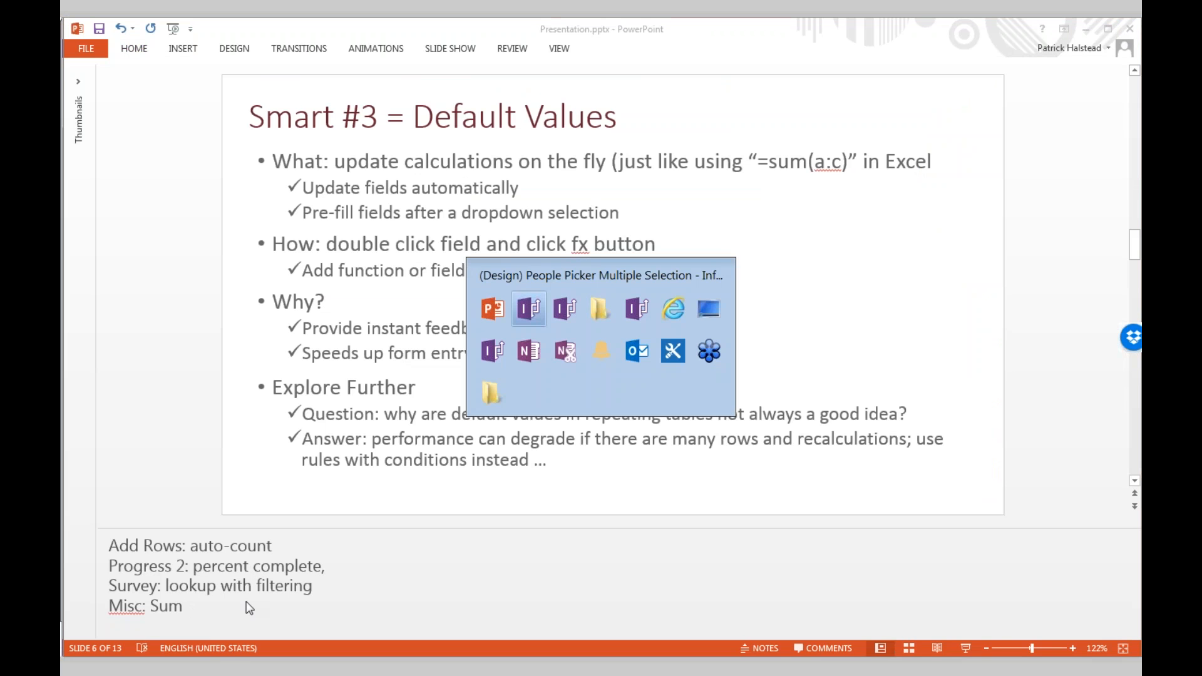
key("alt+Tab")
key("alt+Tab")
key("alt+Tab")
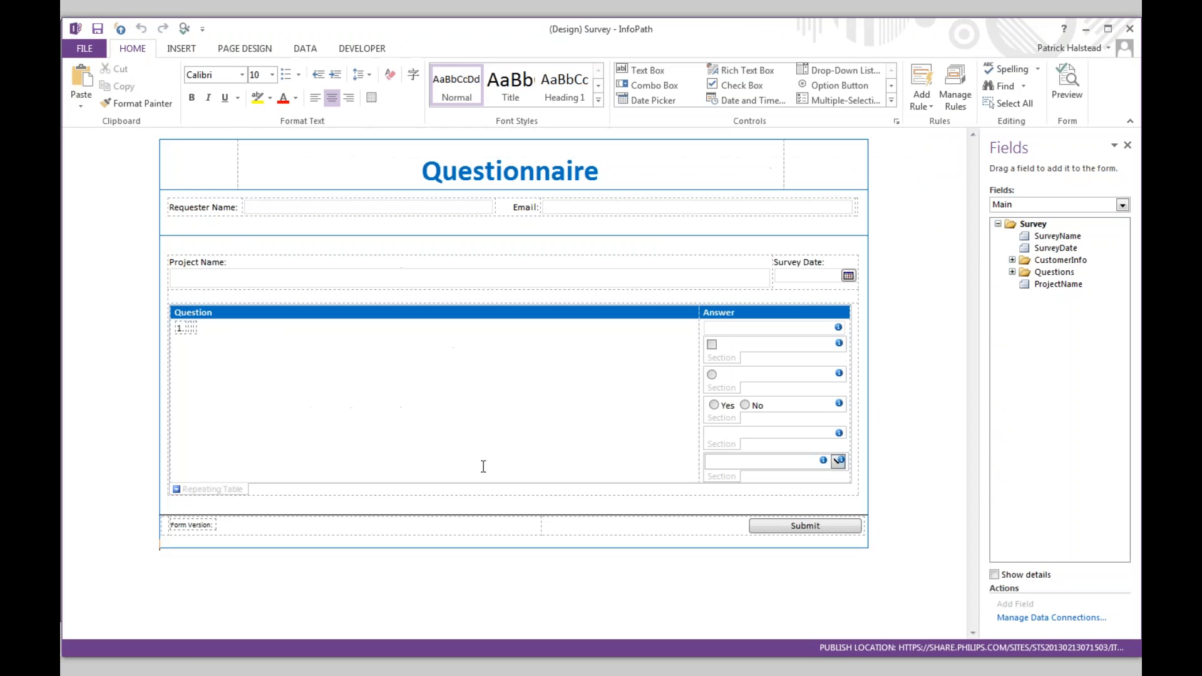
- Preview the Survey form and answer Question B with 2
left_click(1062, 88)
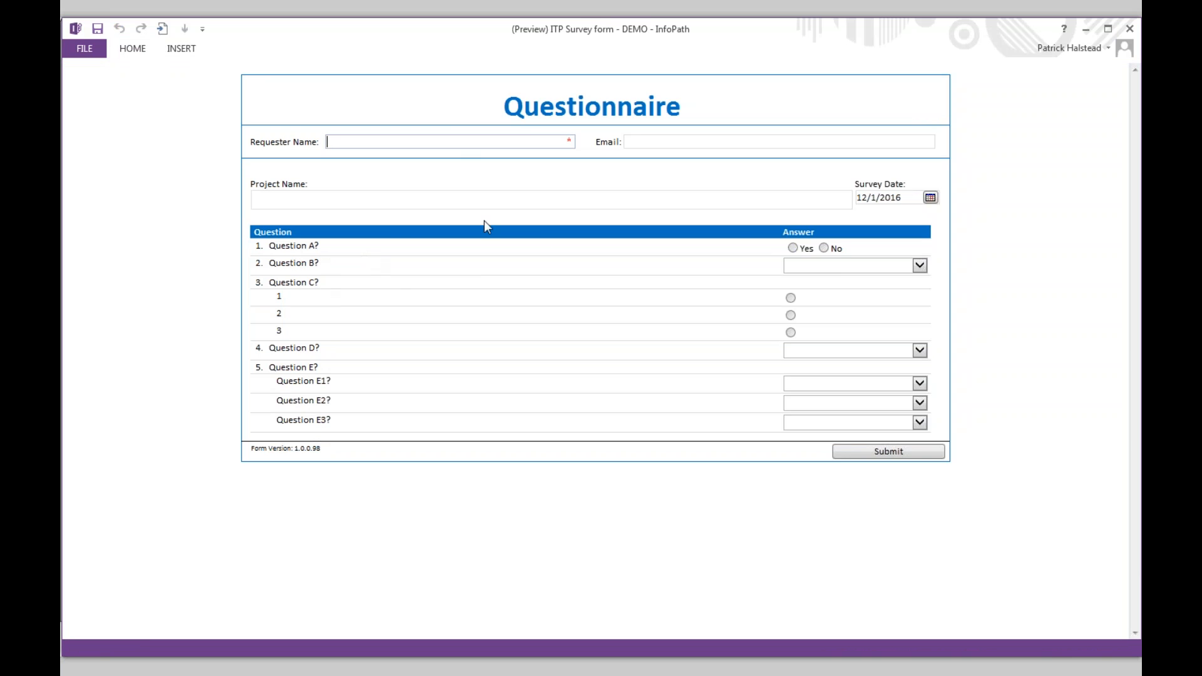
left_click(842, 265)
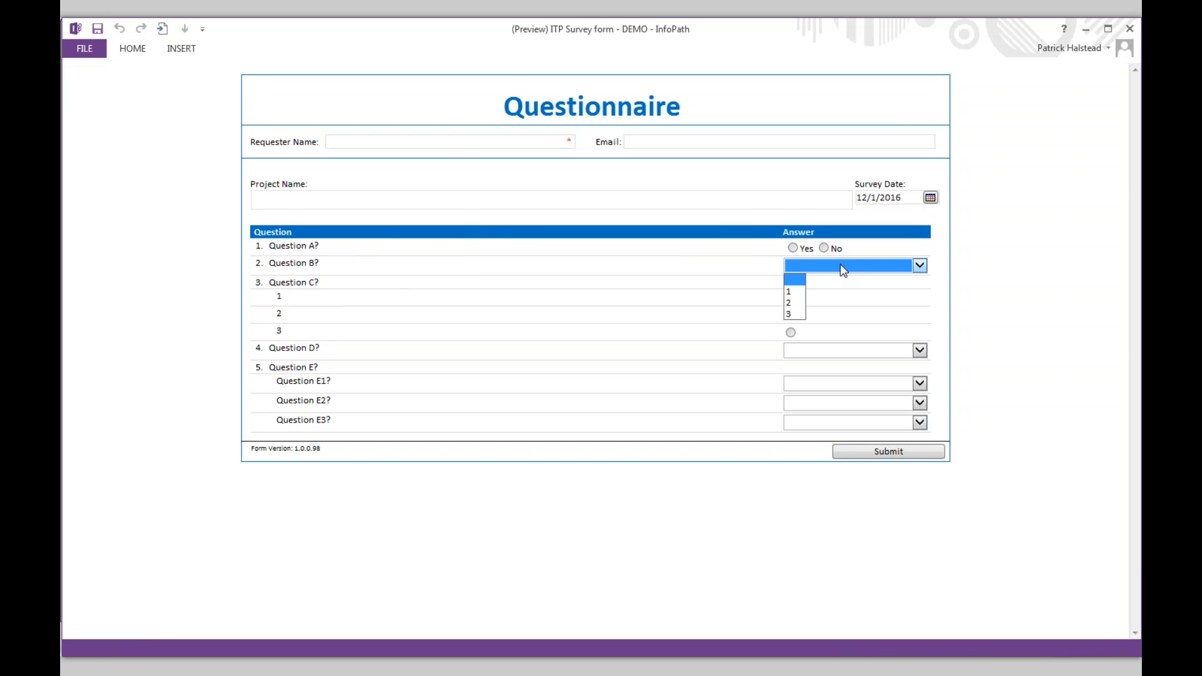
left_click(791, 303)
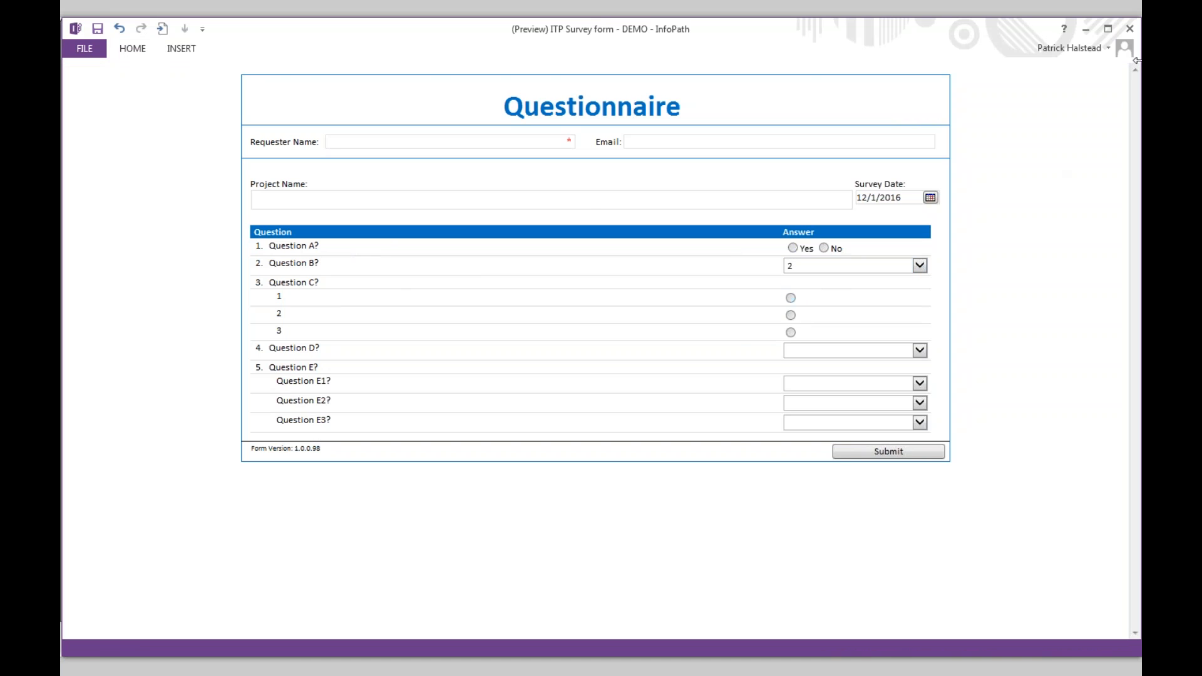
left_click(1130, 29)
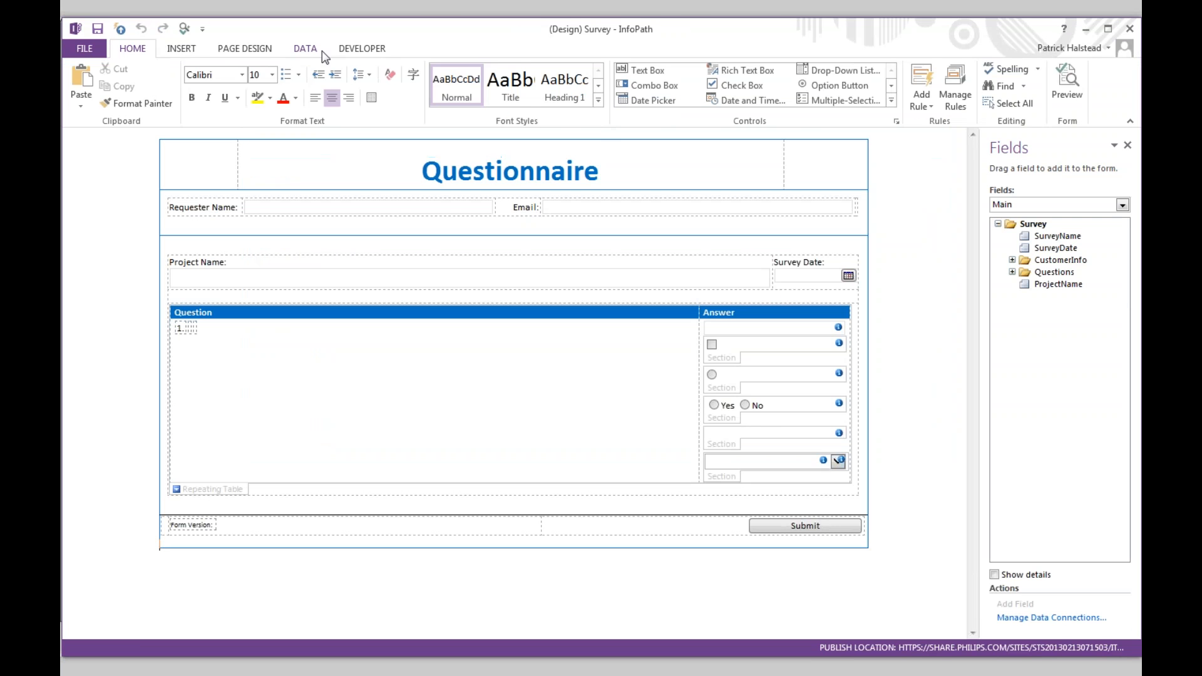
- Inspect the Questions data connection, then expand the Questions group in the field list
left_click(305, 49)
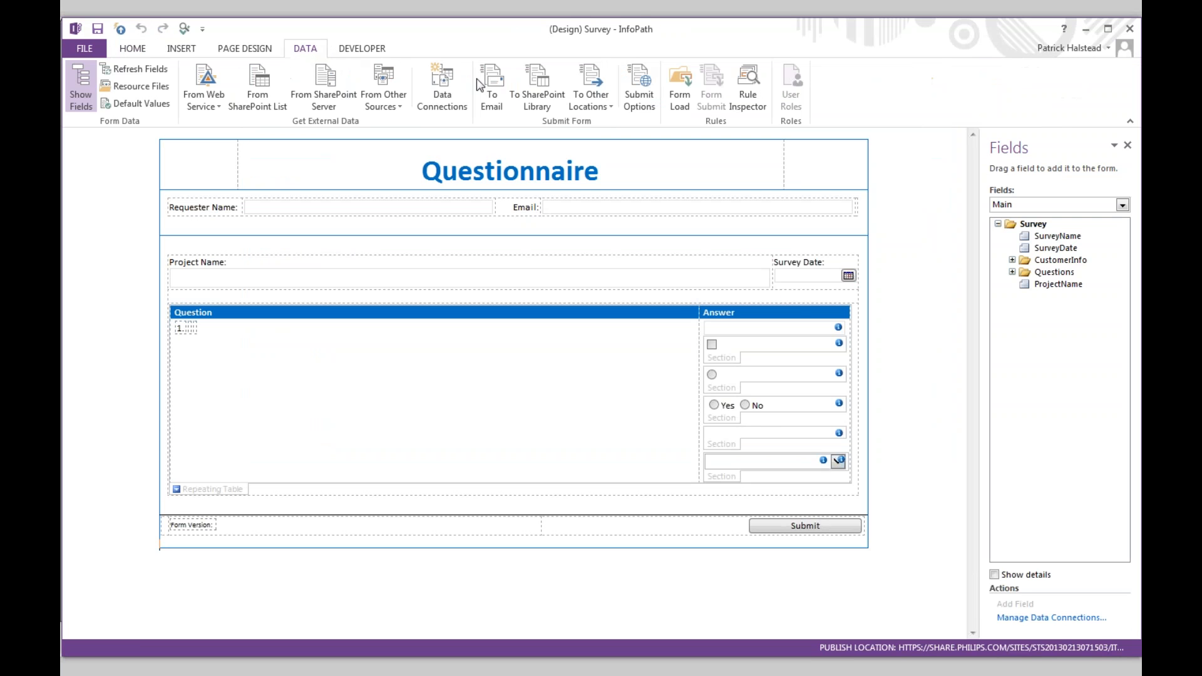
left_click(442, 94)
left_click(455, 211)
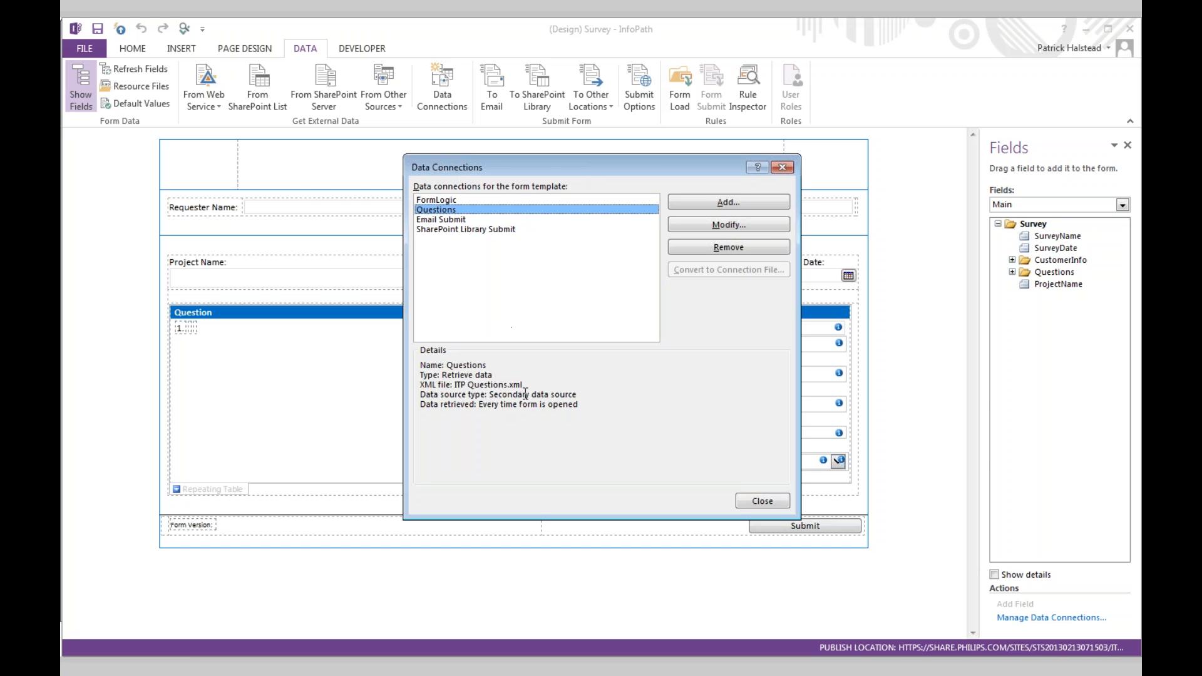
left_click(466, 384)
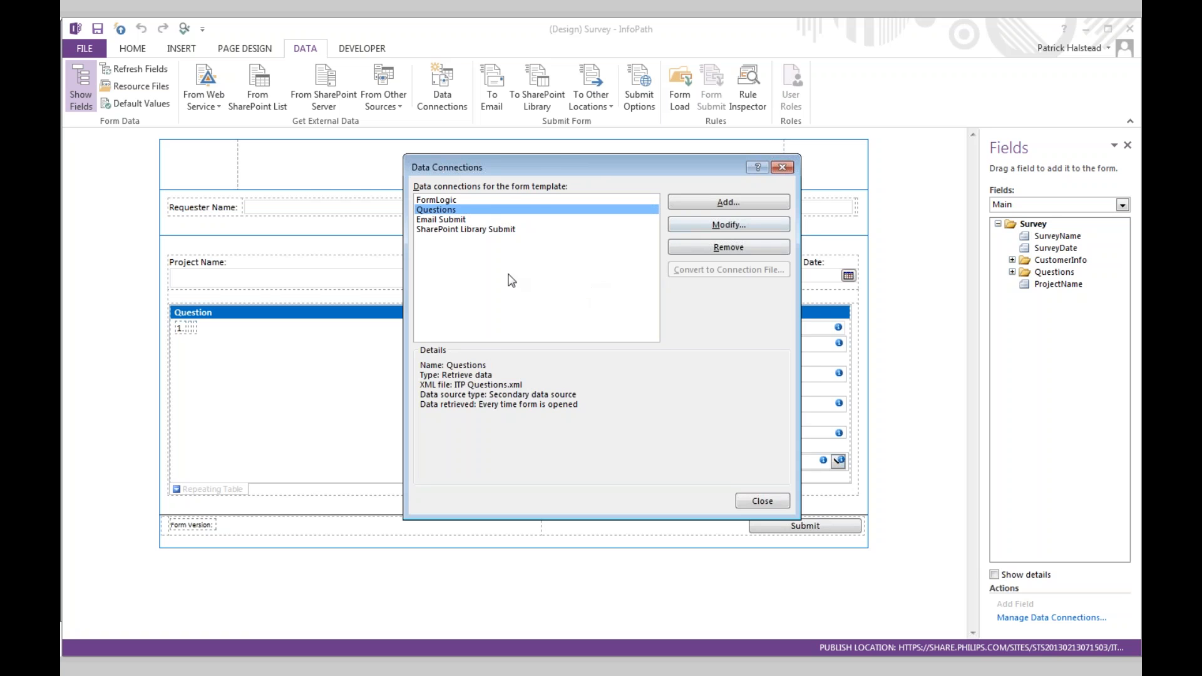
key("Escape")
left_click(1013, 272)
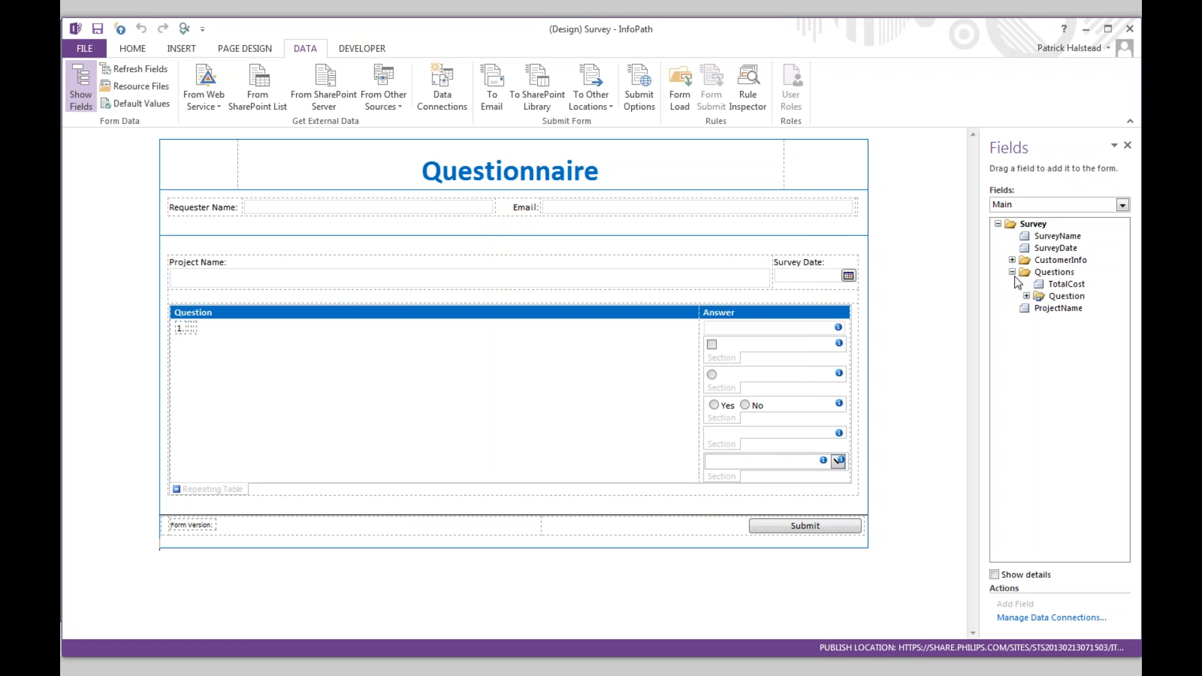
- Expand the Question group and open the default value formula of the QuestionText field
left_click(1026, 296)
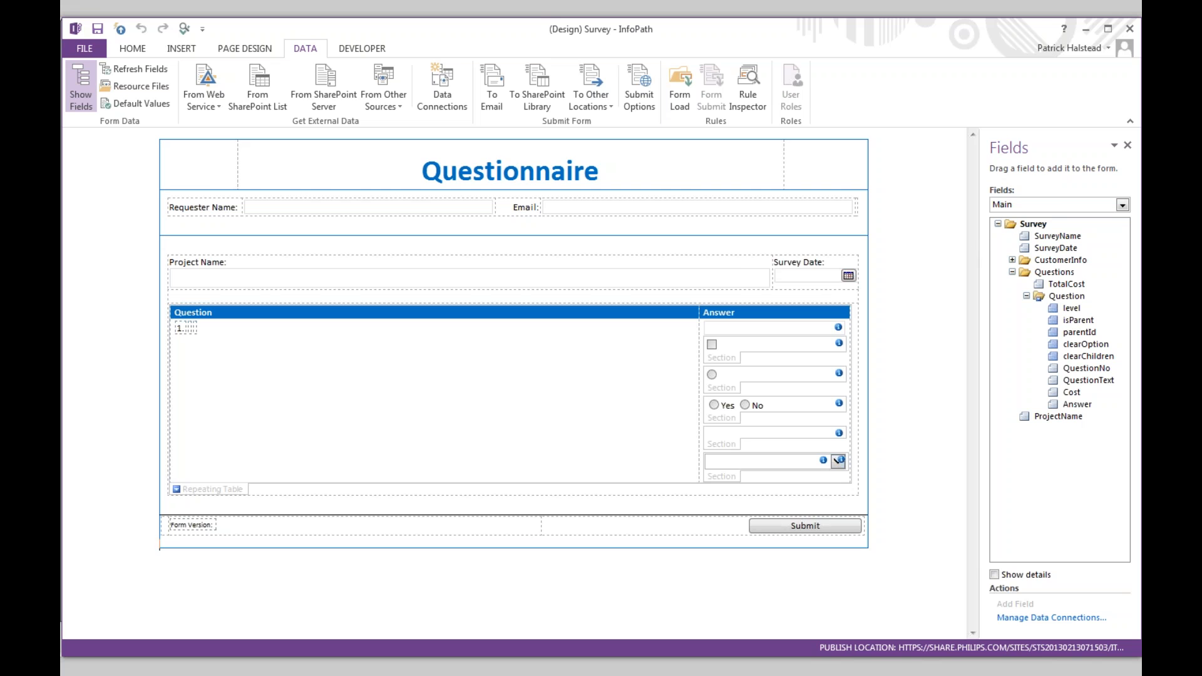
left_click_drag(981, 246, 925, 246)
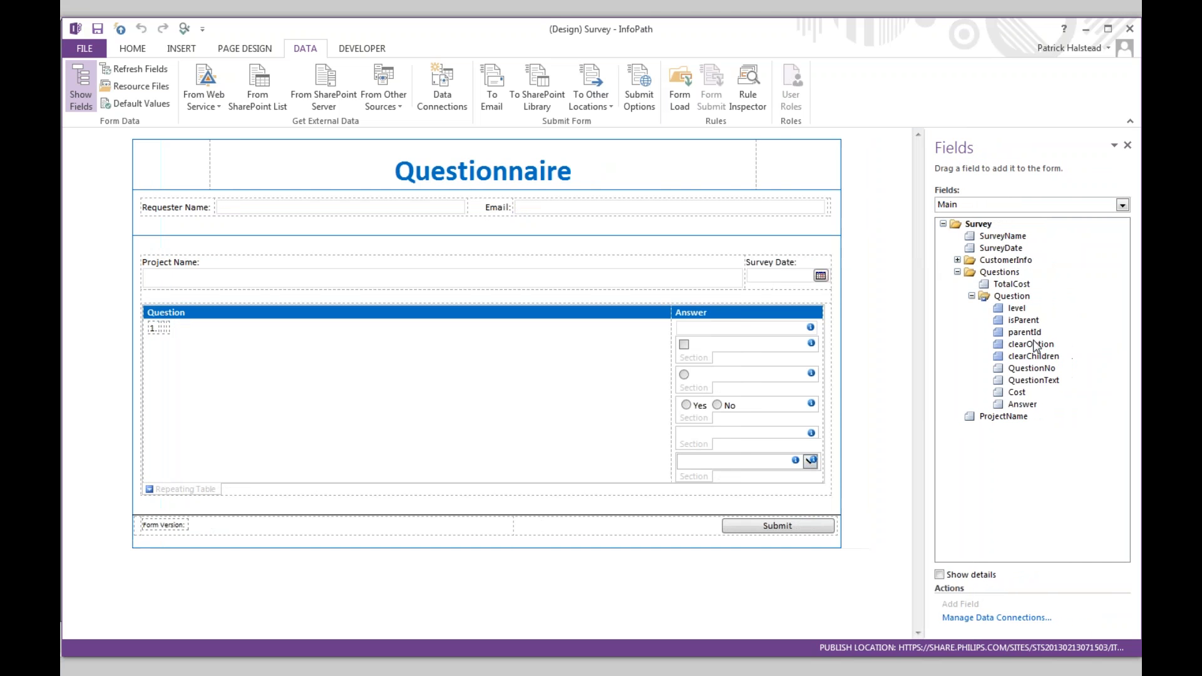
double_click(1033, 380)
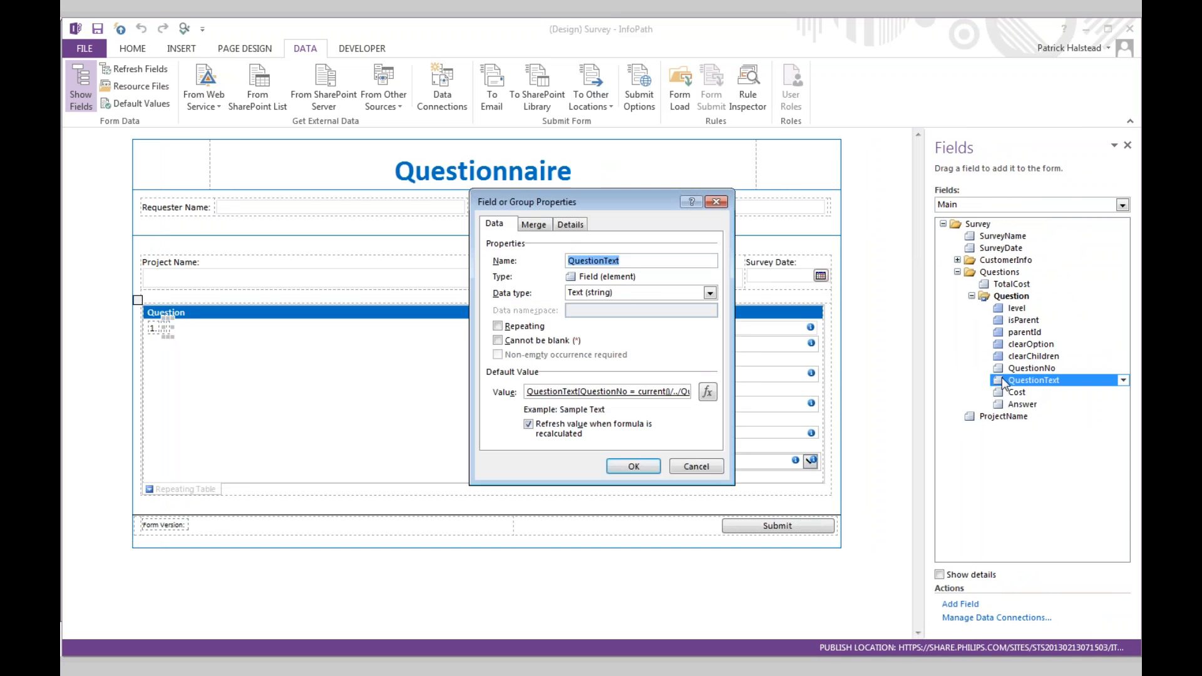
left_click(708, 393)
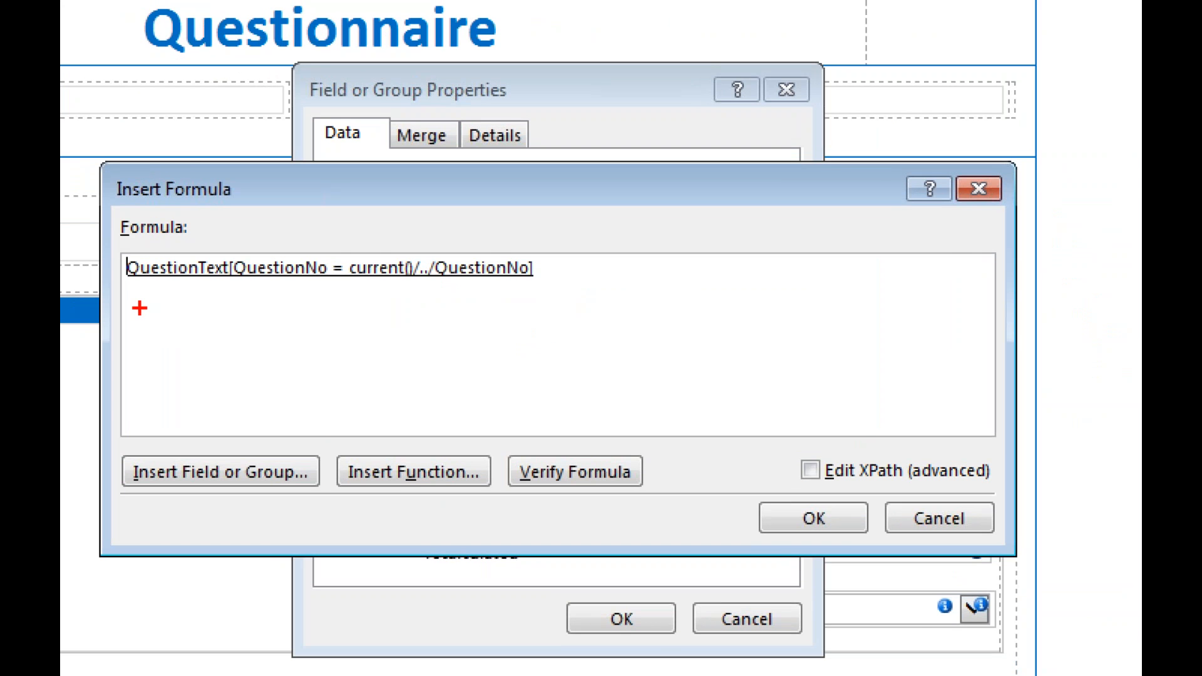
- Inspect the QuestionText[QuestionNo = current()/../QuestionNo] lookup, close all dialogs, and return to PowerPoint
left_click_drag(144, 296, 602, 296)
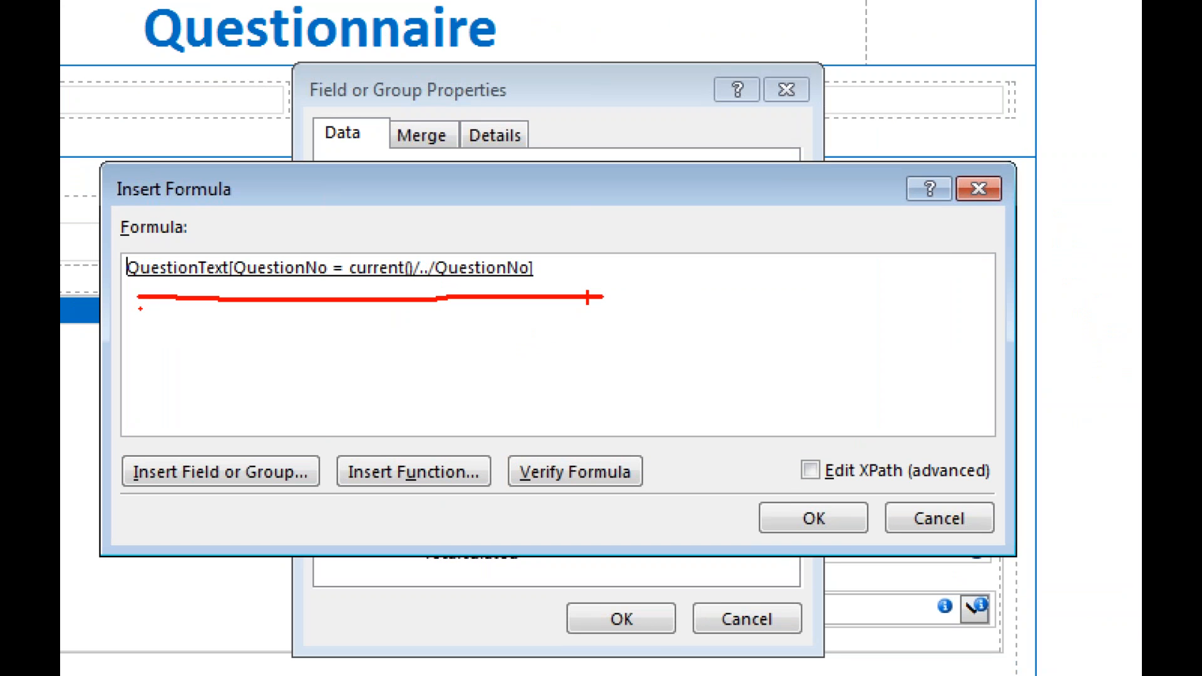
key("Escape")
double_click(513, 268)
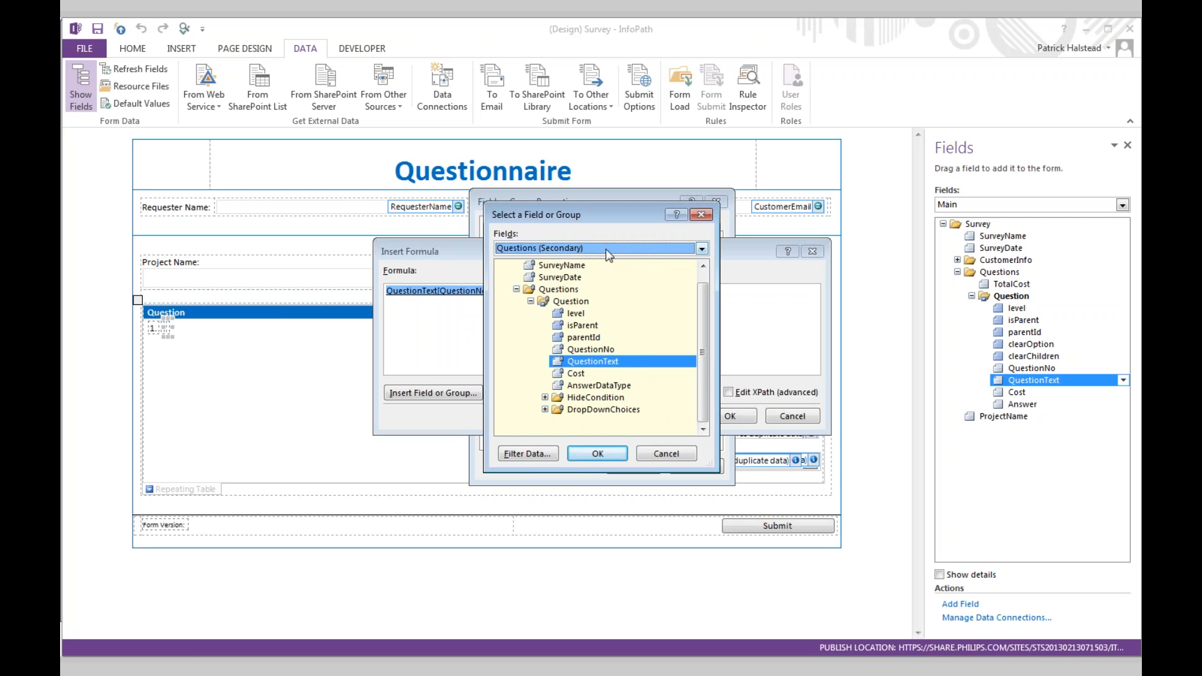
left_click(701, 215)
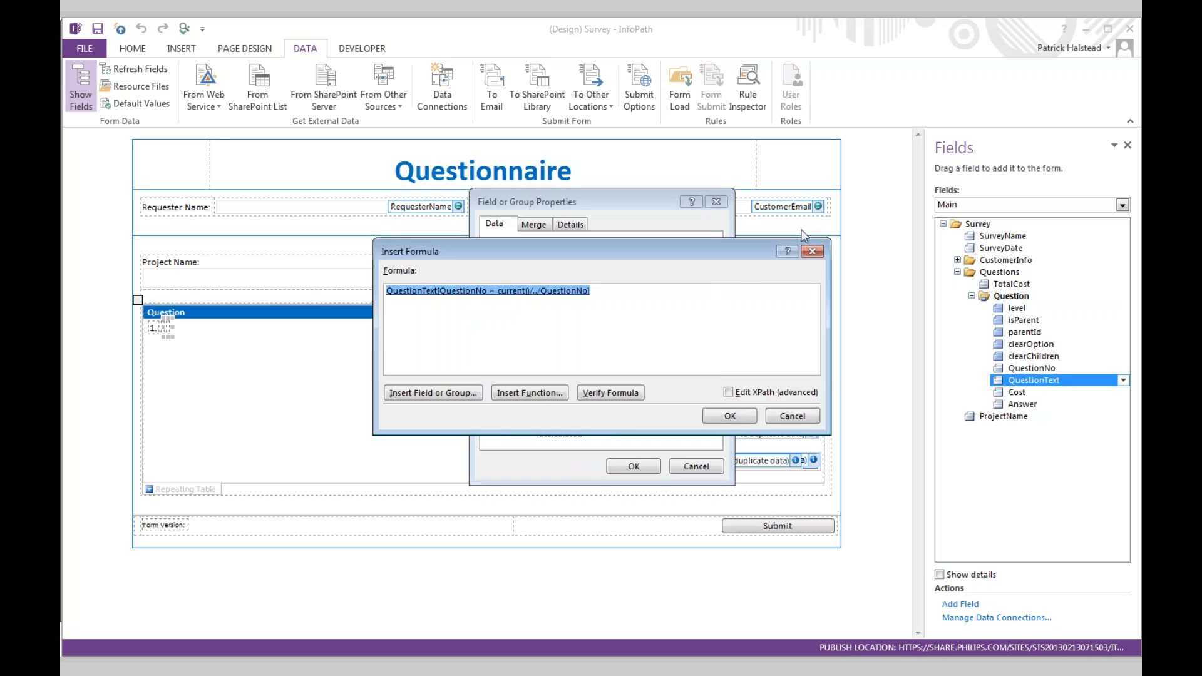
left_click(816, 252)
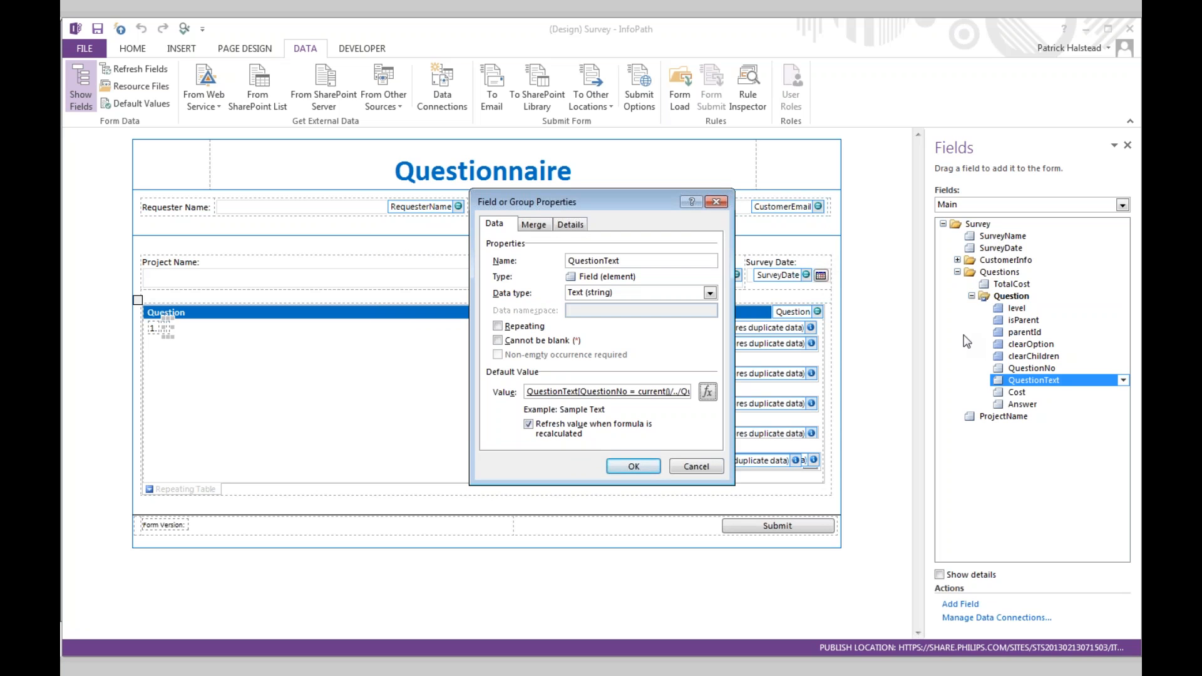
left_click(715, 201)
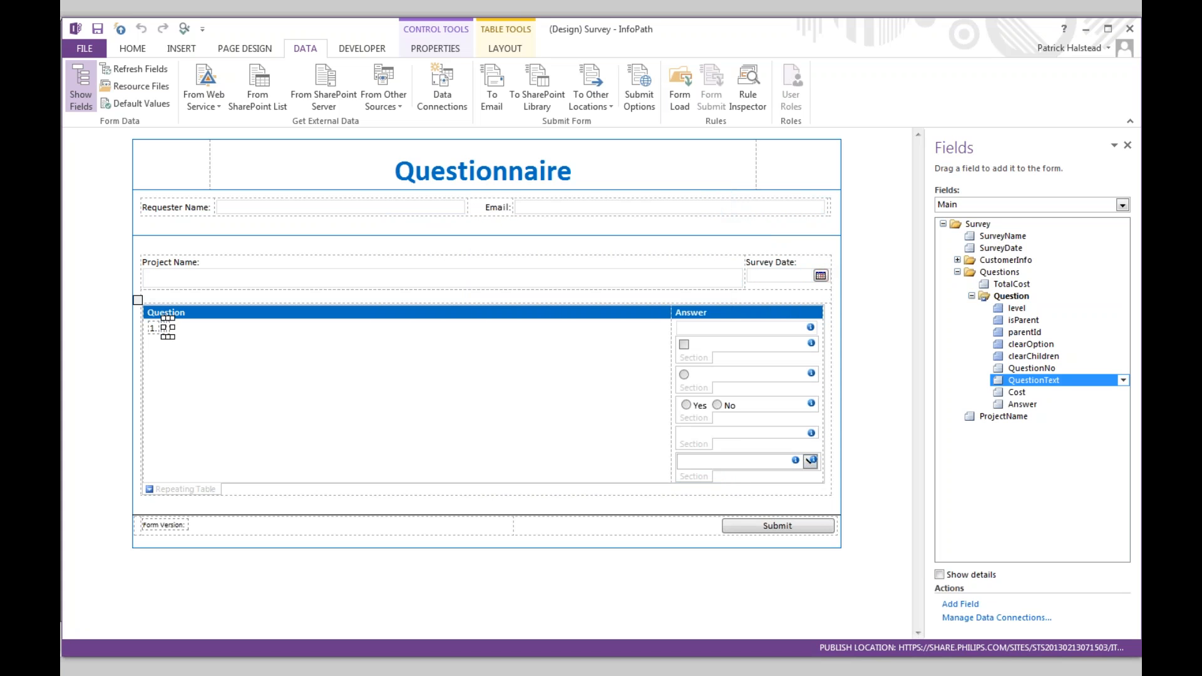
key("alt+Tab")
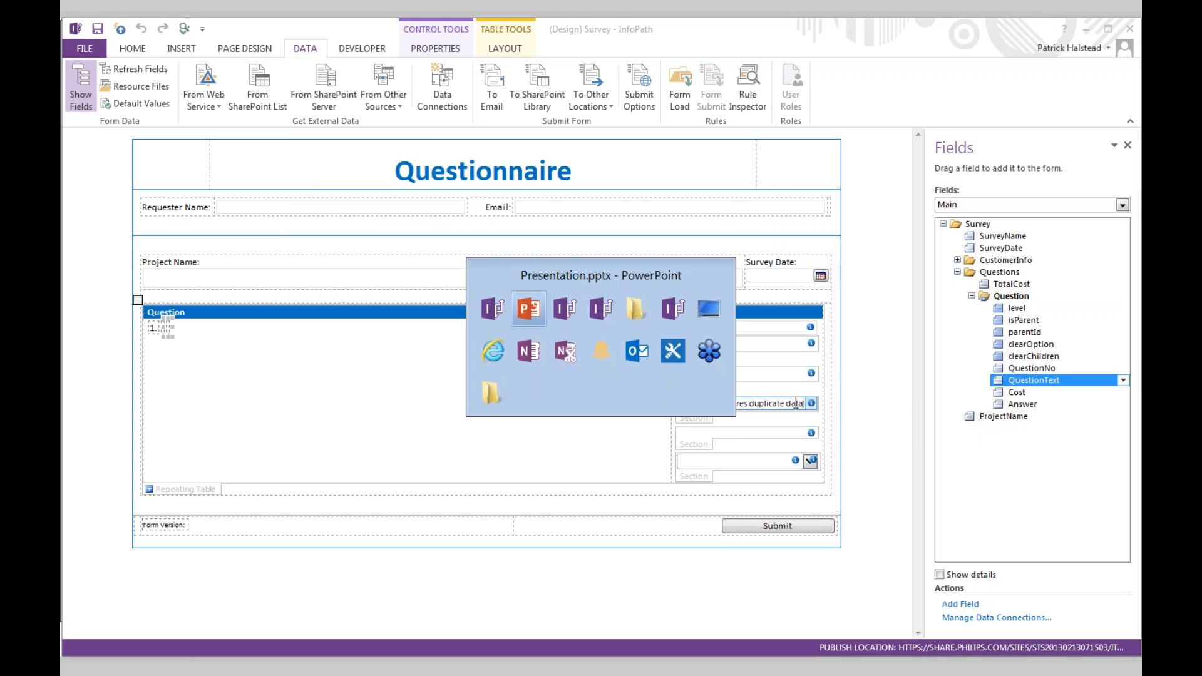
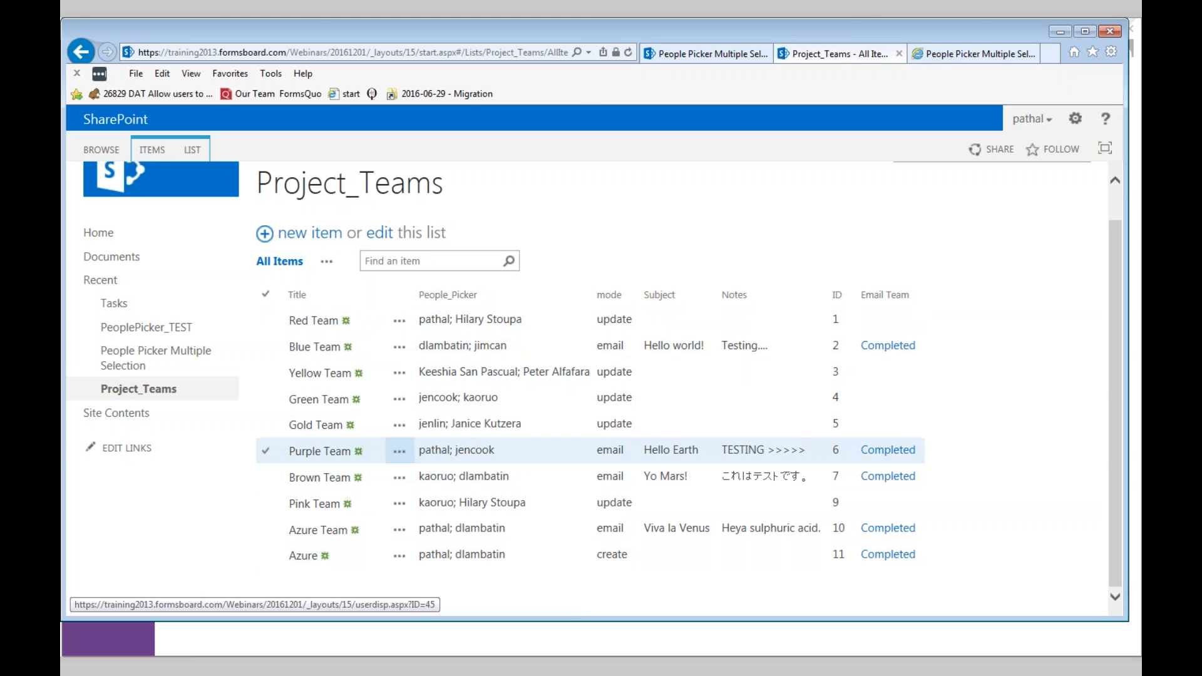
- Refresh the Project_Teams list to reveal the new Webinars item marked Completed, then return to InfoPath
left_click(630, 52)
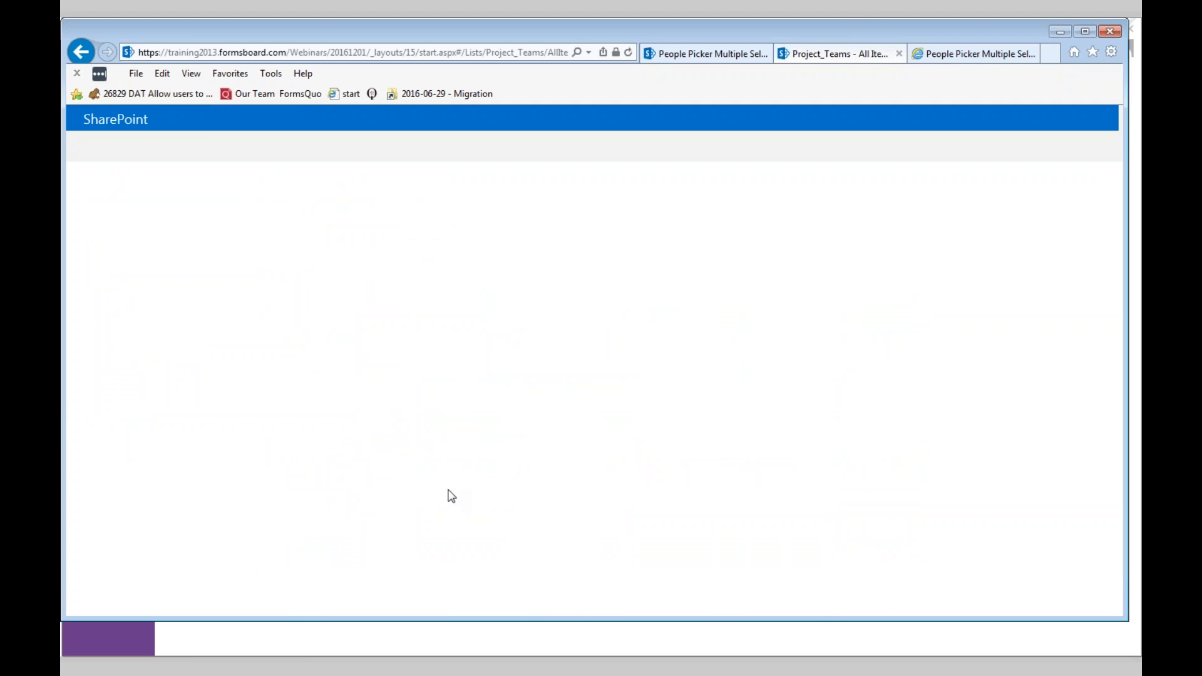
scroll(461, 538, "down", 2)
mouse_move(462, 561)
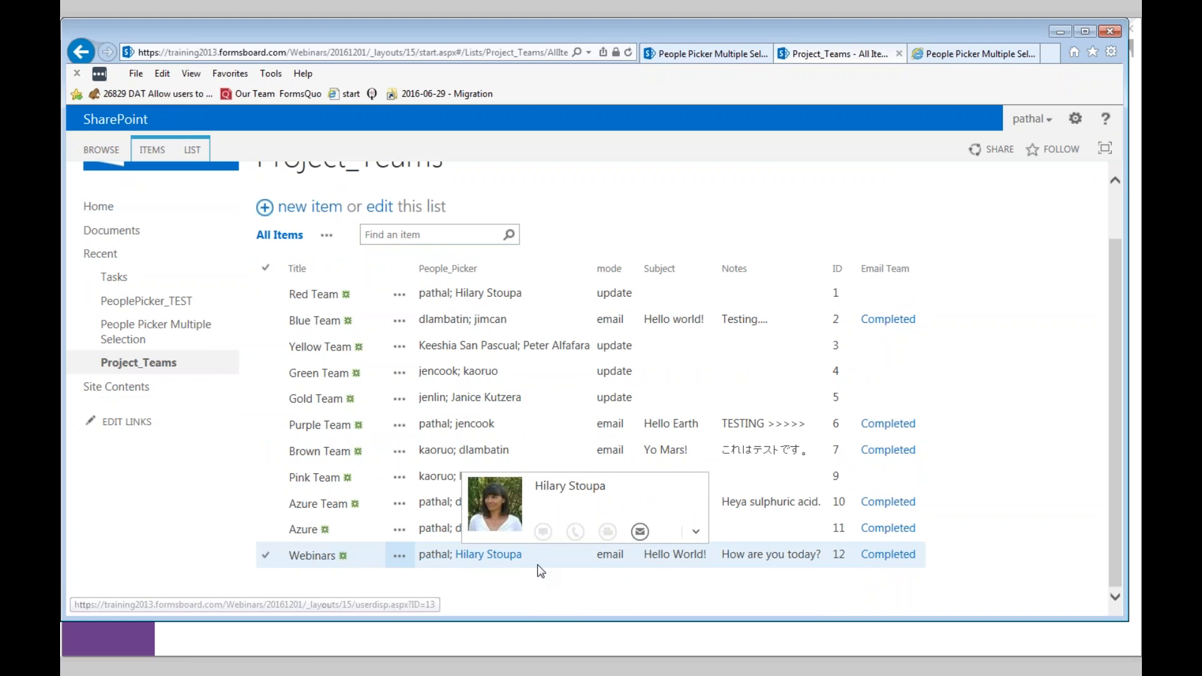
key("alt+Tab")
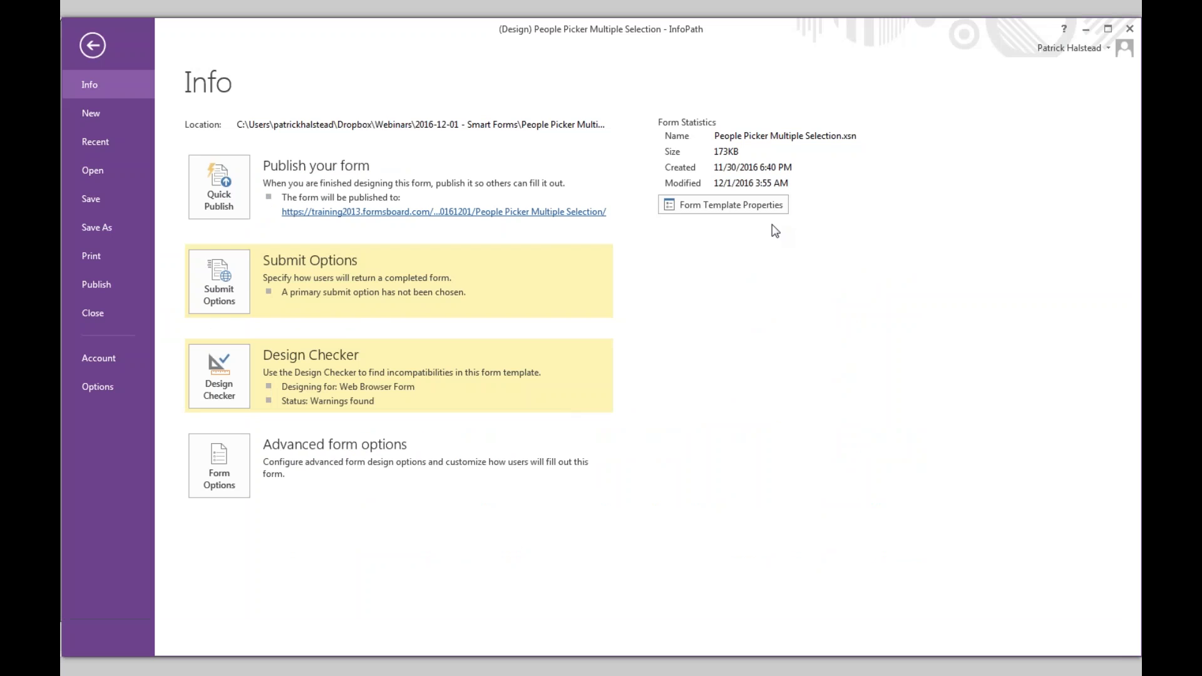
- Confirm in Person/Group Picker Properties that the team members picker allows multiple selections
left_click(92, 45)
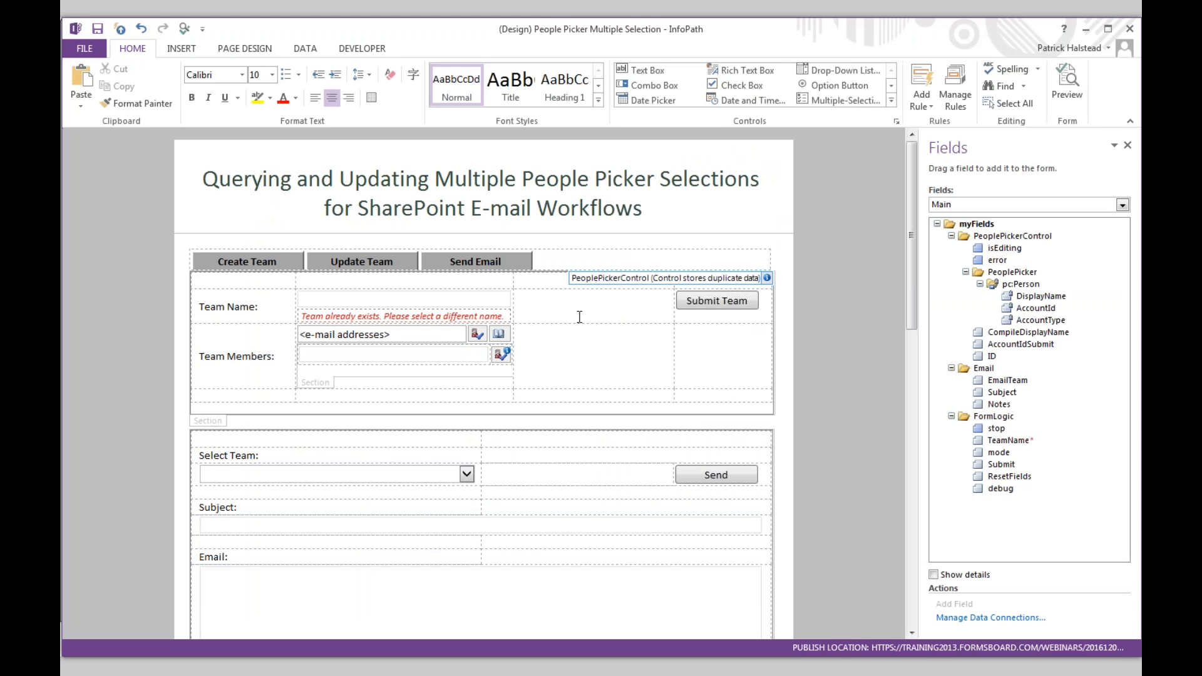
scroll(579, 317, "down", 3)
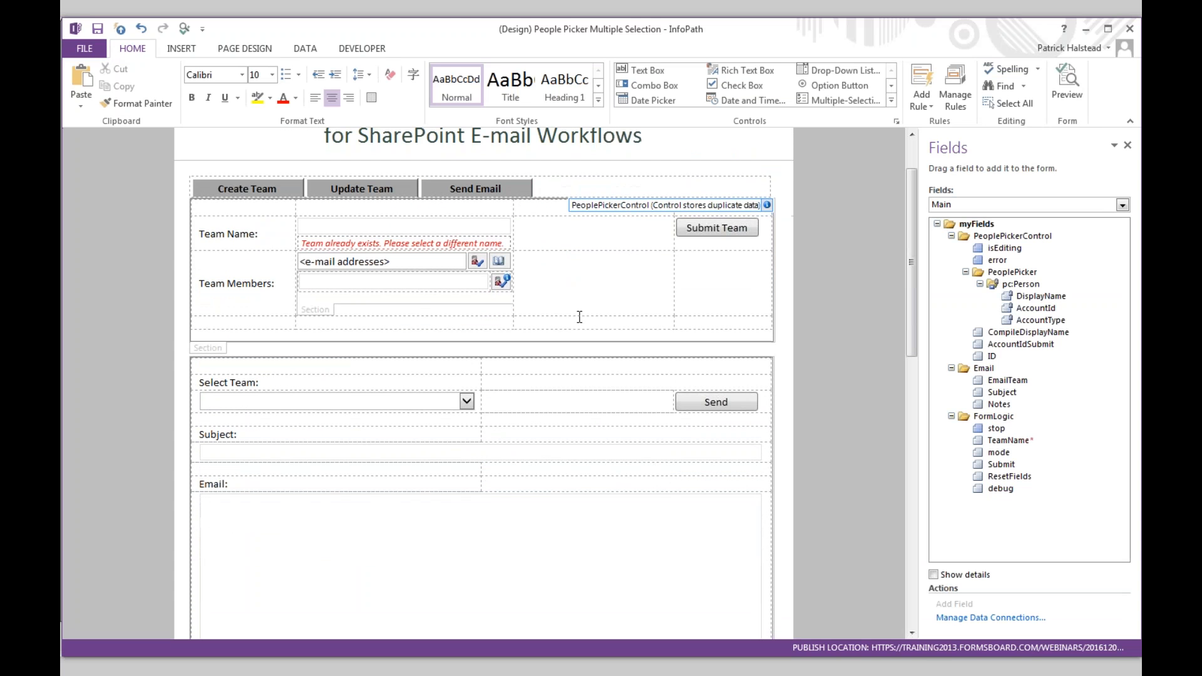
left_click(364, 263)
right_click(412, 258)
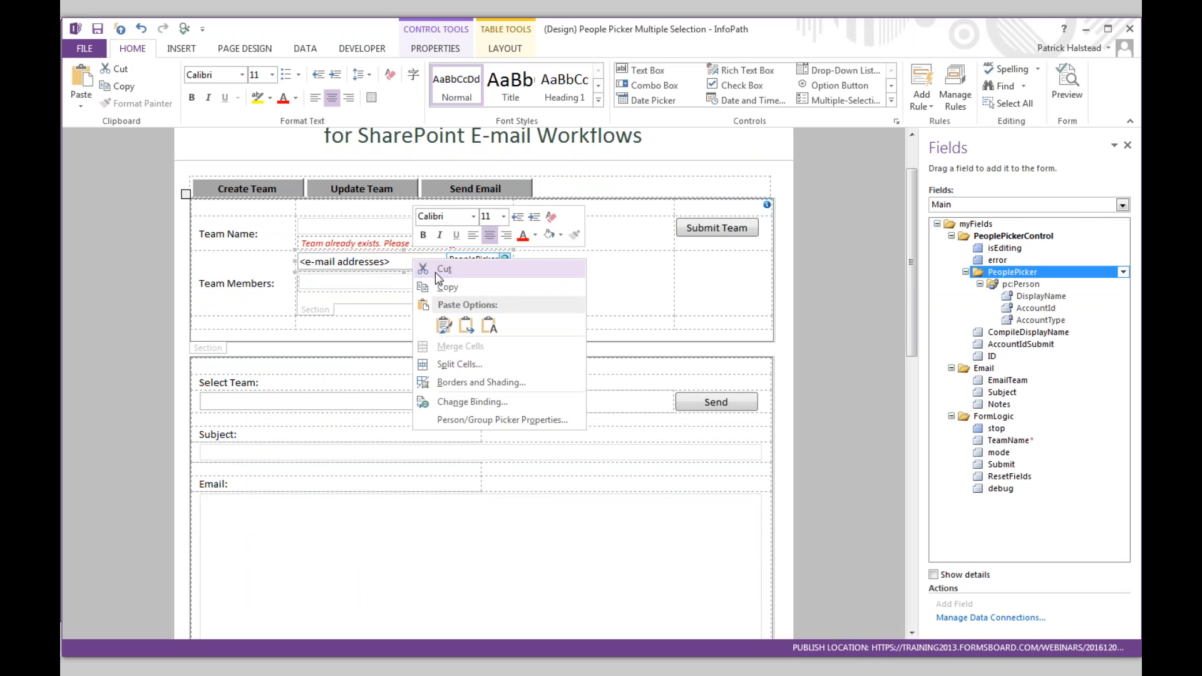
left_click(505, 421)
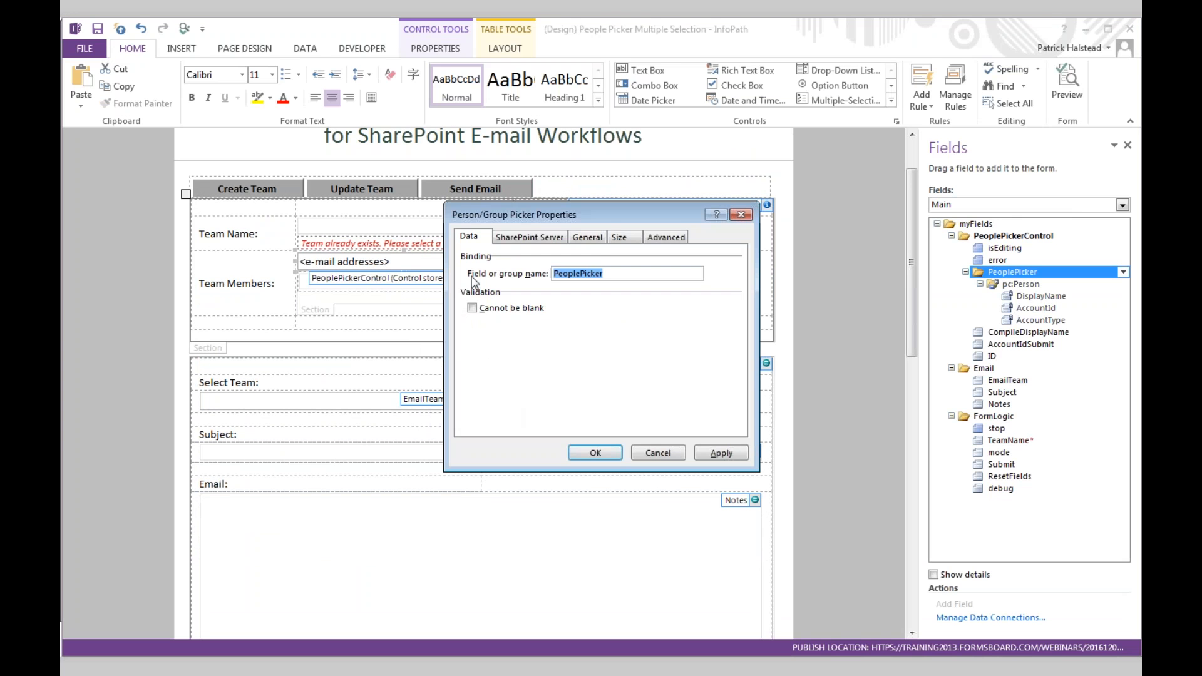
left_click(574, 241)
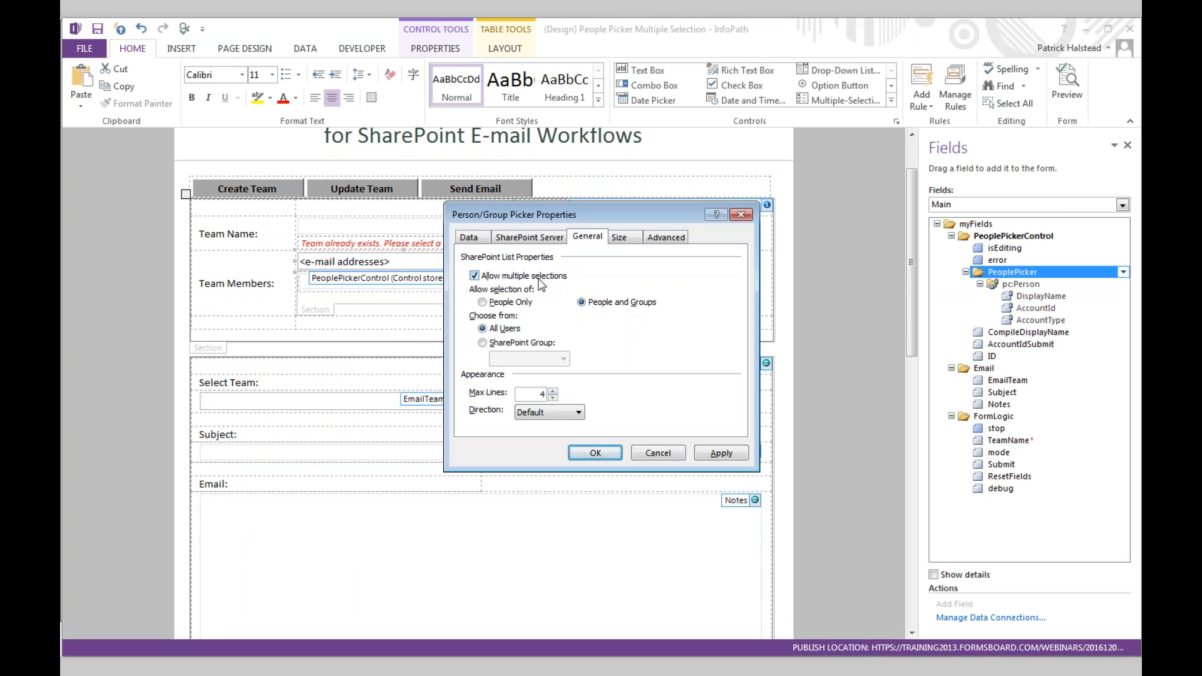
left_click(474, 276)
left_click(474, 276)
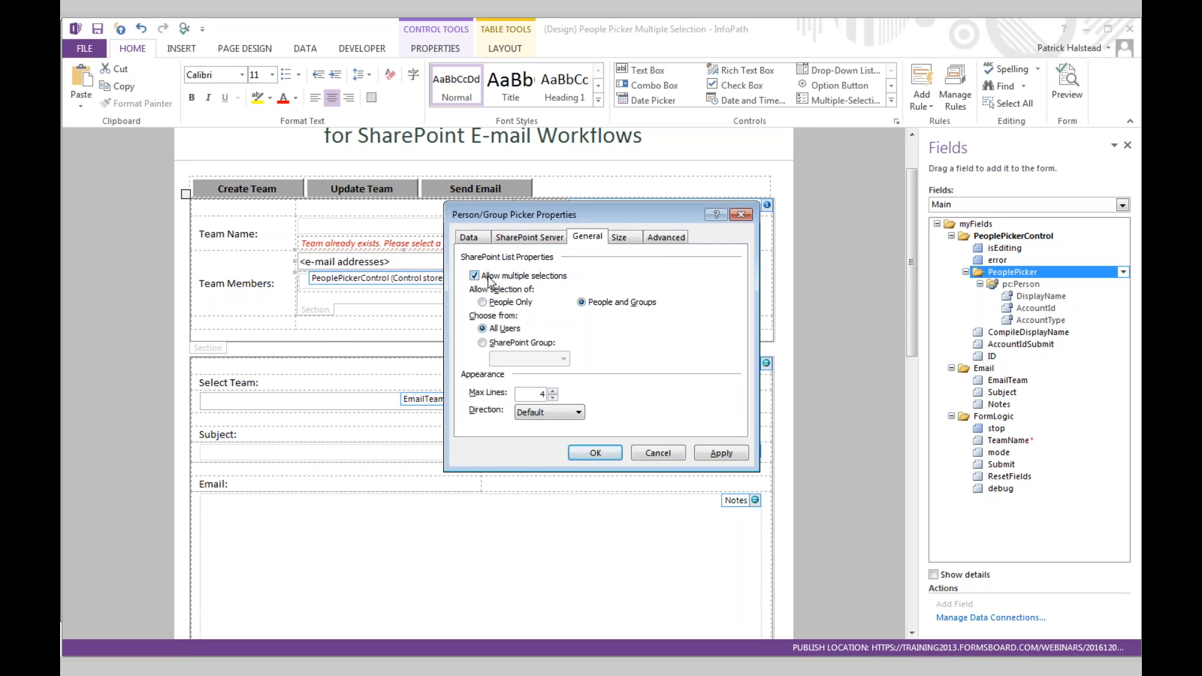
left_click(740, 216)
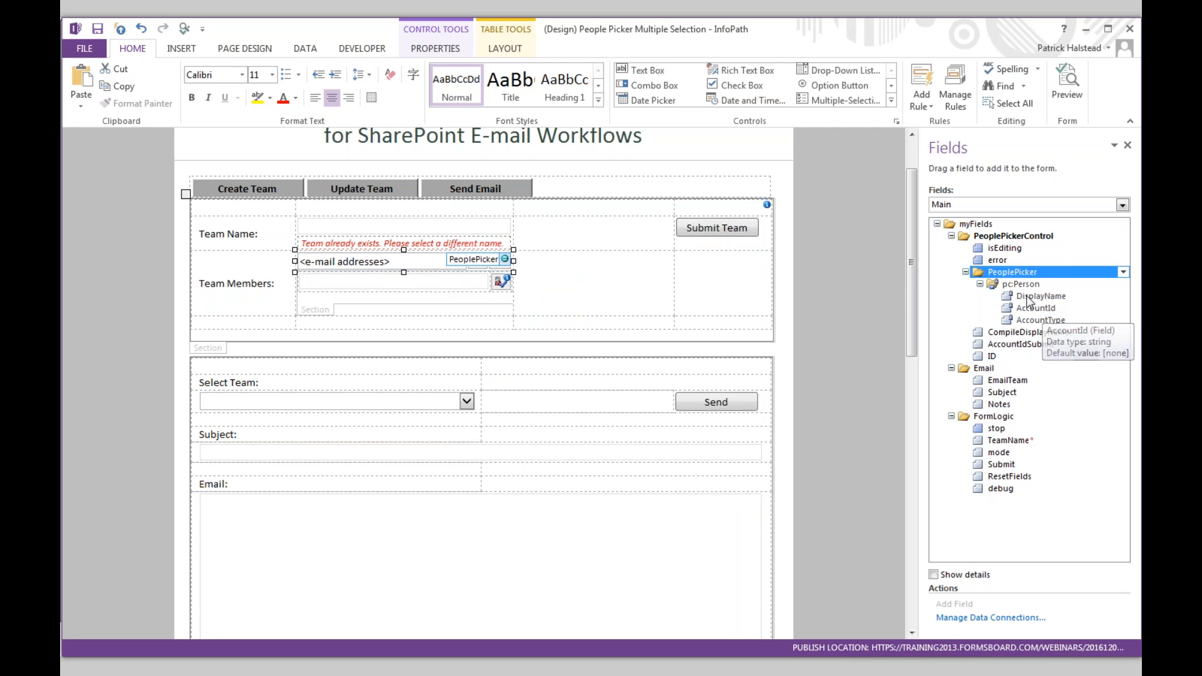
double_click(1015, 333)
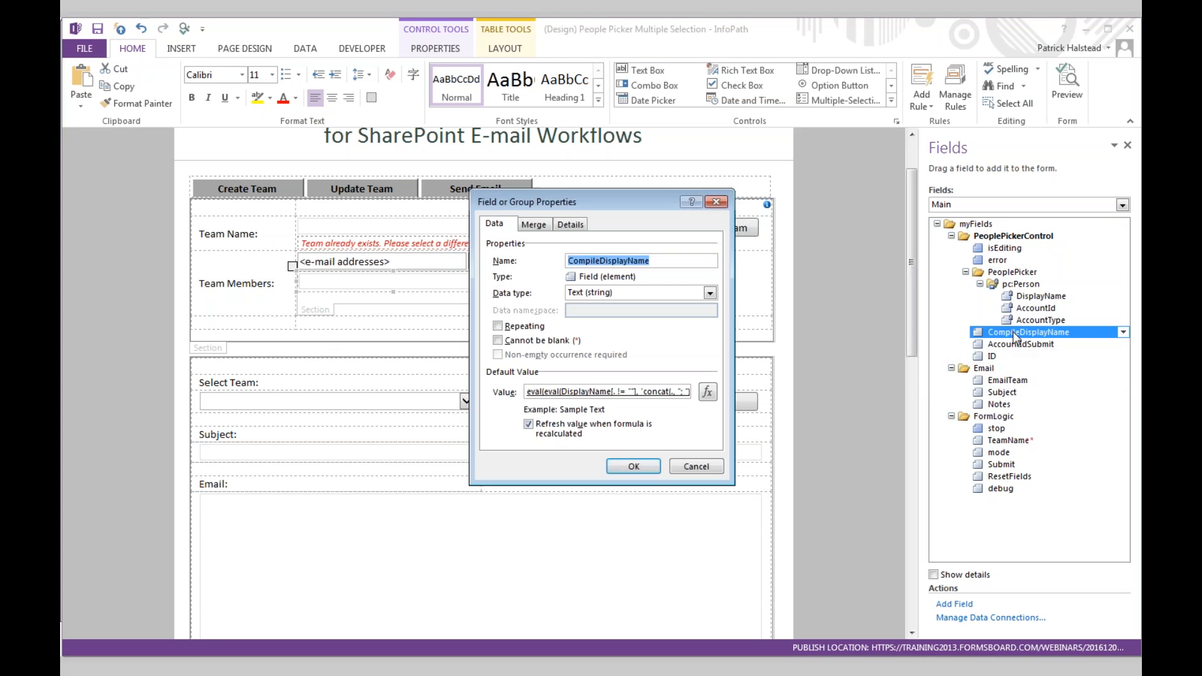
left_click(708, 393)
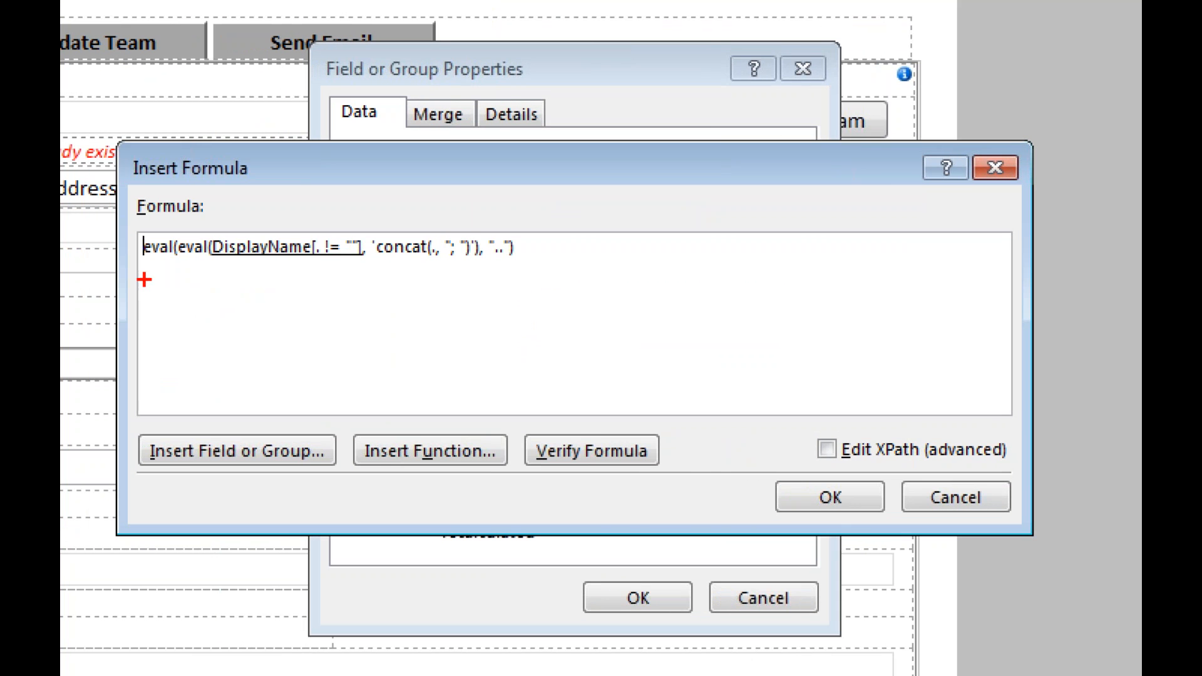
left_click_drag(145, 272, 504, 268)
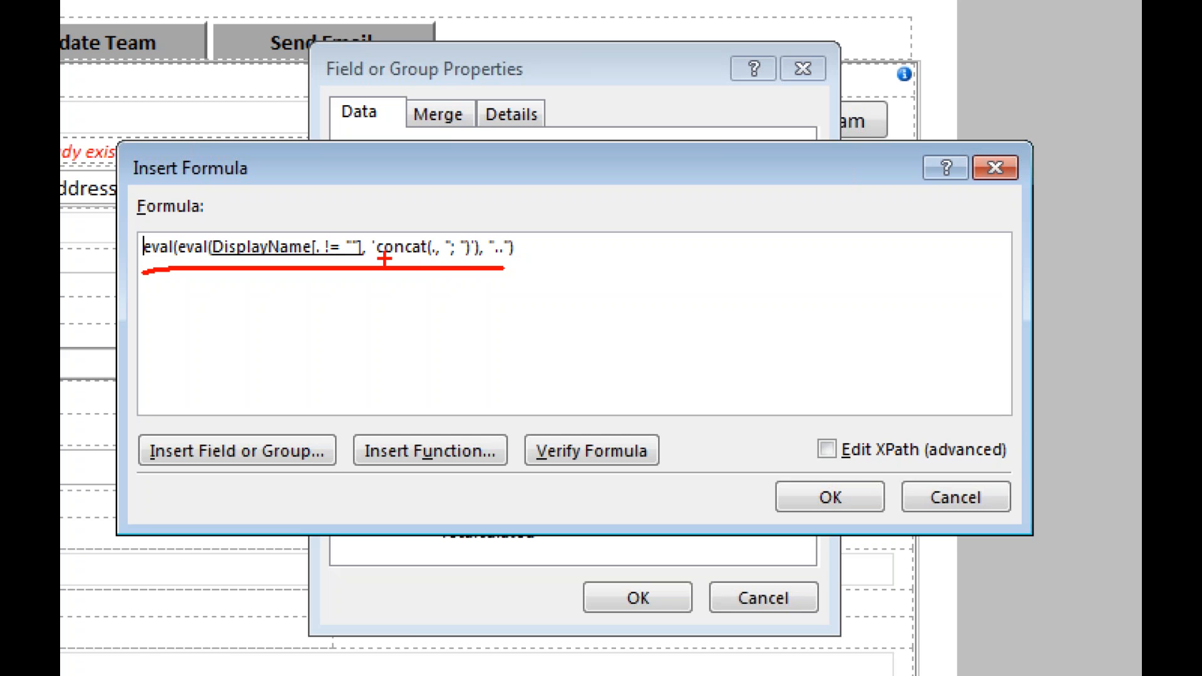
key("Escape")
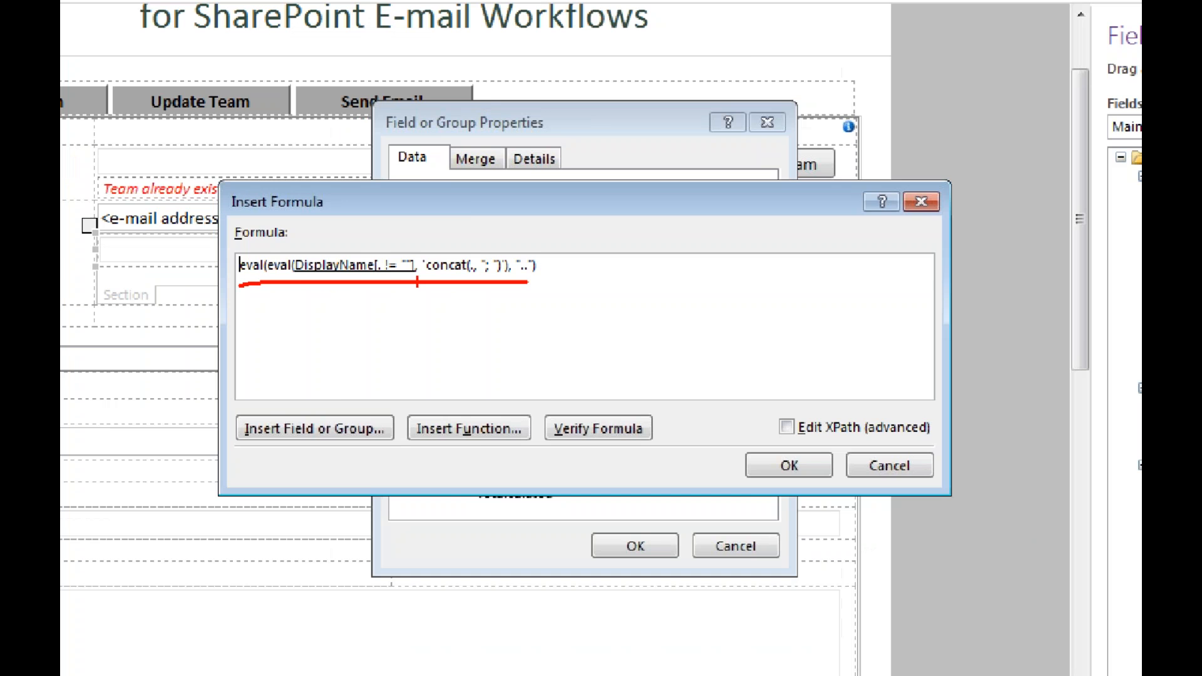
key("Escape")
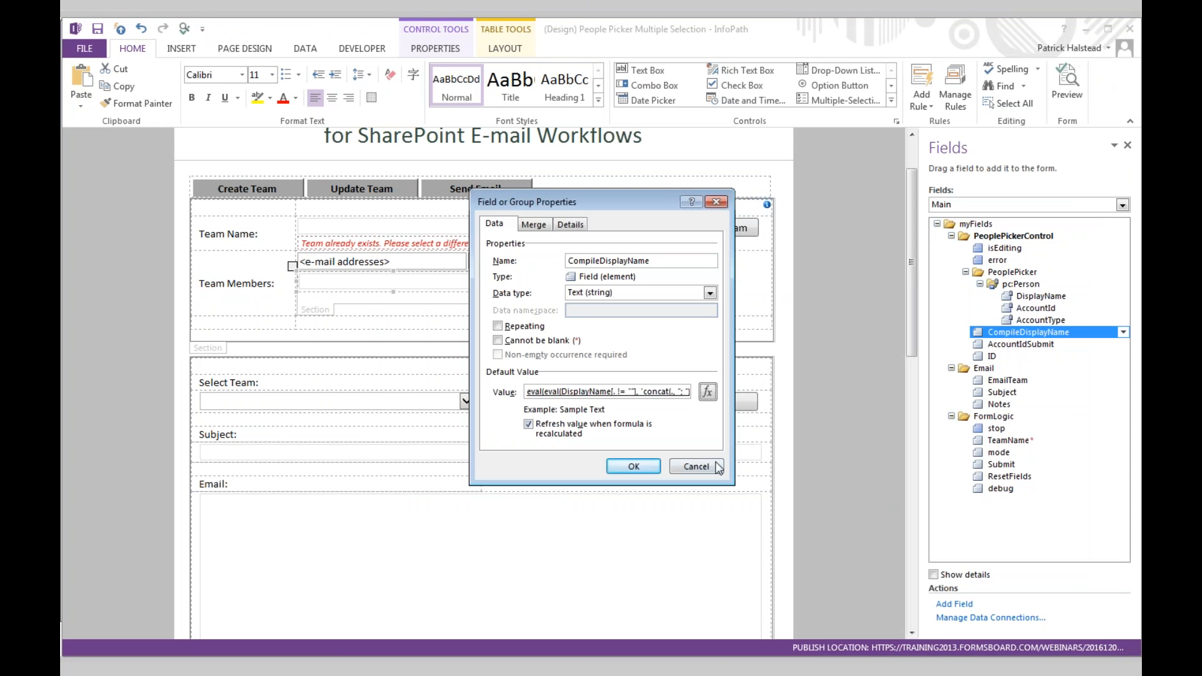
left_click(716, 468)
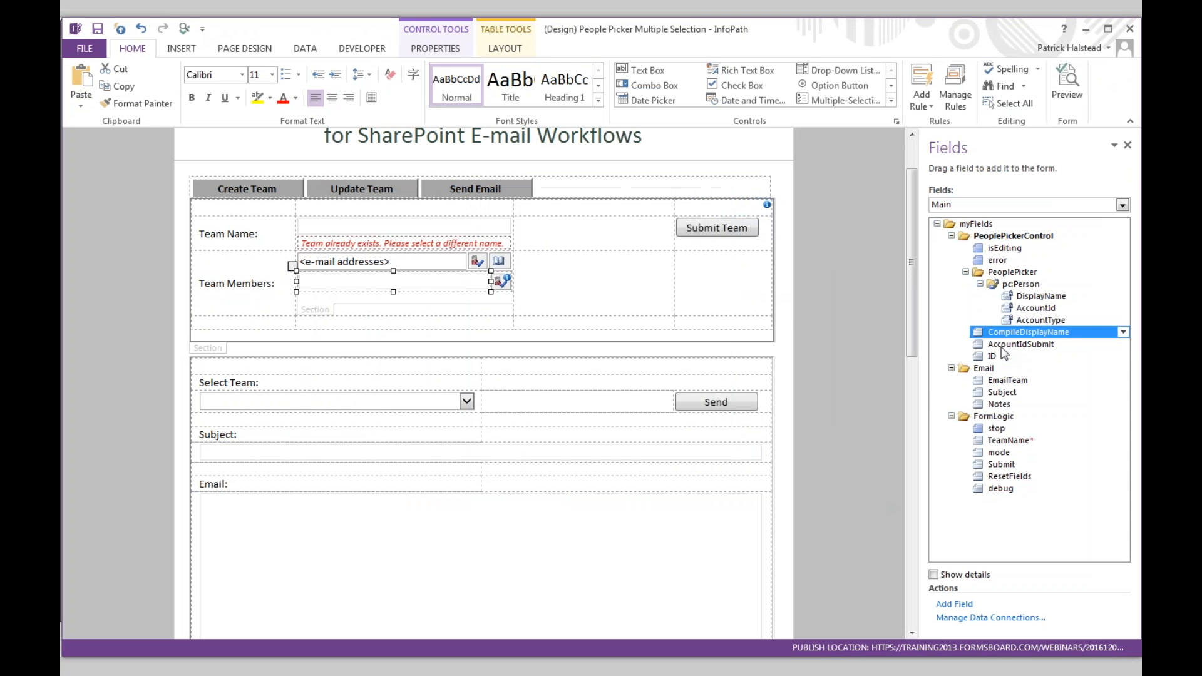
left_click(1005, 345)
- Review the AccountIdSubmit default-value formula, highlighting its substring-after part, without changes
double_click(1004, 345)
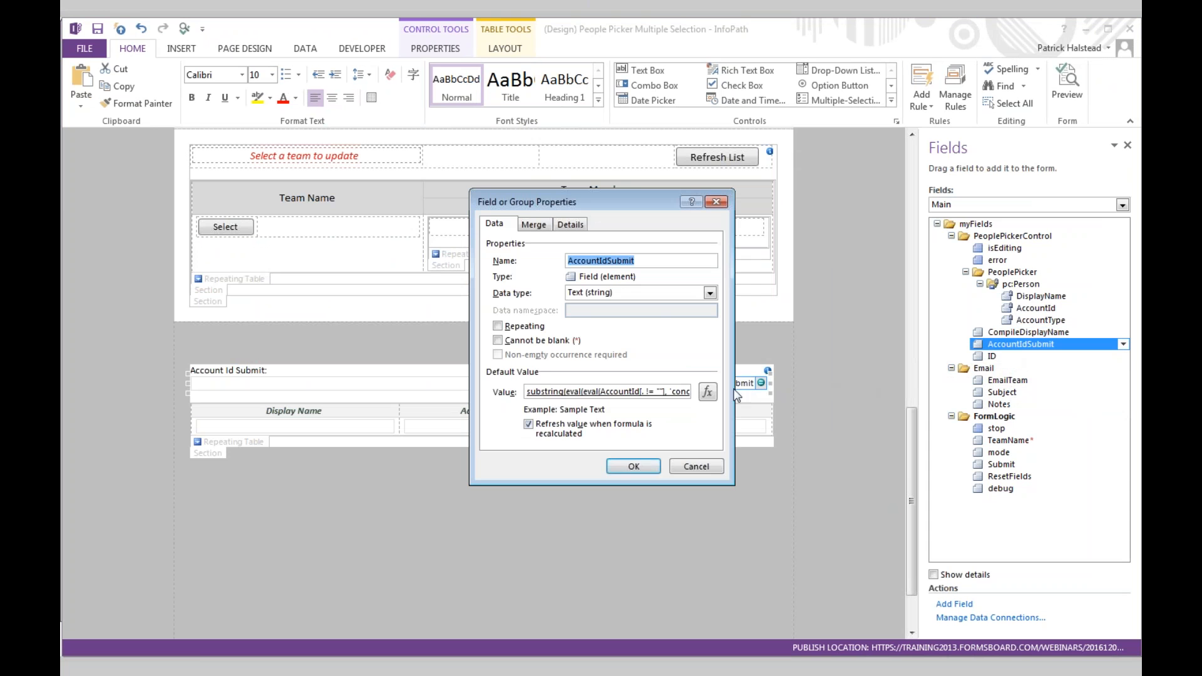
left_click(708, 393)
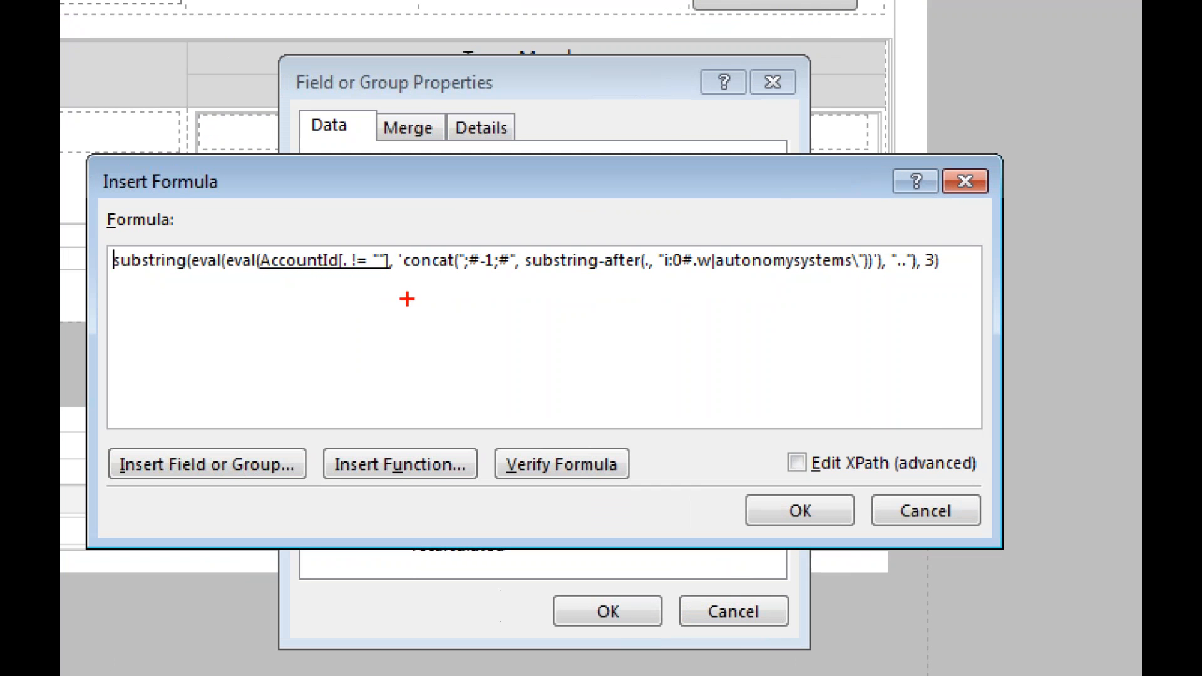
left_click_drag(407, 298, 910, 292)
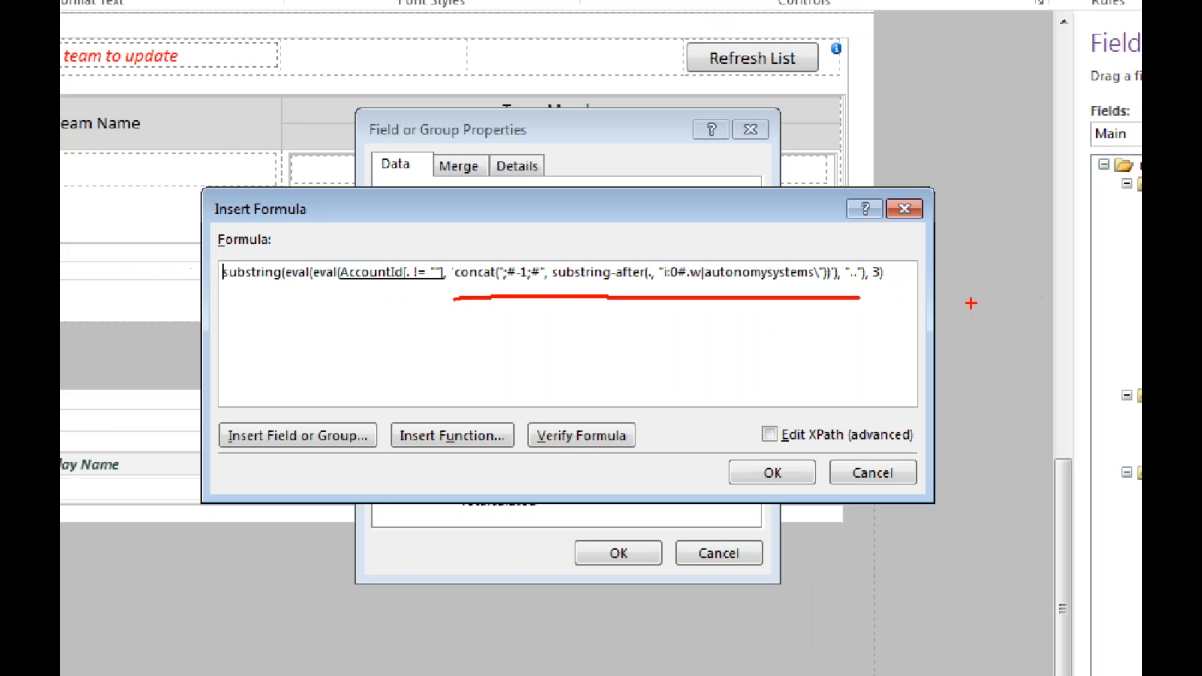
key("Escape")
left_click(965, 181)
left_click(723, 202)
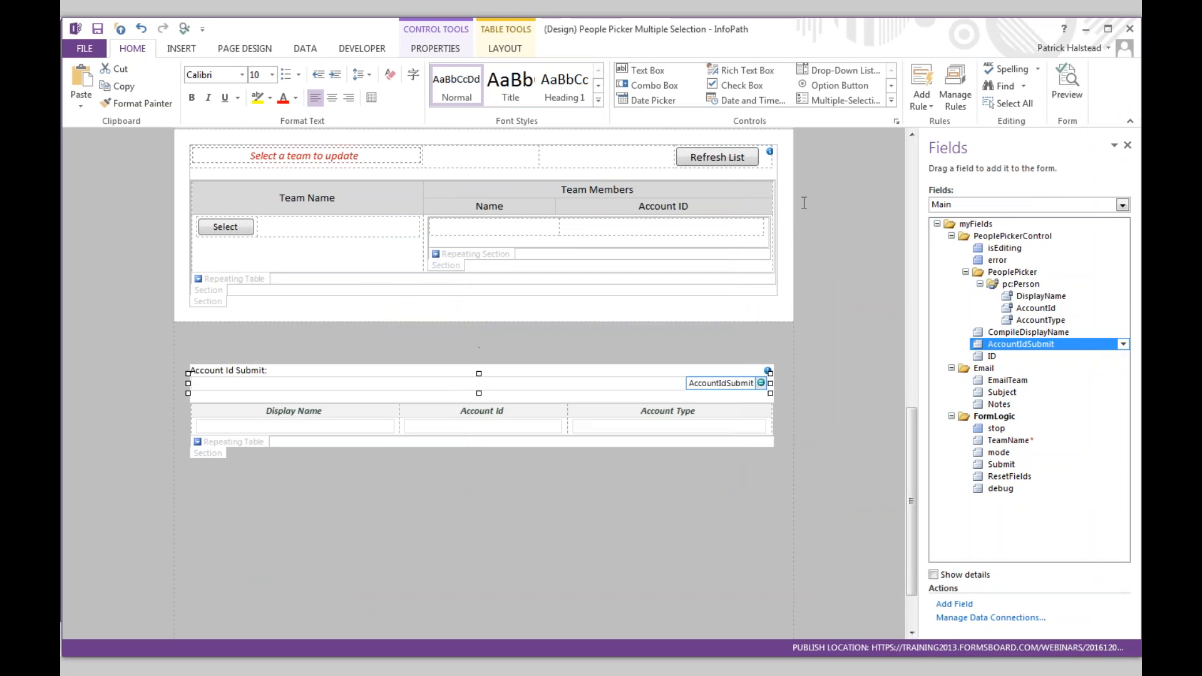
key("alt+Tab")
key("alt+Tab")
key("alt+Tab")
key("alt+Tab")
key("alt+Tab")
key("alt+Tab")
key("alt+Tab")
key("alt+Tab")
key("alt+Tab")
key("alt+Tab")
key("alt+Tab")
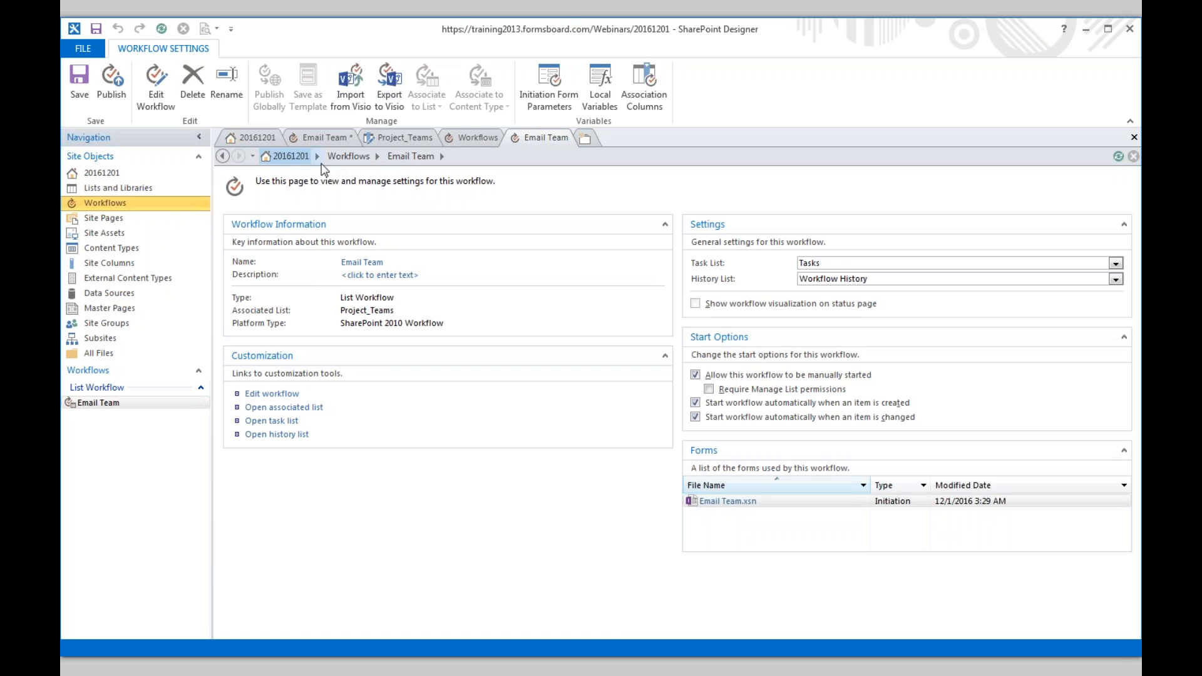
- Open the Email Team workflow and check its email goes To Current Item:People_Picker
left_click(286, 393)
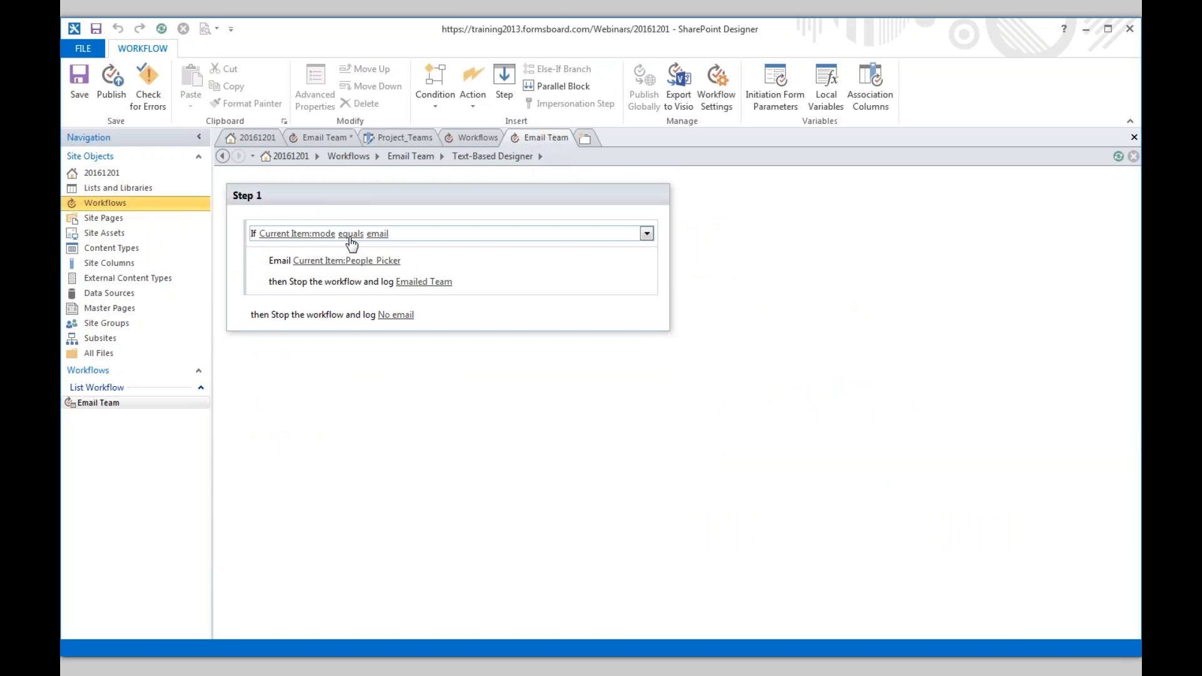
left_click(356, 260)
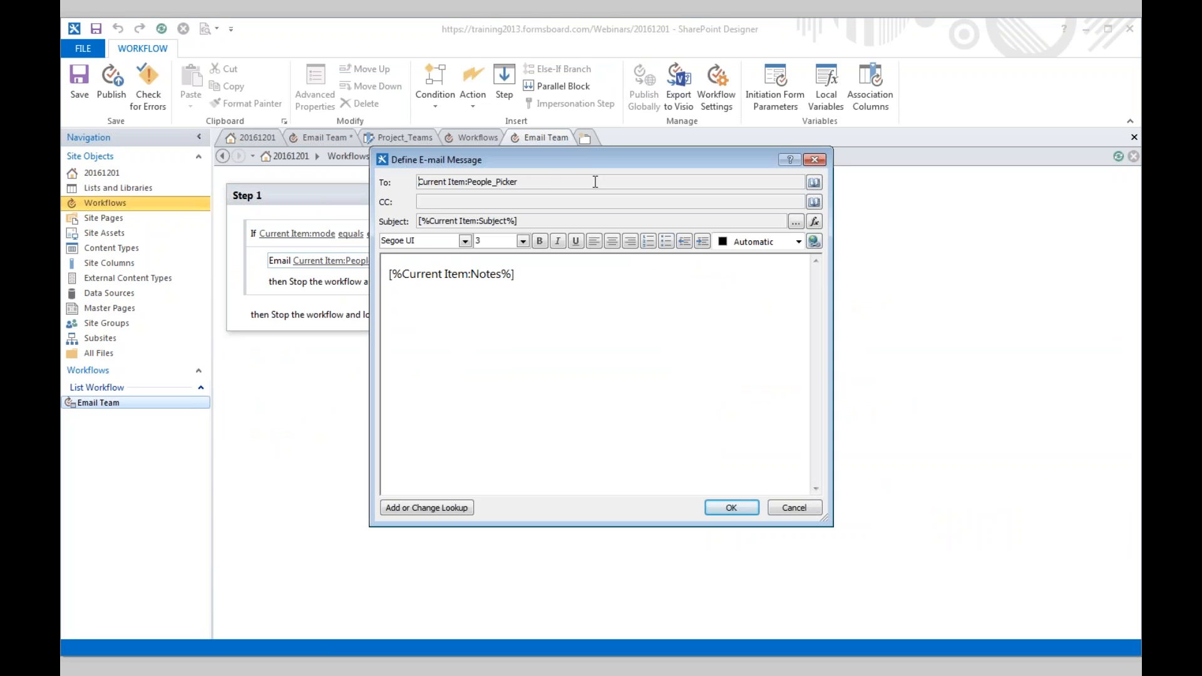
left_click(813, 182)
left_click(701, 258)
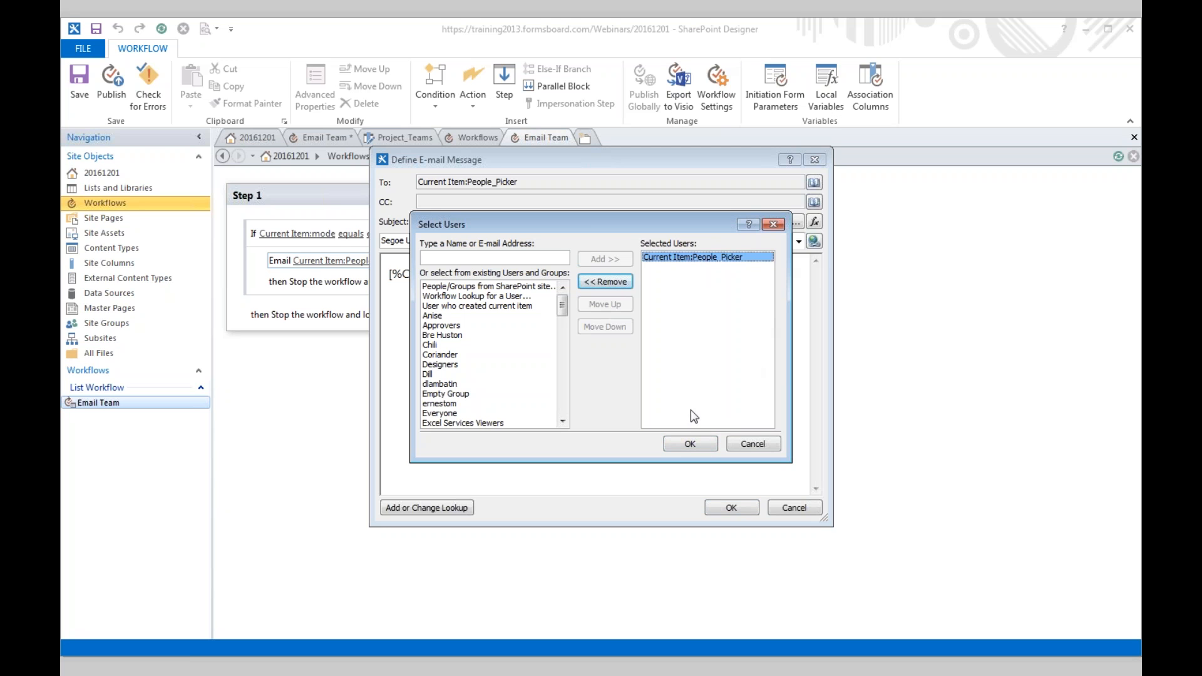
left_click(714, 442)
left_click(731, 507)
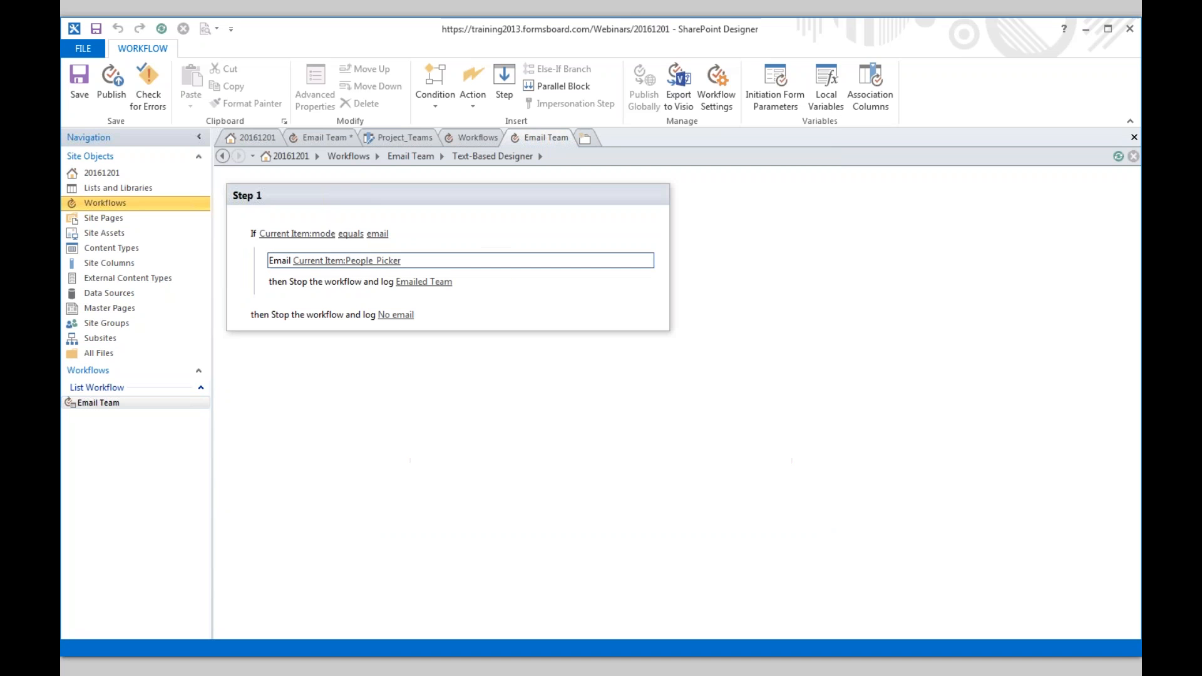
key("alt+Tab")
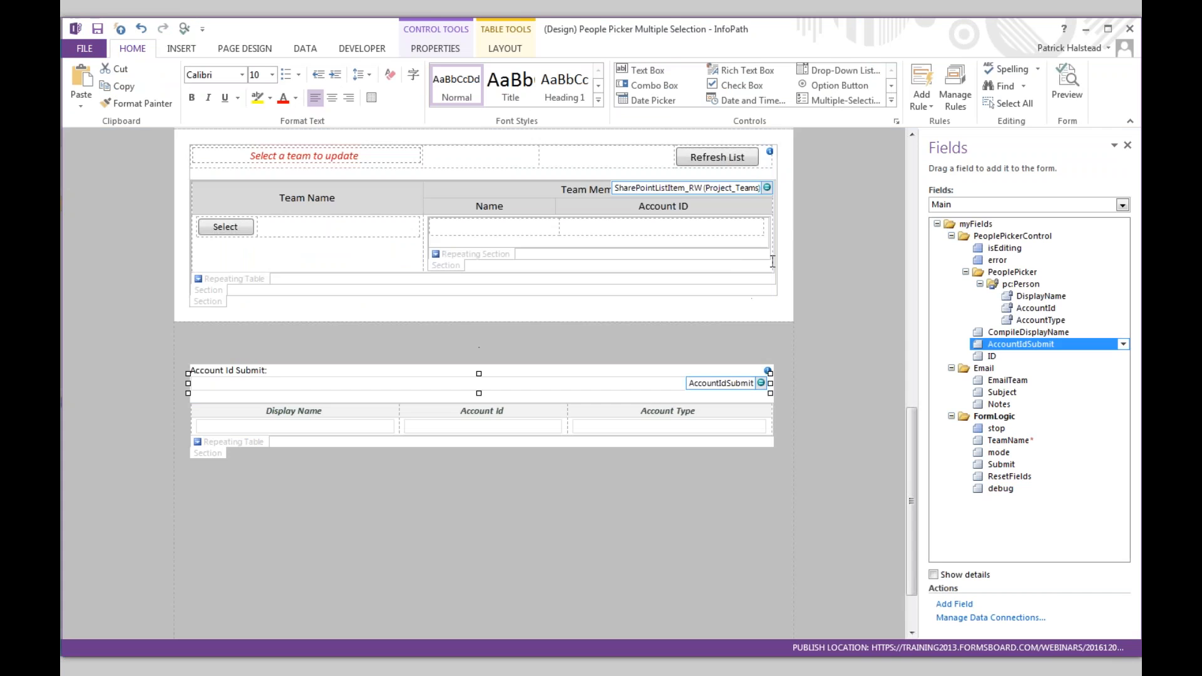
- Review the Project_Teams list in the browser, then bring up the Qdabra InfoPath Starter design
key("alt+Tab")
key("alt+Tab")
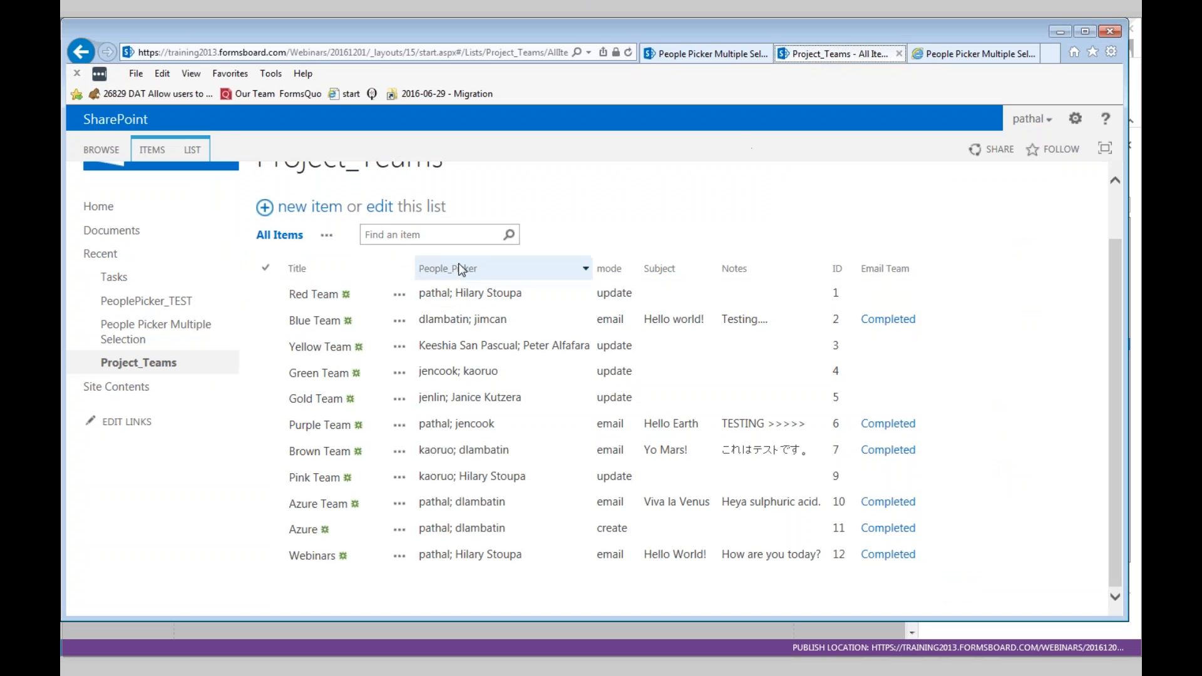
mouse_move(502, 563)
mouse_move(462, 557)
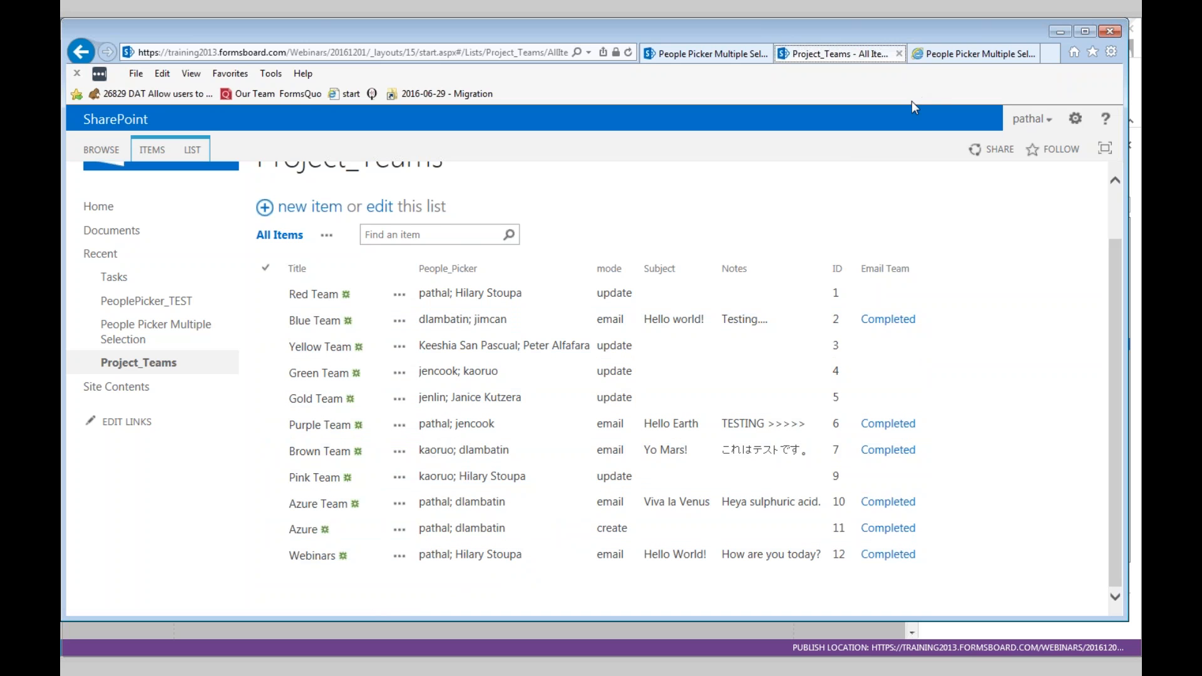
key("alt+Tab")
key("alt+Tab")
key("alt+Tab")
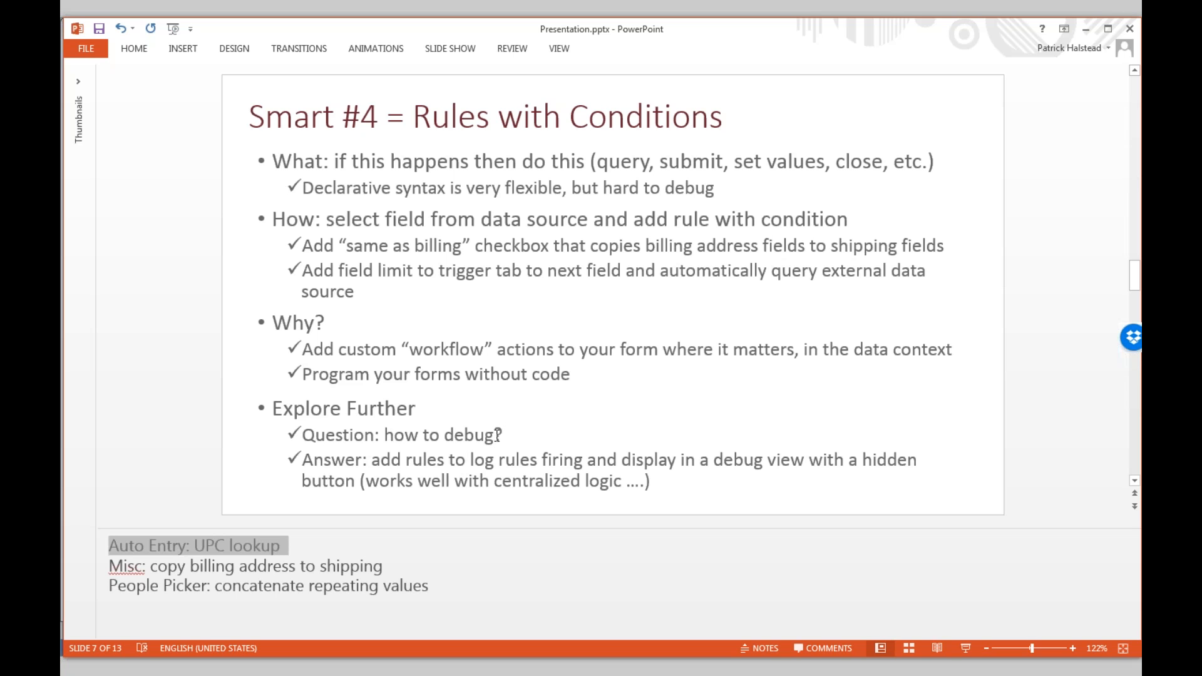
key("alt+Tab")
key("alt+Tab")
key("alt+Tab")
key("alt+Tab")
key("alt+Tab")
key("alt+Tab")
key("alt+Tab")
key("alt+Tab")
key("shift+alt+Tab")
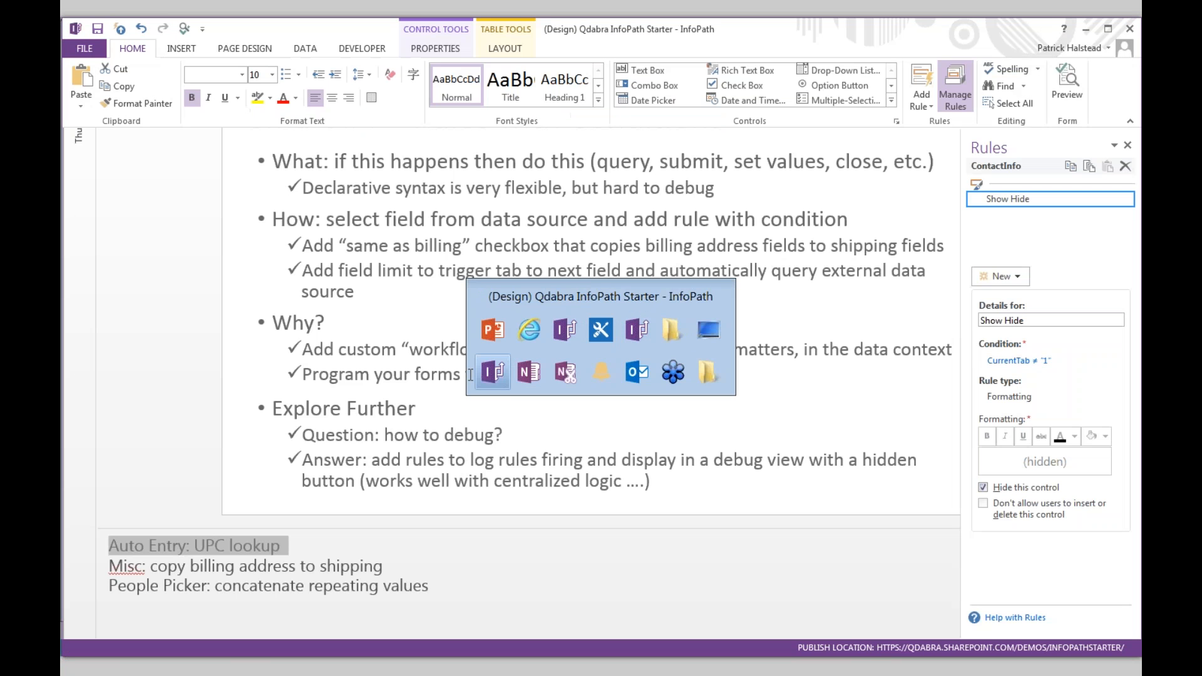
- Inspect the Debug Information rules, including Error Count and the Hide rule's 1 = 1 condition
scroll(448, 373, "down", 7)
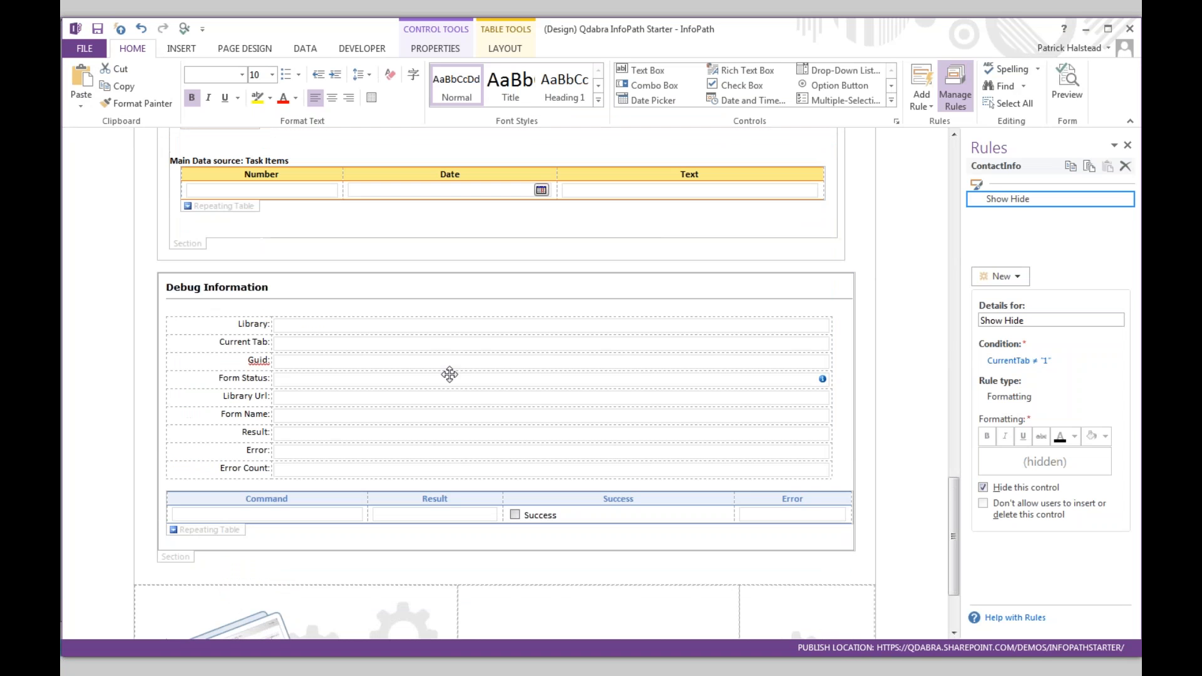
left_click(217, 537)
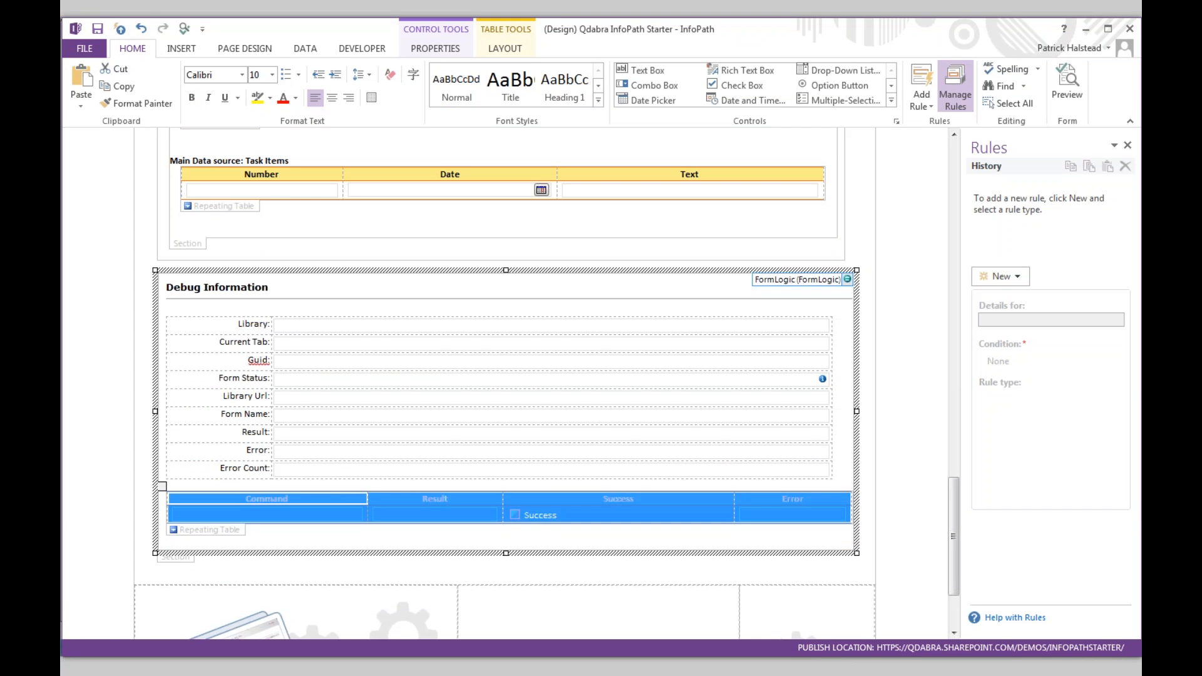
left_click(336, 474)
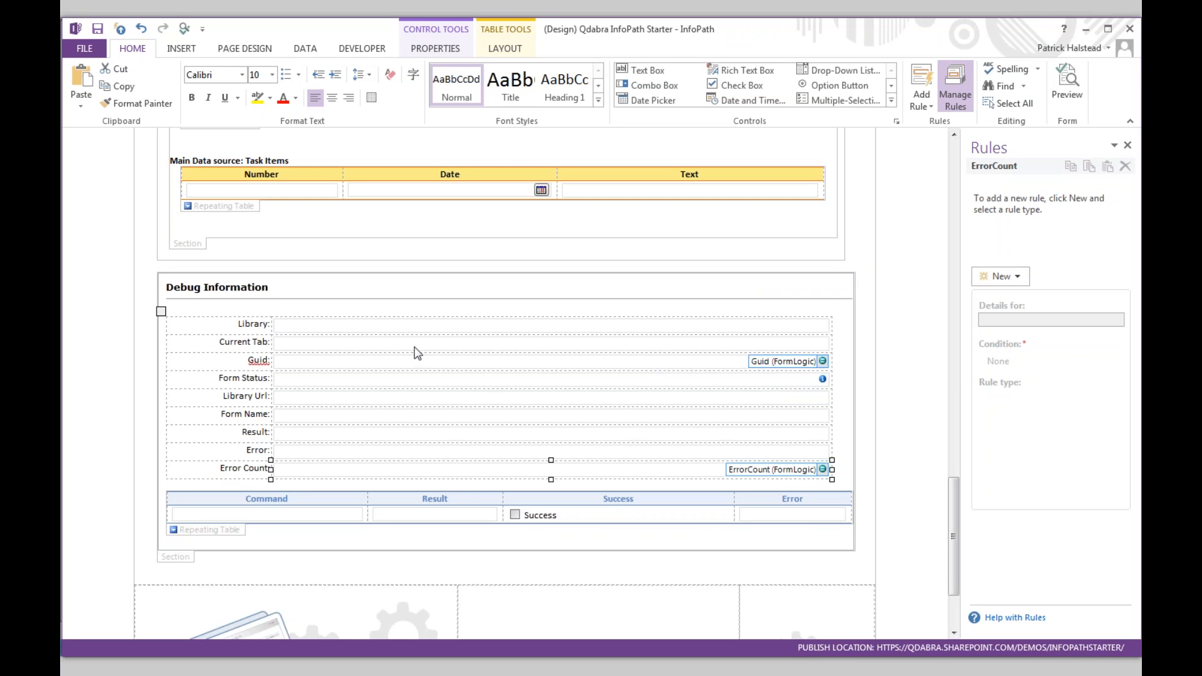
left_click(177, 558)
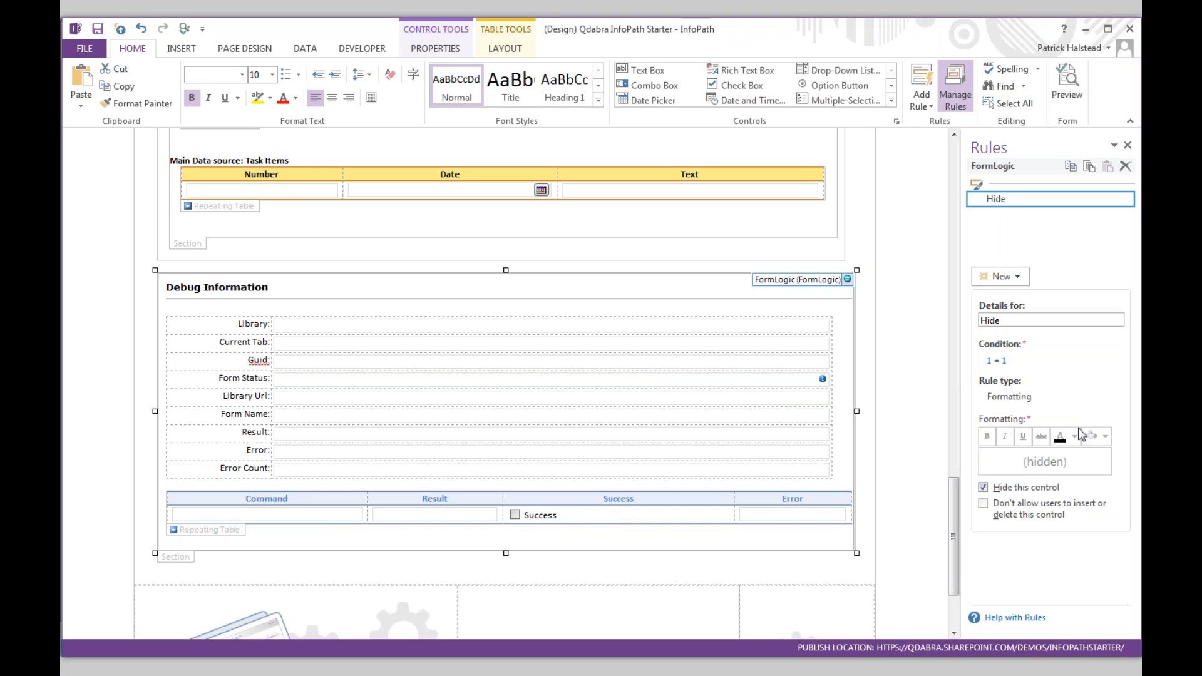
left_click(997, 362)
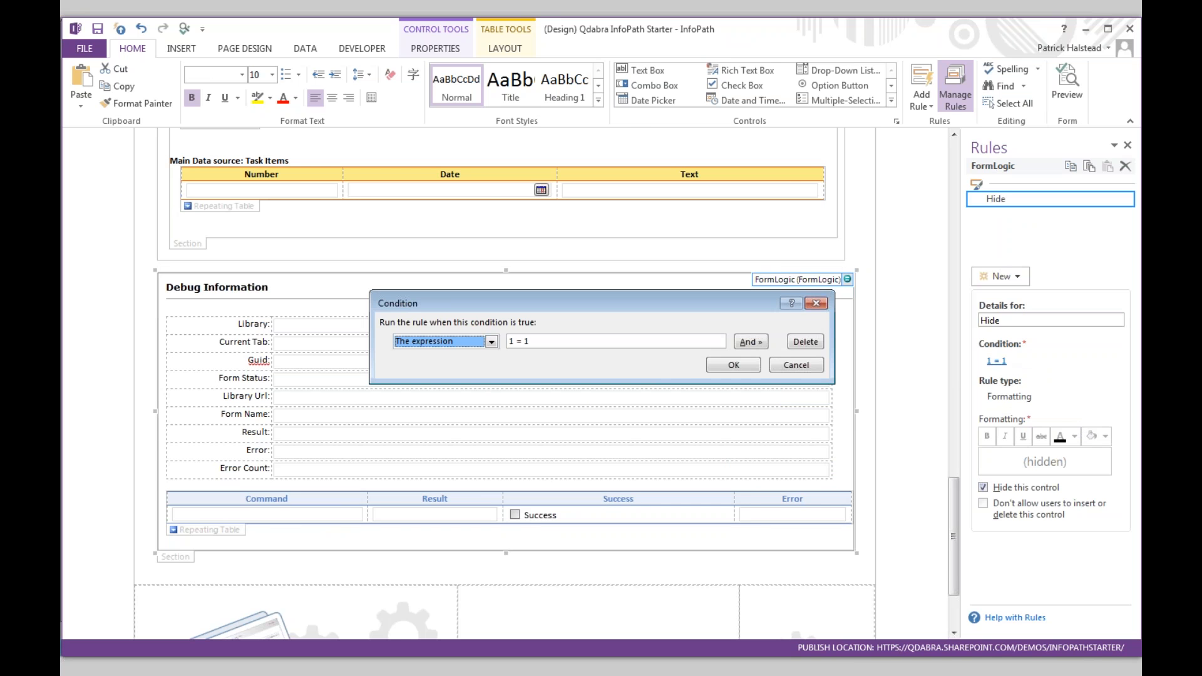
key("Tab")
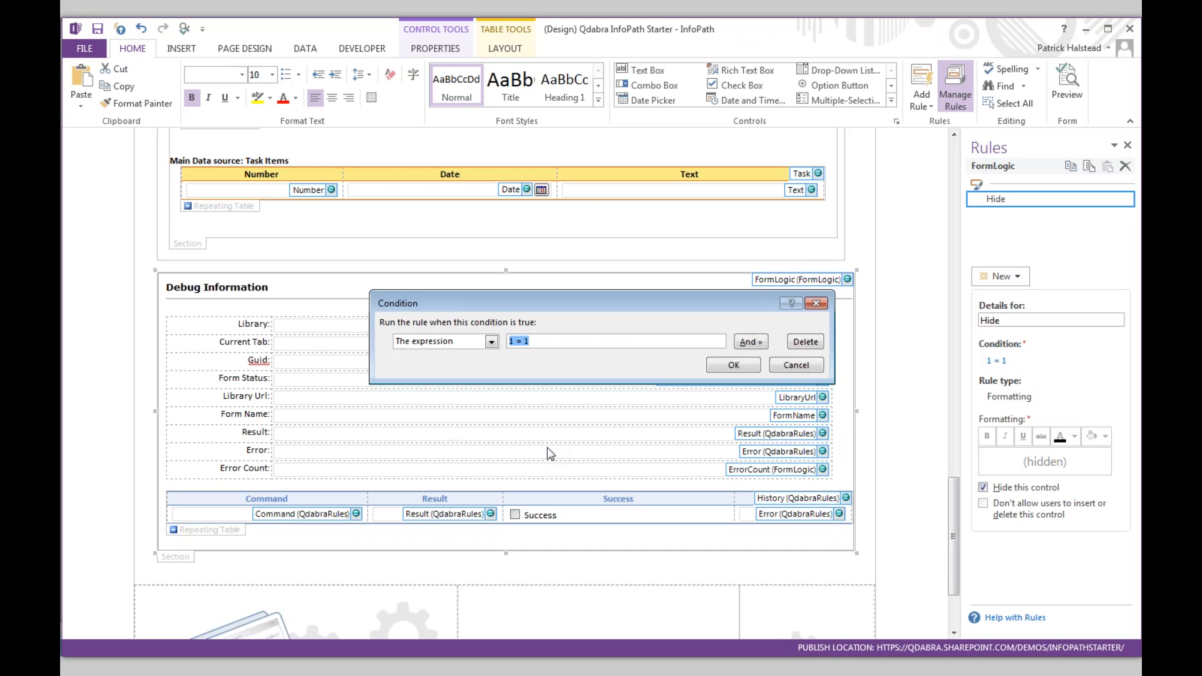
left_click(816, 303)
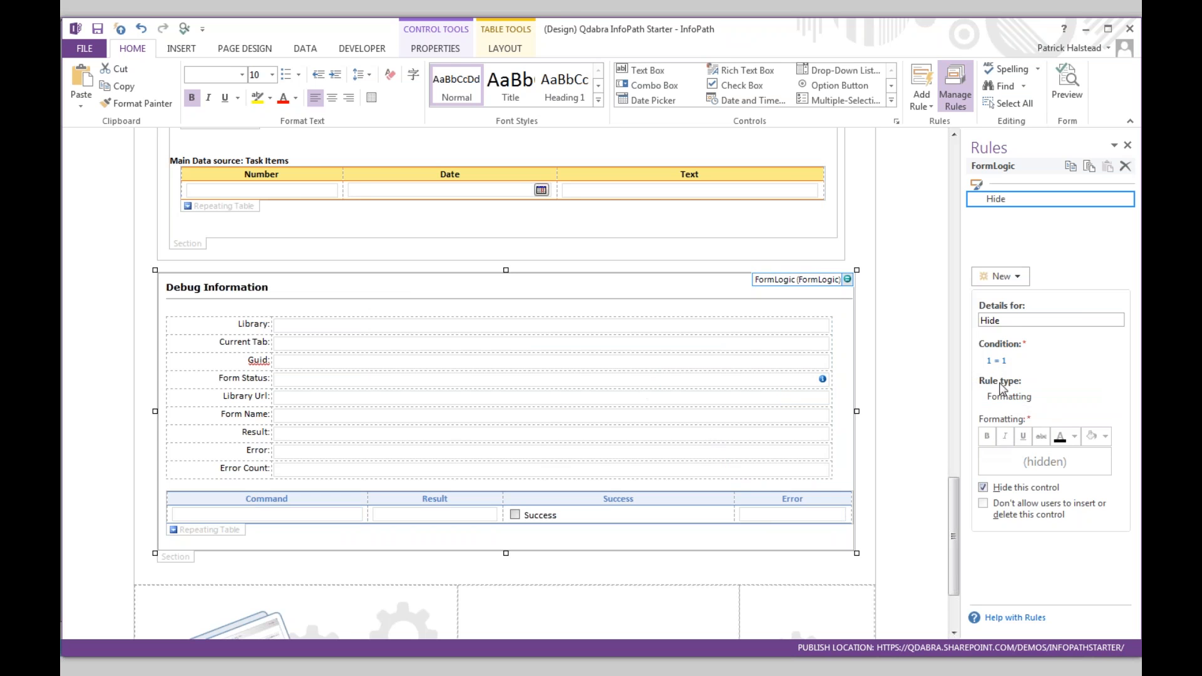
- Delete the Hide rule's 1 = 1 condition and preview the form to see Debug Information
left_click(996, 362)
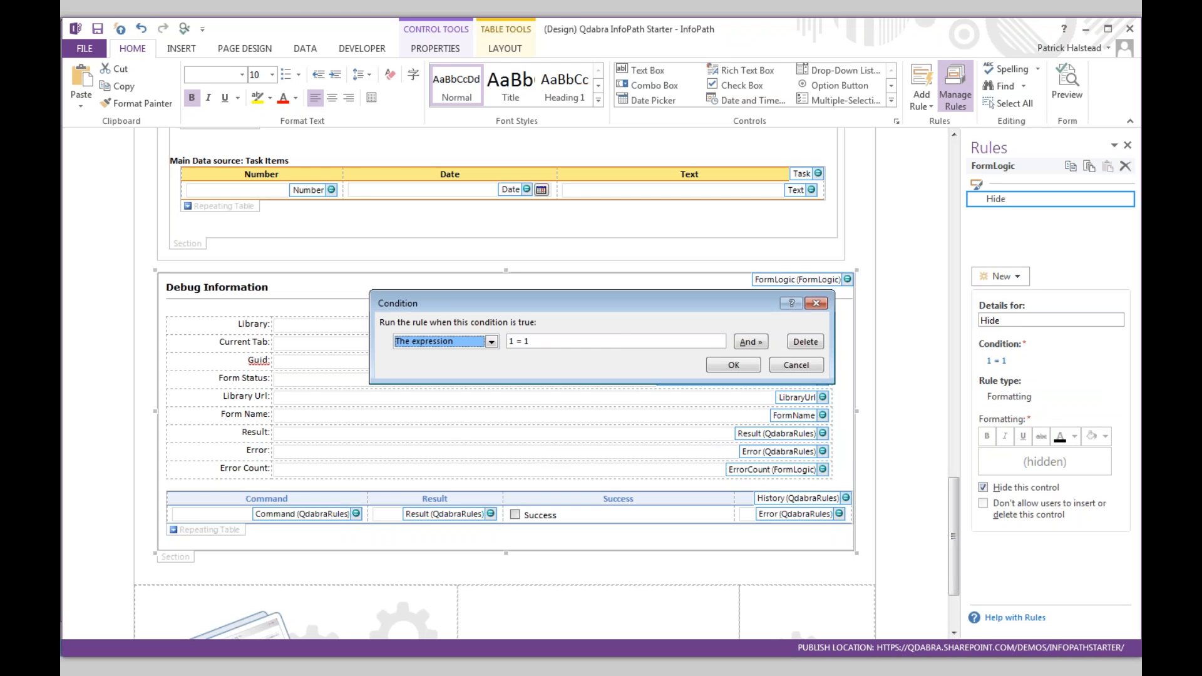
left_click(805, 342)
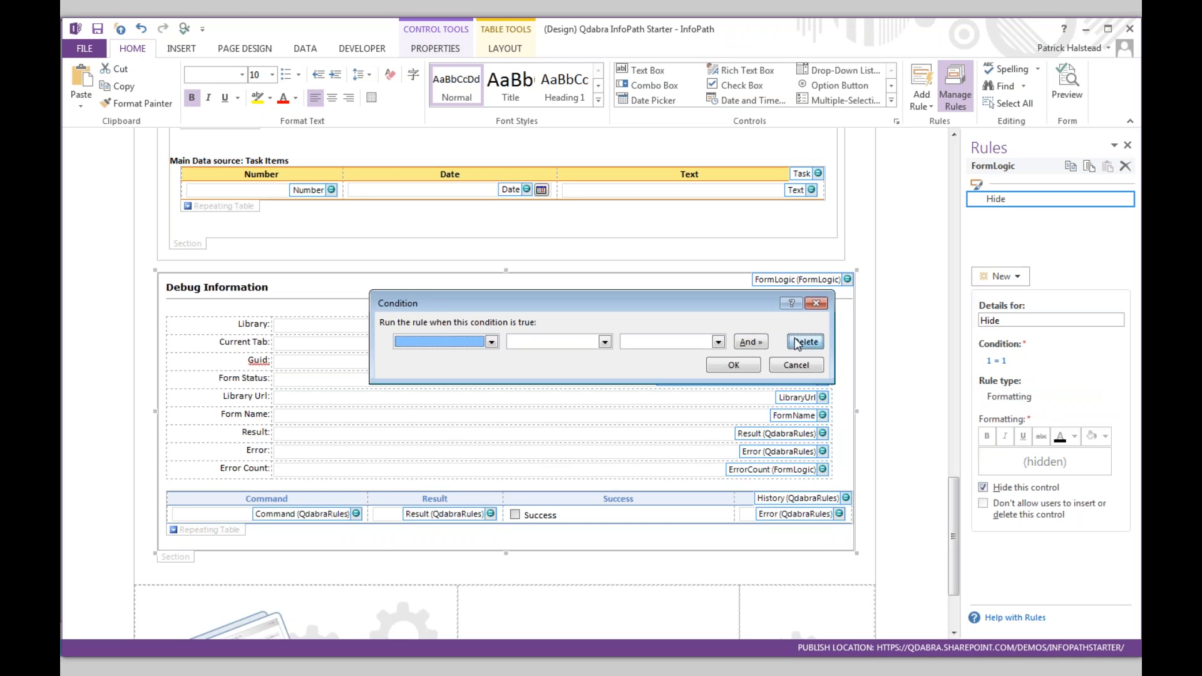
left_click(736, 366)
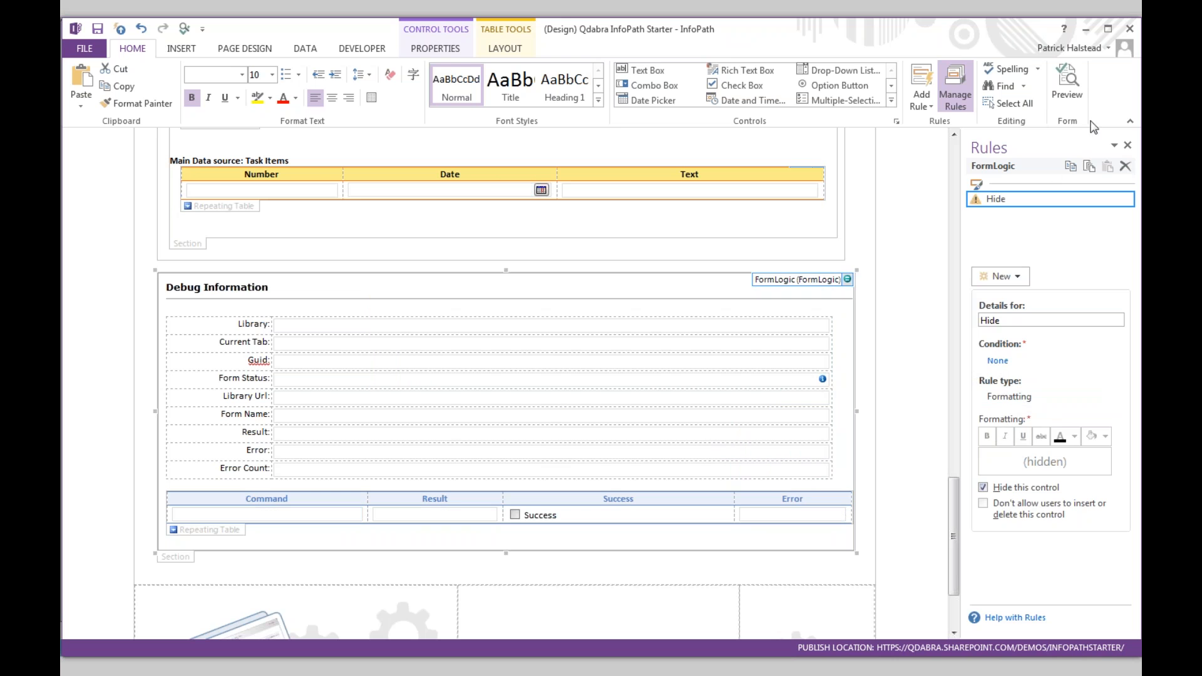
left_click(1066, 91)
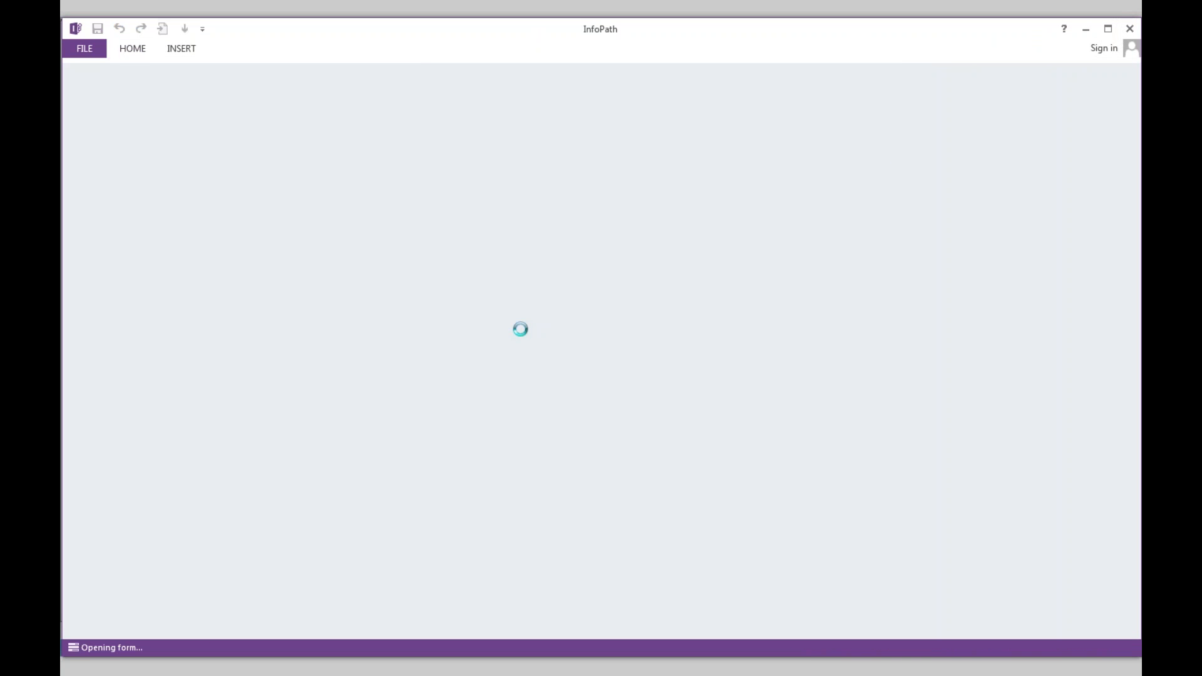
scroll(522, 332, "down", 5)
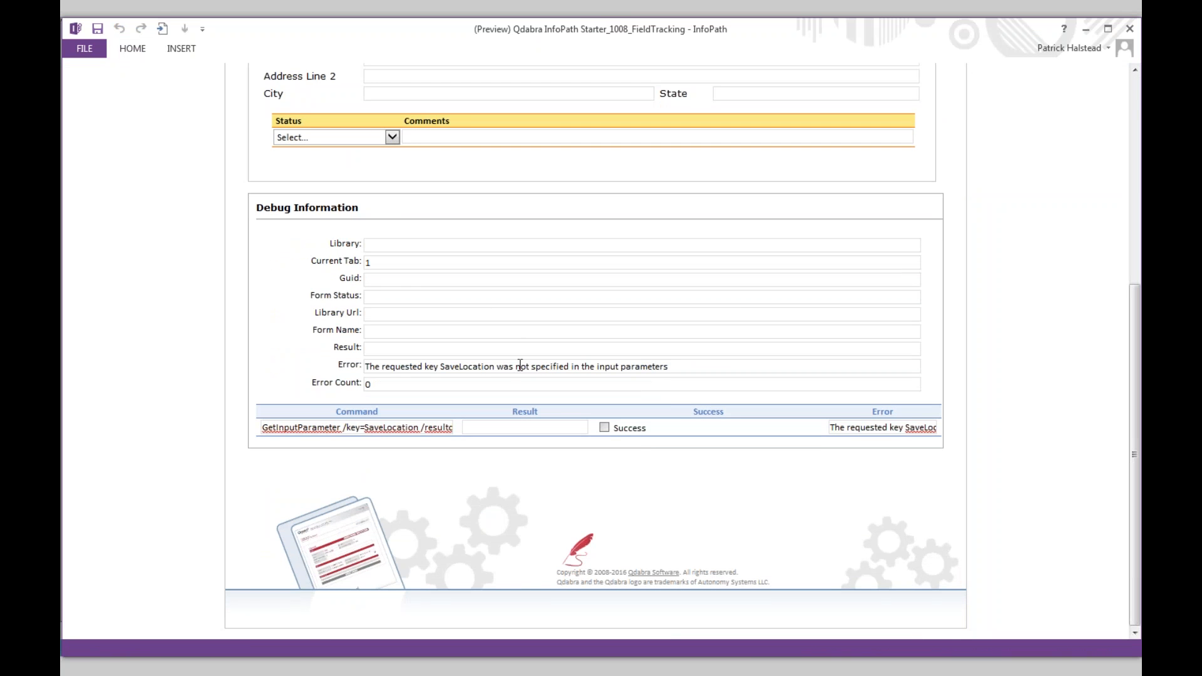
key("alt+Tab")
key("alt+Tab")
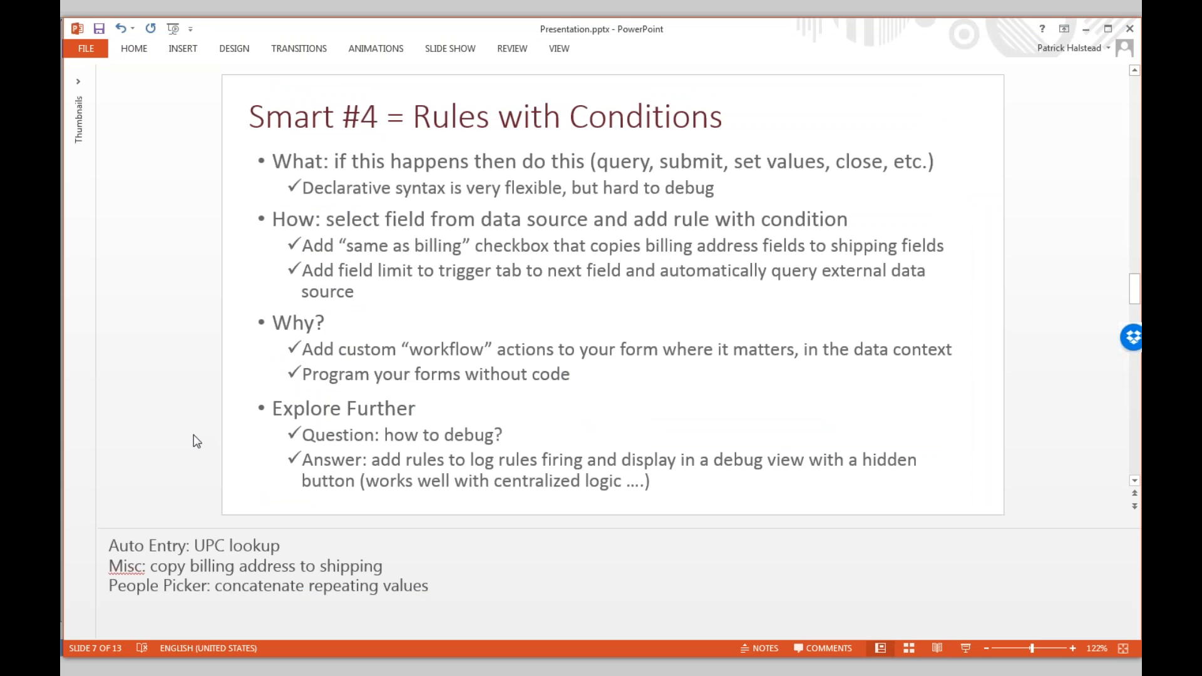
- Advance to slide 8, 'Smart #5 = Centralize Rules', and return to the form preview
key("Page_Down")
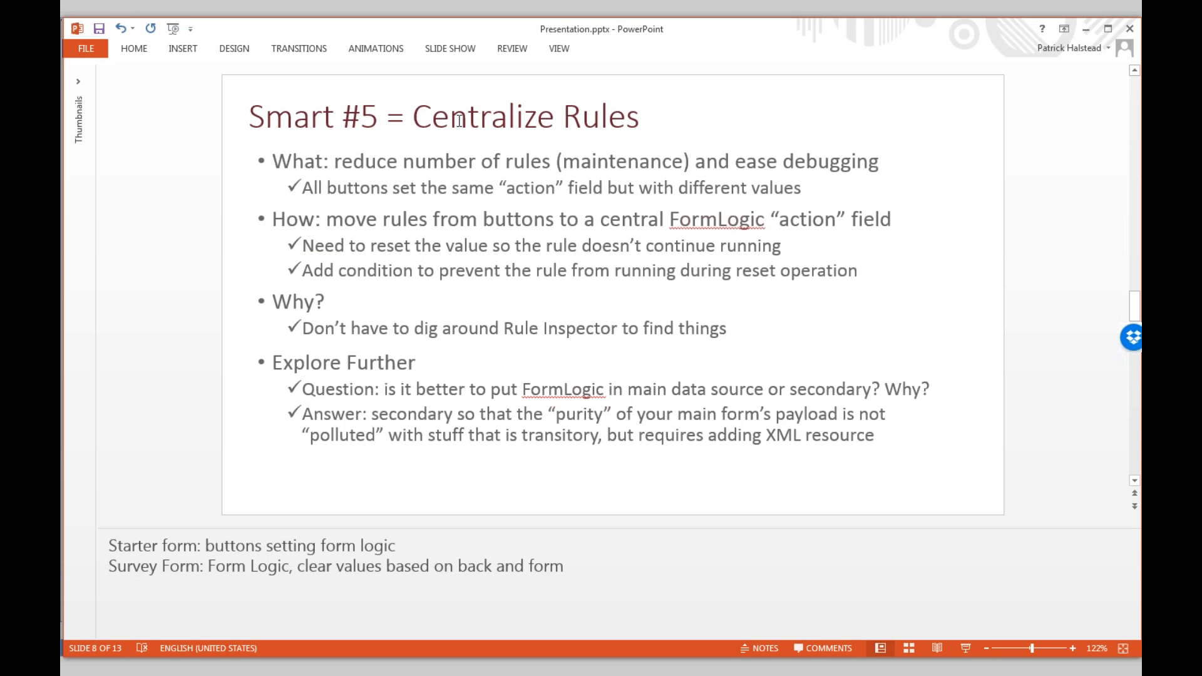
key("alt+Tab")
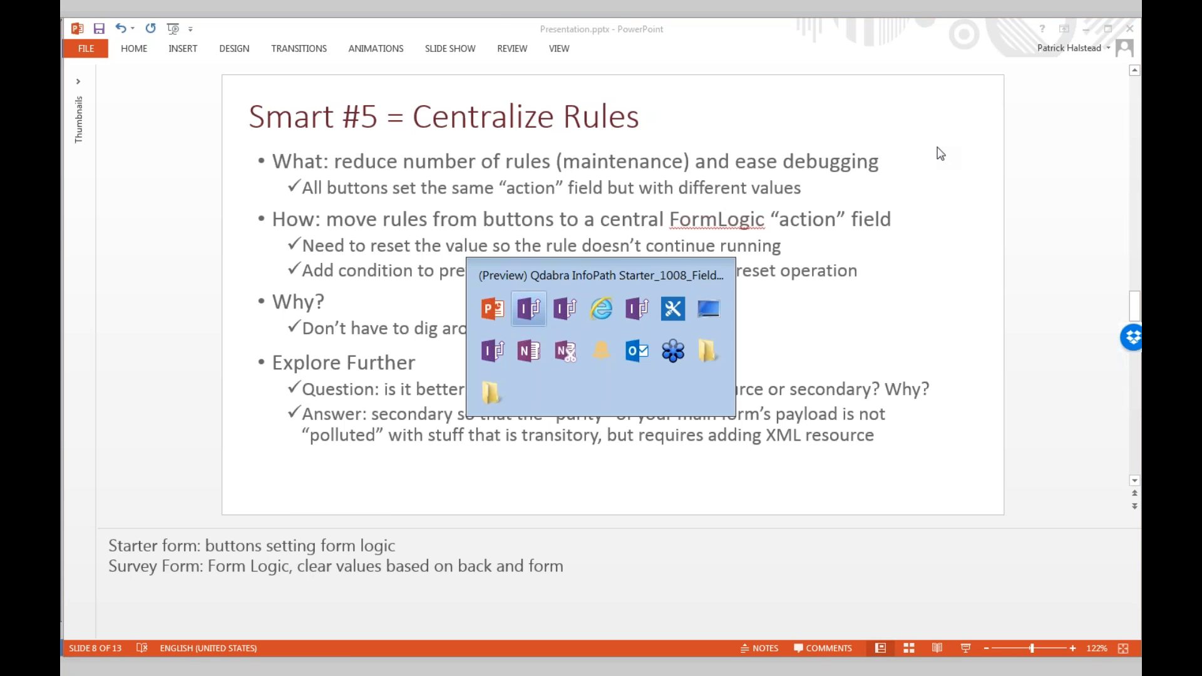
scroll(900, 169, "up", 5)
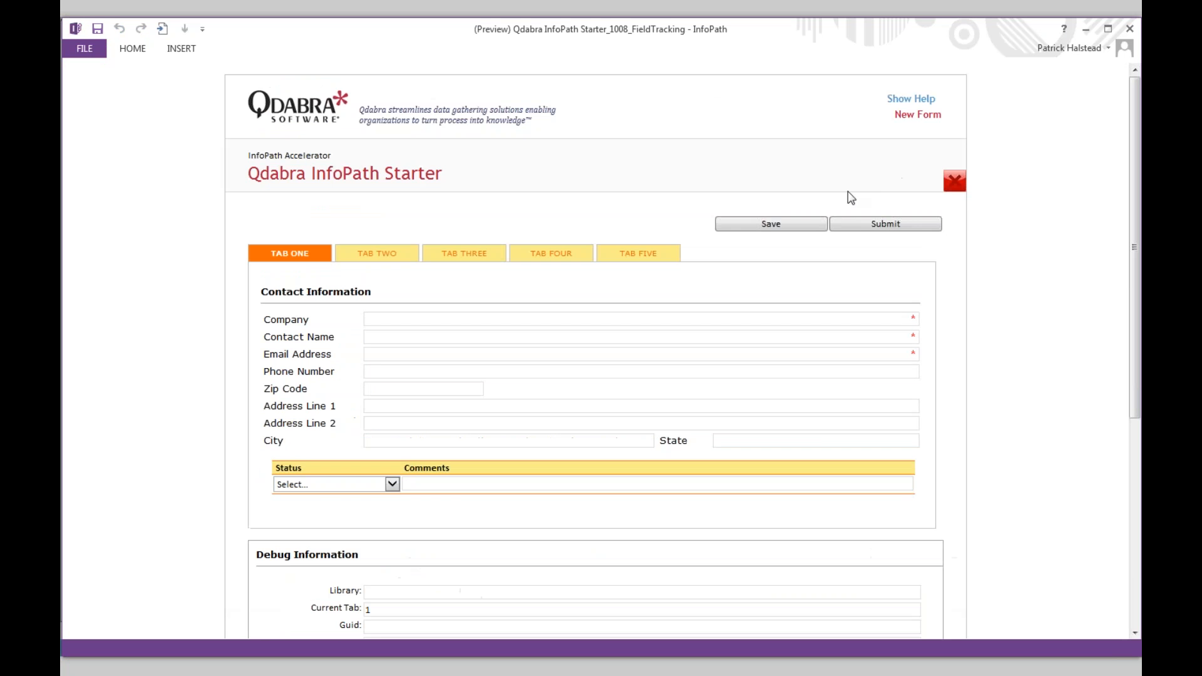
- Close the preview and inspect the Save button's rule setting the FormLogic Submit field
left_click(1130, 28)
key("alt+Tab")
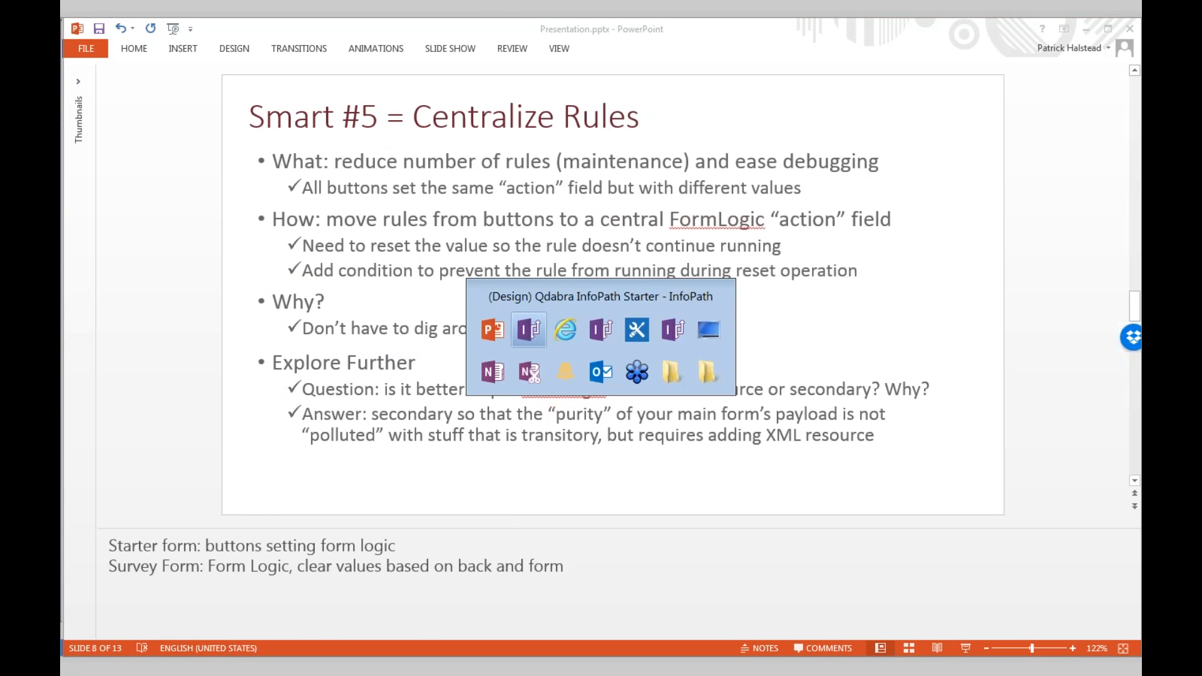
scroll(820, 207, "up", 15)
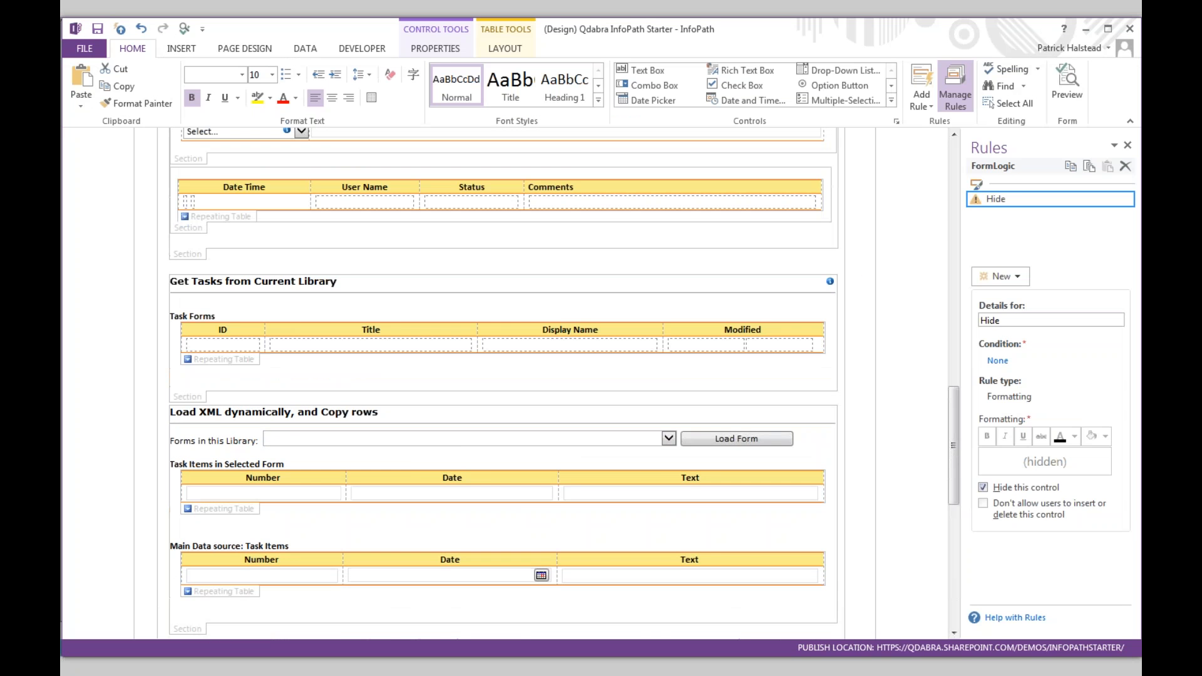
scroll(688, 310, "up", 3)
left_click(688, 309)
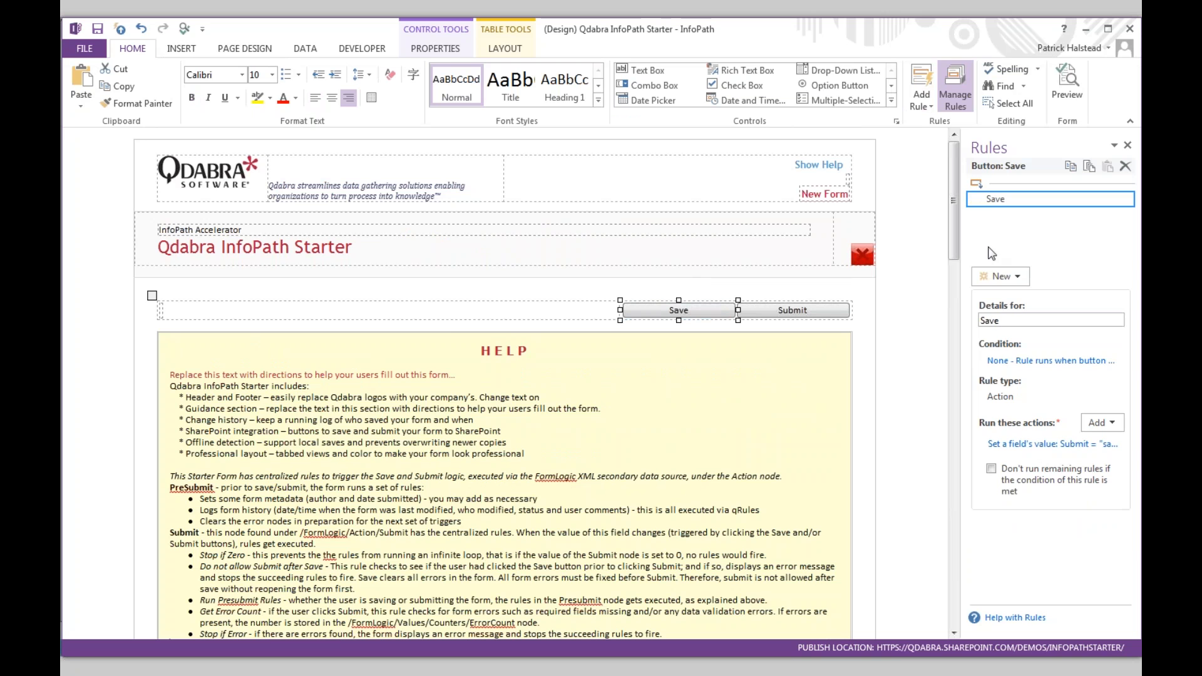
left_click(1010, 443)
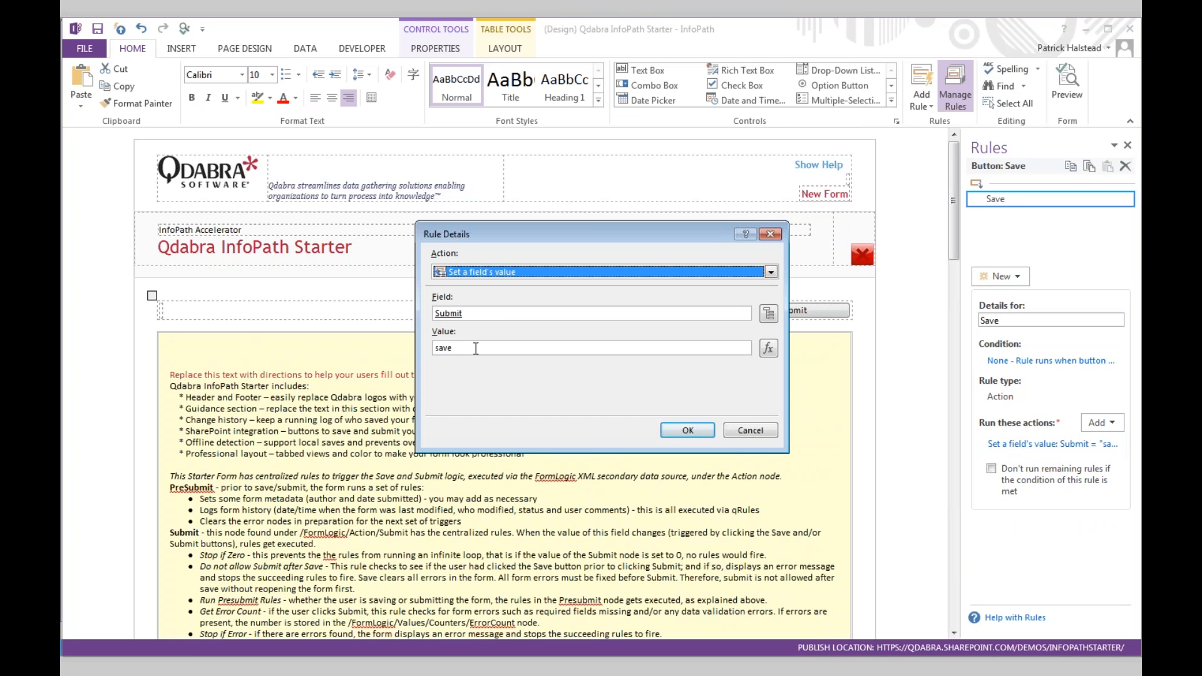
key("Escape")
- Inspect the Submit button's rule setting FormLogic Action's Submit field to "submit"
left_click(794, 310)
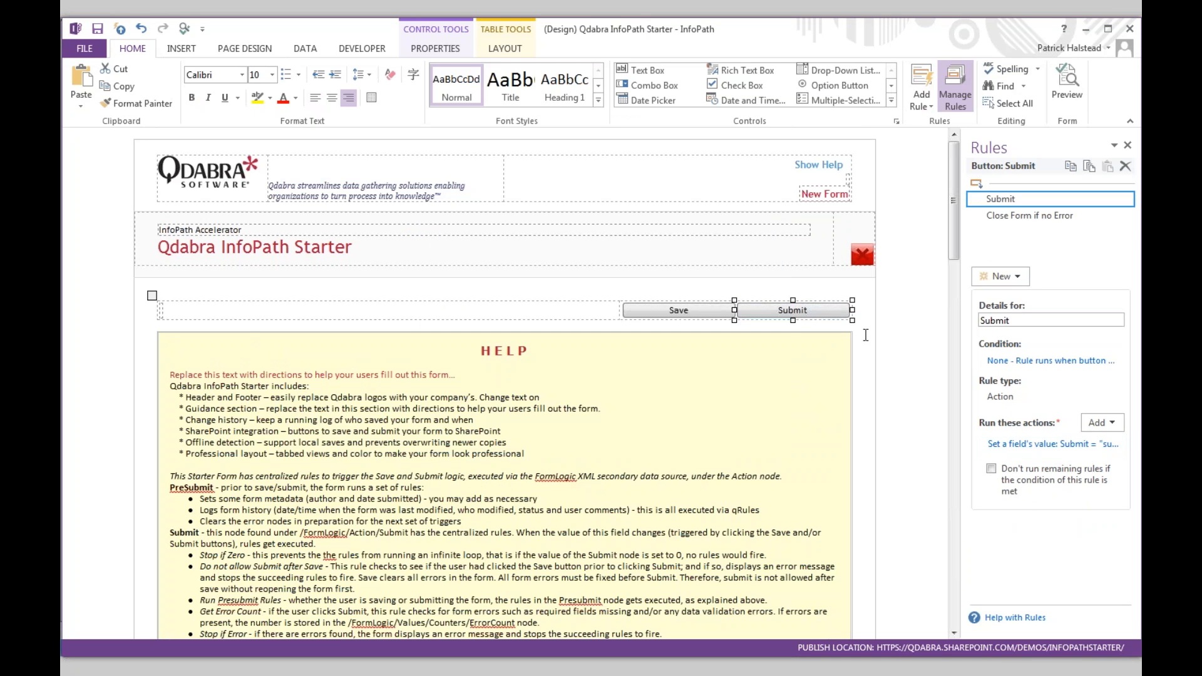
left_click(1015, 444)
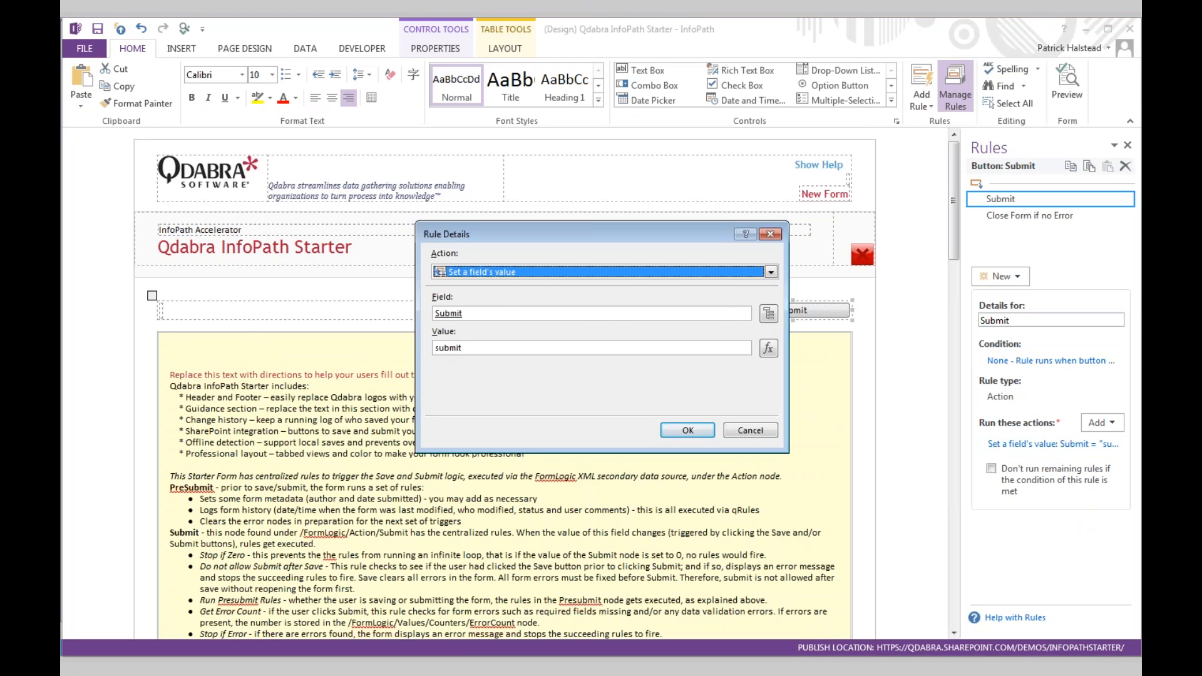
left_click(769, 313)
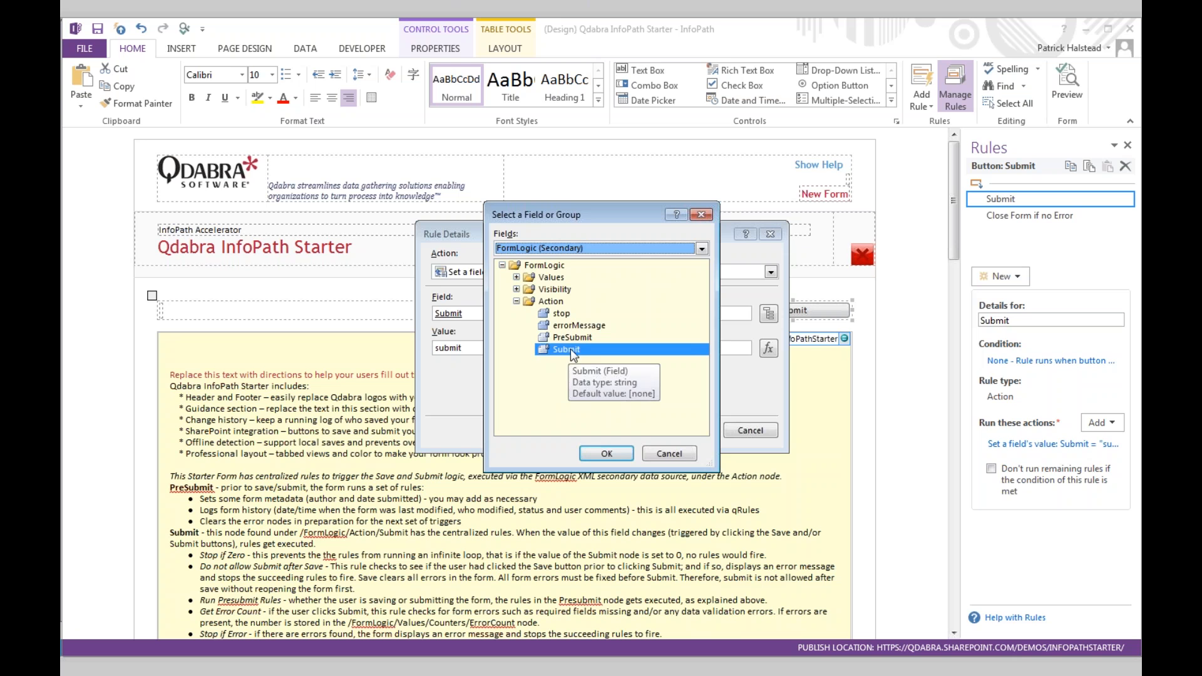
double_click(573, 352)
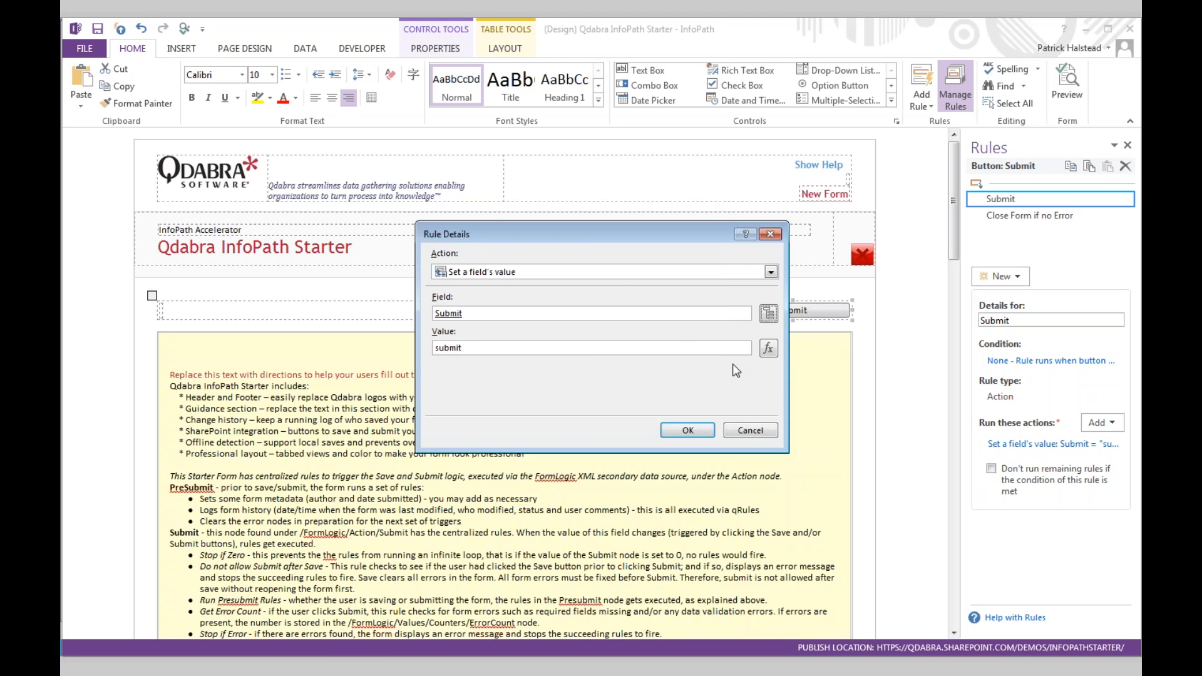
left_click(757, 433)
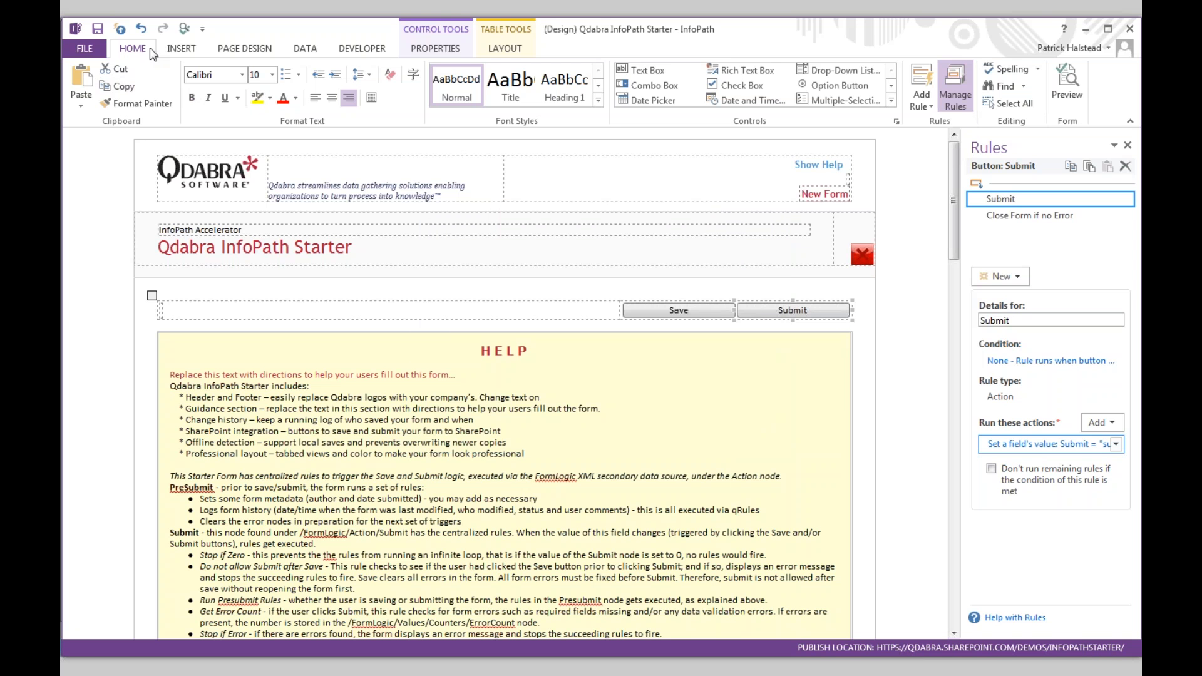
left_click(301, 50)
- Show the FormLogic (Secondary) Action/Submit field and its eight centralized rules, Stop if Zero through Reset Self
left_click(85, 79)
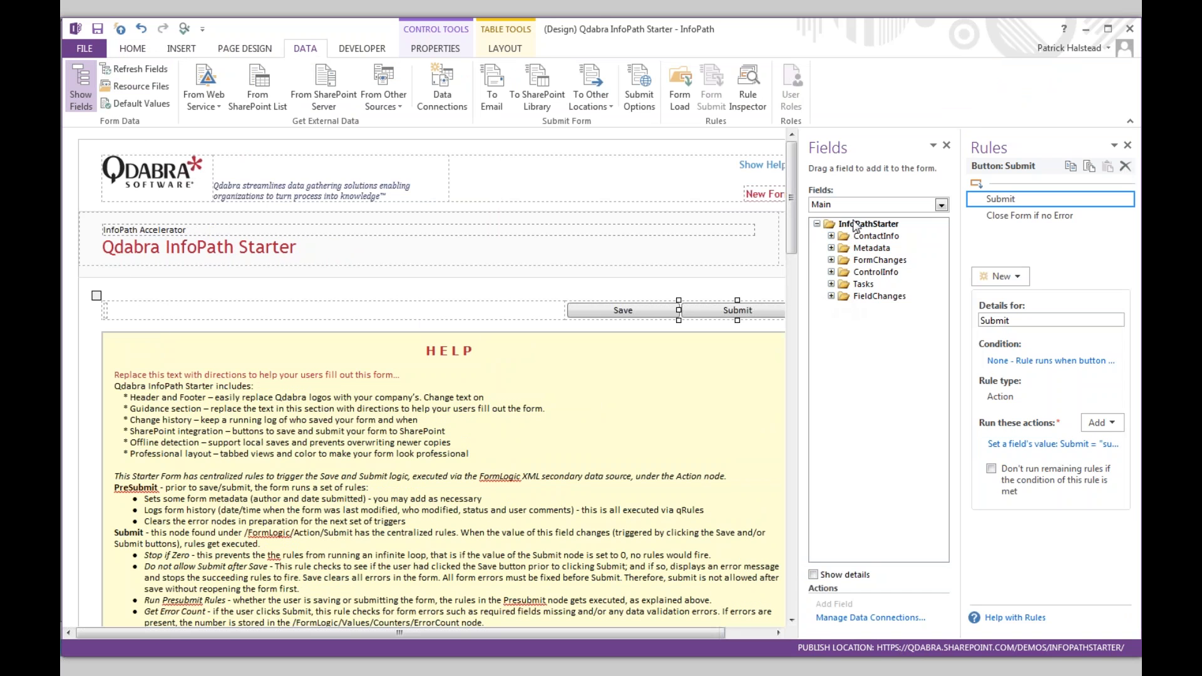
left_click(854, 206)
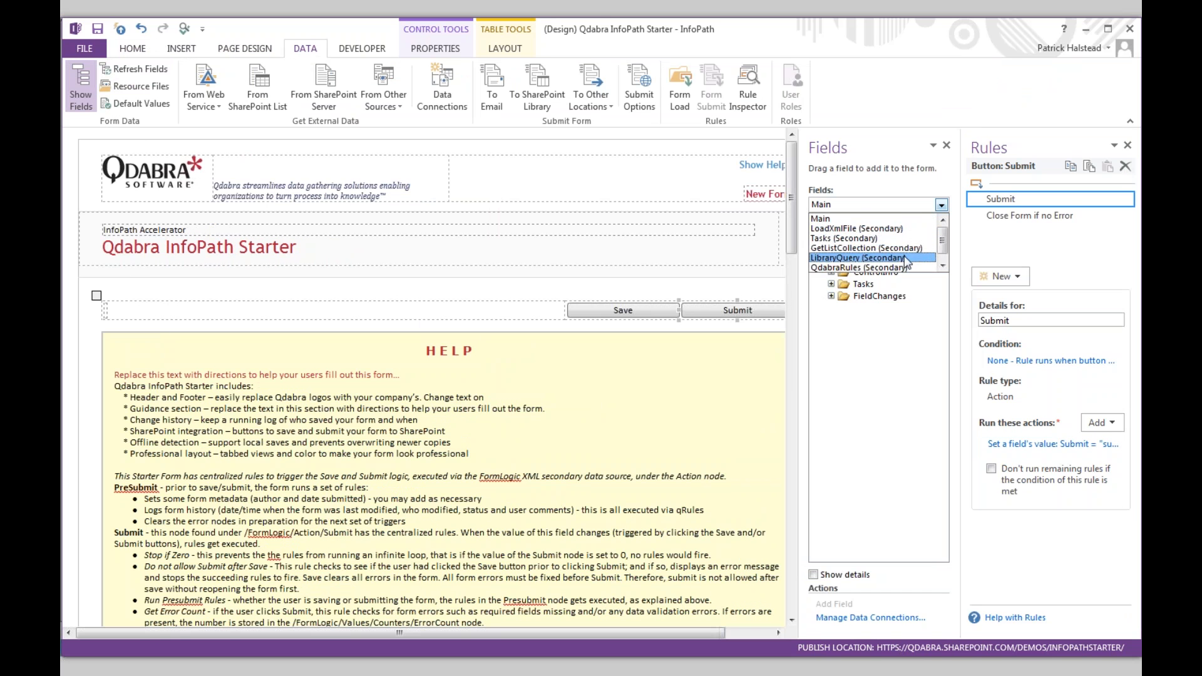
scroll(947, 257, "down", 1)
left_click(877, 267)
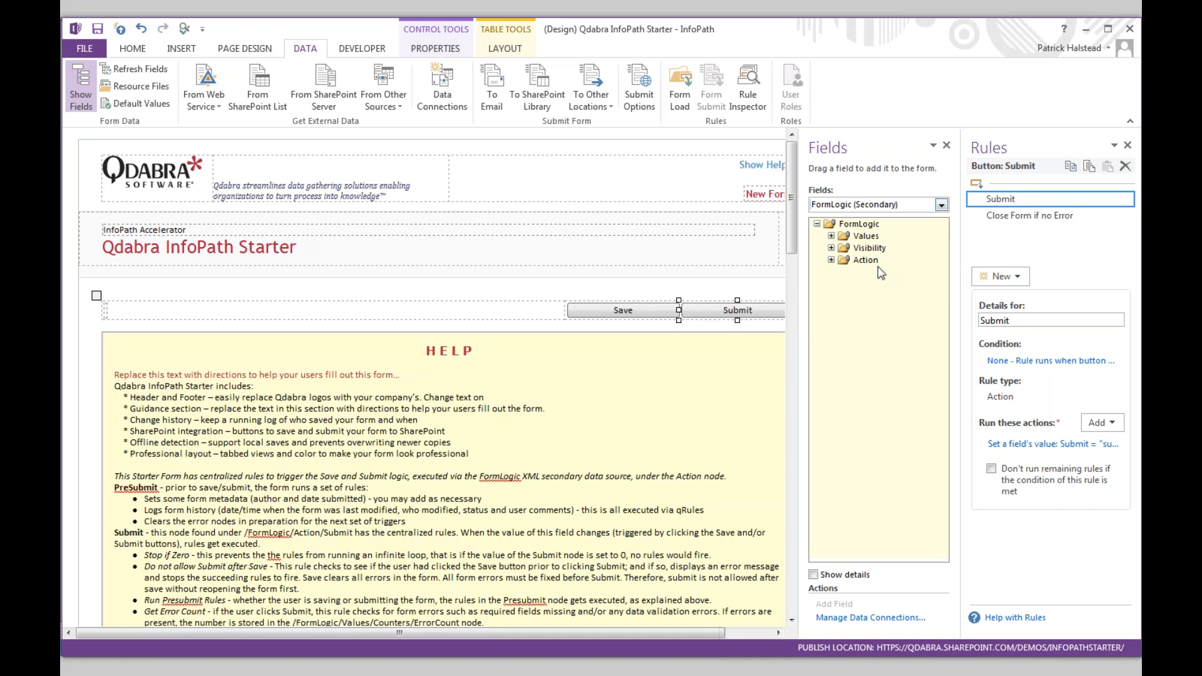
left_click(831, 260)
left_click(878, 309)
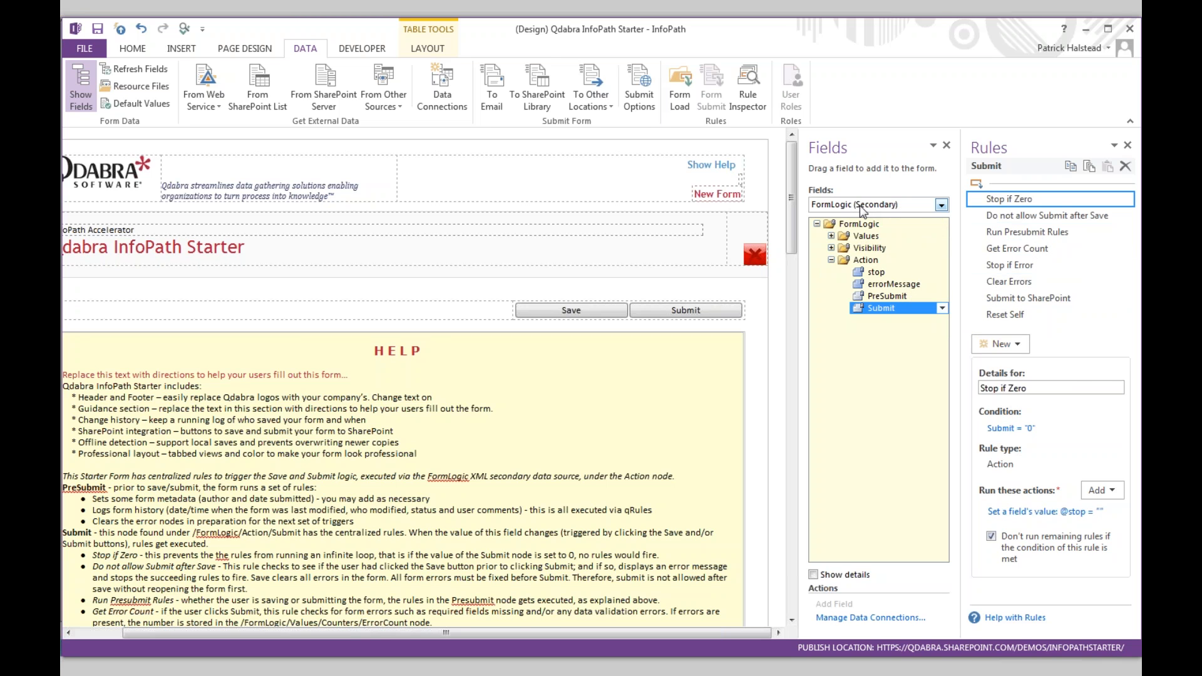
key("alt+Tab")
key("alt+Tab")
key("alt+Tab")
key("alt+Tab")
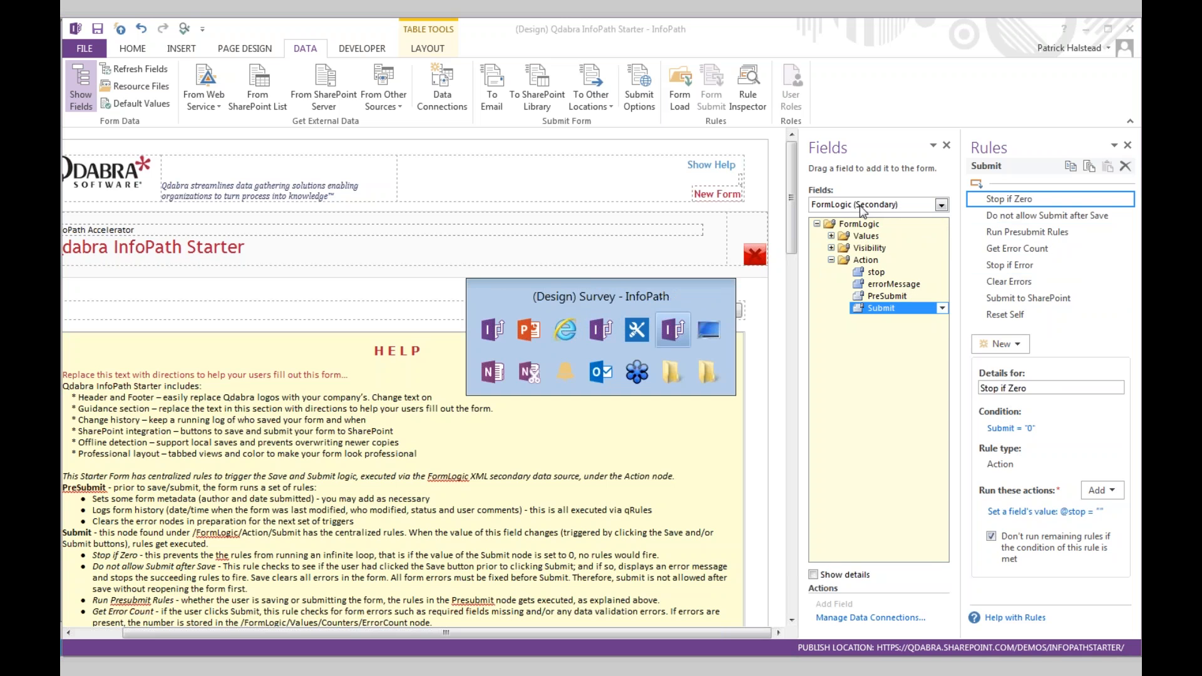
- In the Survey design, show the six rules on the Answer field
key("alt+shift+Tab")
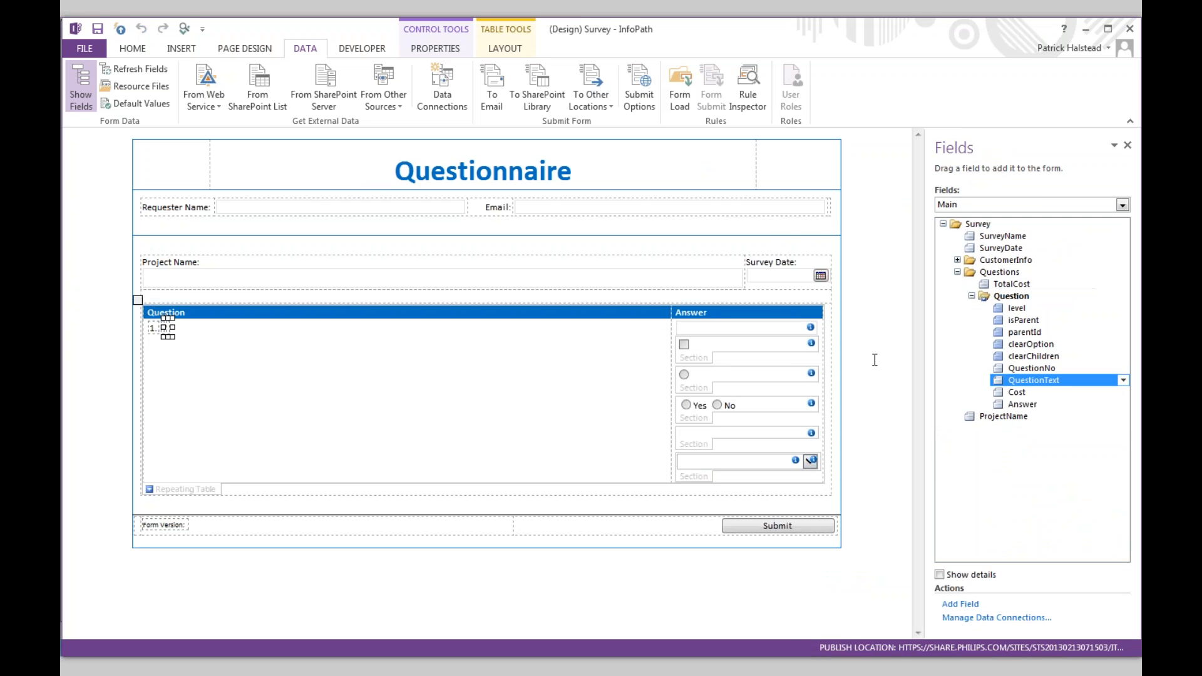
left_click(686, 382)
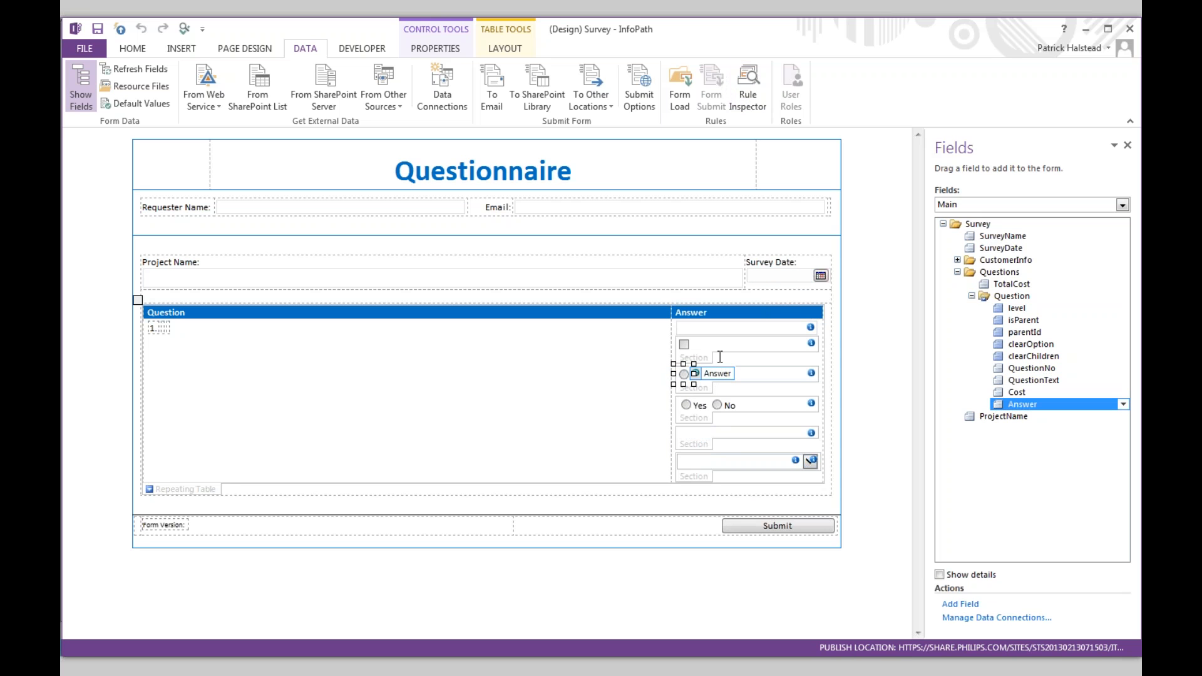
left_click(144, 50)
left_click(950, 88)
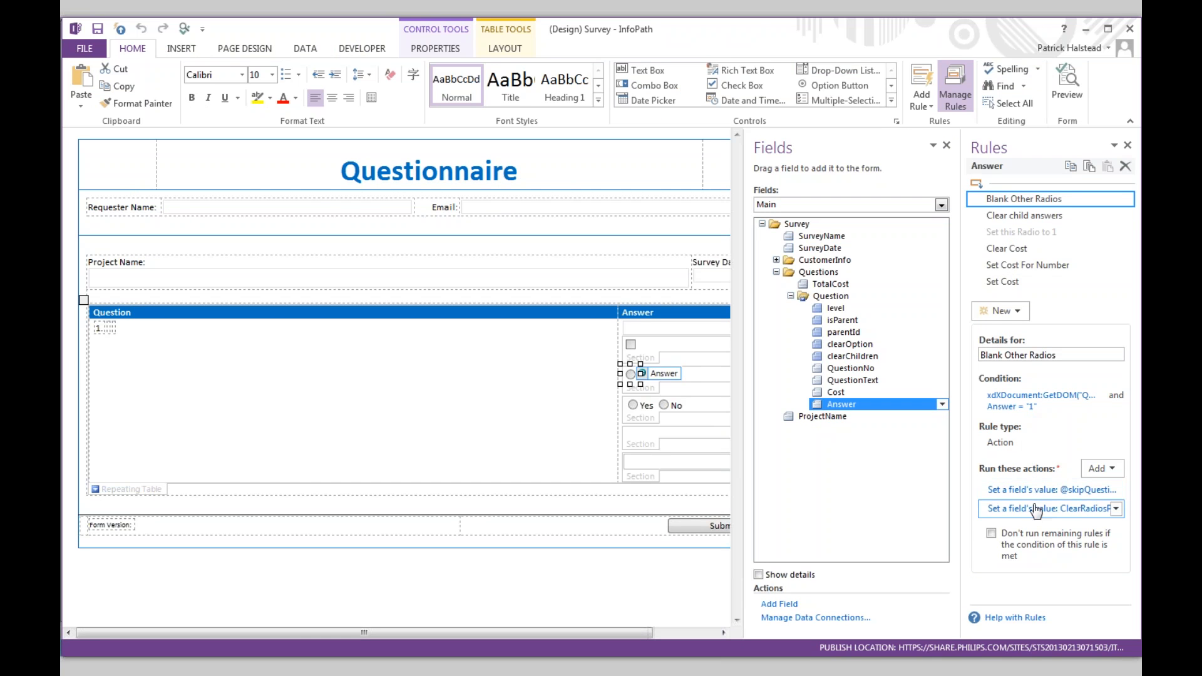
- Inspect the target field of Blank Other Radios' first action, then preview the survey form
left_click(1046, 489)
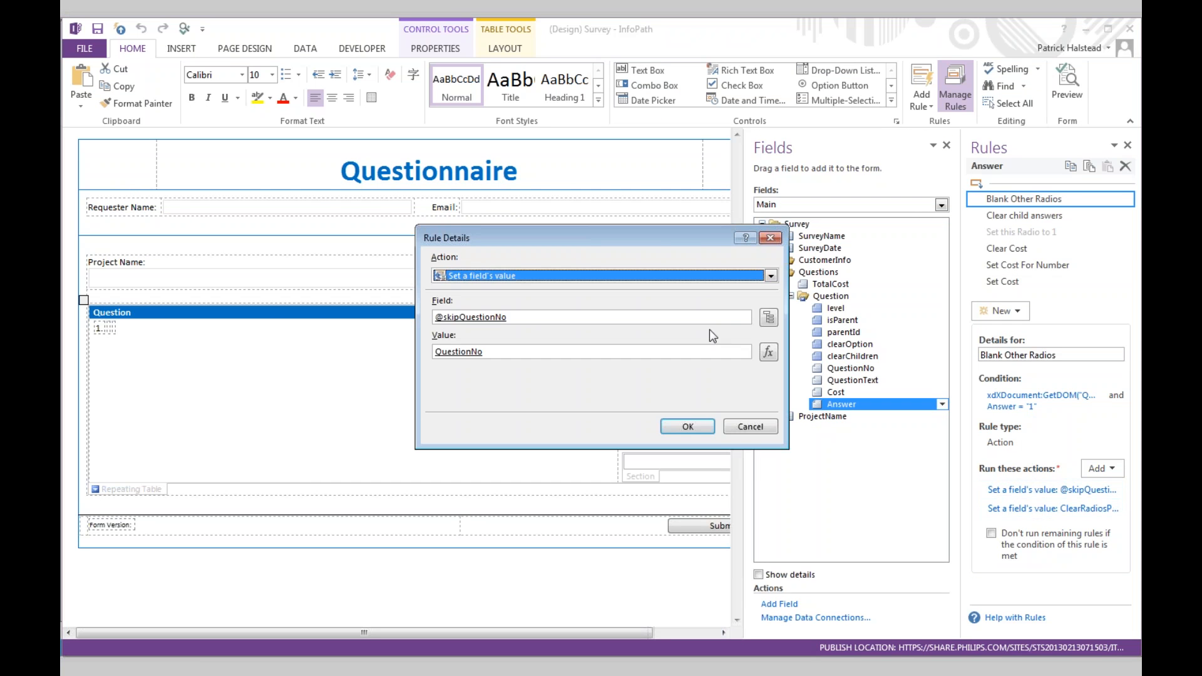
left_click(768, 318)
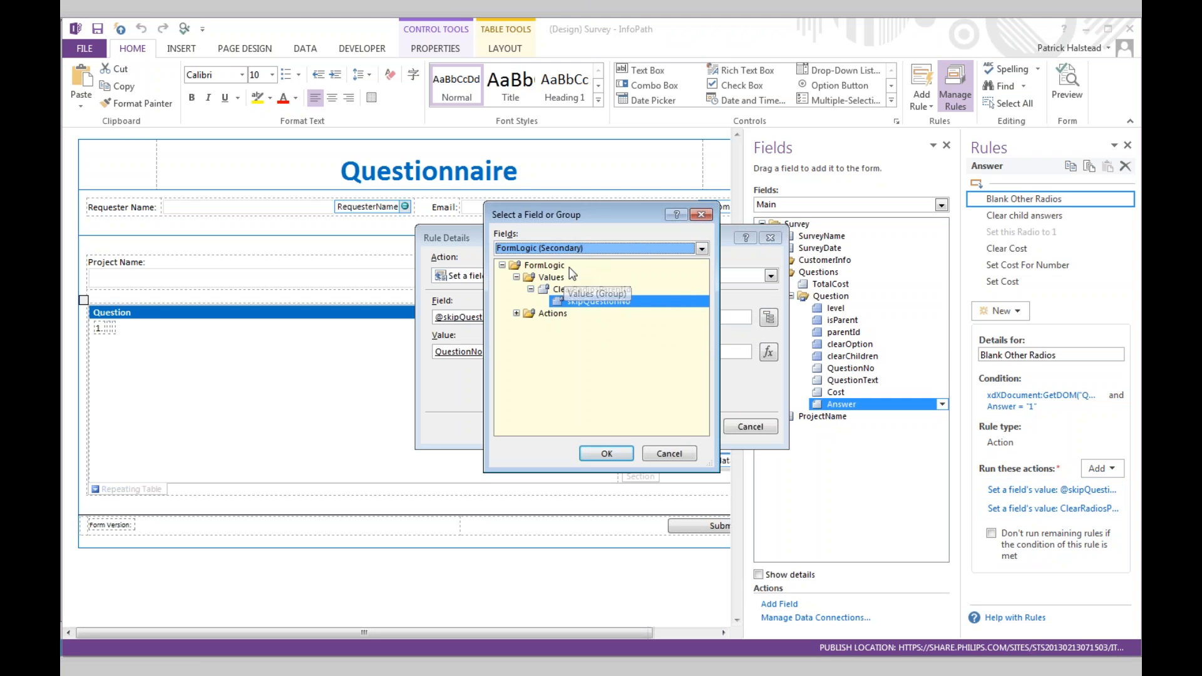
left_click(701, 215)
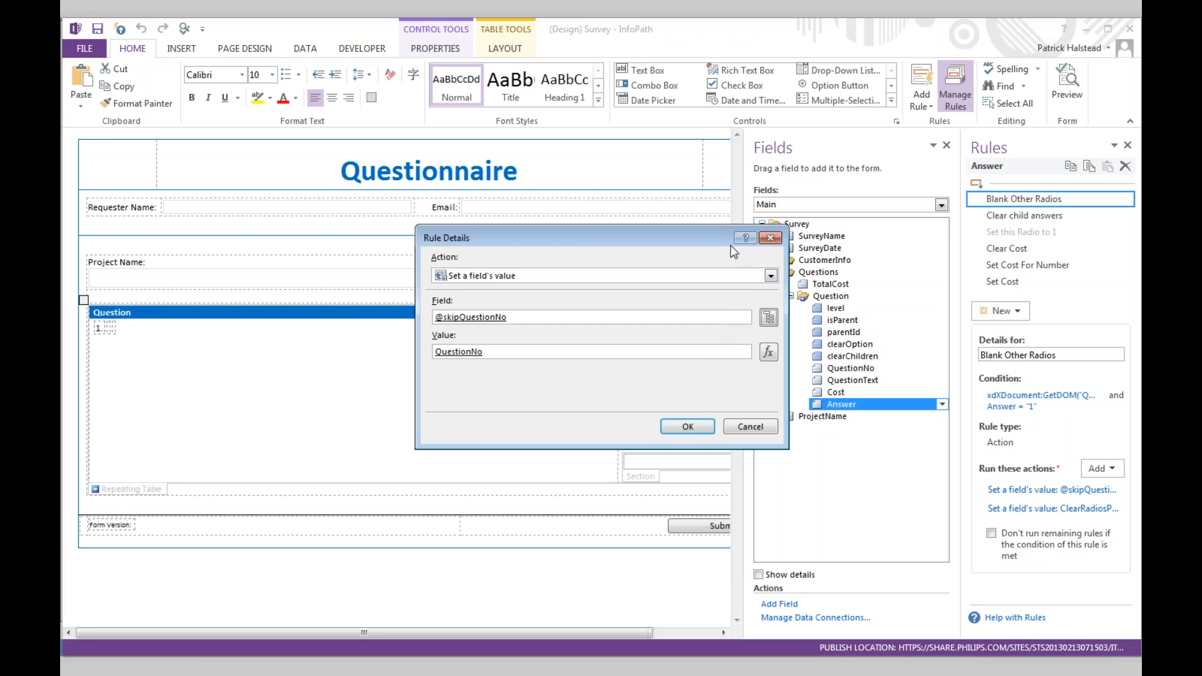
left_click(750, 426)
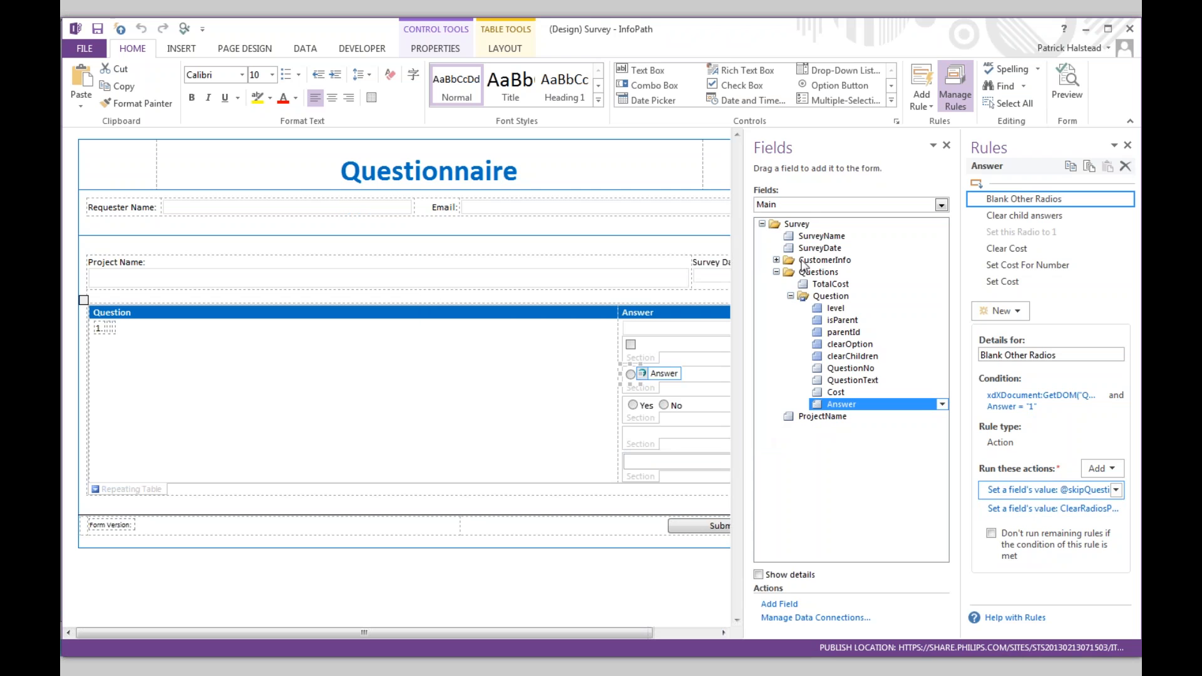
left_click_drag(840, 403, 639, 376)
left_click(1075, 92)
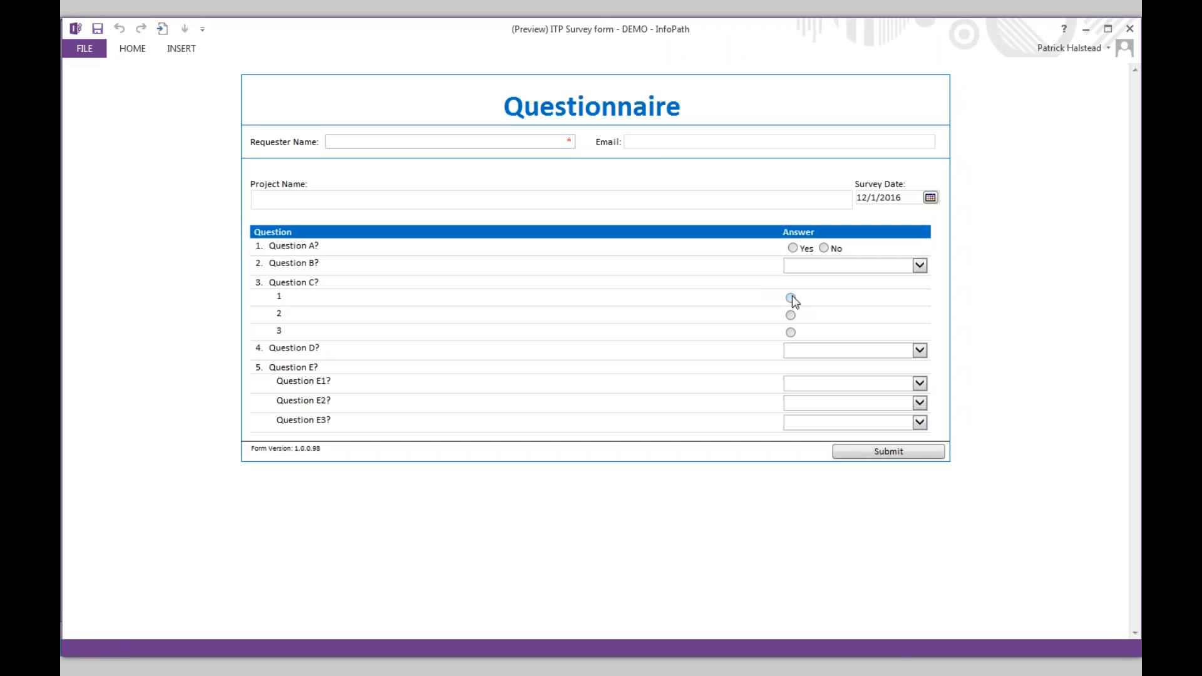
left_click(791, 298)
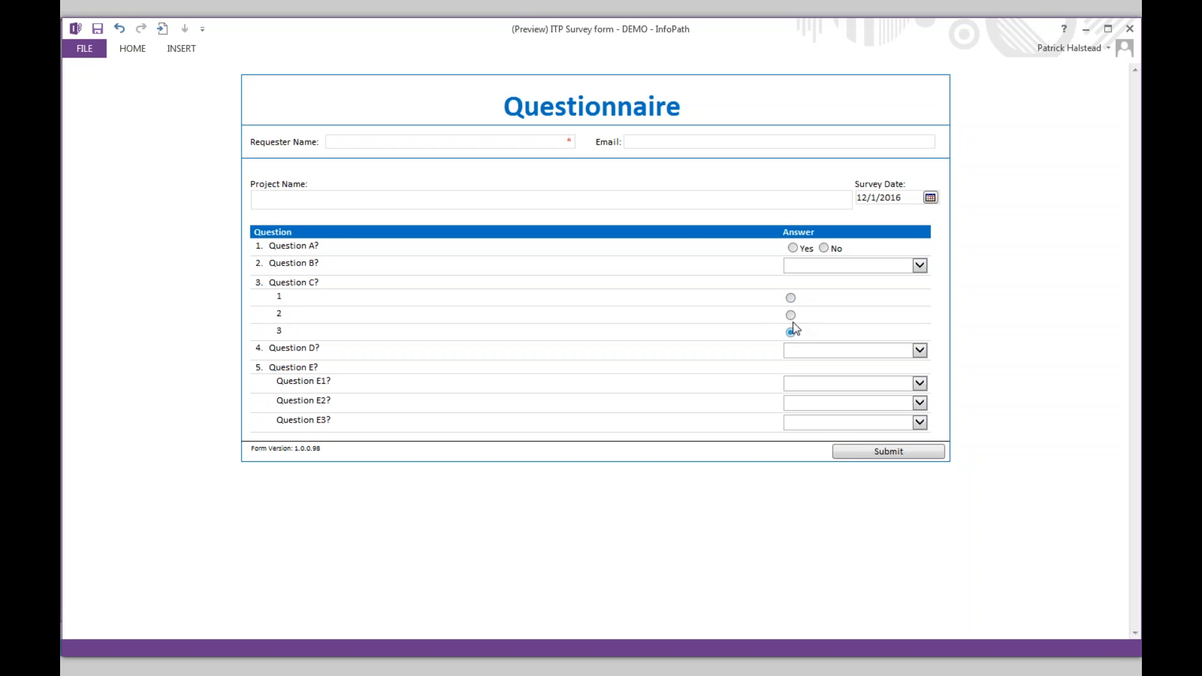
left_click(790, 316)
left_click(1130, 28)
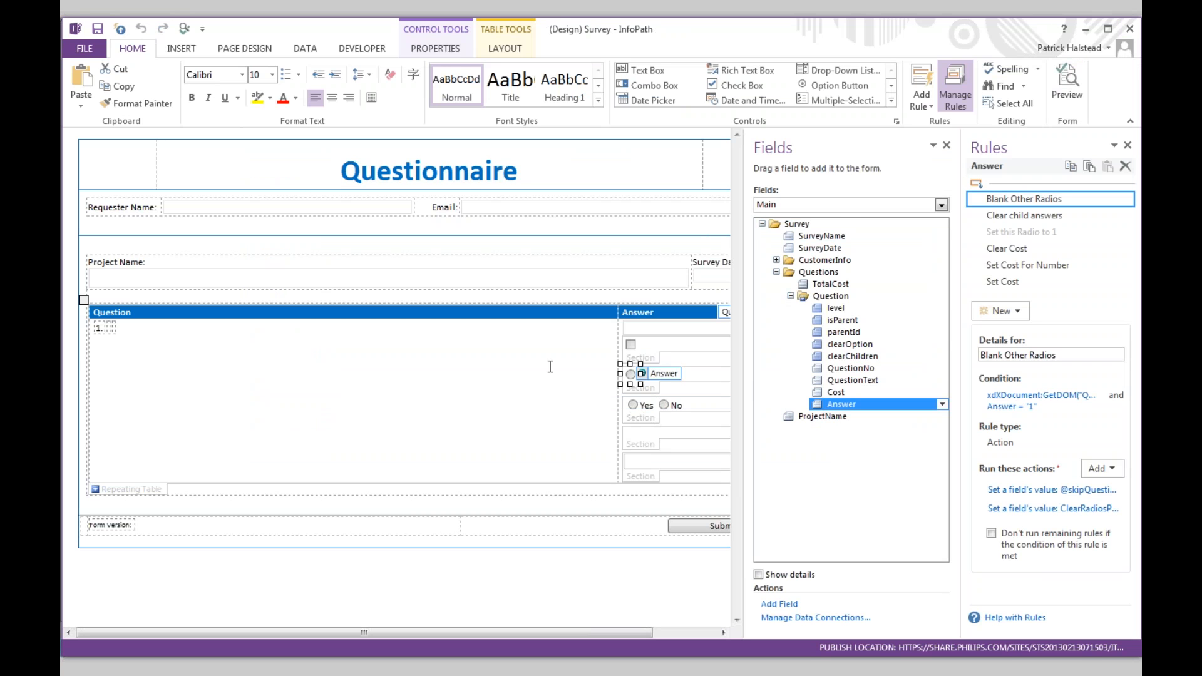
- Check the Fields data-source list, keep Main, and select the Answer option button
left_click(938, 206)
left_click(901, 192)
left_click(638, 373)
- Close the Survey form design window and bring the PowerPoint presentation forward
left_click(1130, 30)
key("alt+Tab")
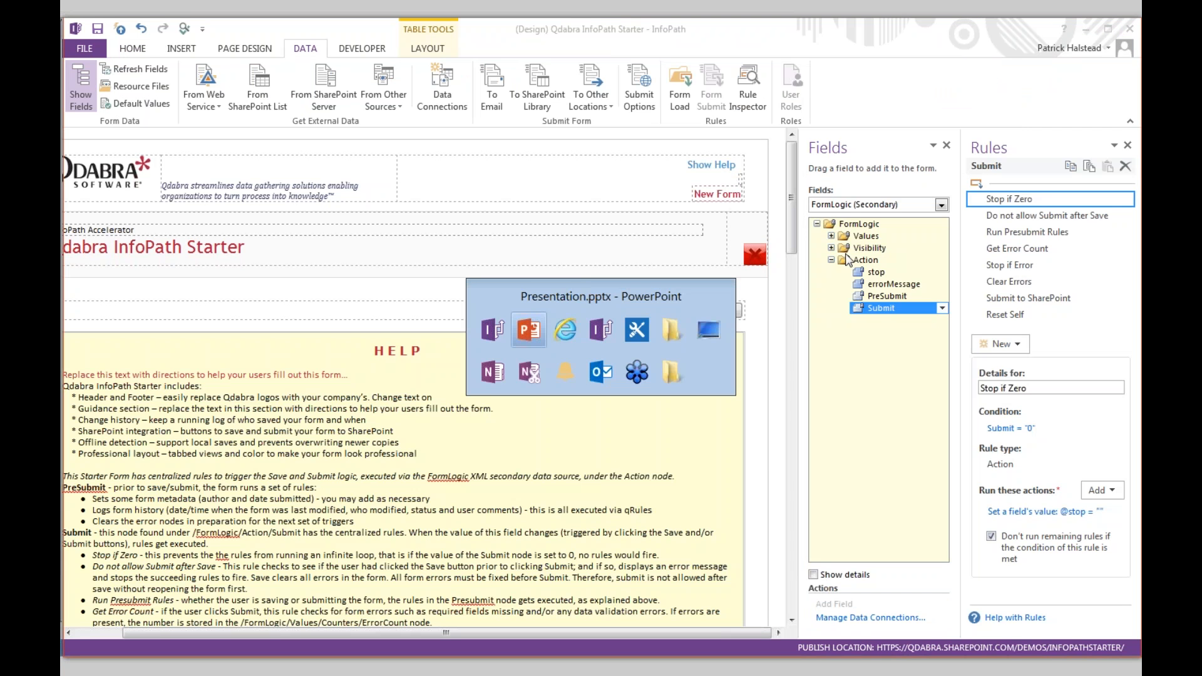
key("alt+Tab")
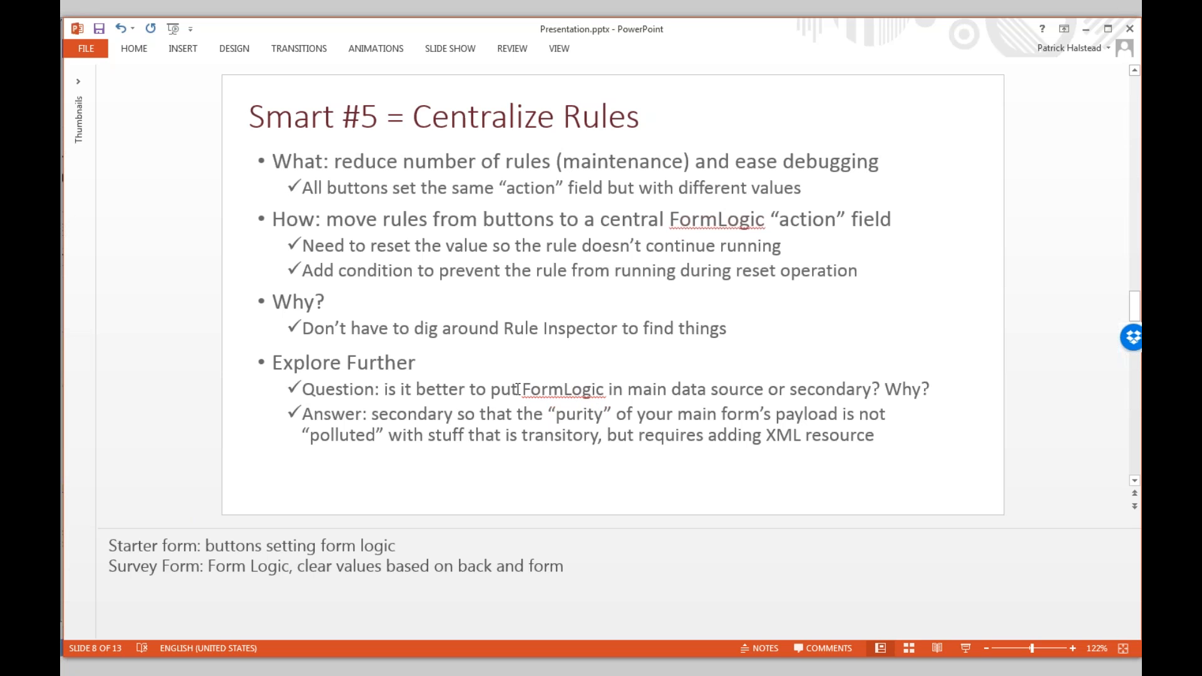
- Advance to slide 9, 'Smart #6 = Common Library to Extend', then return to the People Picker design
scroll(202, 433, "down", 1)
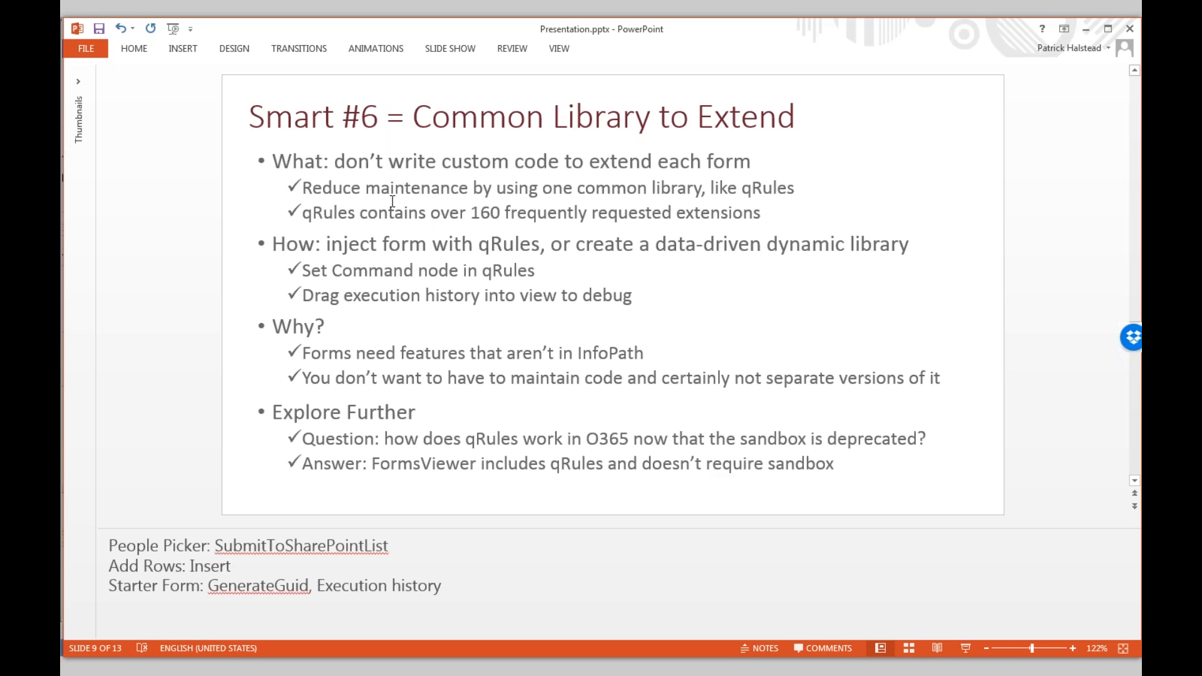
key("alt+Tab")
key("alt+Tab")
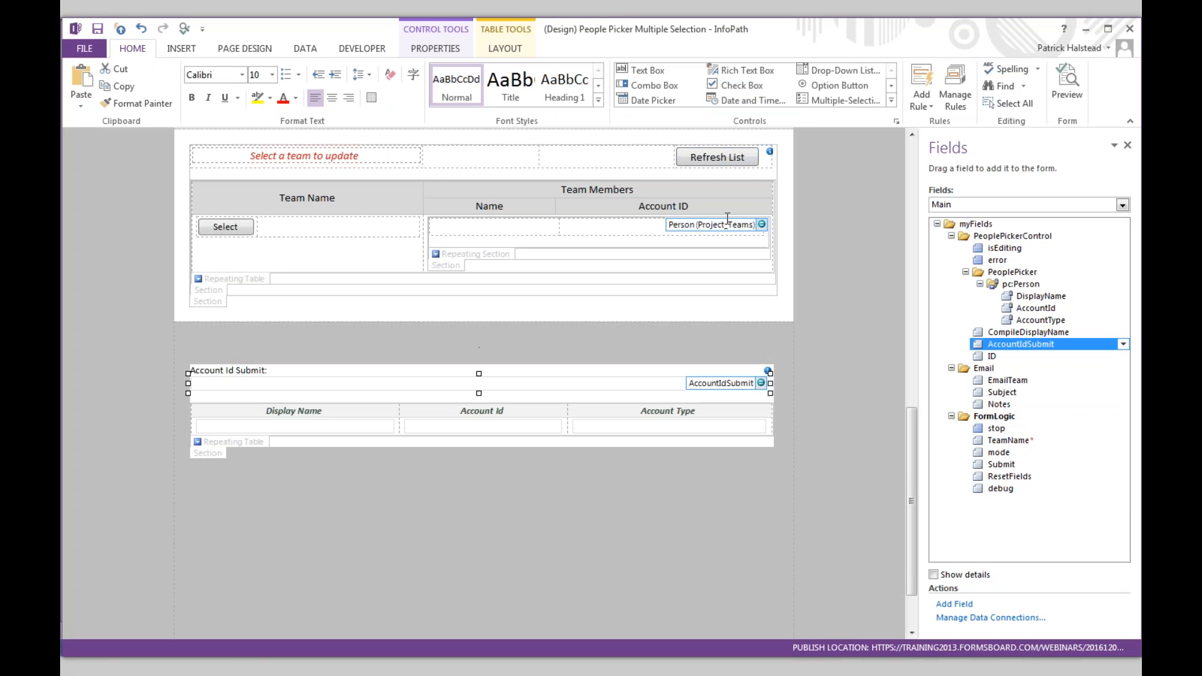
- Inspect the Send button's rules and its set-field action, closing it without changes
scroll(728, 219, "up", 9)
scroll(719, 251, "up", 2)
left_click(713, 262)
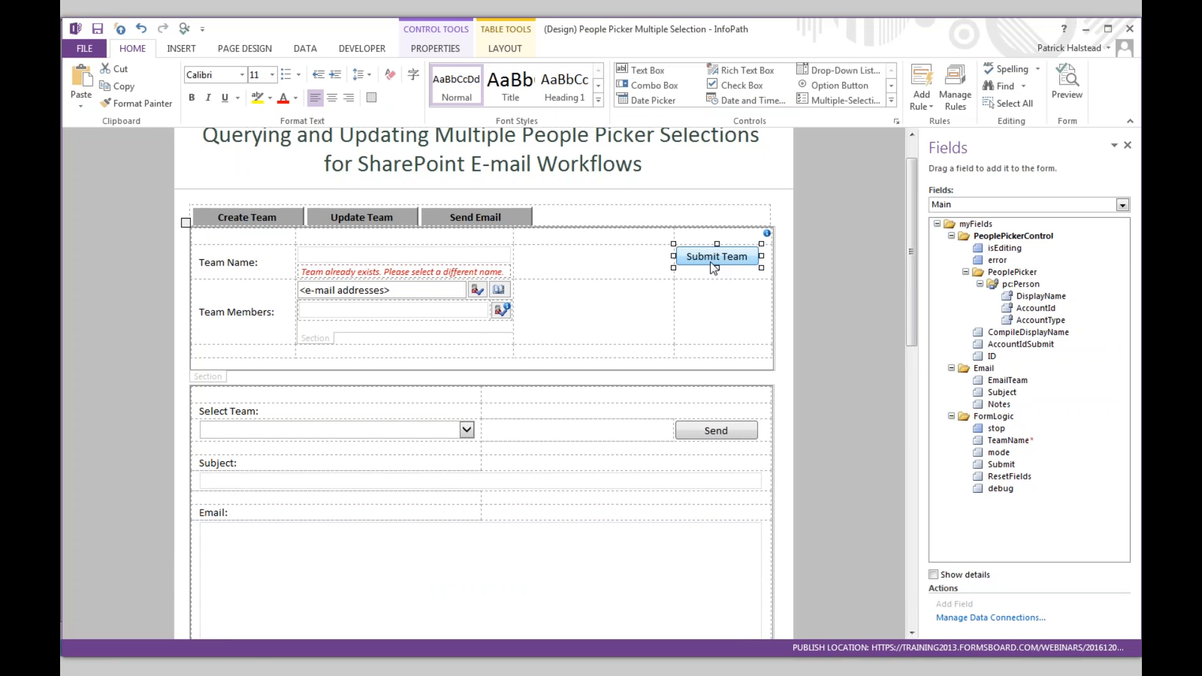
left_click(717, 434)
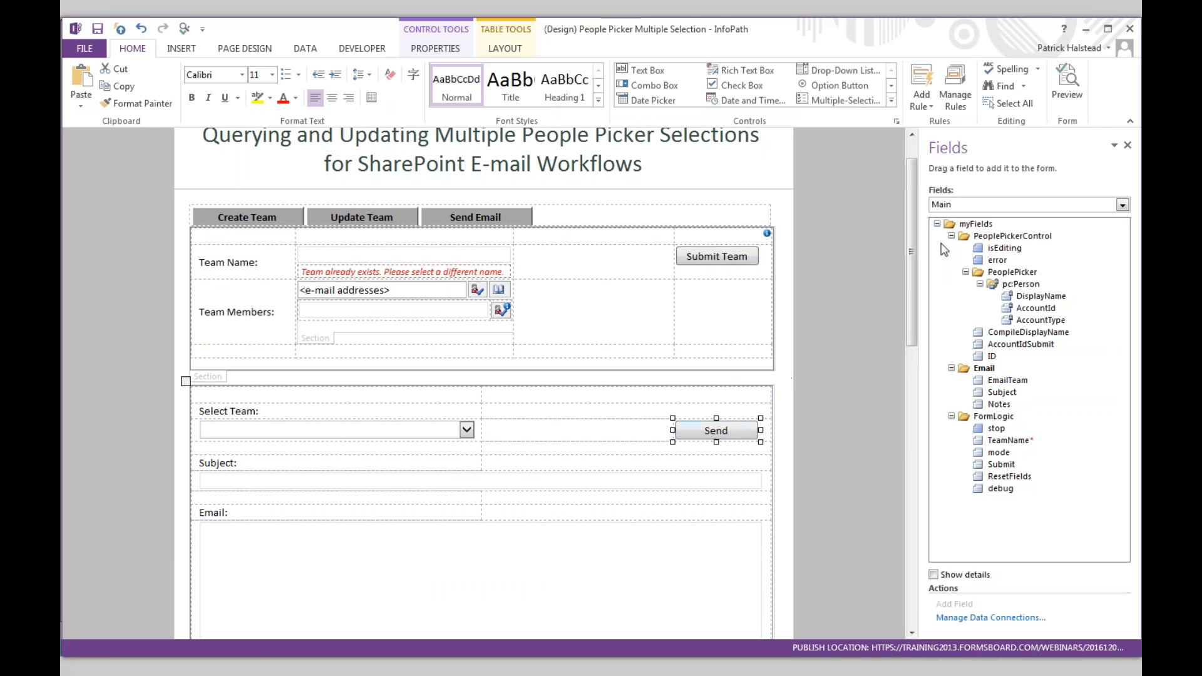
left_click(955, 88)
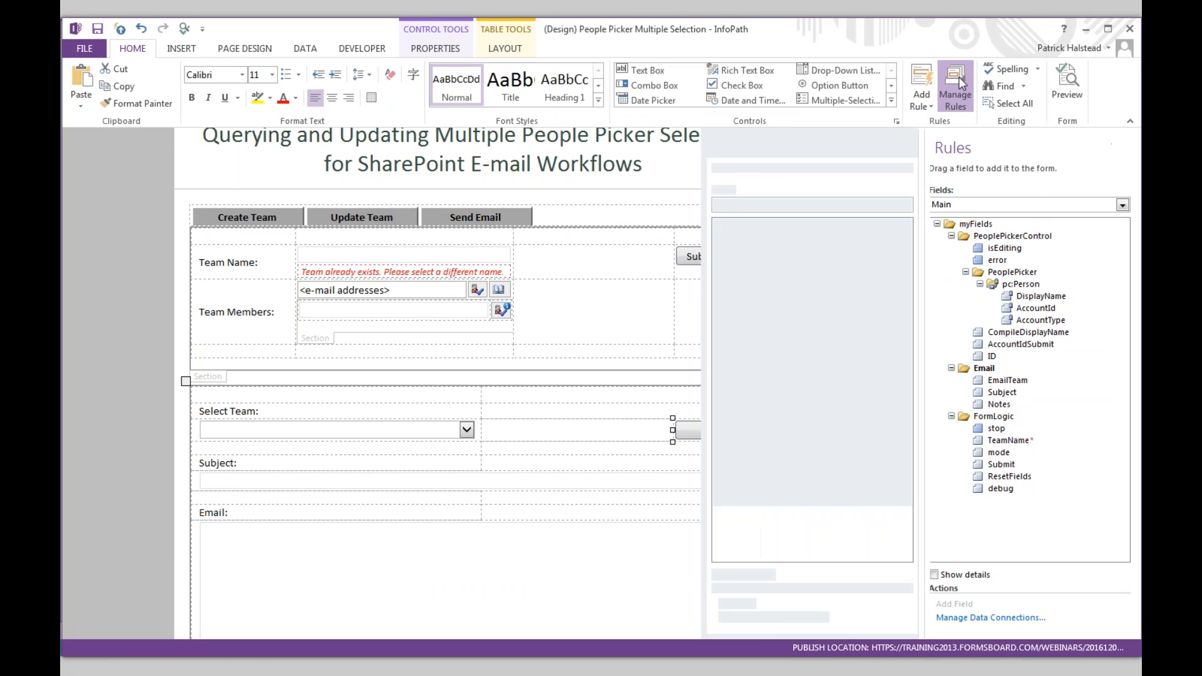
left_click(1005, 446)
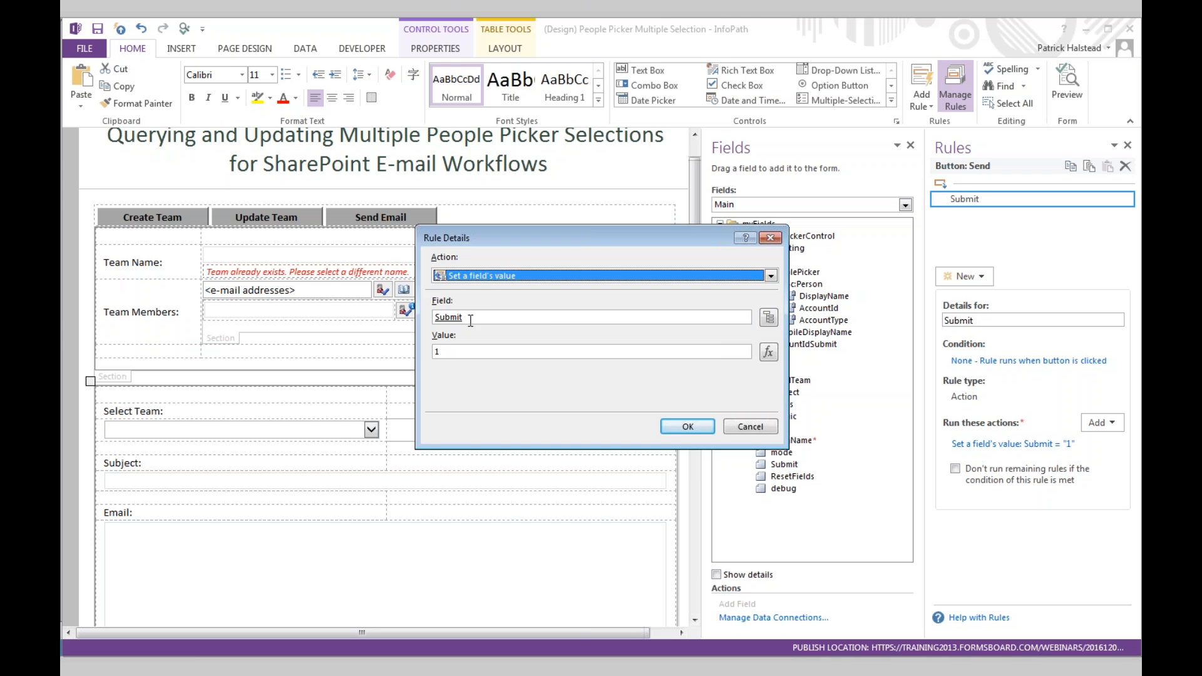
left_click(770, 319)
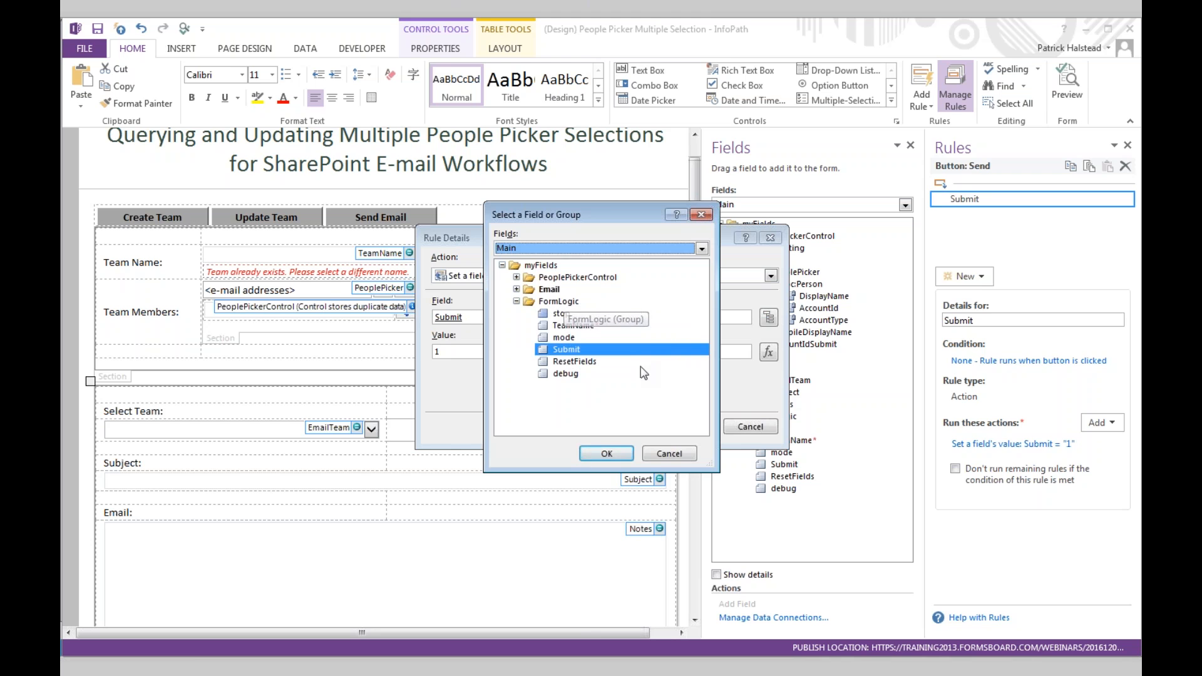
left_click(619, 456)
left_click(750, 426)
- View the FormLogic Submit rule setting Command to 'SubmitToSharePointList /submit=ShPSubmit /mapping=mapping'
left_click(791, 465)
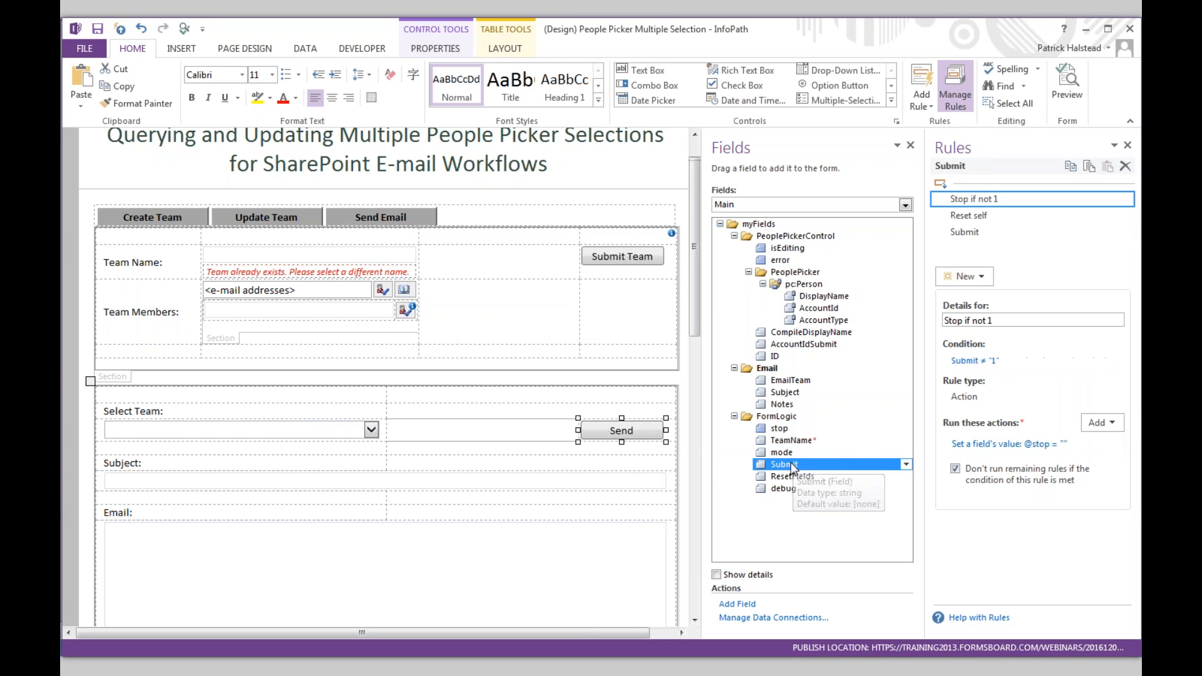
left_click(964, 233)
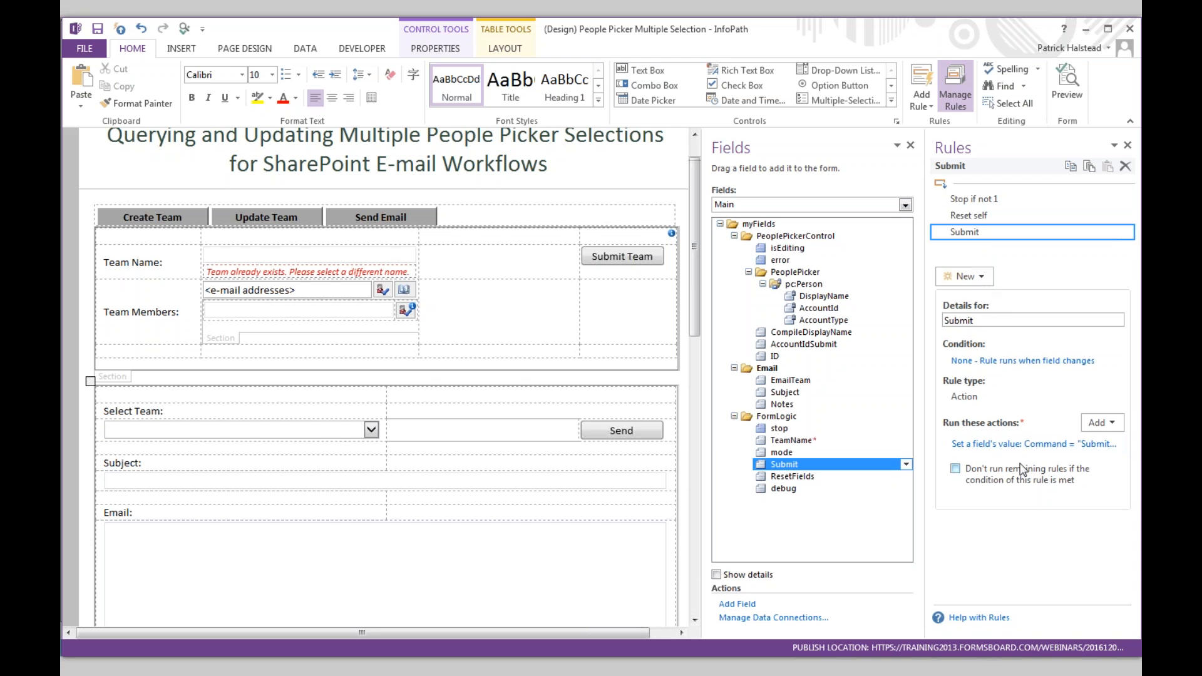
left_click(1033, 444)
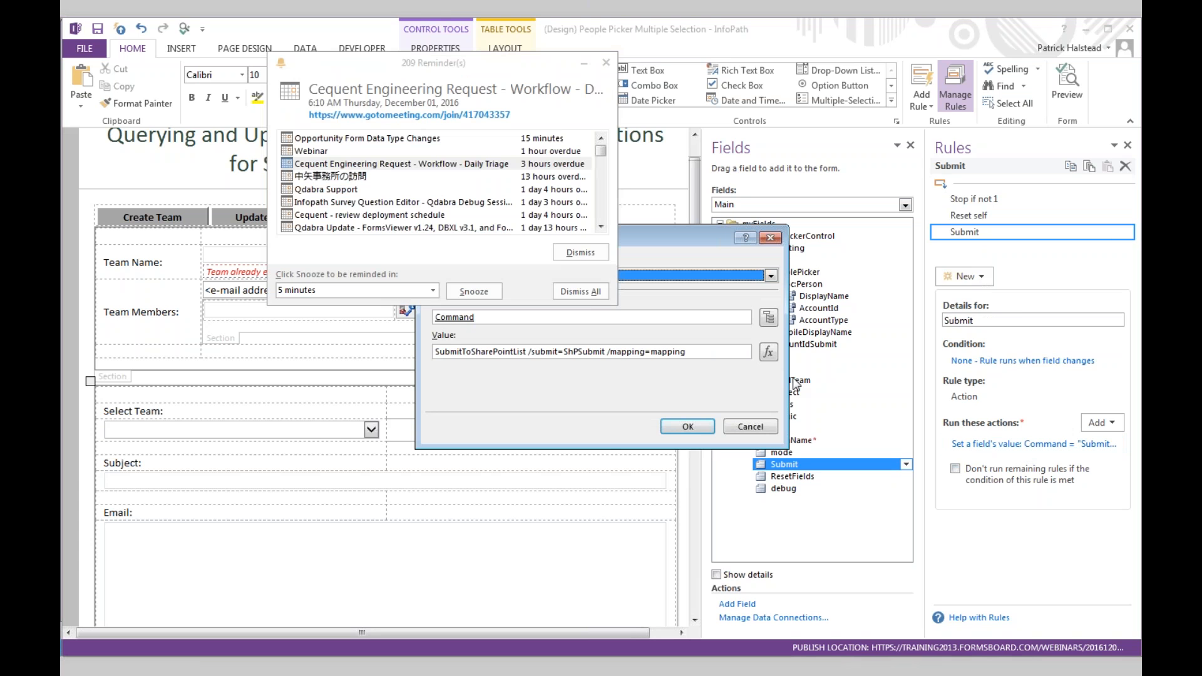
left_click(605, 63)
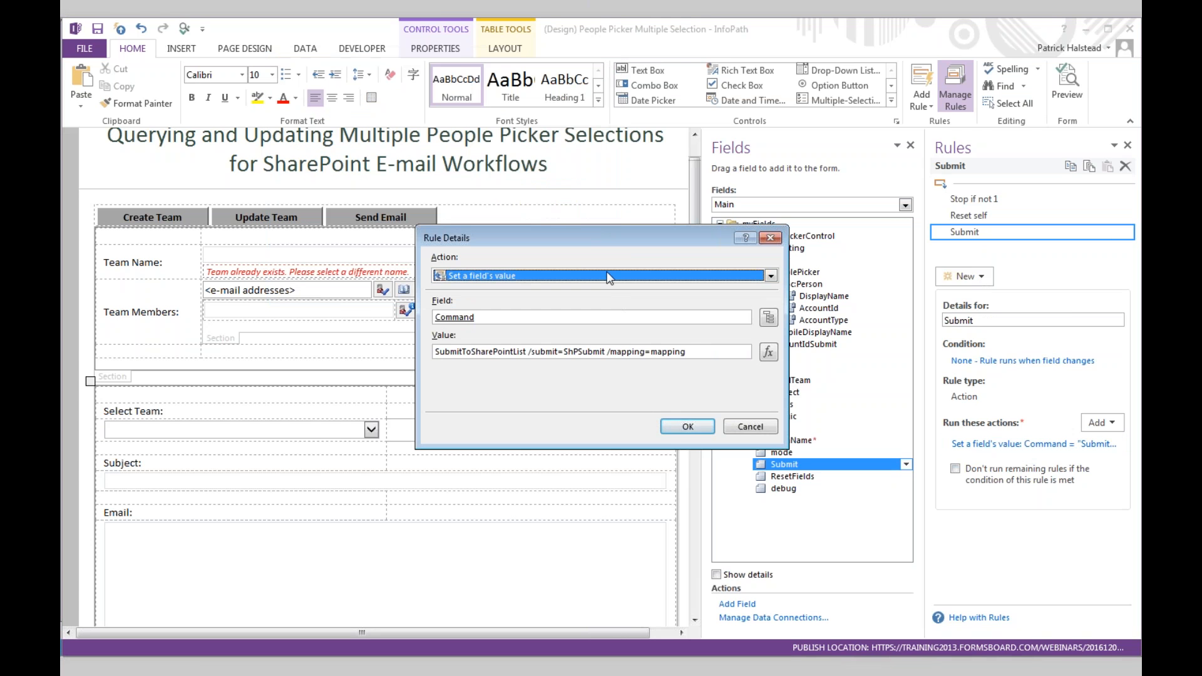
double_click(514, 352)
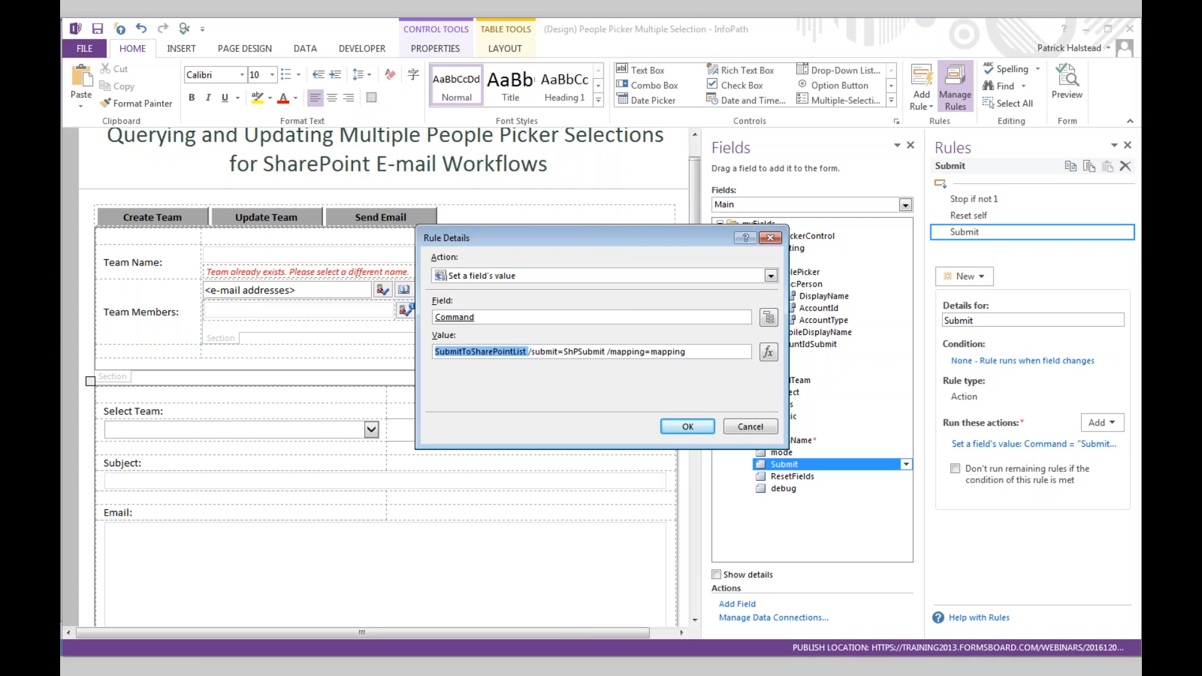
key("ctrl+1")
left_click(637, 358)
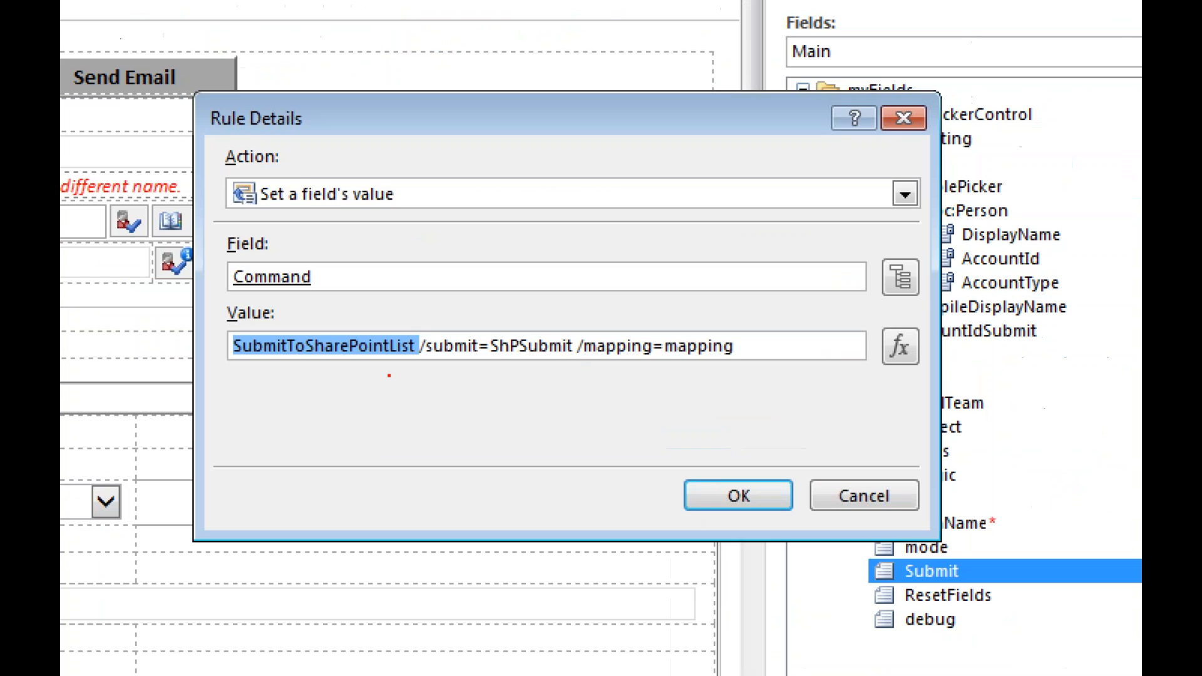
left_click_drag(223, 383, 722, 378)
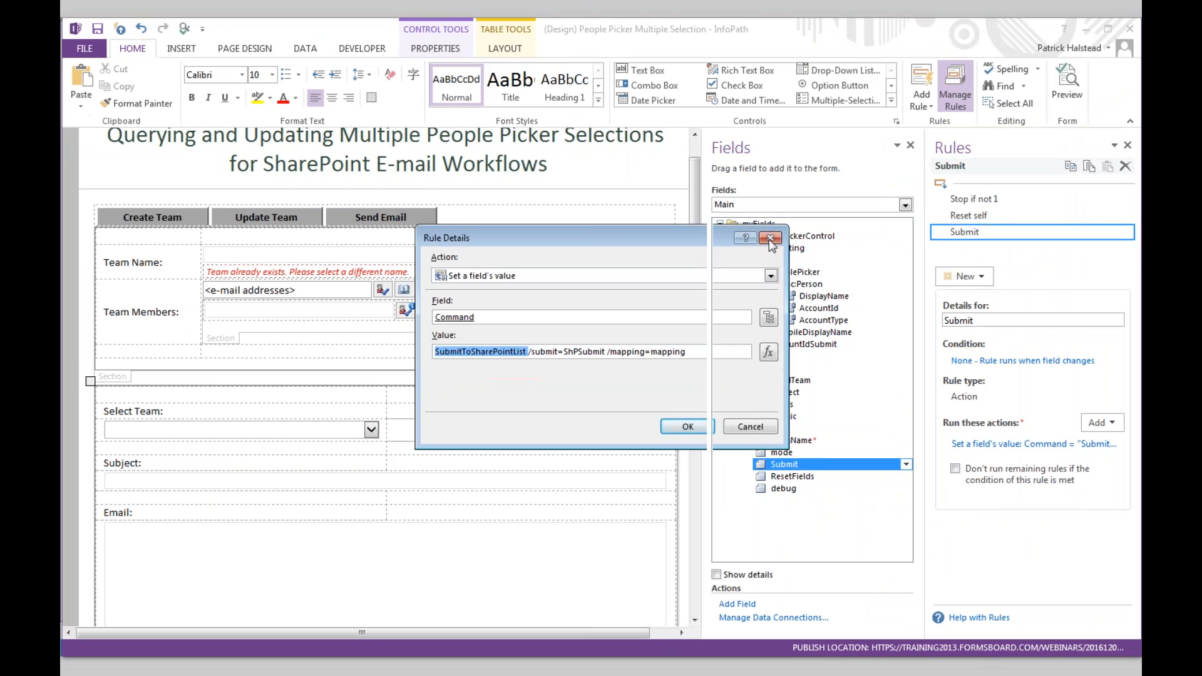
left_click(850, 166)
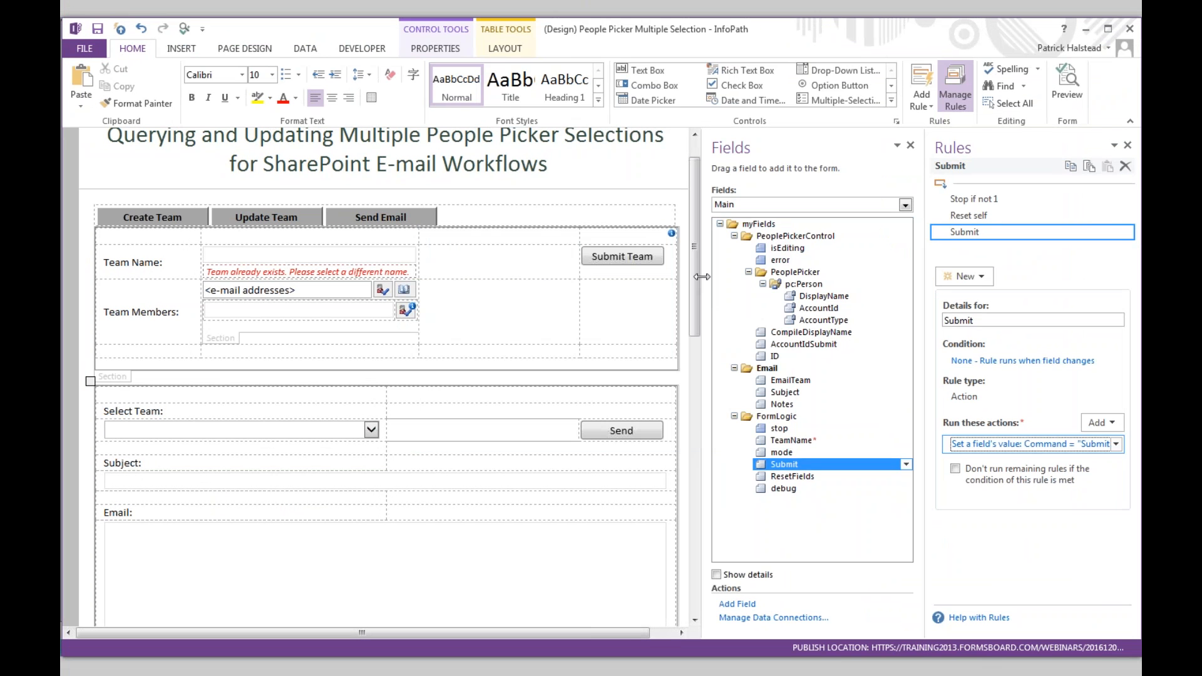
- Back on slide 9, highlight the first bullet and the qRules extension count text
key("alt+Tab")
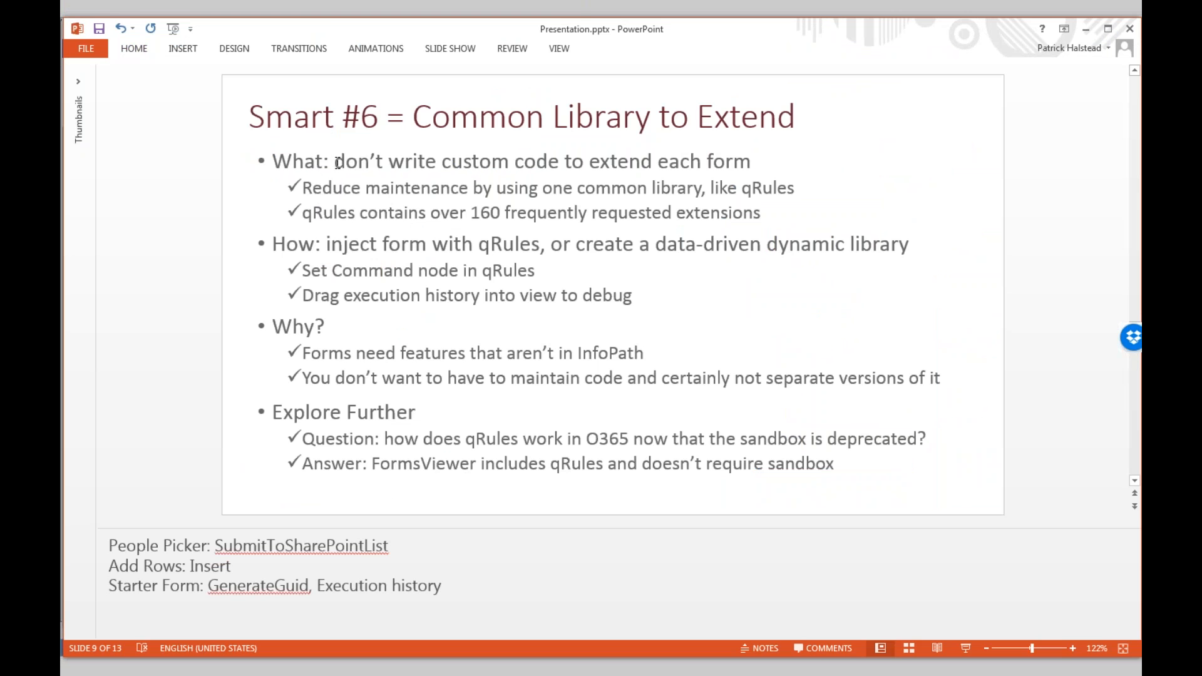
left_click_drag(338, 163, 750, 161)
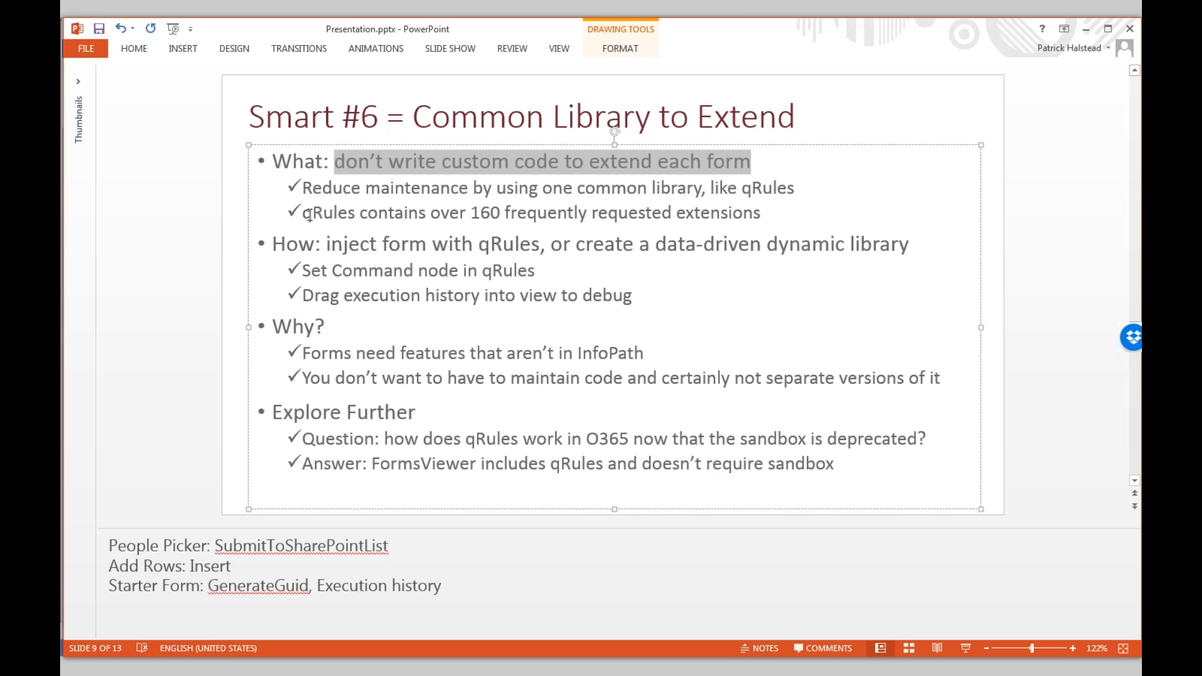
left_click_drag(305, 214, 505, 214)
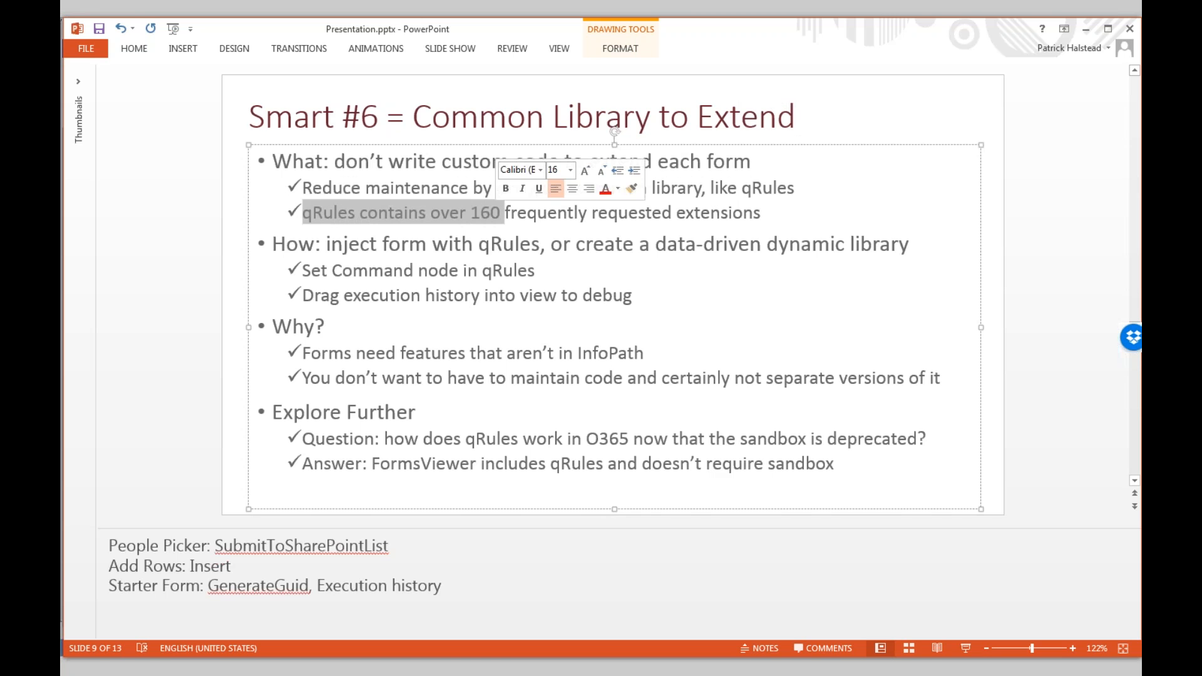